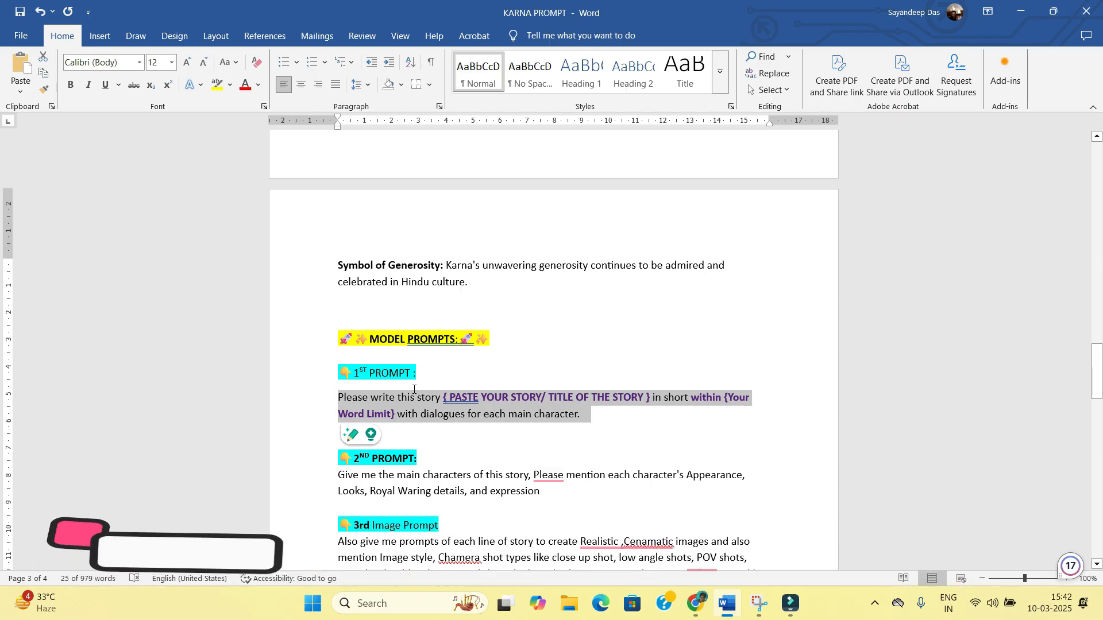
# Switch to the ChatGPT conversation, paste the first model prompt into the message field, and select its { PASTE YOUR STORY/ TITLE OF THE STORY } placeholder
pyautogui.scroll(-2, 414, 390)
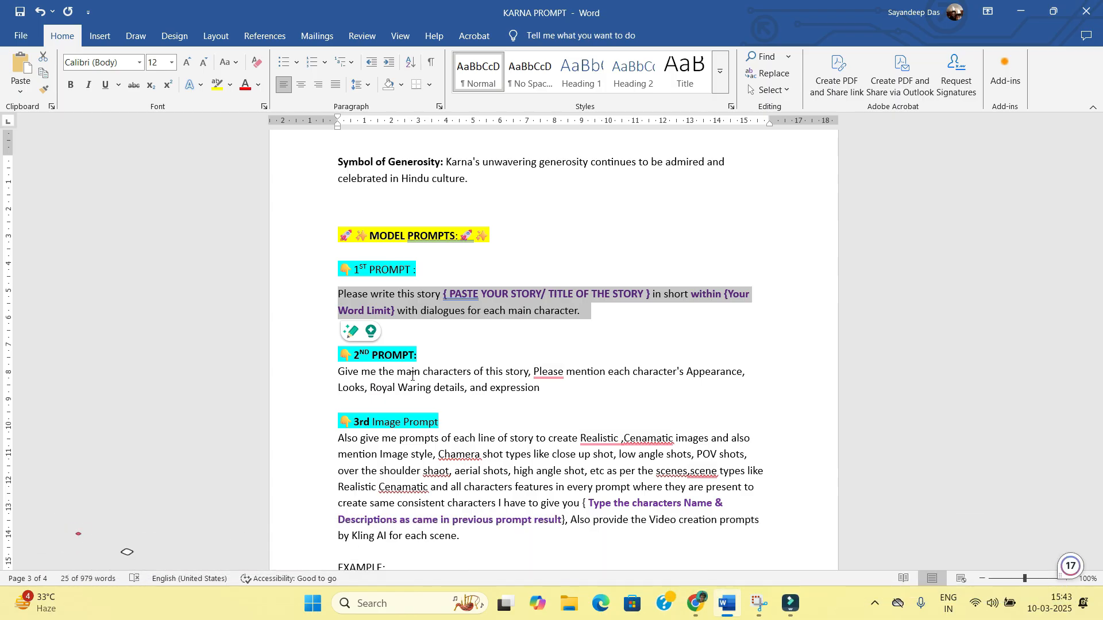
pyautogui.hotkey('alt', 'Tab')
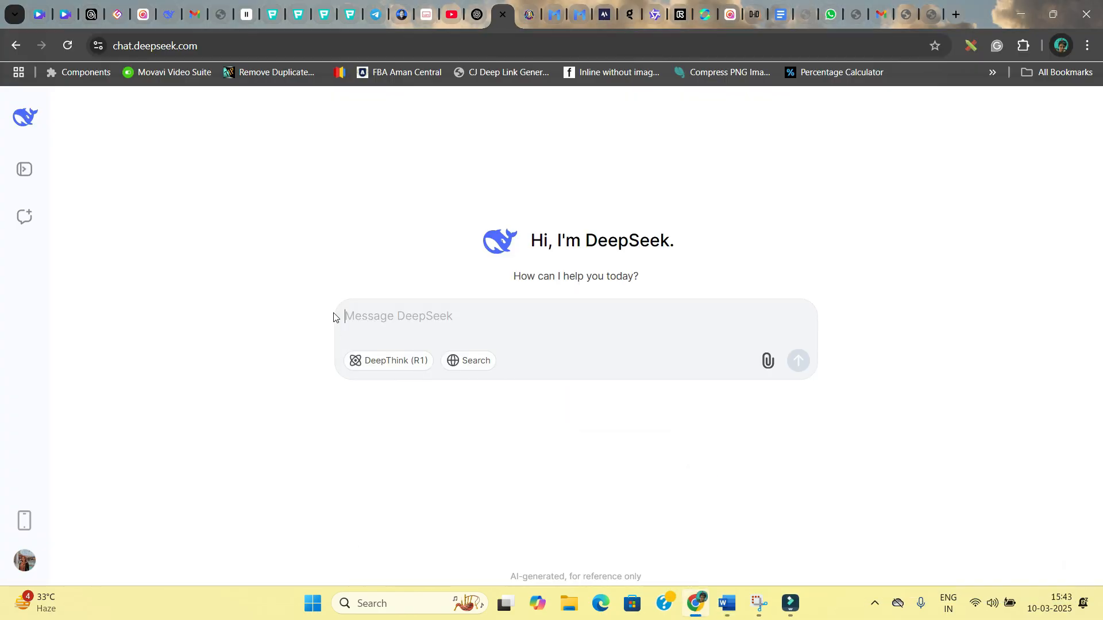
pyautogui.click(476, 14)
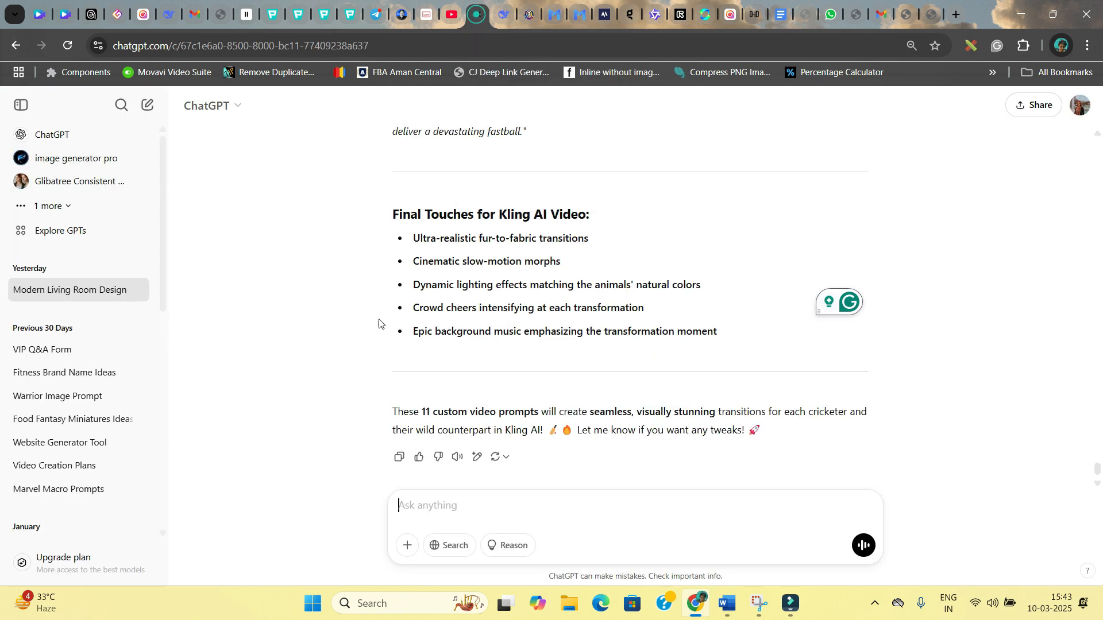
pyautogui.write('Please write this story { PASTE YOUR STORY/ TITLE OF THE STORY } in short within {Your Word Limit} with dialogues for each main character.')
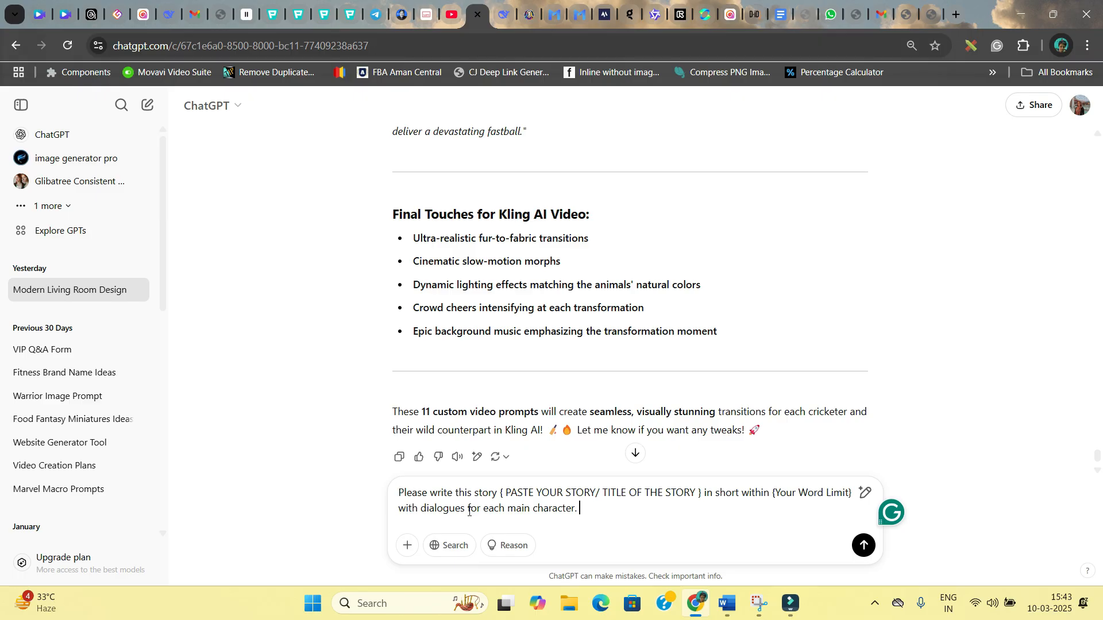
pyautogui.moveTo(500, 493); pyautogui.dragTo(701, 494)
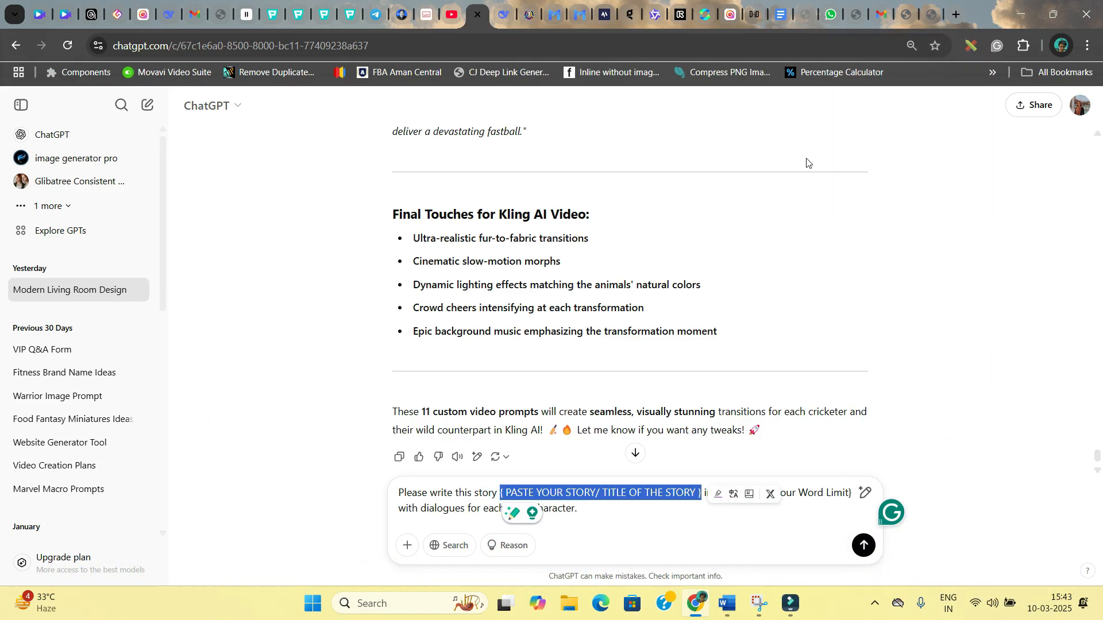
# Look over the Karna story in the KARNA PROMPT Word document and return to the browser
pyautogui.click(728, 604)
pyautogui.scroll(5, 530, 280)
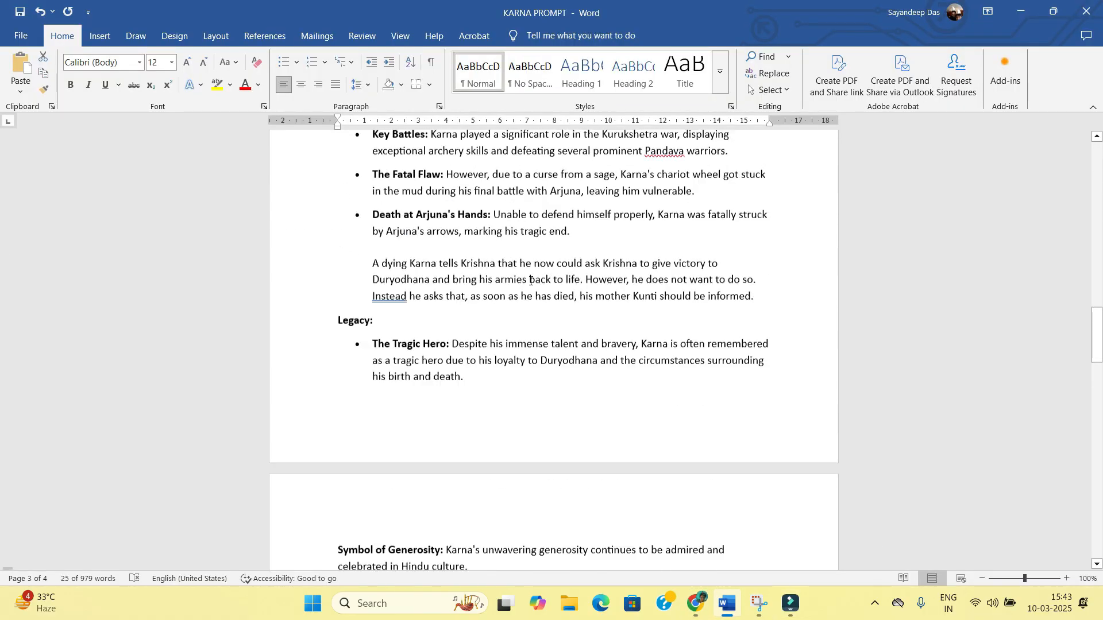
pyautogui.scroll(20, 530, 280)
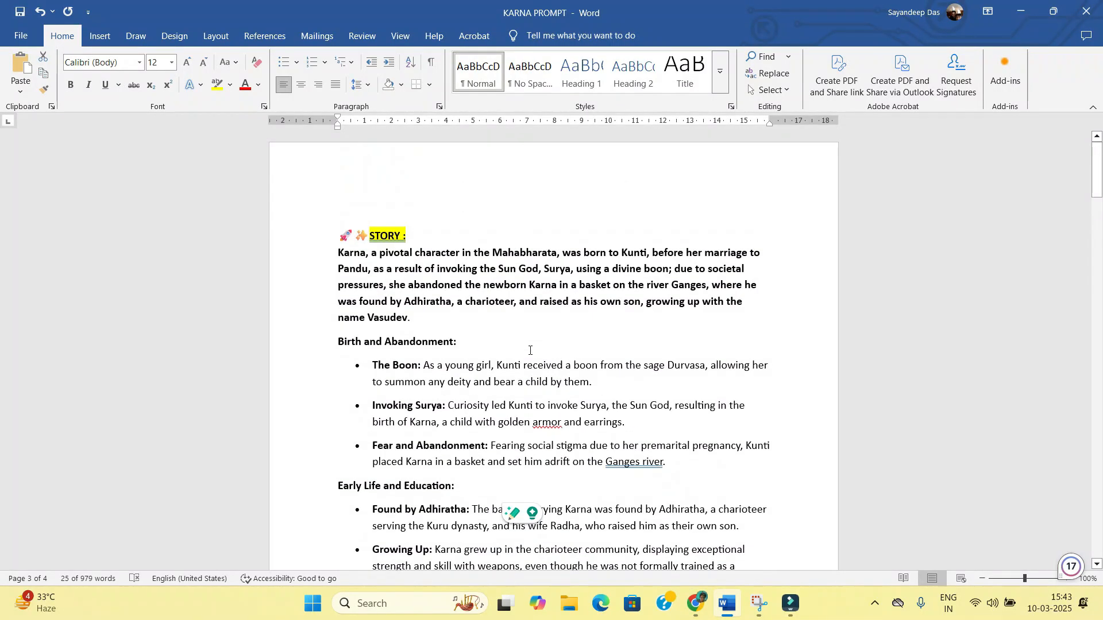
pyautogui.click(1021, 12)
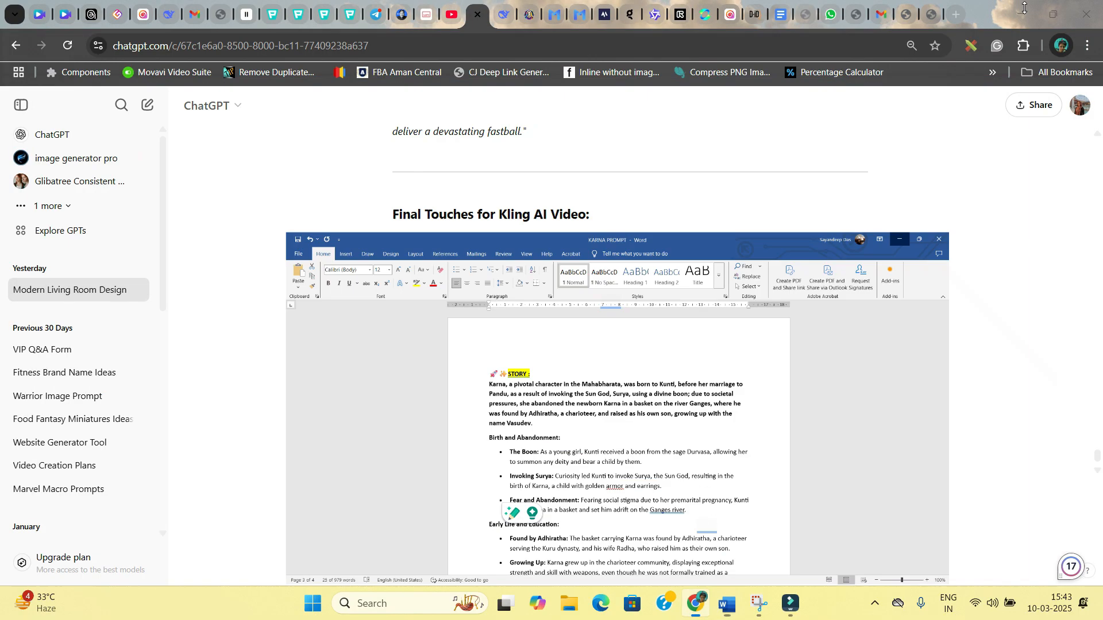
# Search YouTube for Karna, refine it to "karna ai trailer hindi", and open the Surya Putra Karna AI cinematic trailer
pyautogui.click(452, 14)
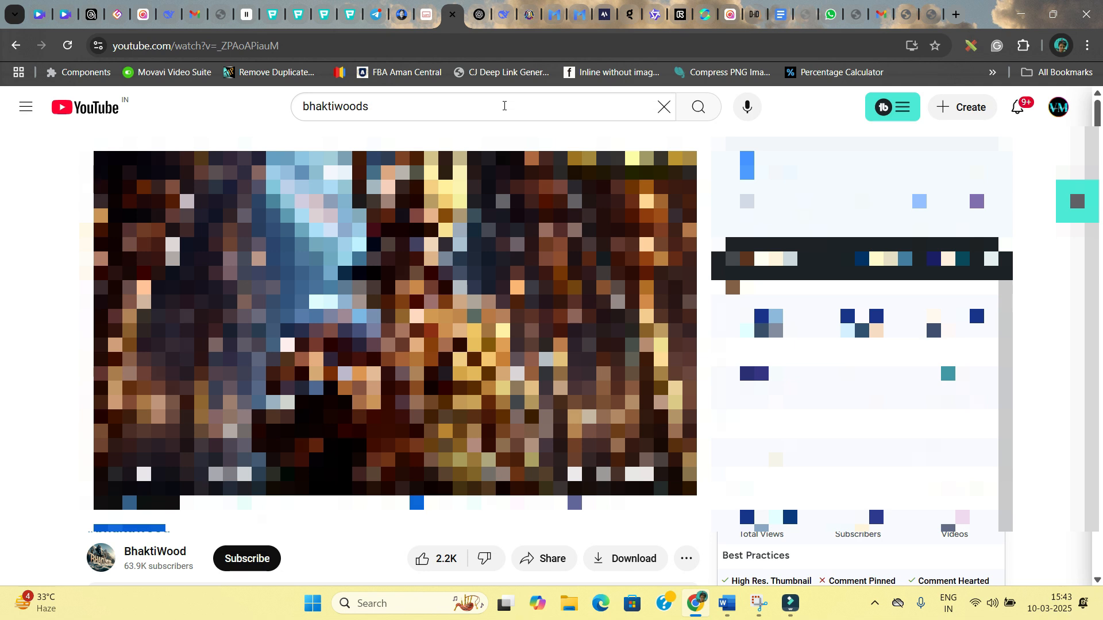
pyautogui.click(664, 107)
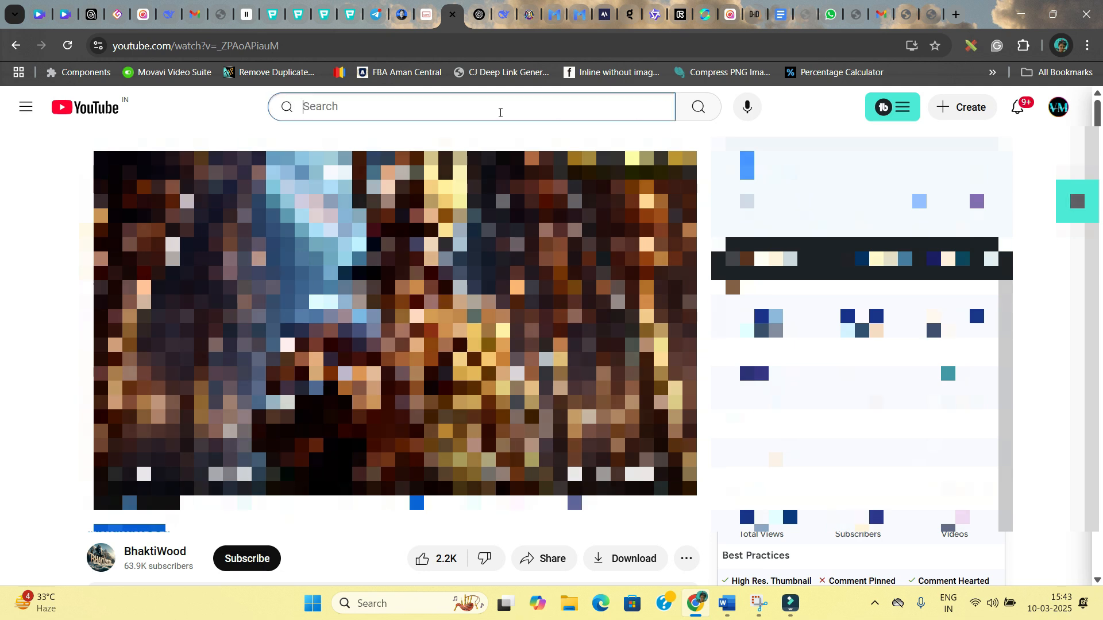
pyautogui.write('Karna')
pyautogui.press('Return')
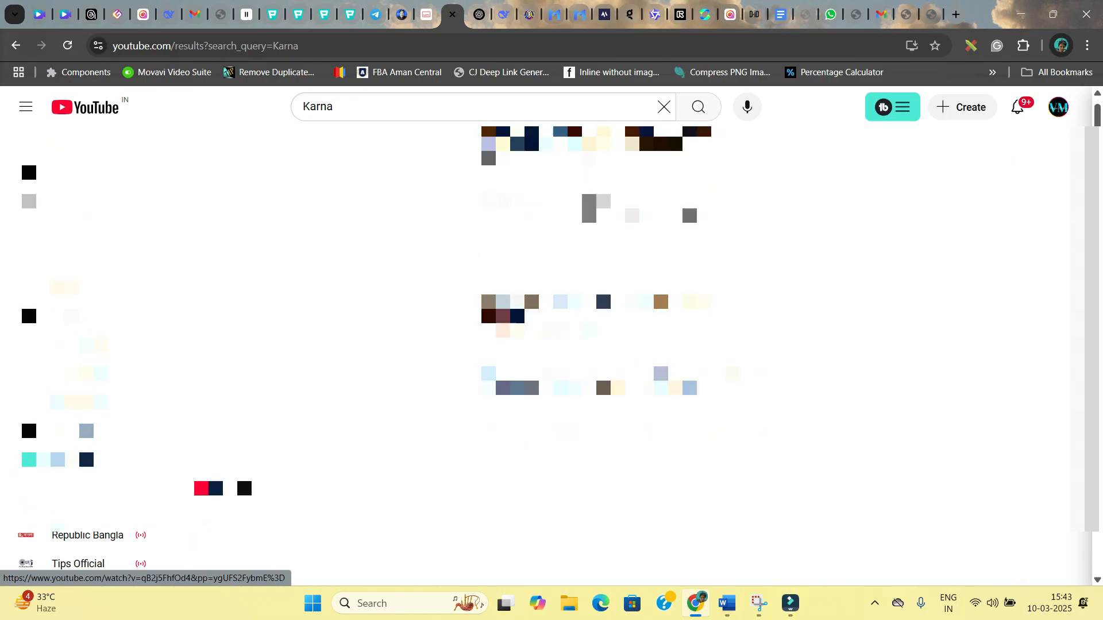
pyautogui.scroll(-7, 502, 415)
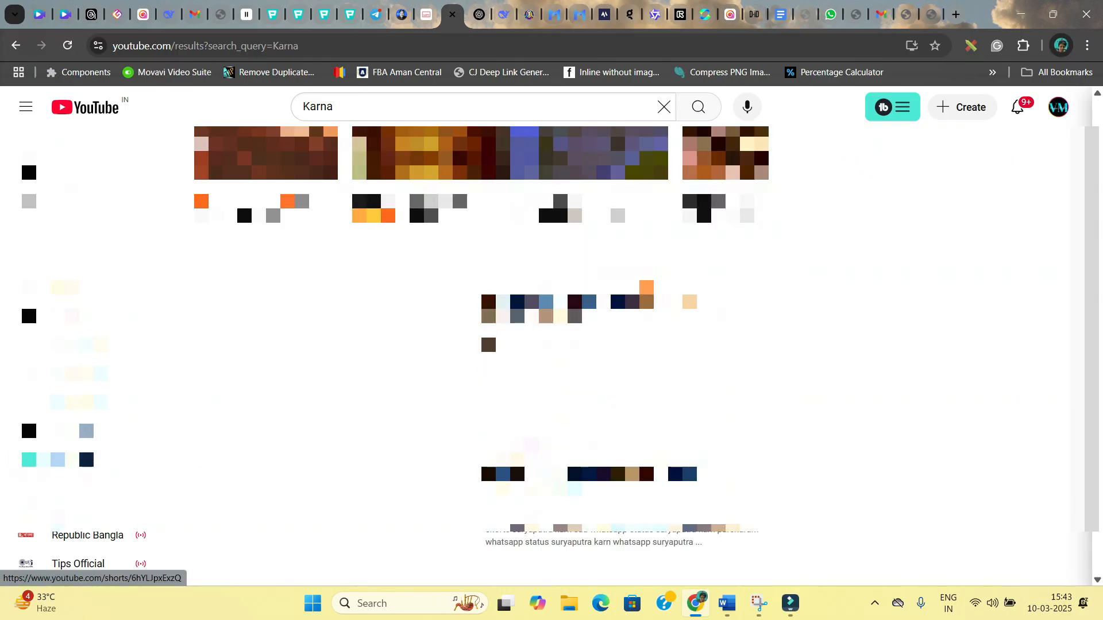
pyautogui.scroll(-5, 502, 345)
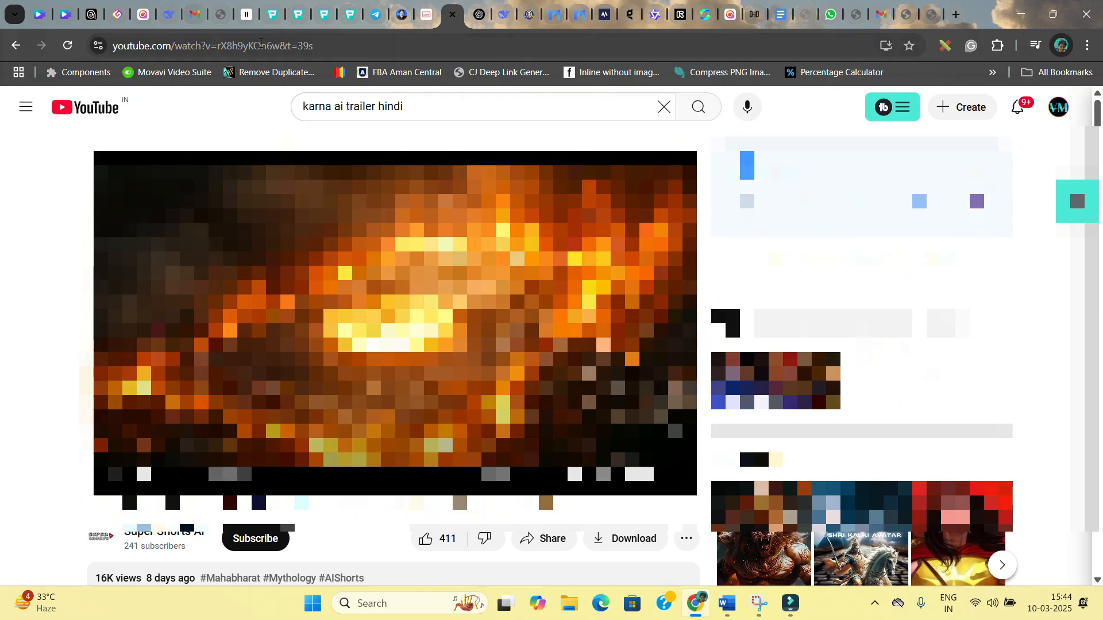
# Copy the Karna trailer's video URL and generate its transcript on YouTubeToTranscript.com
pyautogui.click(260, 43)
pyautogui.hotkey('ctrl', 'c')
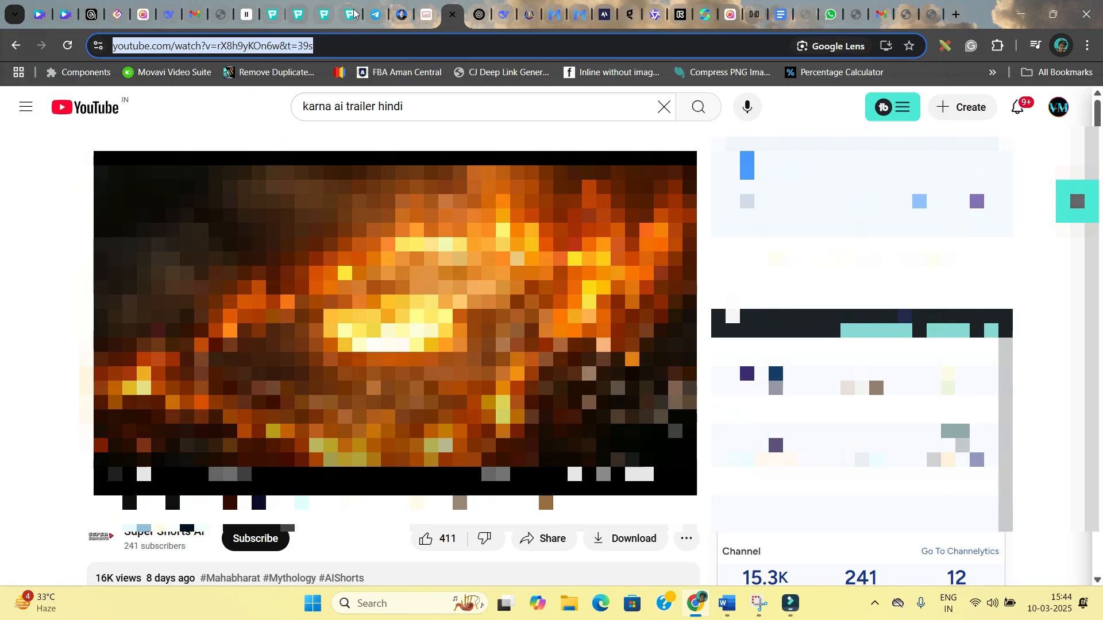
pyautogui.click(426, 18)
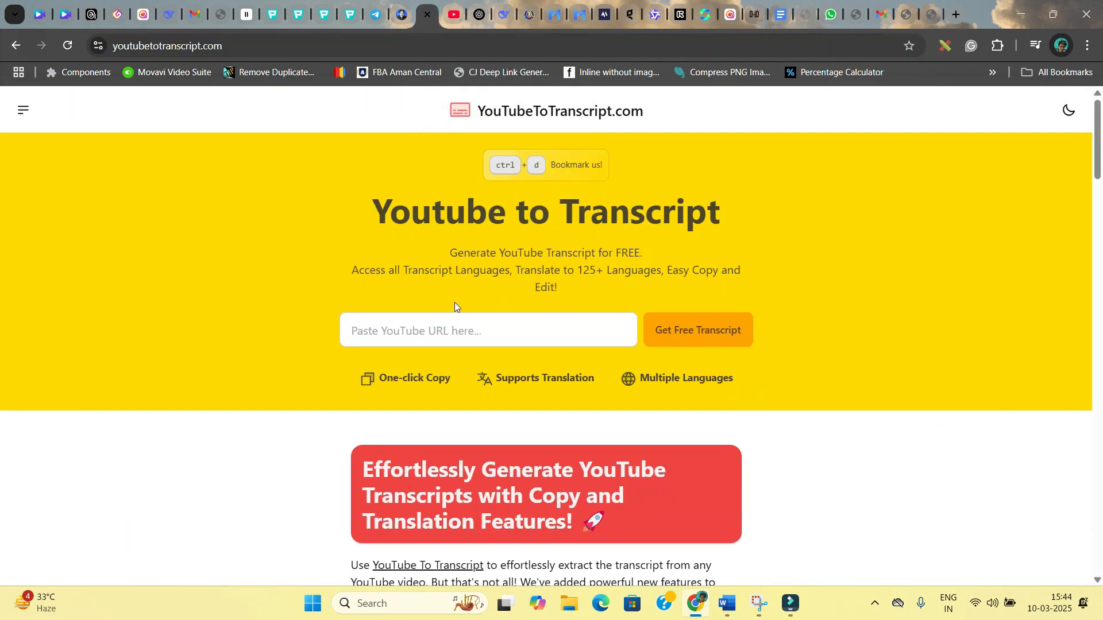
pyautogui.click(405, 330)
pyautogui.hotkey('ctrl', 'v')
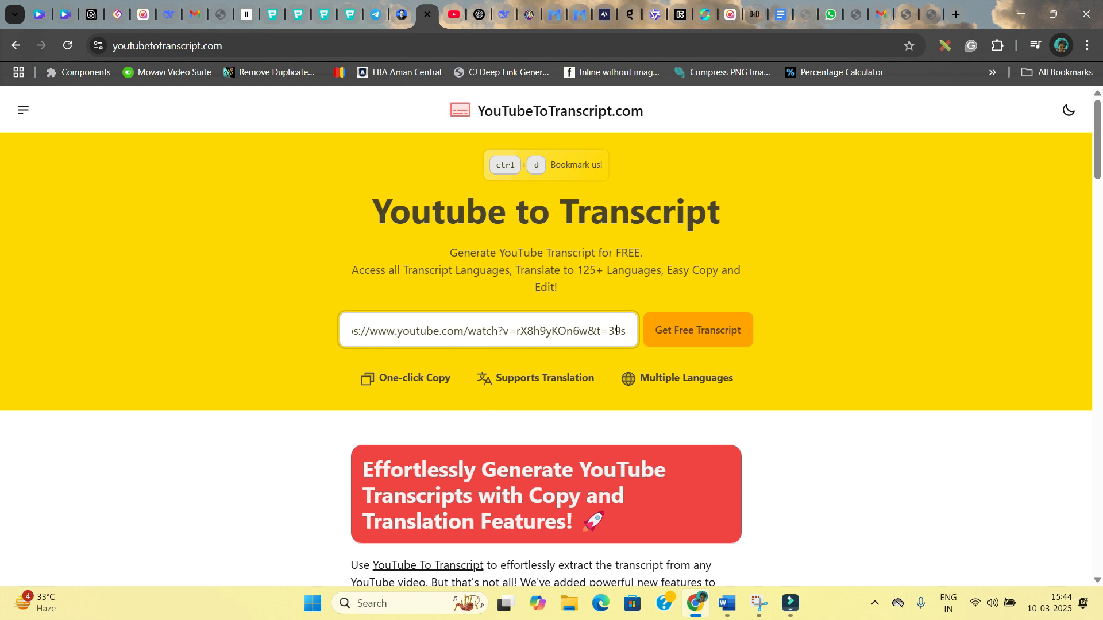
pyautogui.click(670, 331)
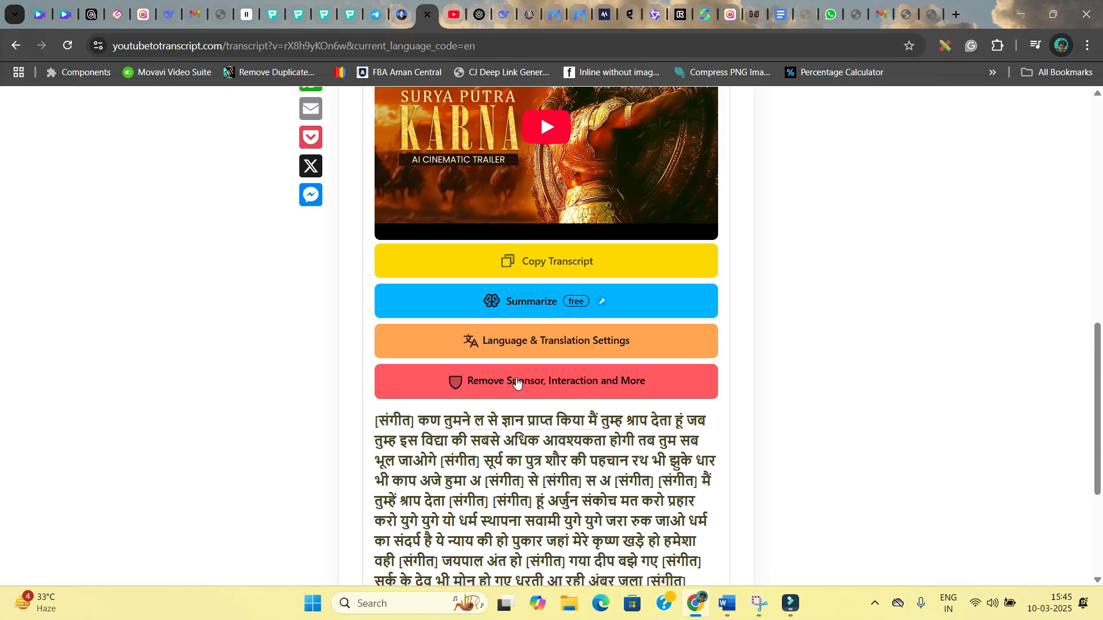
# Translate the trailer transcript from hi to English and select the translated text
pyautogui.scroll(-4, 536, 477)
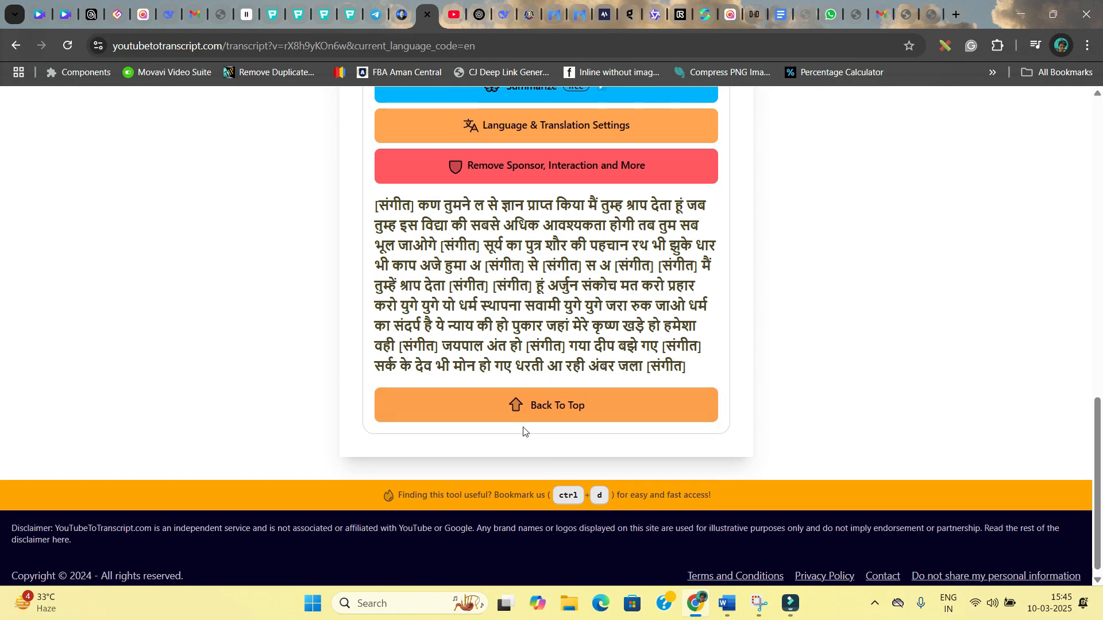
pyautogui.click(549, 407)
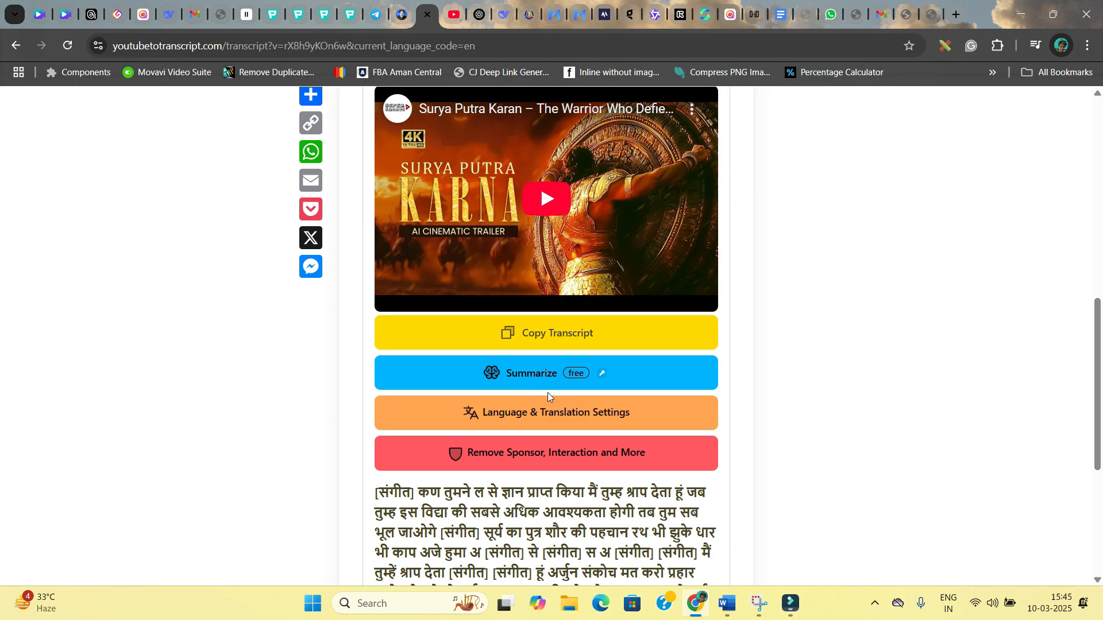
pyautogui.click(530, 420)
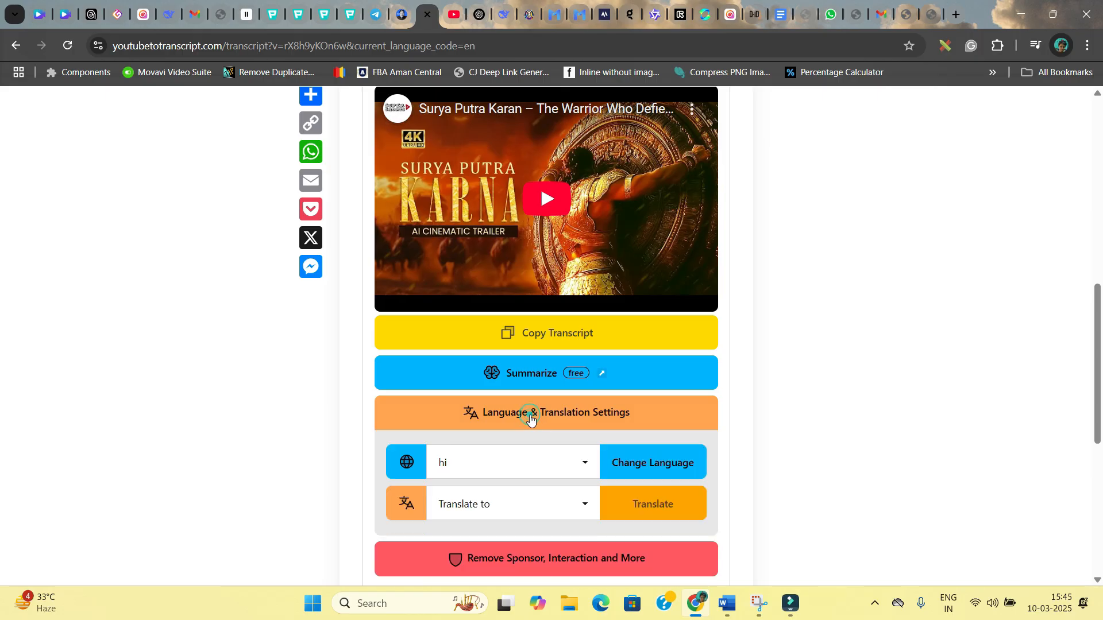
pyautogui.click(582, 465)
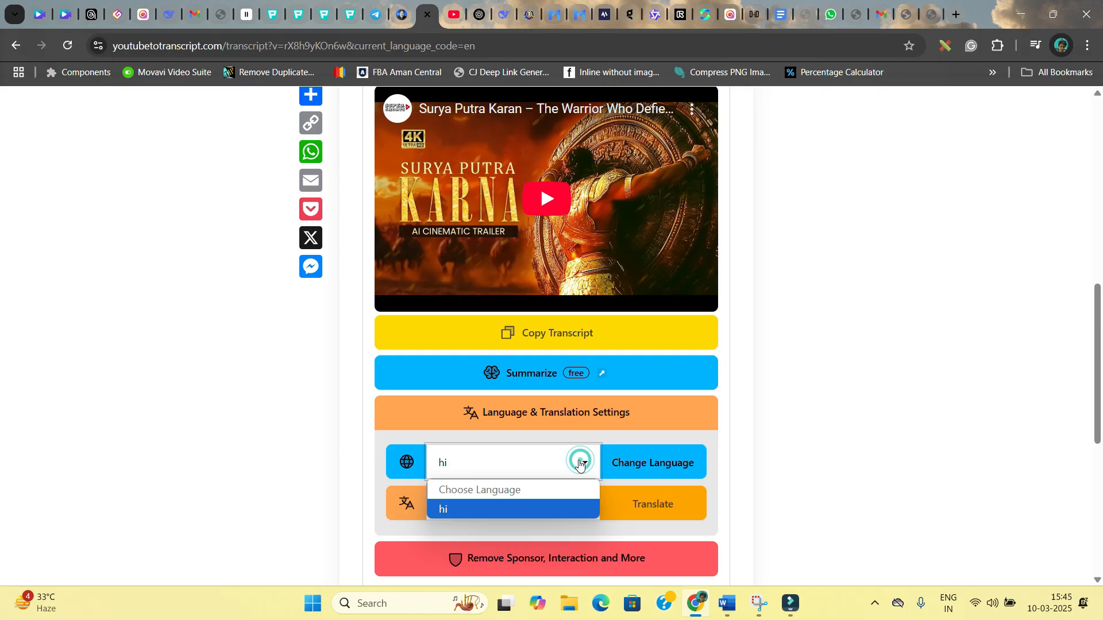
pyautogui.click(456, 516)
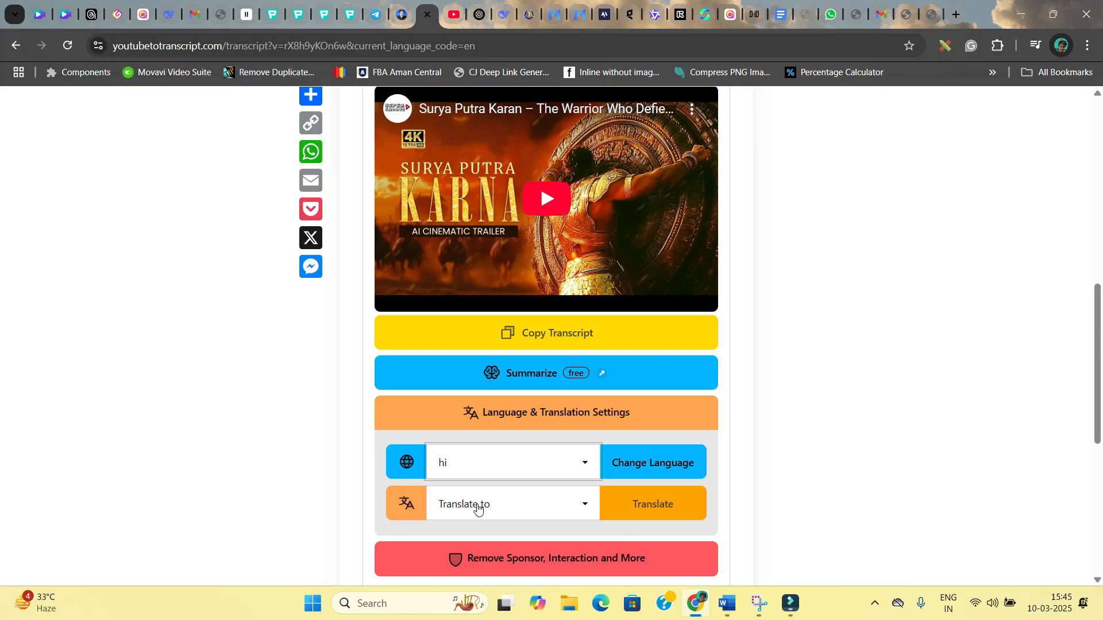
pyautogui.click(478, 505)
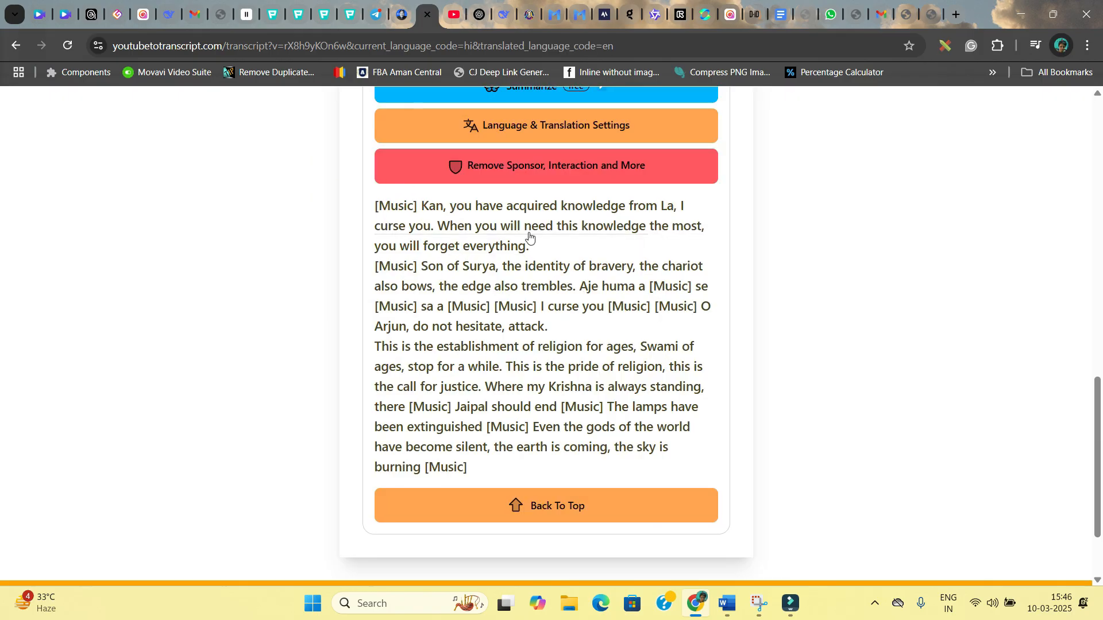
pyautogui.moveTo(473, 483); pyautogui.dragTo(374, 214)
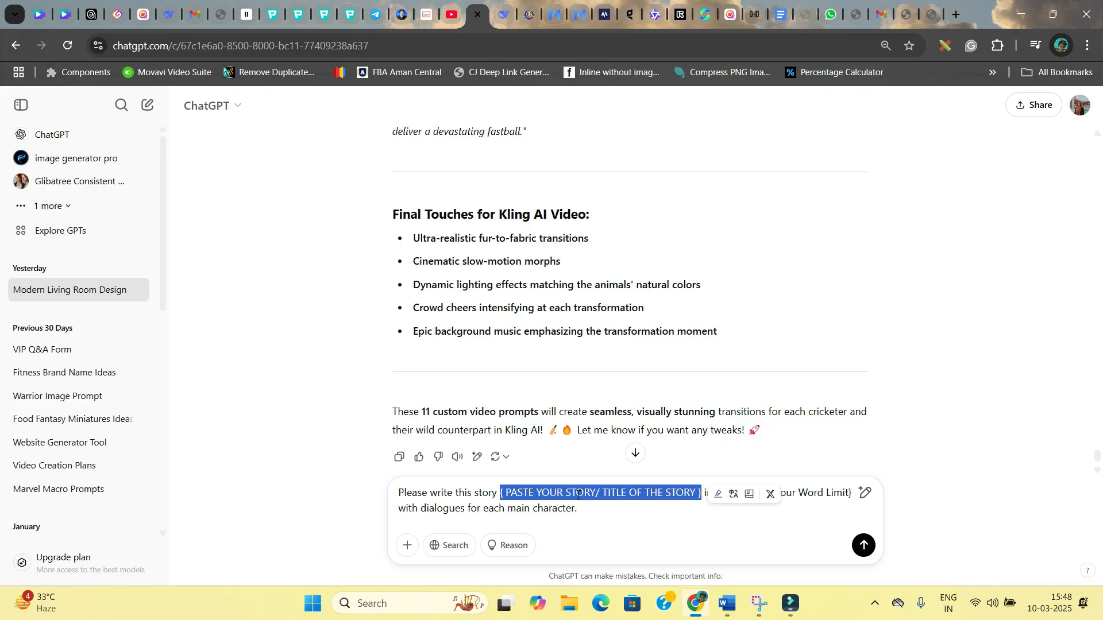
# Replace the story placeholder in the ChatGPT prompt with the Karna story text through Birth and Abandonment, and submit the prompt
pyautogui.hotkey('ctrl', 'v')
pyautogui.moveTo(421, 509)
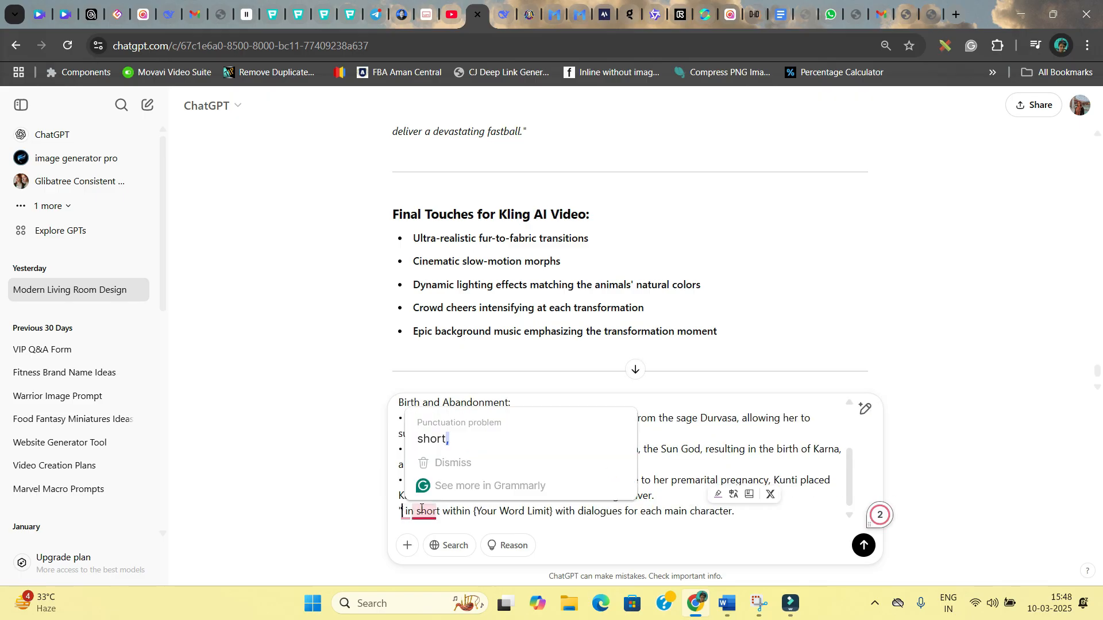
pyautogui.click(726, 603)
pyautogui.click(696, 603)
pyautogui.hotkey('ctrl', 'a')
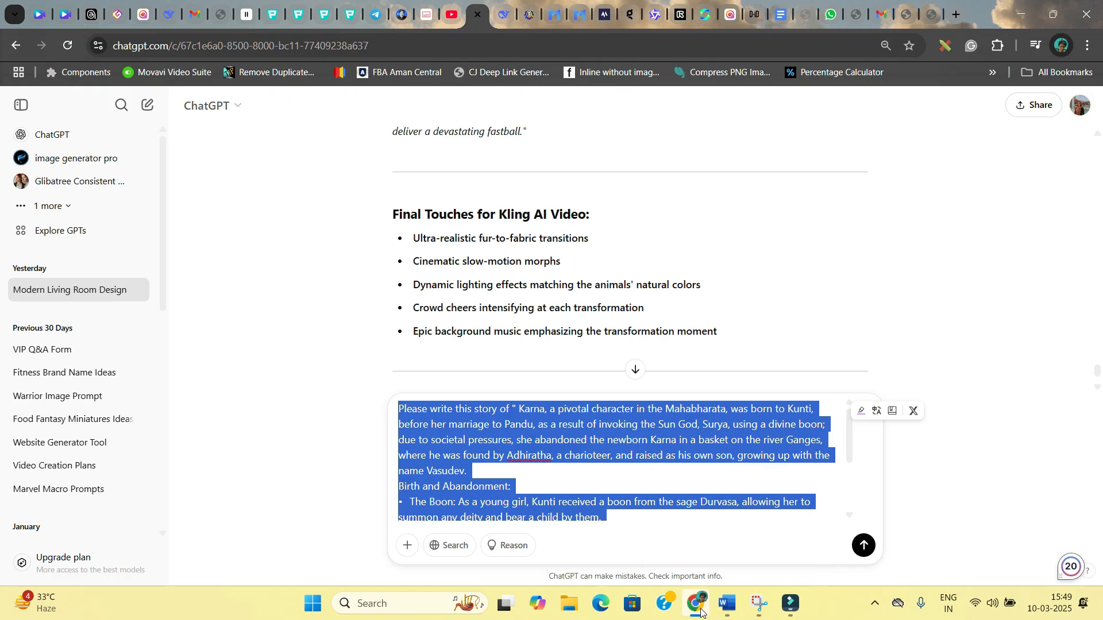
pyautogui.click(862, 548)
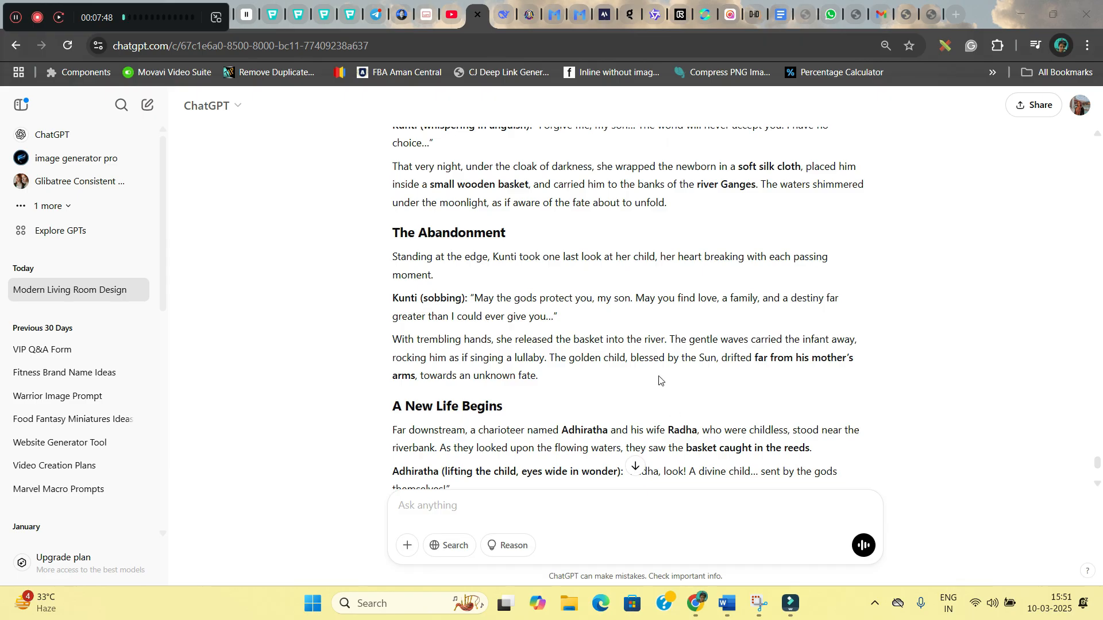
# Review ChatGPT's "The Birth of Karna" story, copy the response, and paste it below the first prompt in the Word document
pyautogui.scroll(5, 624, 348)
pyautogui.scroll(4, 411, 264)
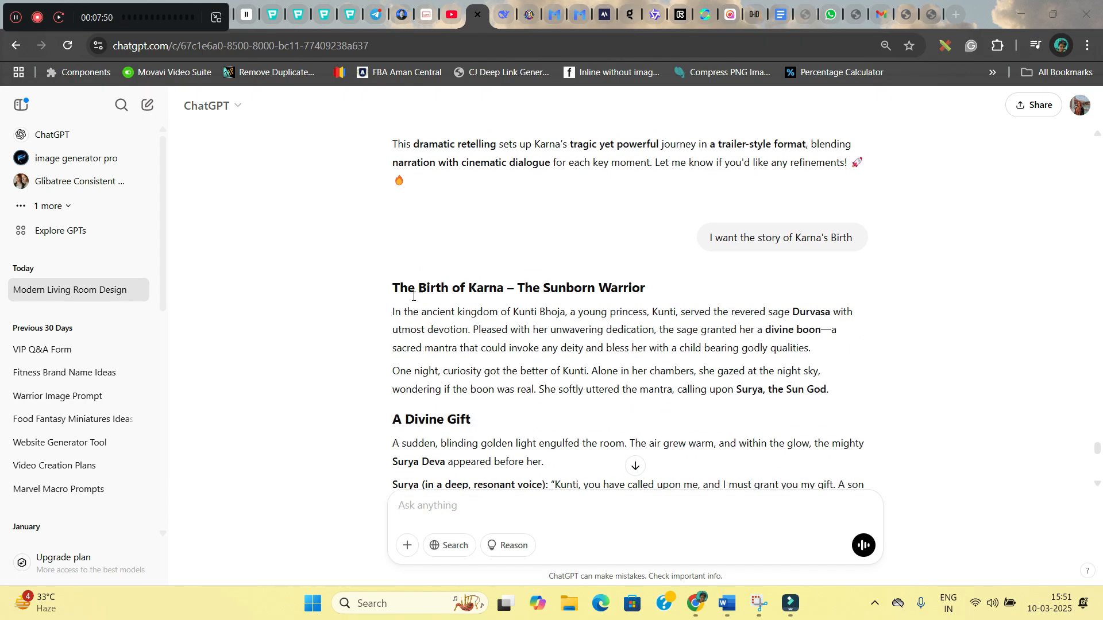
pyautogui.scroll(-10, 398, 283)
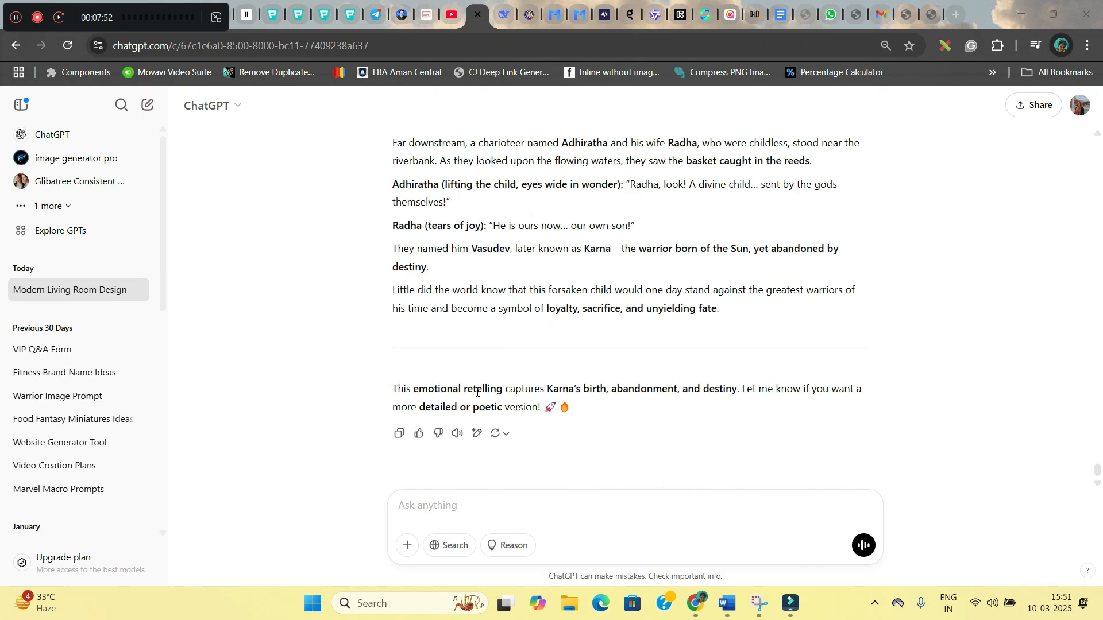
pyautogui.click(399, 433)
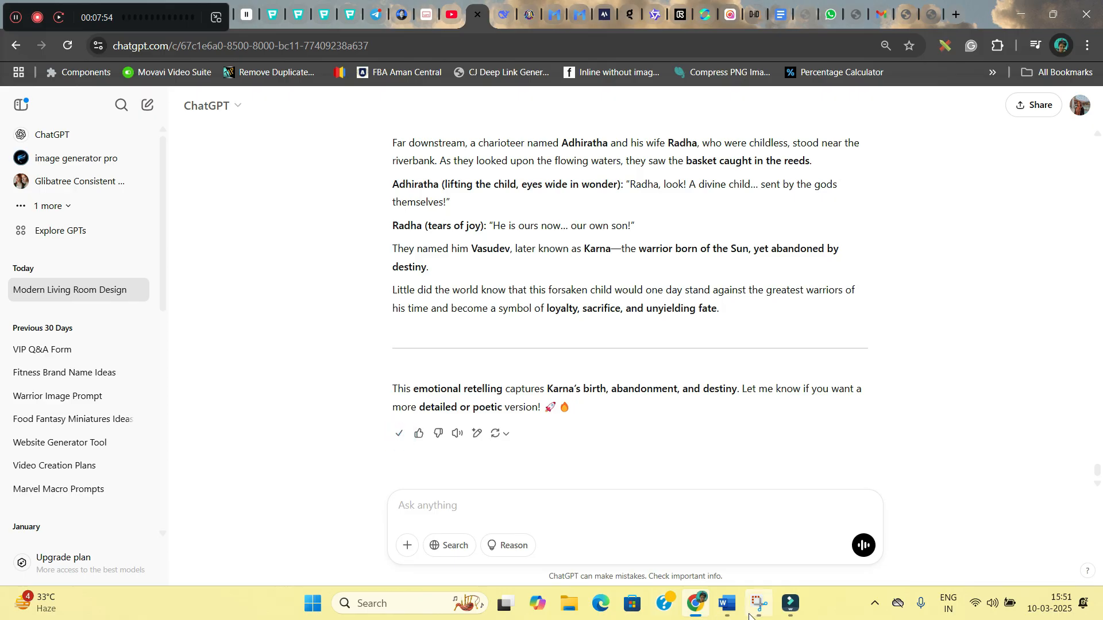
pyautogui.click(725, 613)
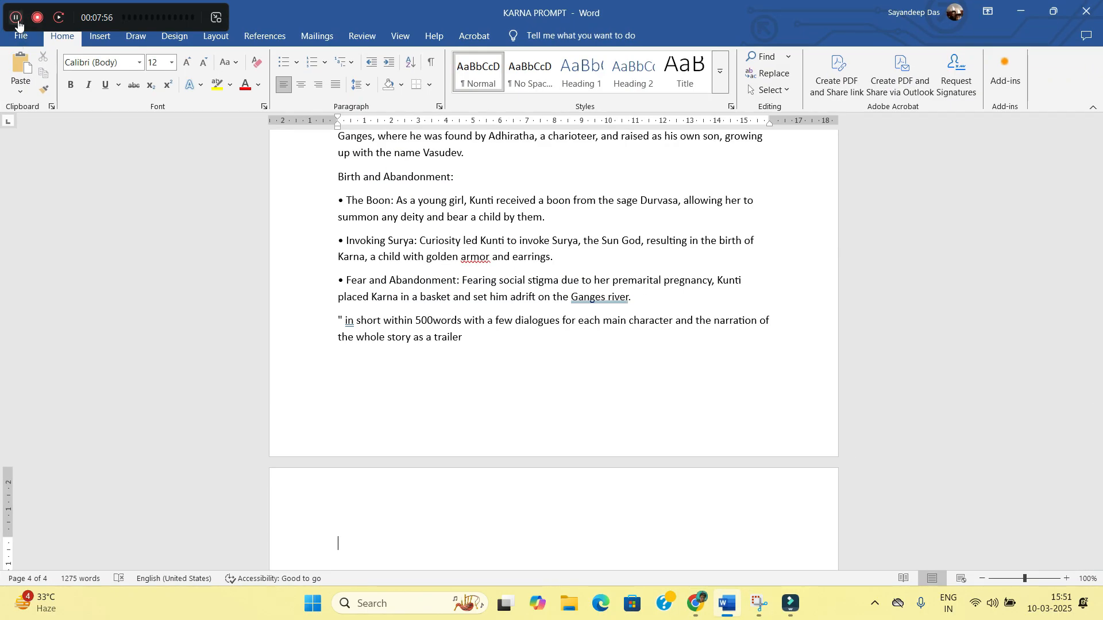
pyautogui.scroll(-10, 470, 323)
# Copy the 2nd prompt about the main characters' appearance, looks, attire and expression from the document and submit it in ChatGPT
pyautogui.scroll(7, 470, 323)
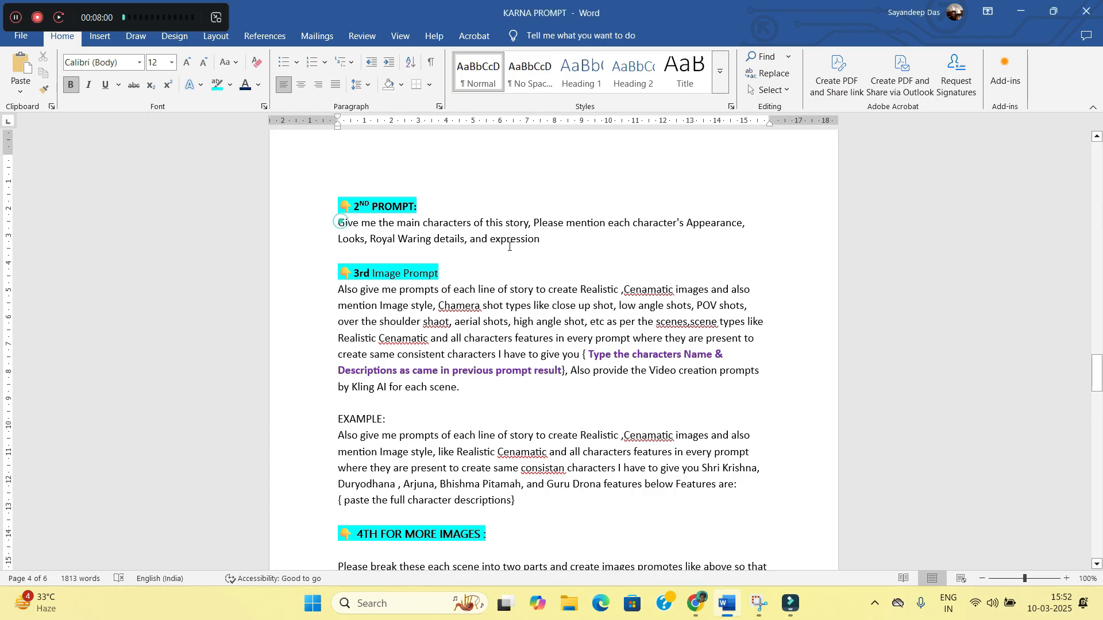
pyautogui.moveTo(546, 239); pyautogui.dragTo(327, 230)
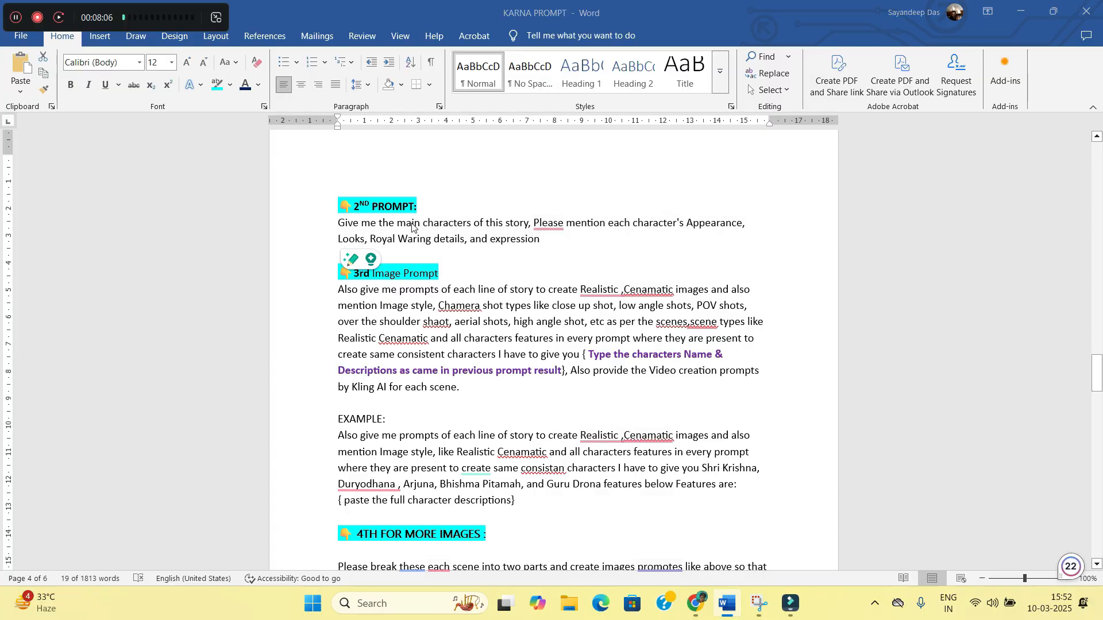
pyautogui.hotkey('alt', 'Tab')
pyautogui.hotkey('ctrl', 'v')
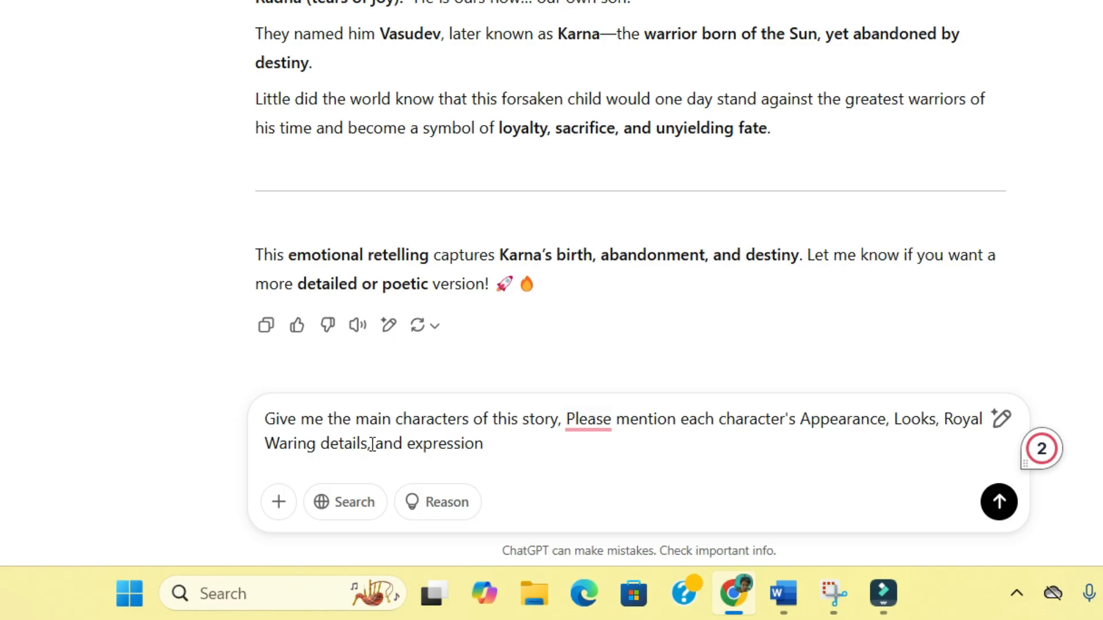
pyautogui.click(999, 507)
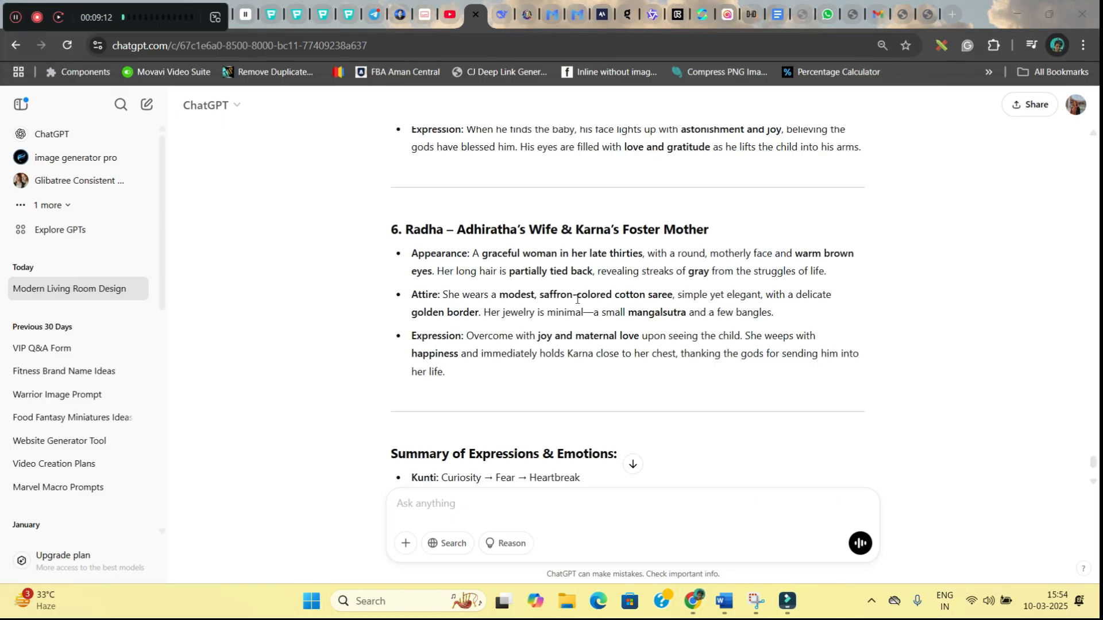
# Copy ChatGPT's character descriptions response, switch to the KARNA PROMPT document in Word, and go past the 3rd image prompt
pyautogui.scroll(-5, 596, 333)
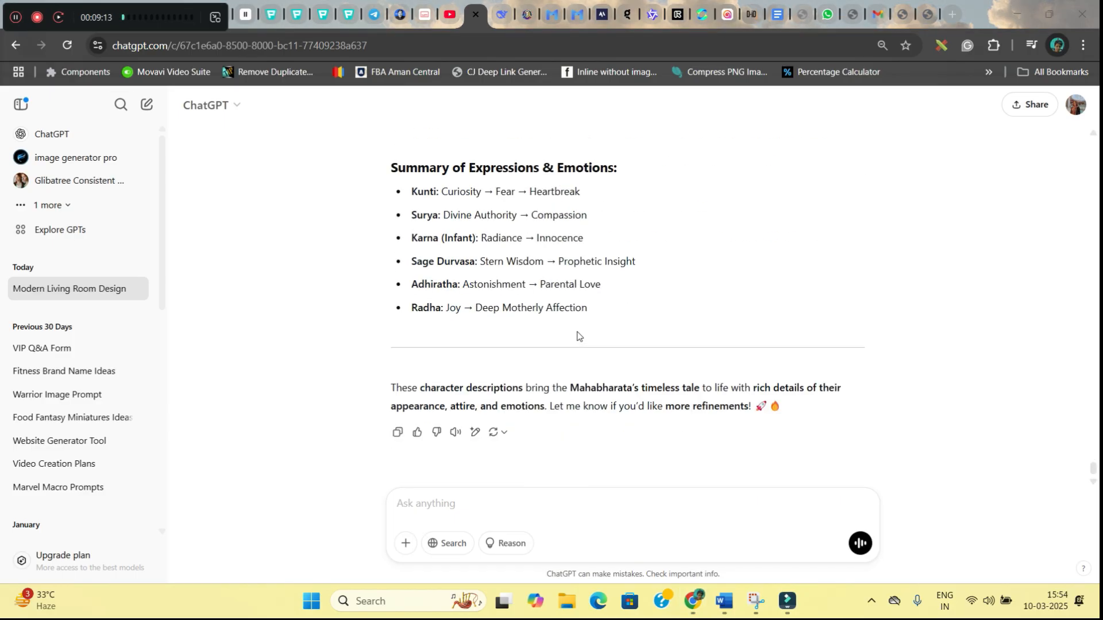
pyautogui.click(397, 433)
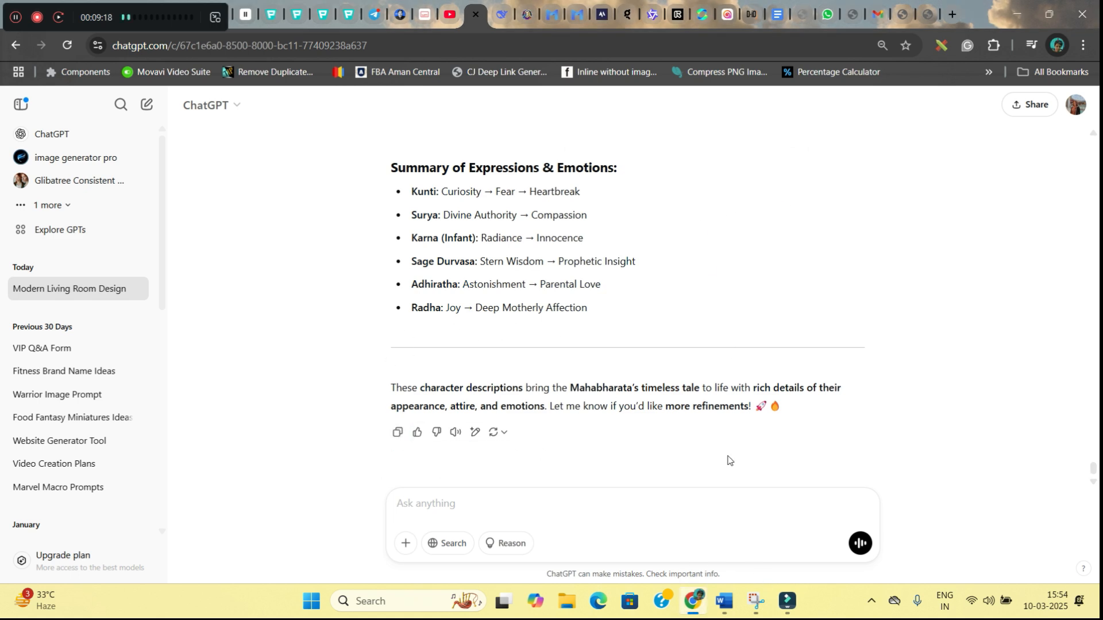
pyautogui.click(724, 602)
pyautogui.scroll(-10, 479, 406)
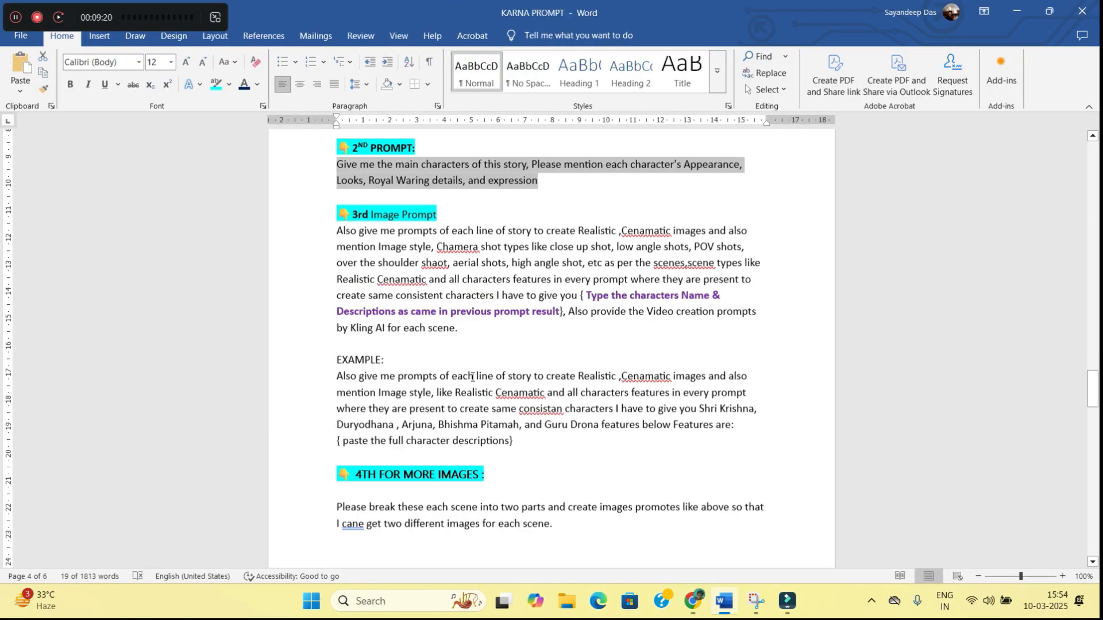
pyautogui.scroll(-3, 480, 406)
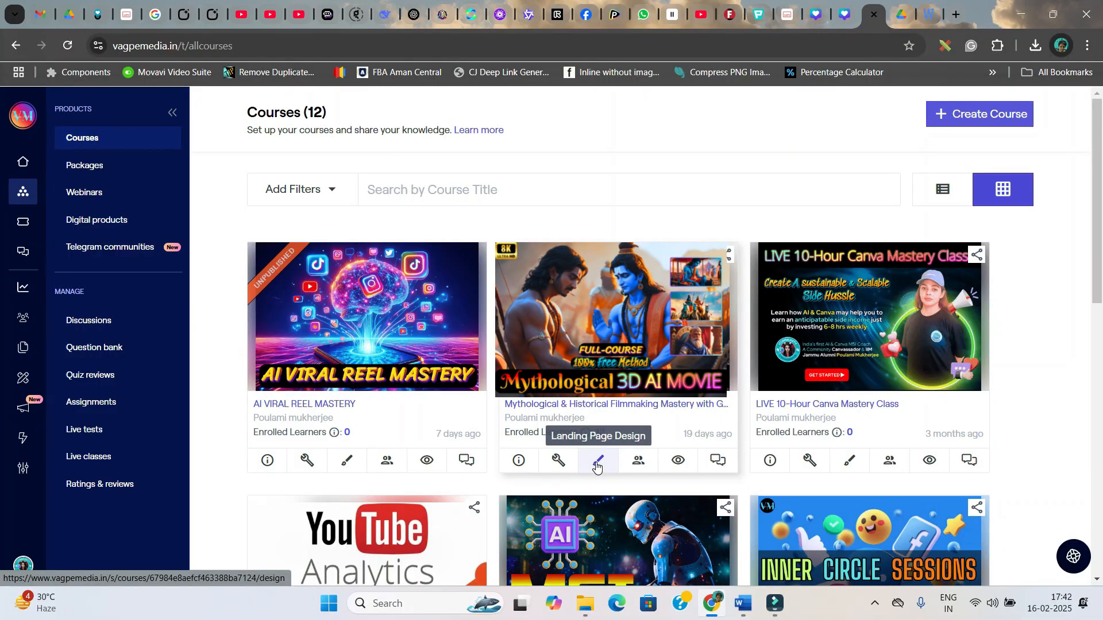
# Open the Mythological & Historical Filmmaking Mastery course in the course builder and look through its chapters down to the image-to-video lessons
pyautogui.click(567, 465)
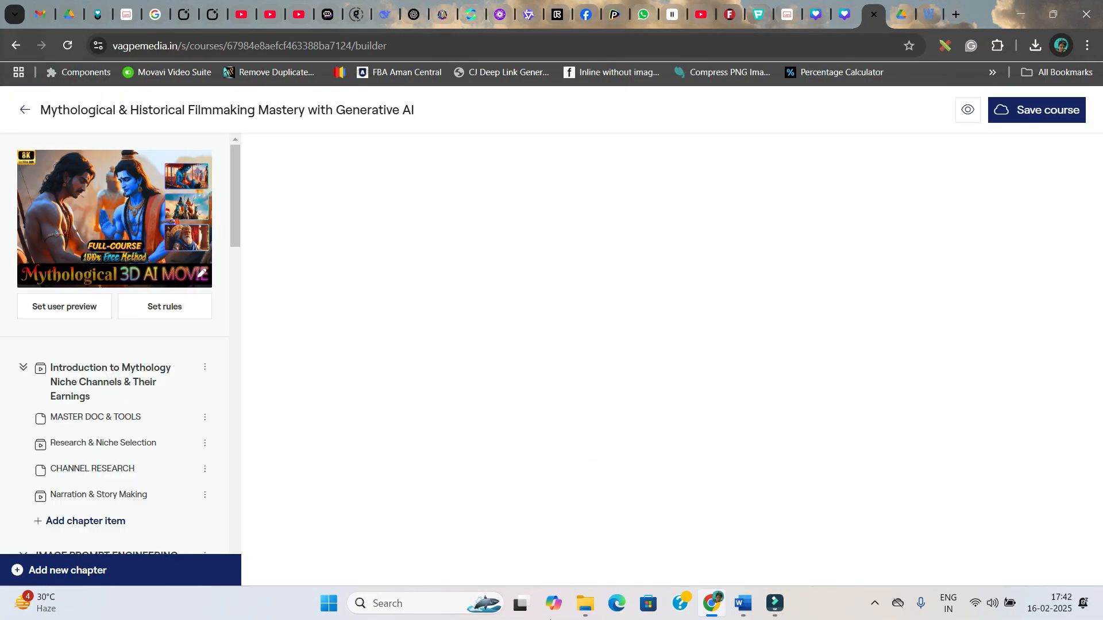
pyautogui.scroll(-10, 149, 443)
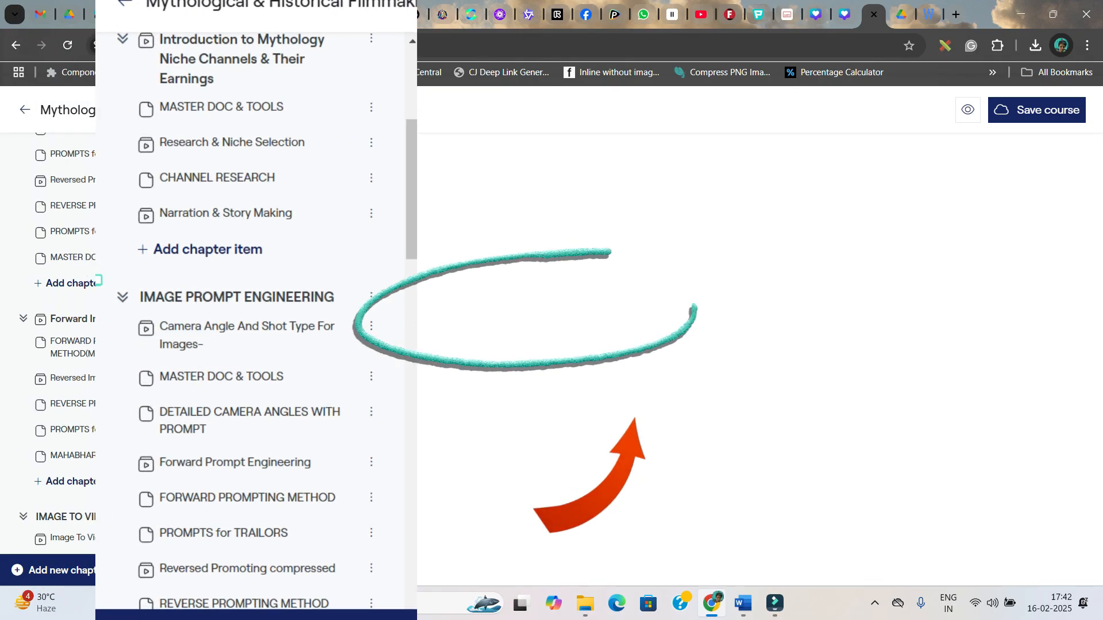
pyautogui.scroll(-3, 194, 440)
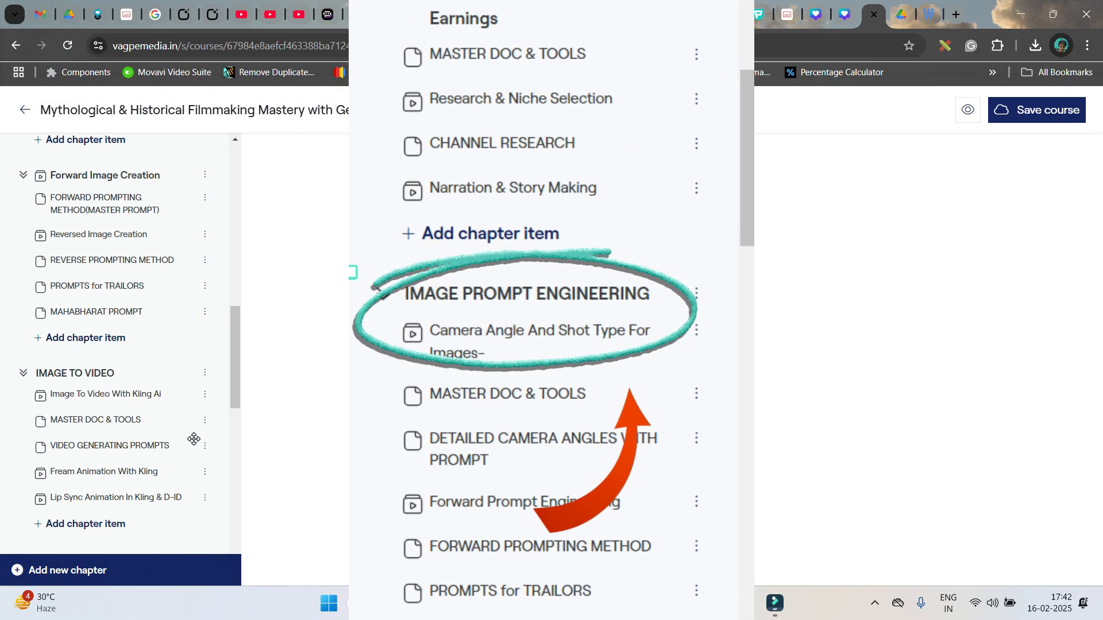
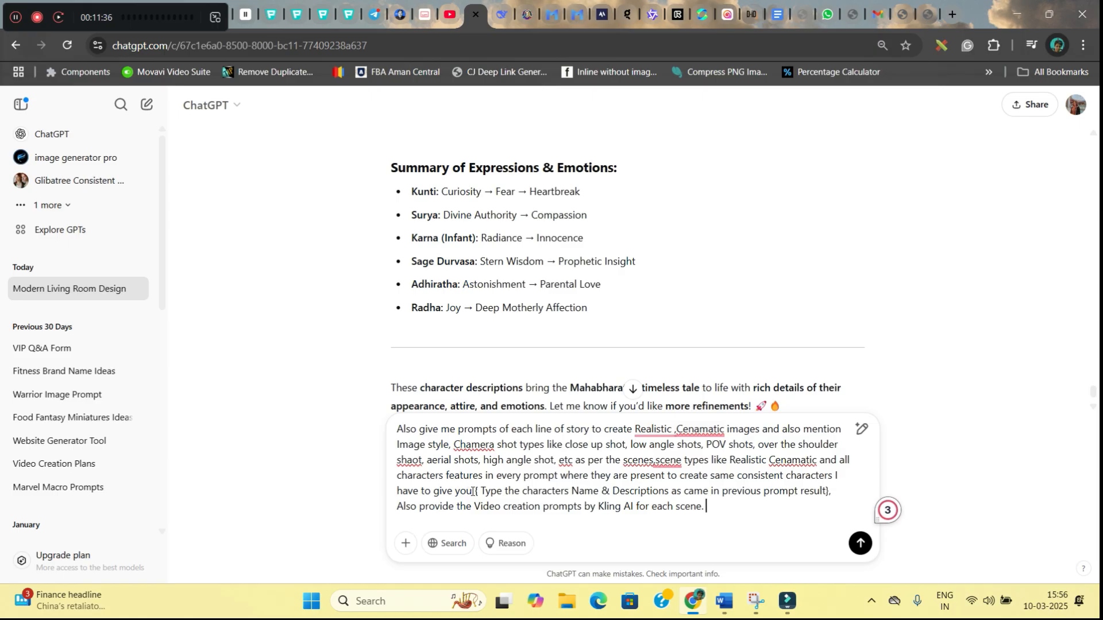
# Replace the character placeholder in the ChatGPT image prompt with the character descriptions through Radha from the Word document, and submit the prompt
pyautogui.moveTo(476, 491); pyautogui.dragTo(831, 492)
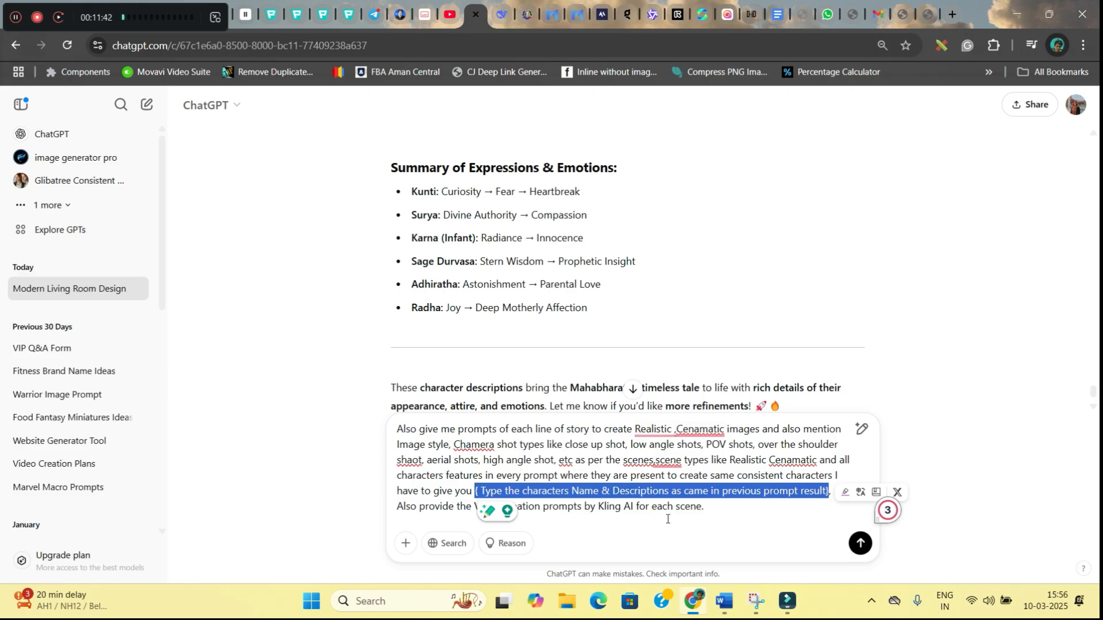
pyautogui.moveTo(482, 492); pyautogui.dragTo(828, 489)
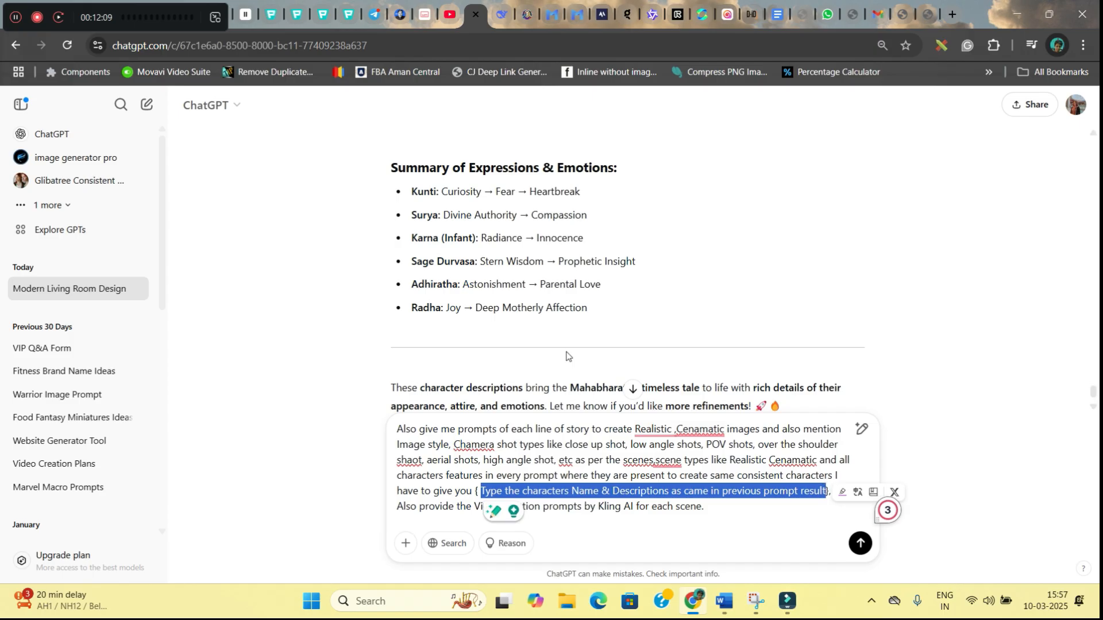
pyautogui.click(724, 603)
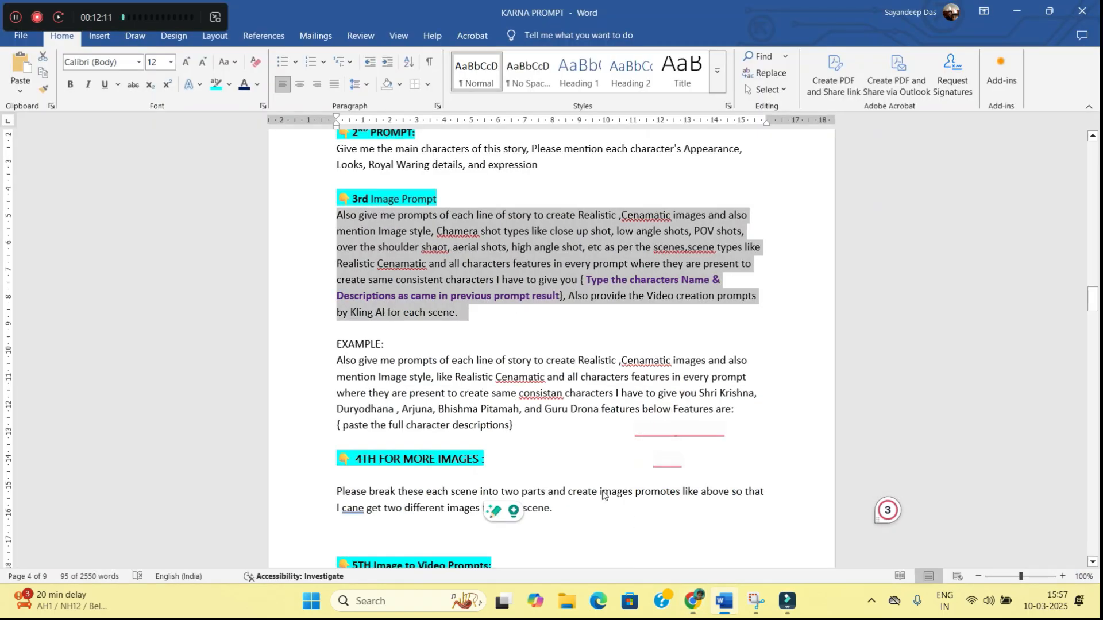
pyautogui.scroll(-5, 564, 506)
pyautogui.scroll(-20, 564, 507)
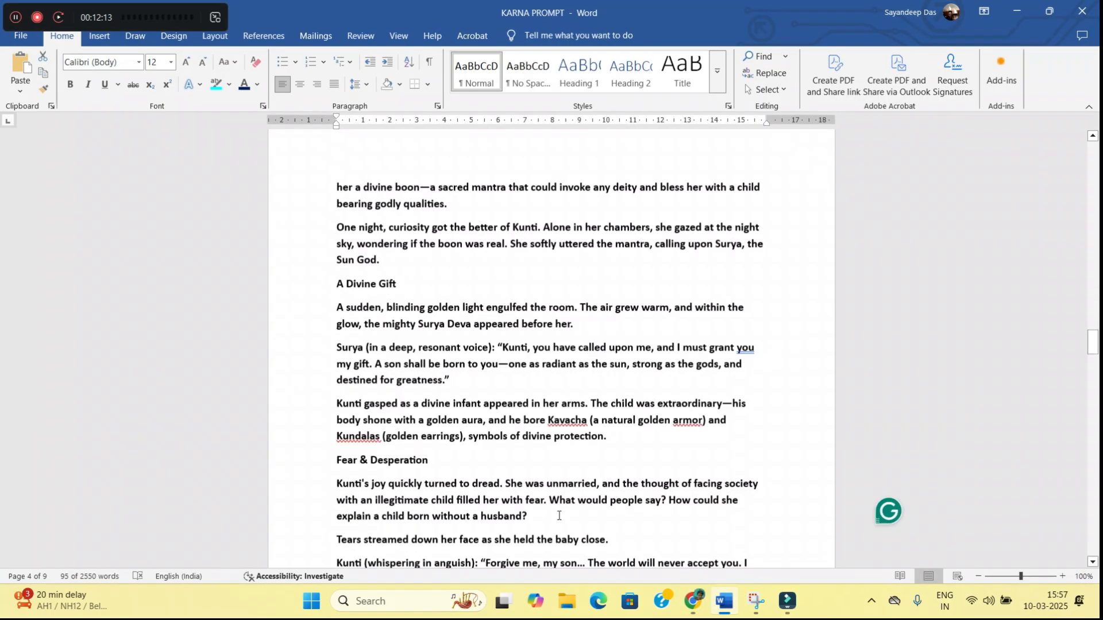
pyautogui.moveTo(373, 187); pyautogui.dragTo(512, 348)
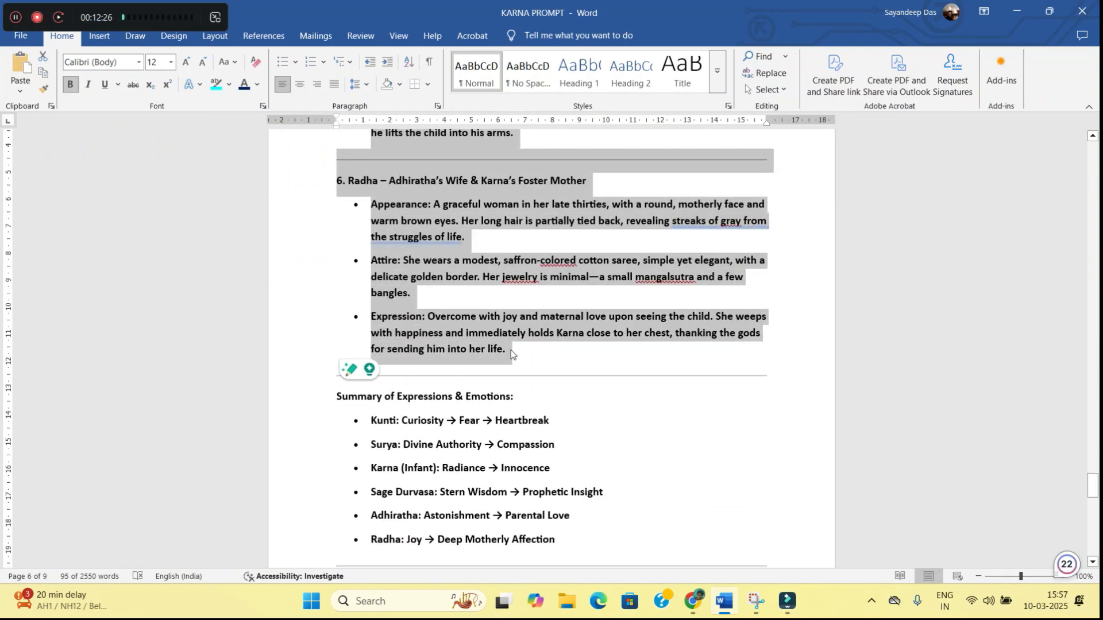
pyautogui.hotkey('alt', 'Tab')
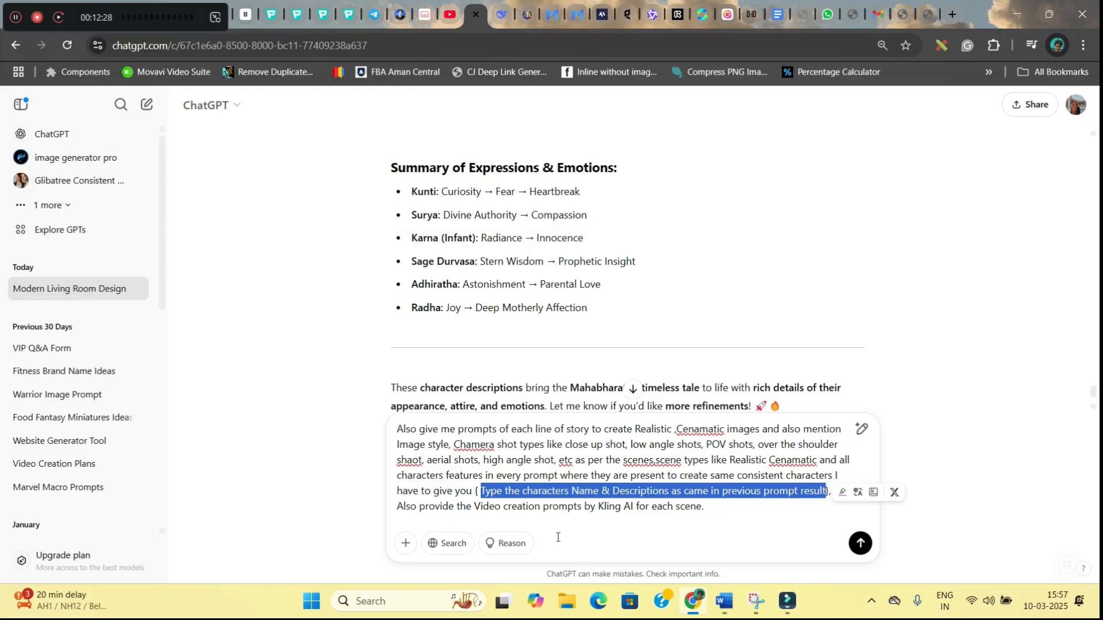
pyautogui.hotkey('ctrl', 'v')
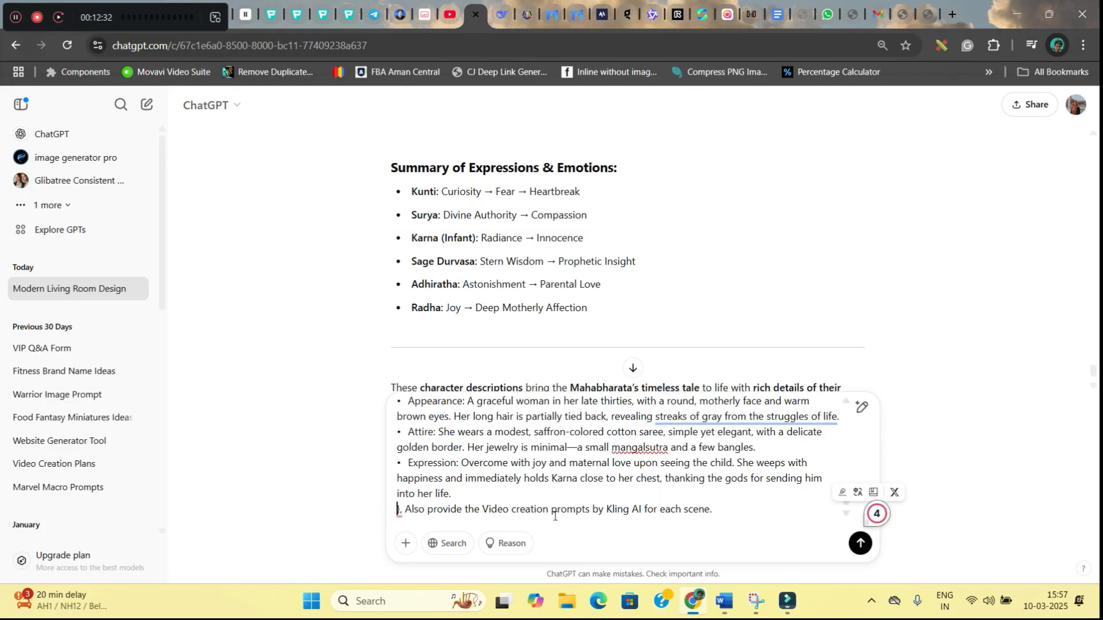
pyautogui.click(862, 546)
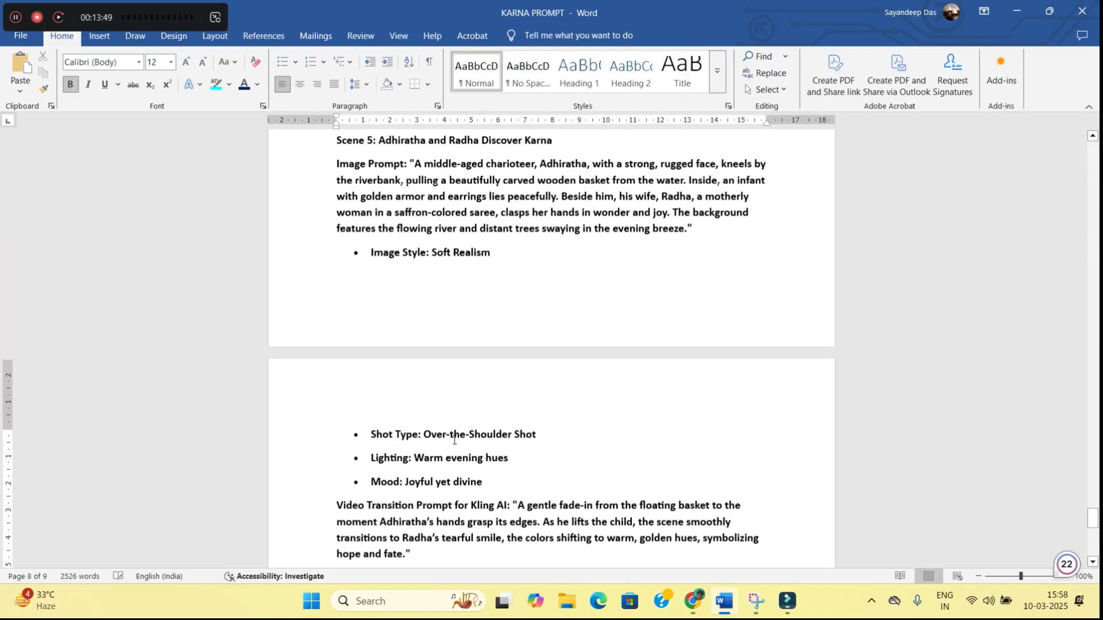
# Review the scene prompts in the Word document back to Scene 1 and select the "IMAGE & VIDEO PROMPTS:" heading text above them
pyautogui.scroll(15, 457, 443)
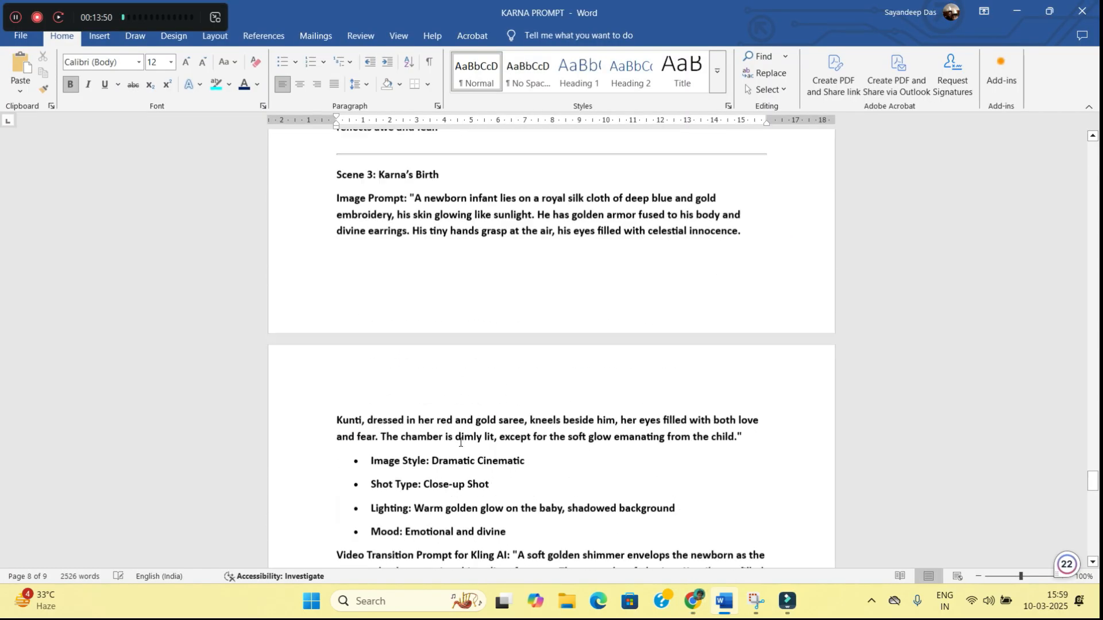
pyautogui.scroll(15, 457, 443)
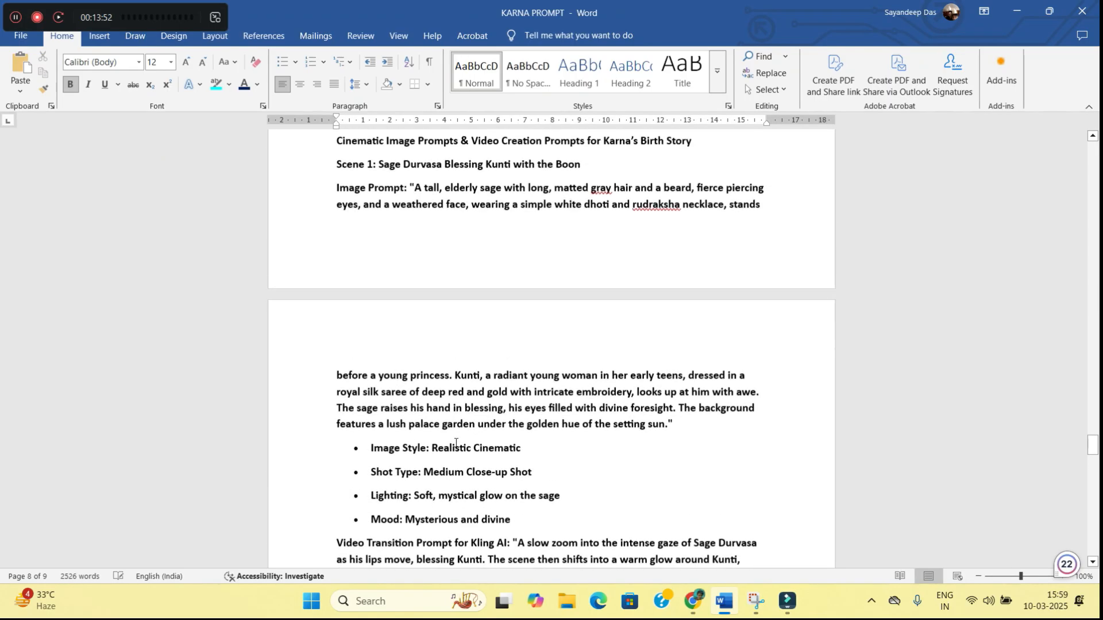
pyautogui.scroll(6, 456, 443)
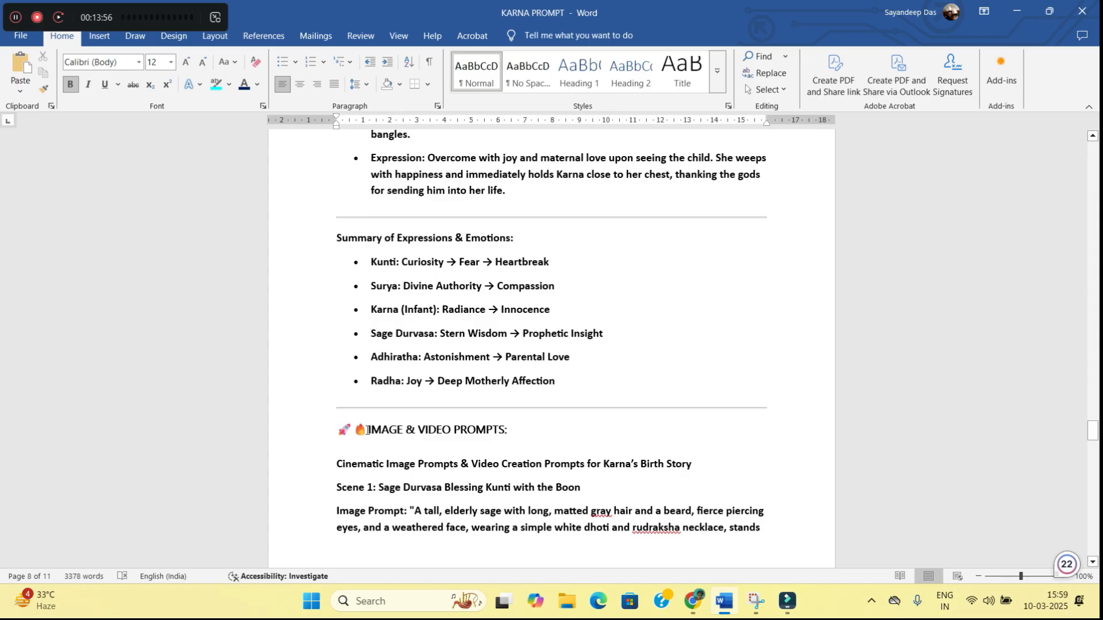
pyautogui.moveTo(369, 431); pyautogui.dragTo(507, 432)
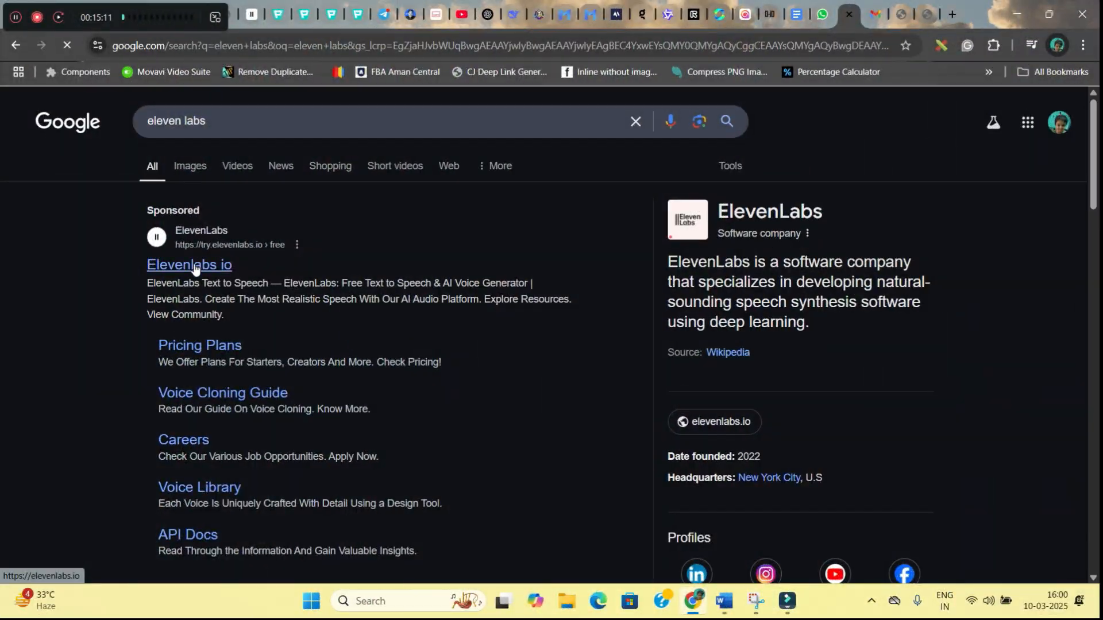
# Open the ElevenLabs website from the search results and go to Text to Speech in its app
pyautogui.click(195, 265)
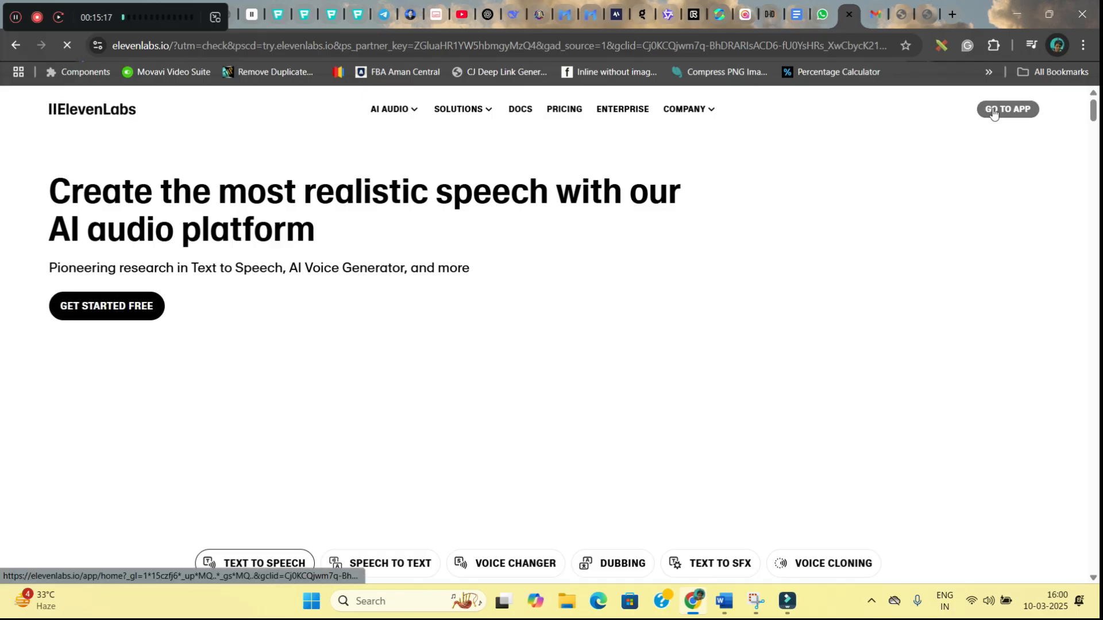
pyautogui.click(997, 113)
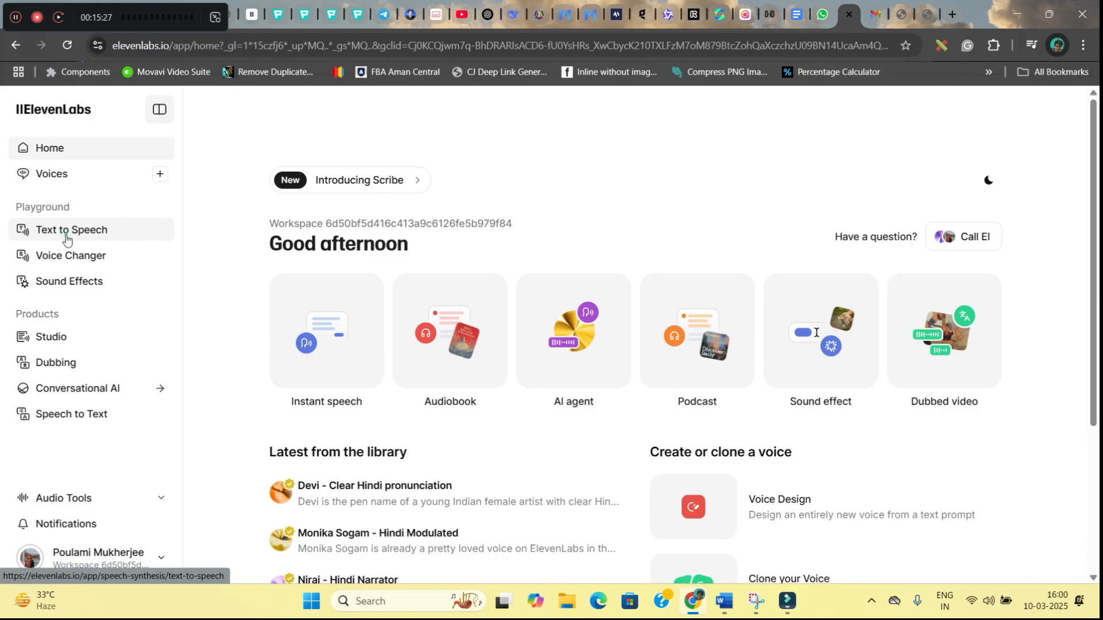
pyautogui.click(67, 240)
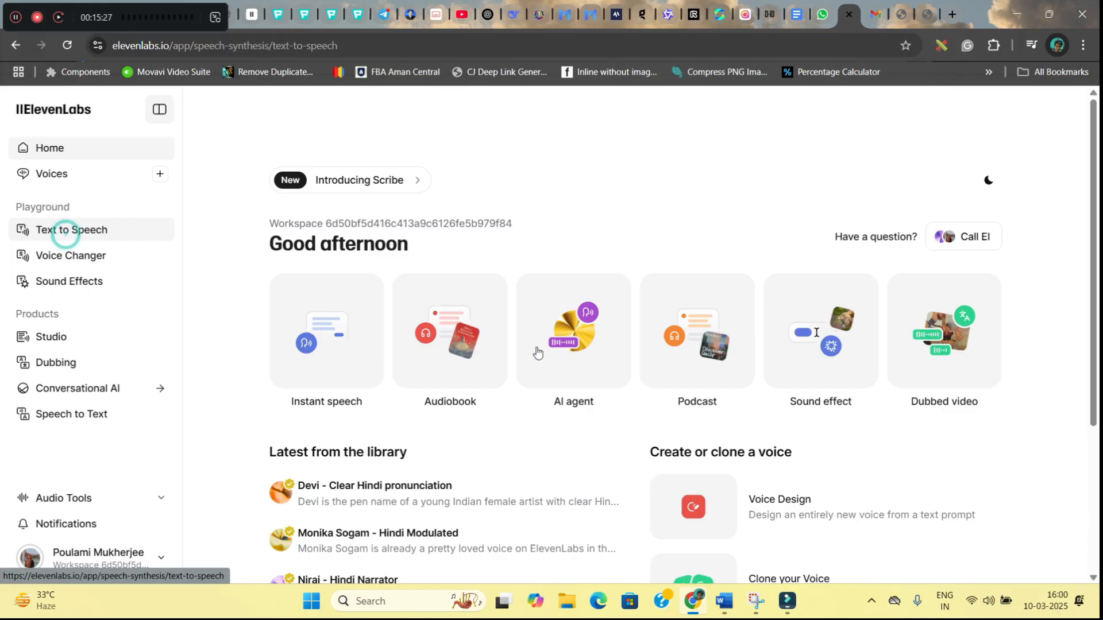
# Replace the existing Hindi text with the Karna narration starting "In the ancient kingdom of Kunti Bhoja", generate the speech, and pause its playback
pyautogui.moveTo(390, 257); pyautogui.dragTo(228, 192)
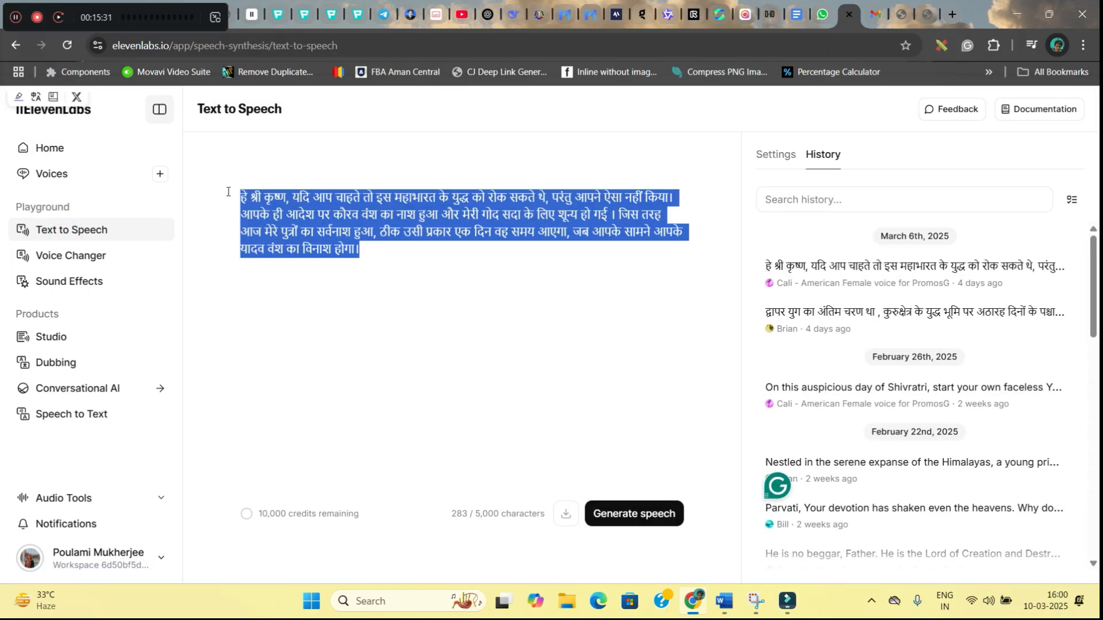
pyautogui.write('In the ancient kingdom of Kunti Bhoja, a young princess, Kunti, served the revered sage Durvasa with utmost devotion. Pleased with her unwavering dedication, the sage granted her a divine boon—a sacred mantra that could invoke any deity and bless her with a child bearing godly qualities. One night, curiosity got the better of Kunti. Alone in her chambers, she gazed at the night sky, wondering if the boon was real. She softly uttered the mantra, calling upon Surya, the Sun God. A Divine Gift A sudden, blinding golden light engulfed the room. The air grew warm, and within the glow, the mighty Surya Deva appeared before her. Surya (in a deep, resonant voice):')
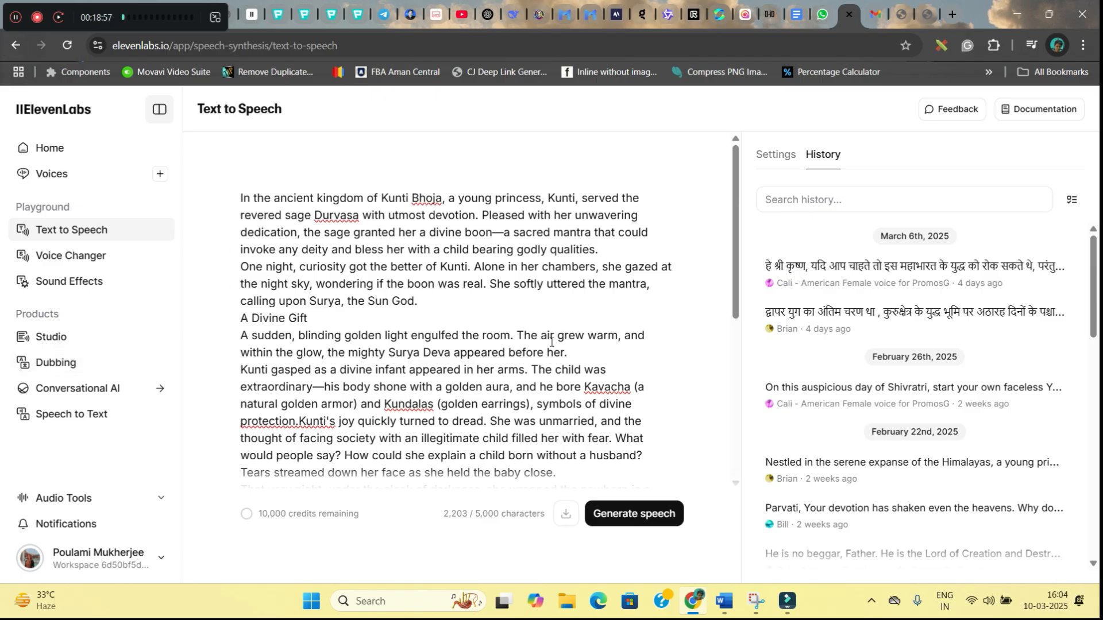
pyautogui.scroll(-5, 551, 341)
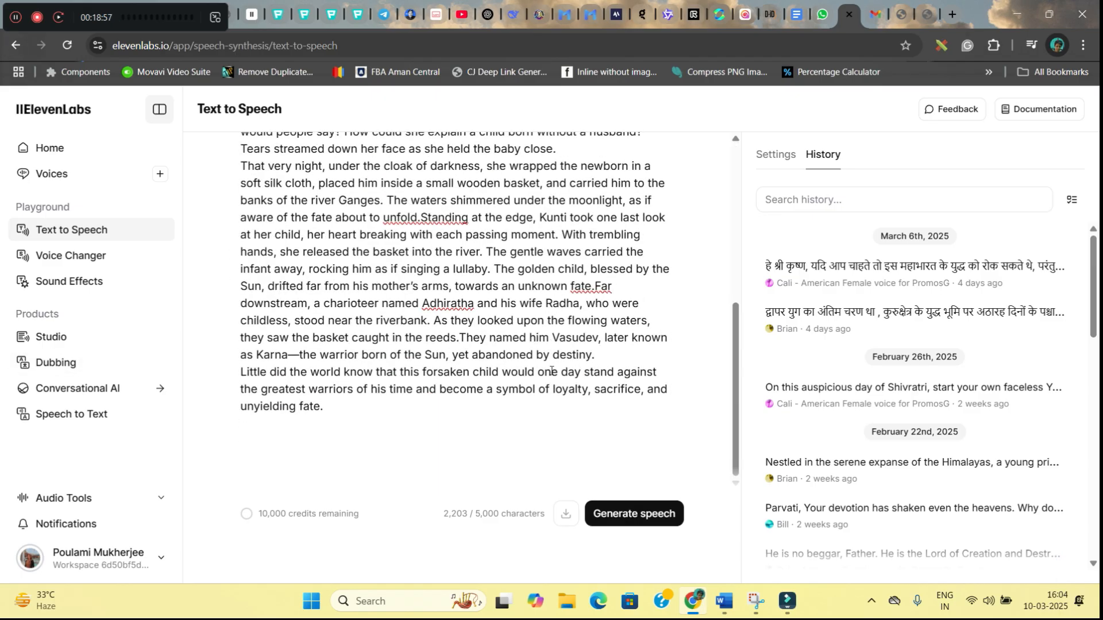
pyautogui.click(623, 517)
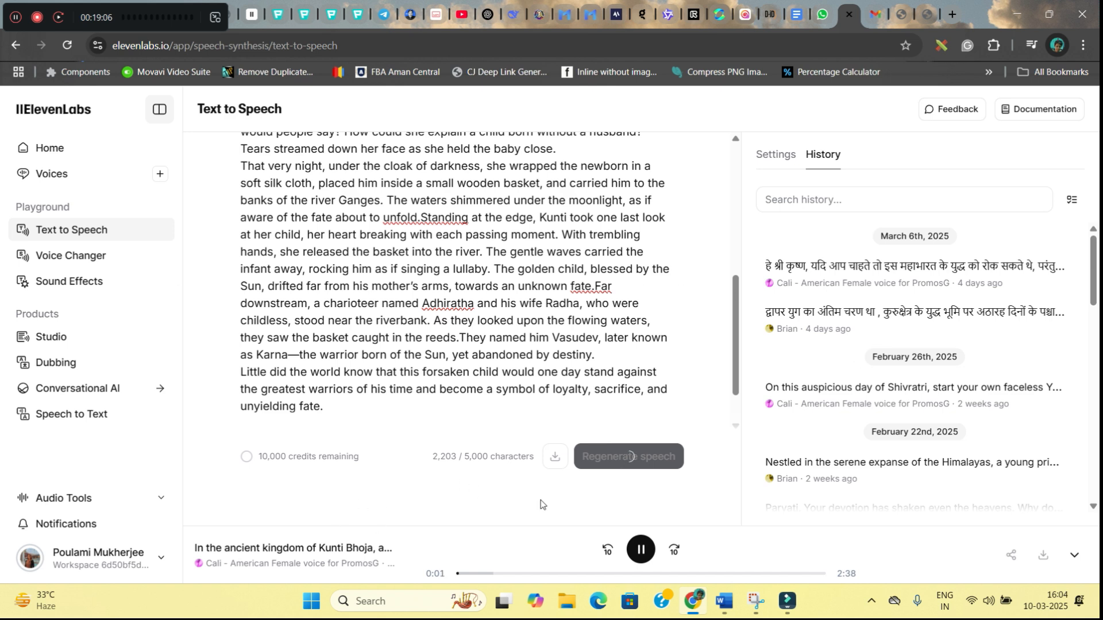
pyautogui.click(641, 552)
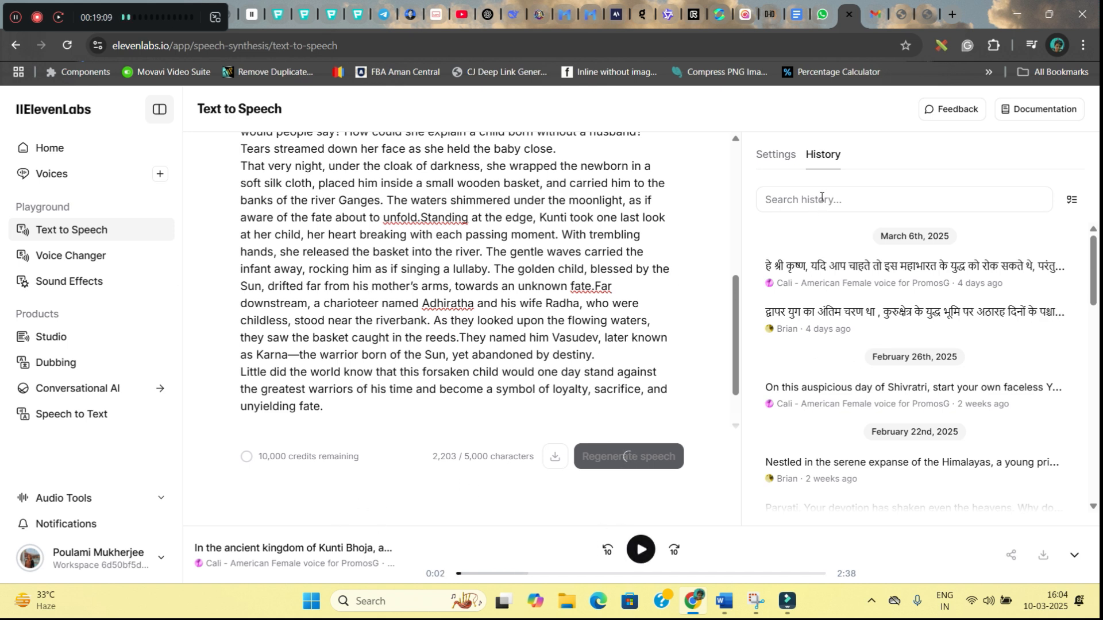
# Examine the Text to Speech voice settings and browse the list of voices available for the narration
pyautogui.click(774, 156)
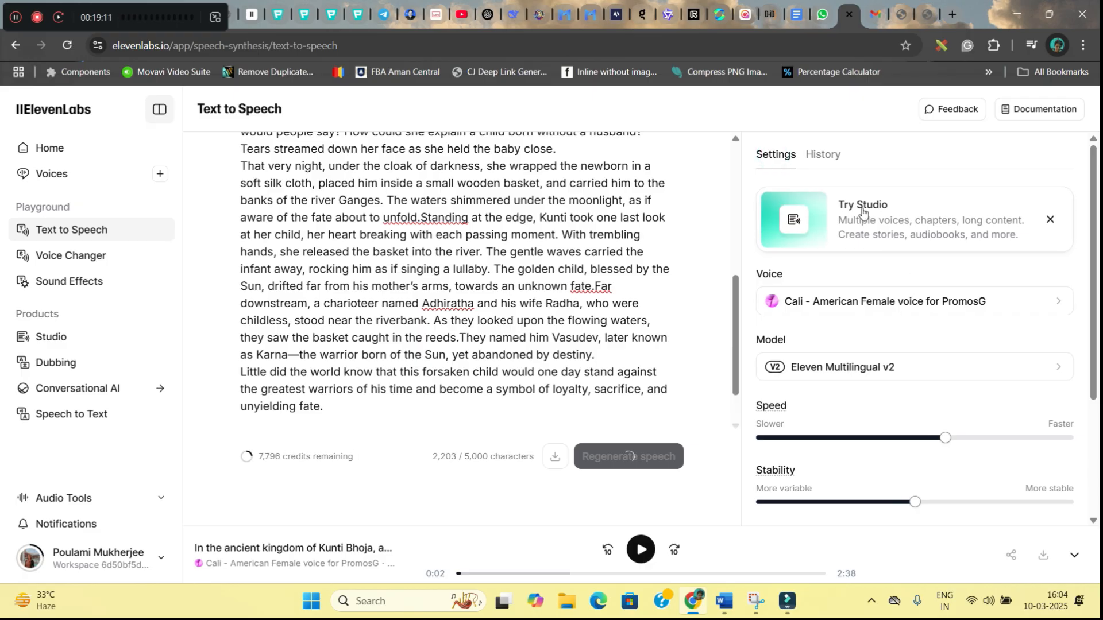
pyautogui.scroll(-1, 864, 325)
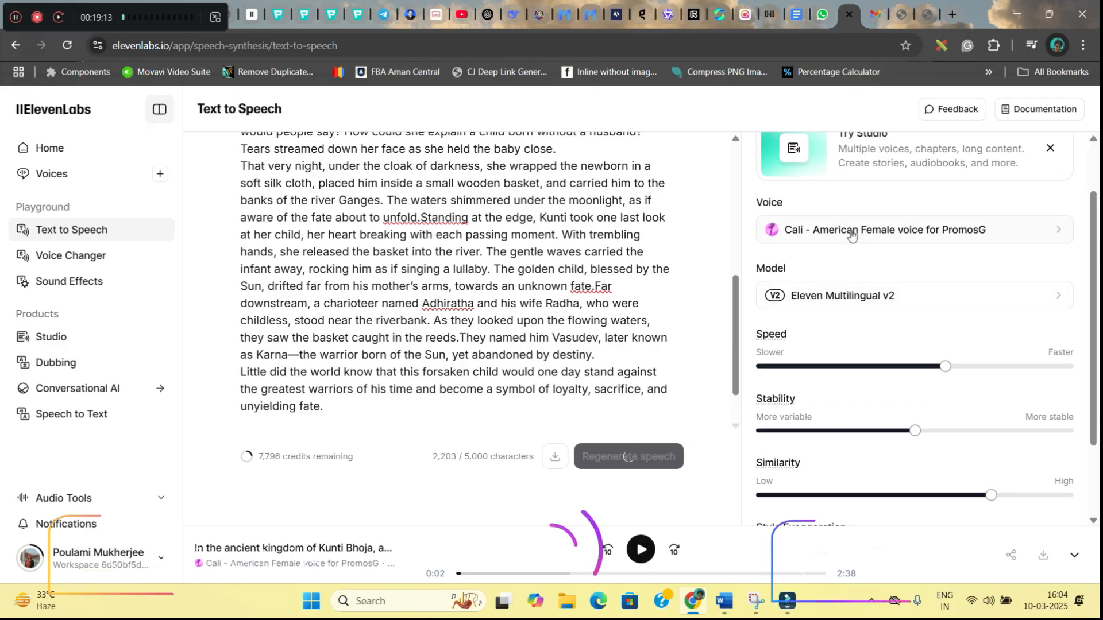
pyautogui.click(851, 233)
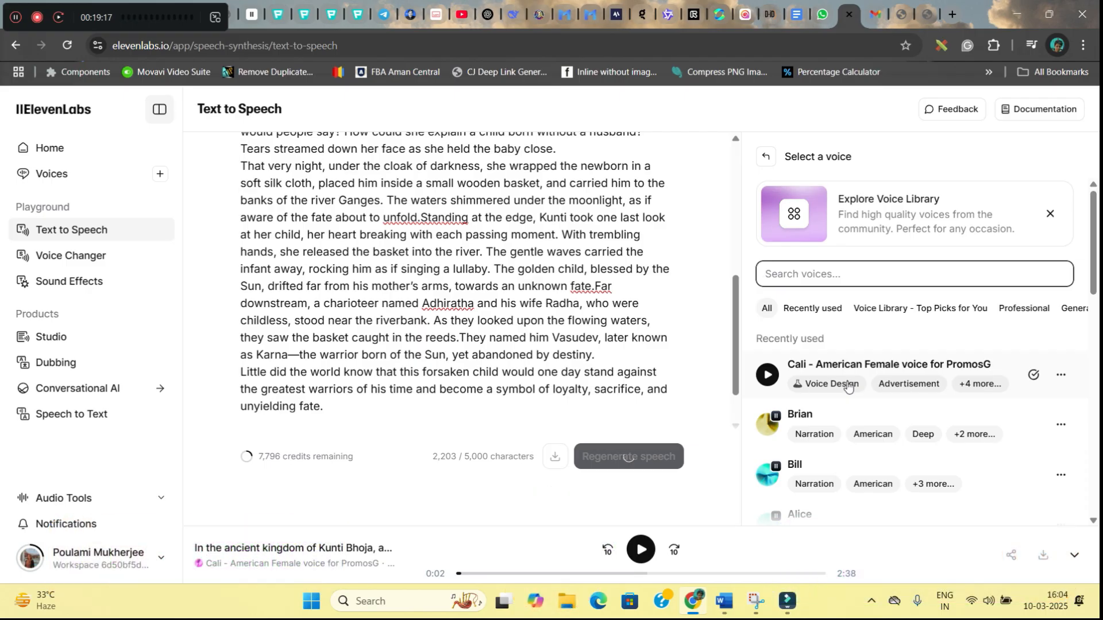
pyautogui.scroll(-5, 842, 397)
pyautogui.scroll(-3, 877, 426)
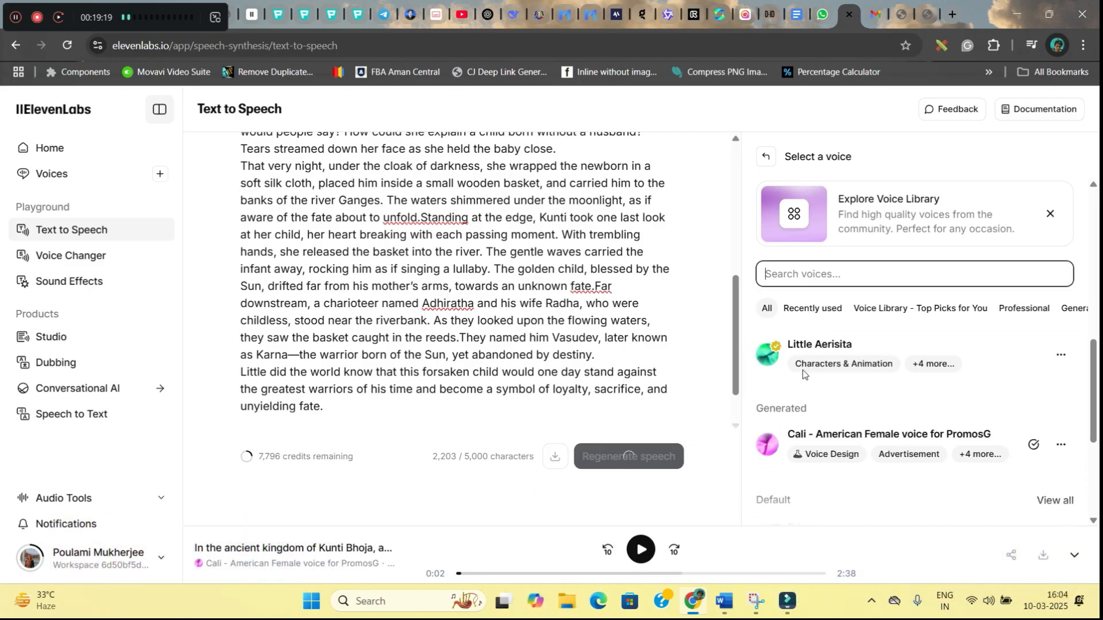
pyautogui.scroll(8, 823, 449)
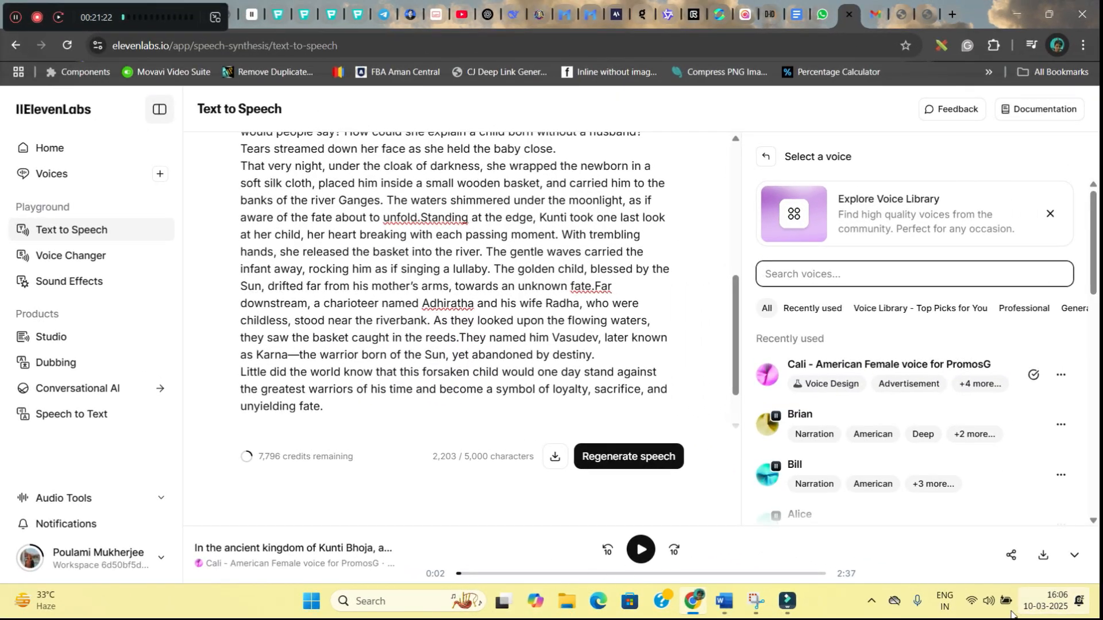
# Play a short part of the generated Karna narration and download the audio file
pyautogui.click(644, 553)
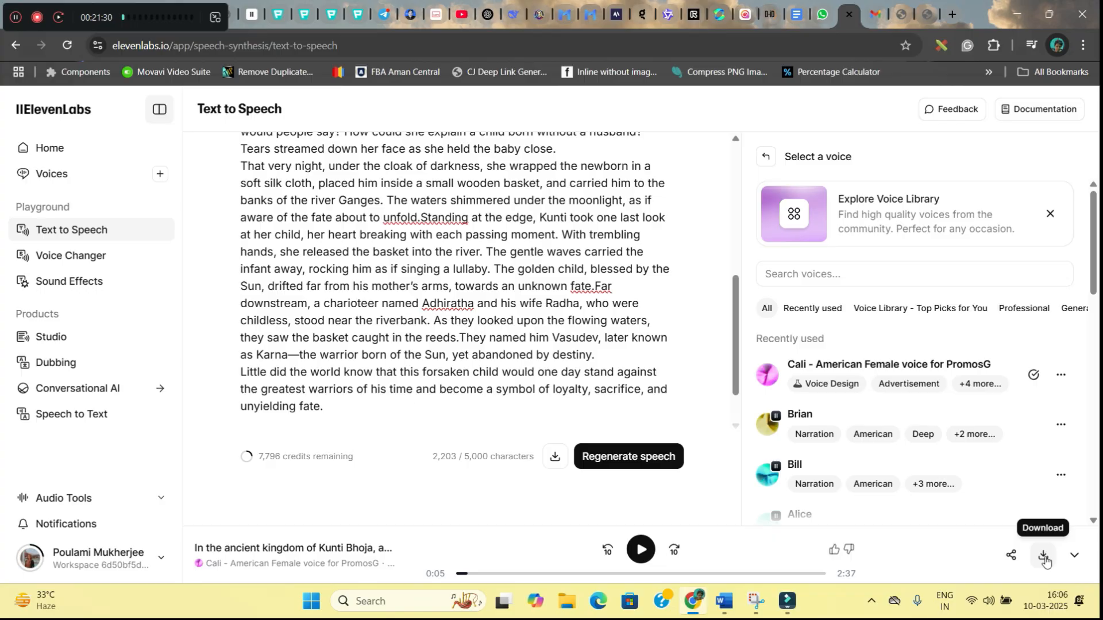
pyautogui.click(1045, 561)
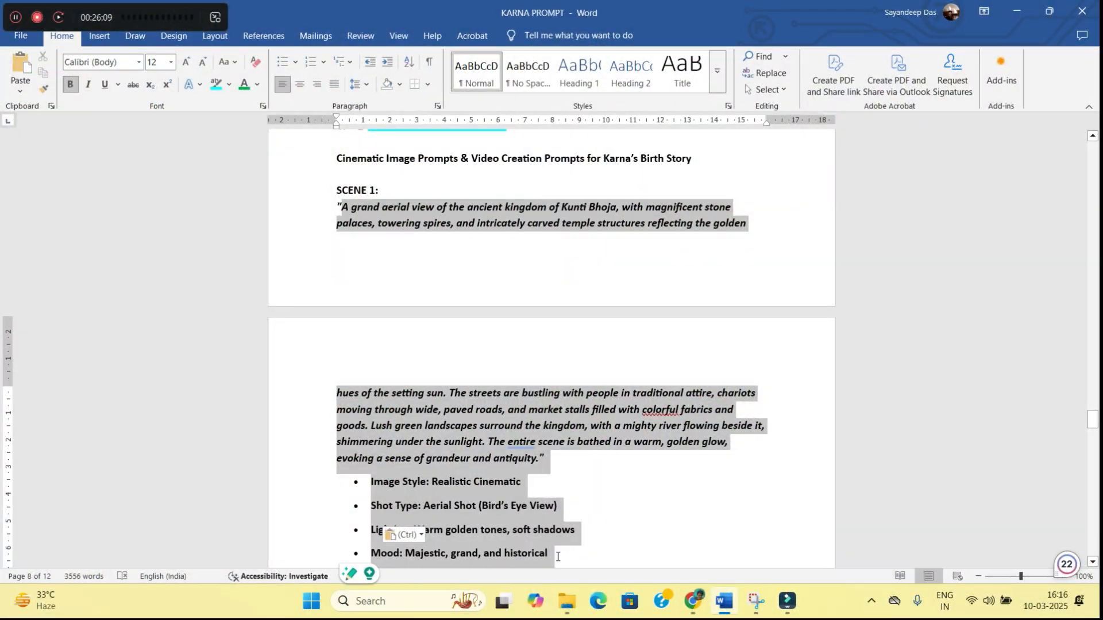
# Copy the Scene 1 image prompt from the Word document and enter it as the prompt in Leonardo.Ai's Image Creation
pyautogui.hotkey('ctrl', 'c')
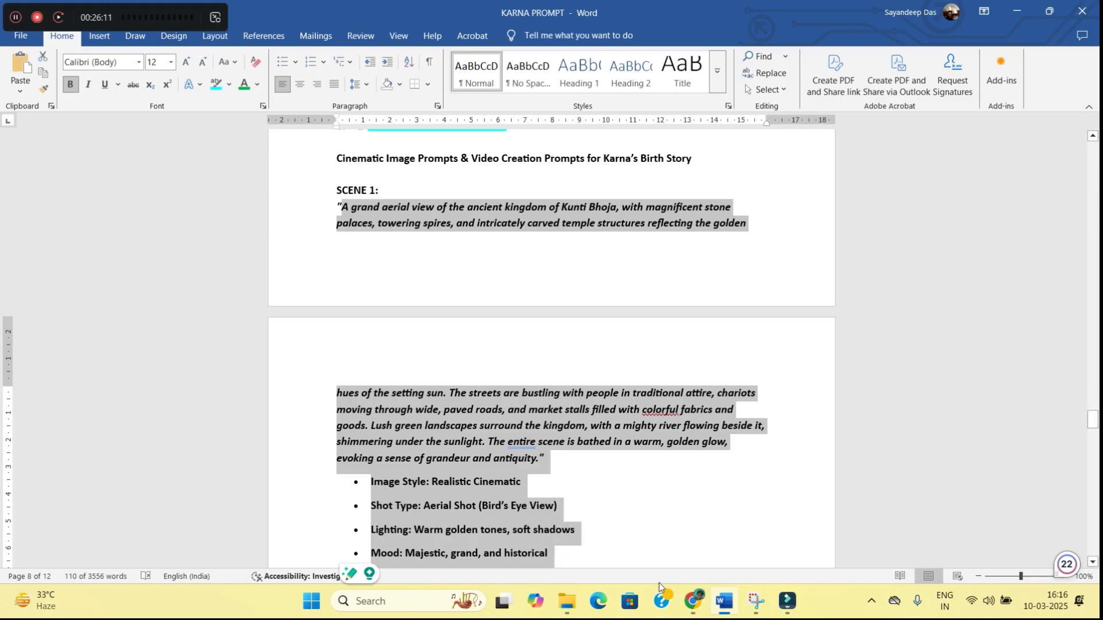
pyautogui.click(693, 601)
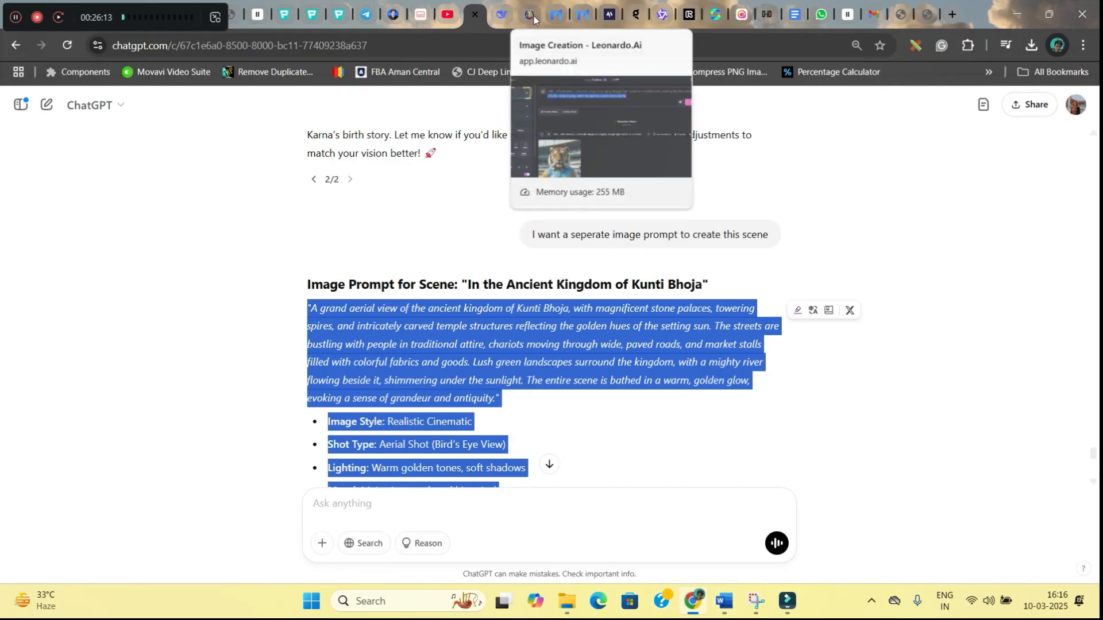
pyautogui.click(530, 15)
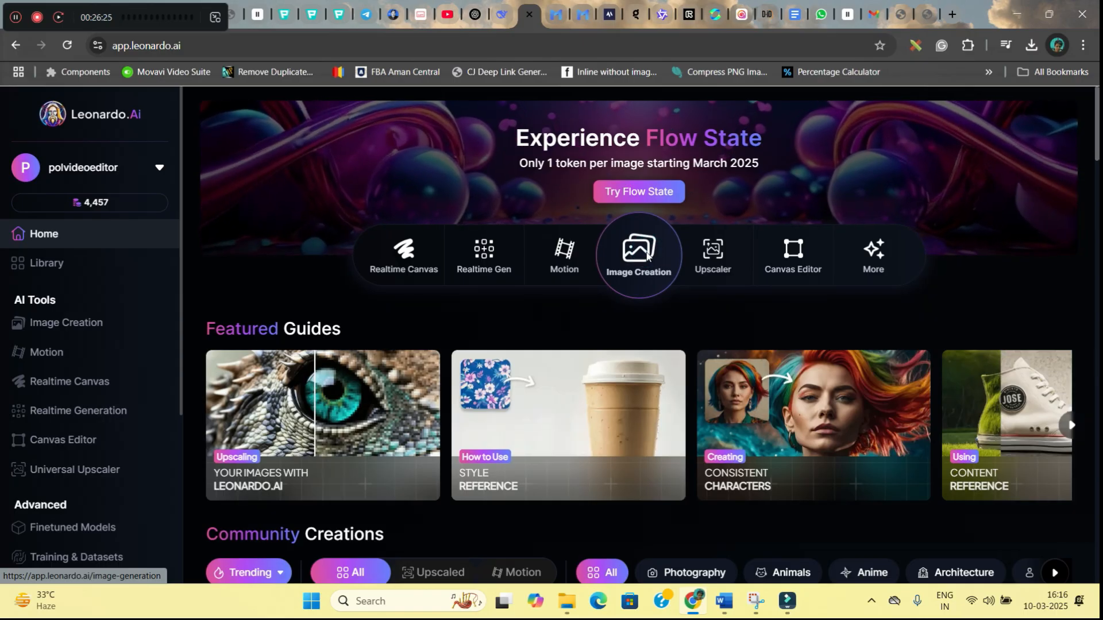
pyautogui.click(647, 257)
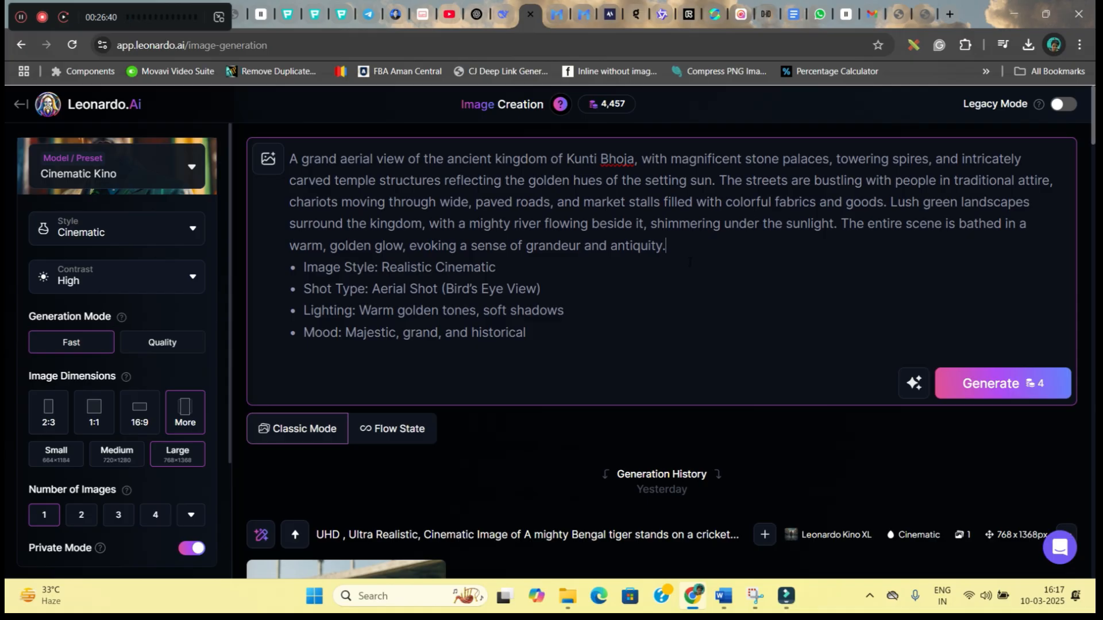
# Change the image generation model to Phoenix 1.0 and leave the model selection
pyautogui.click(105, 175)
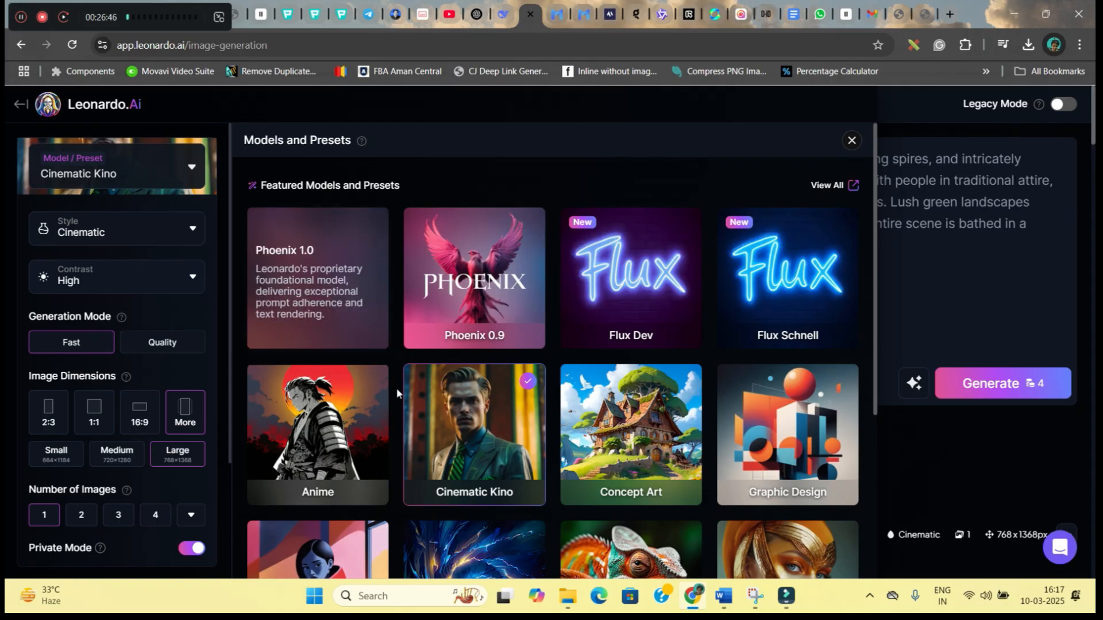
pyautogui.click(321, 291)
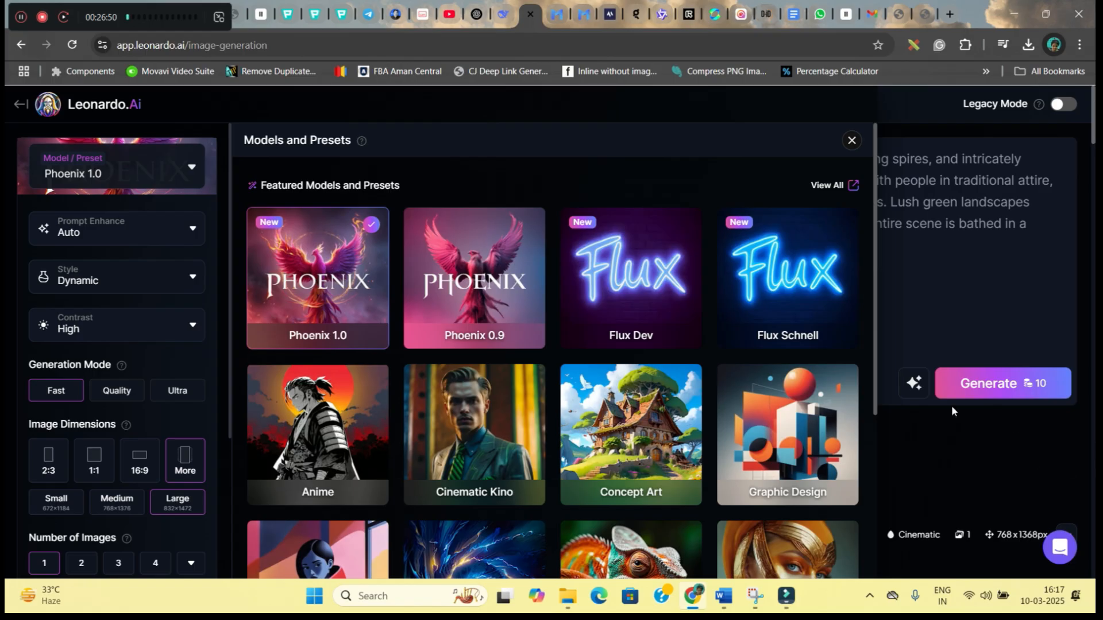
pyautogui.click(852, 140)
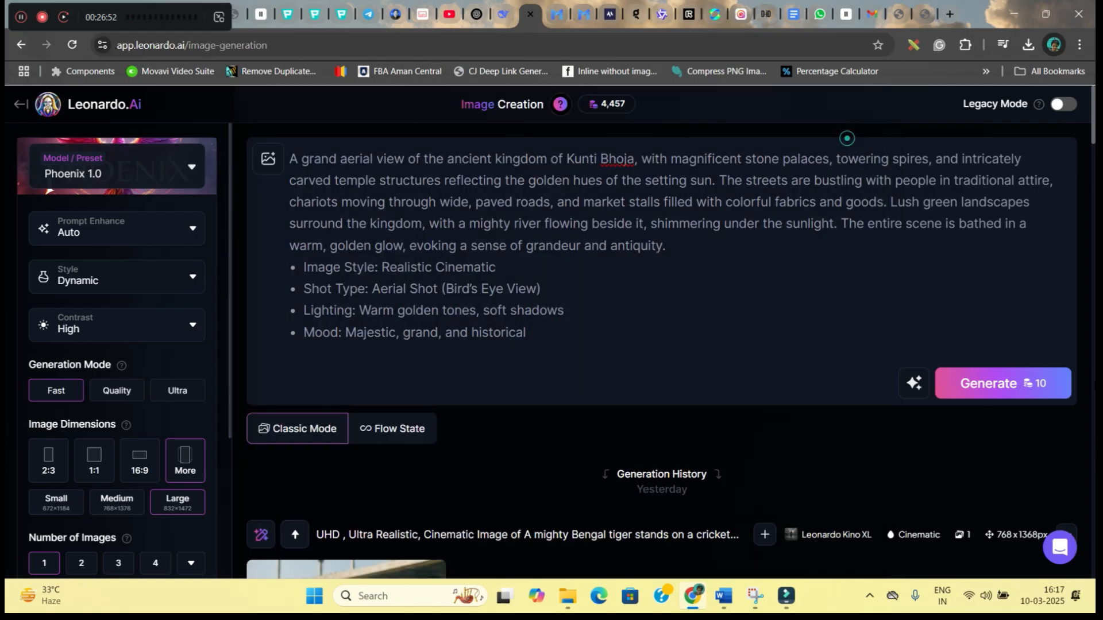
# Examine the full list of image guidance options, such as Style Reference and Character Reference, without choosing one
pyautogui.click(268, 158)
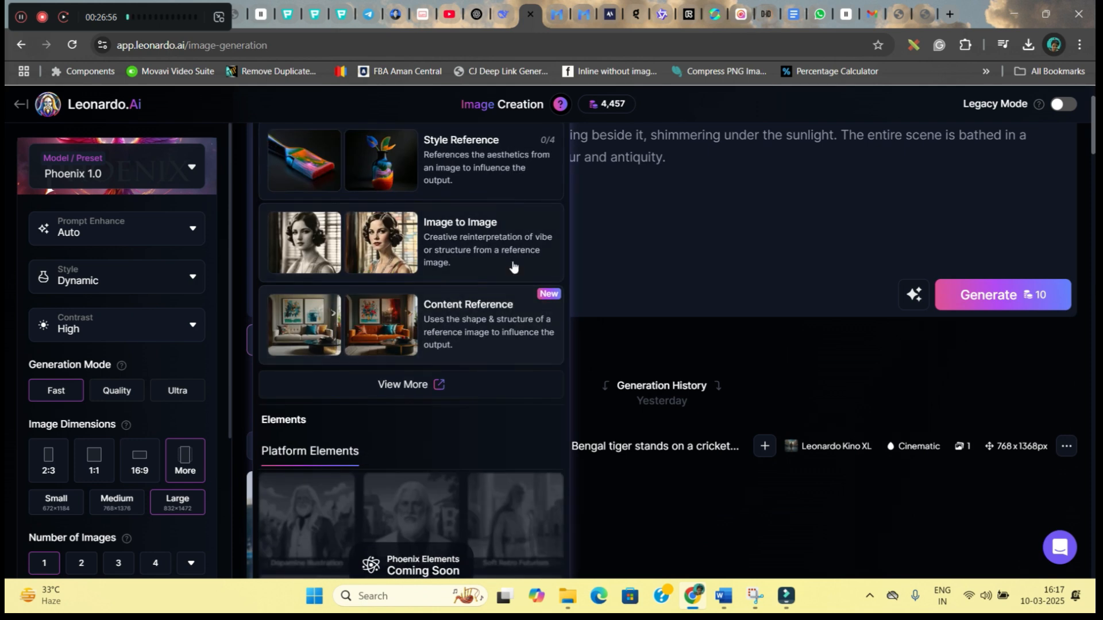
pyautogui.click(403, 384)
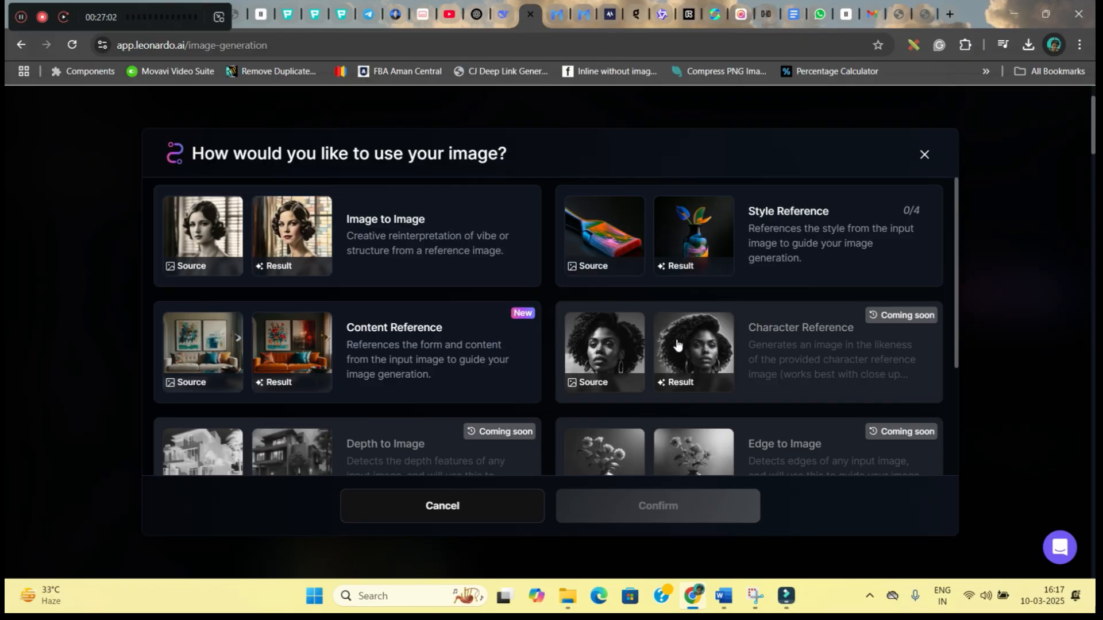
pyautogui.click(924, 155)
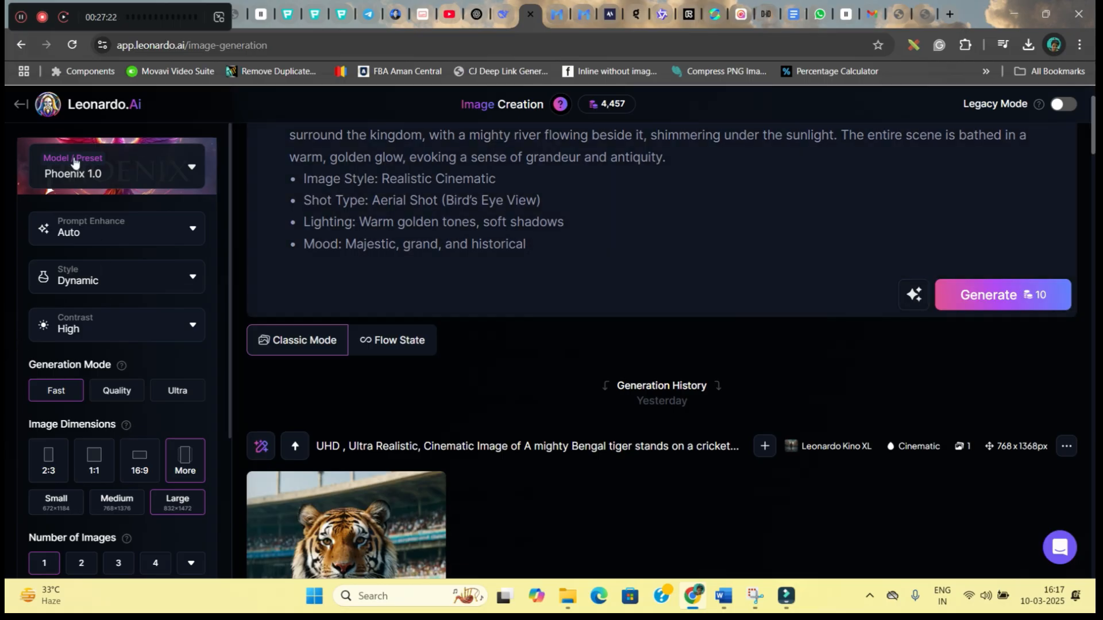
# Generate two images of the Kunti Bhoja kingdom in Ultra mode with 16:9 dimensions
pyautogui.click(178, 396)
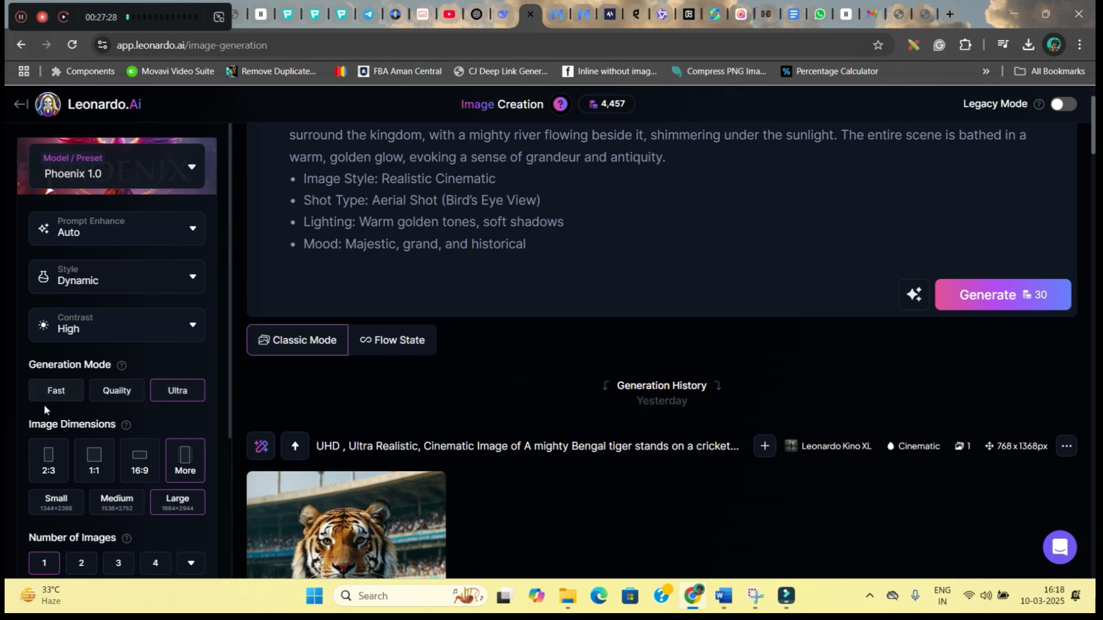
pyautogui.click(142, 465)
pyautogui.scroll(-3, 141, 465)
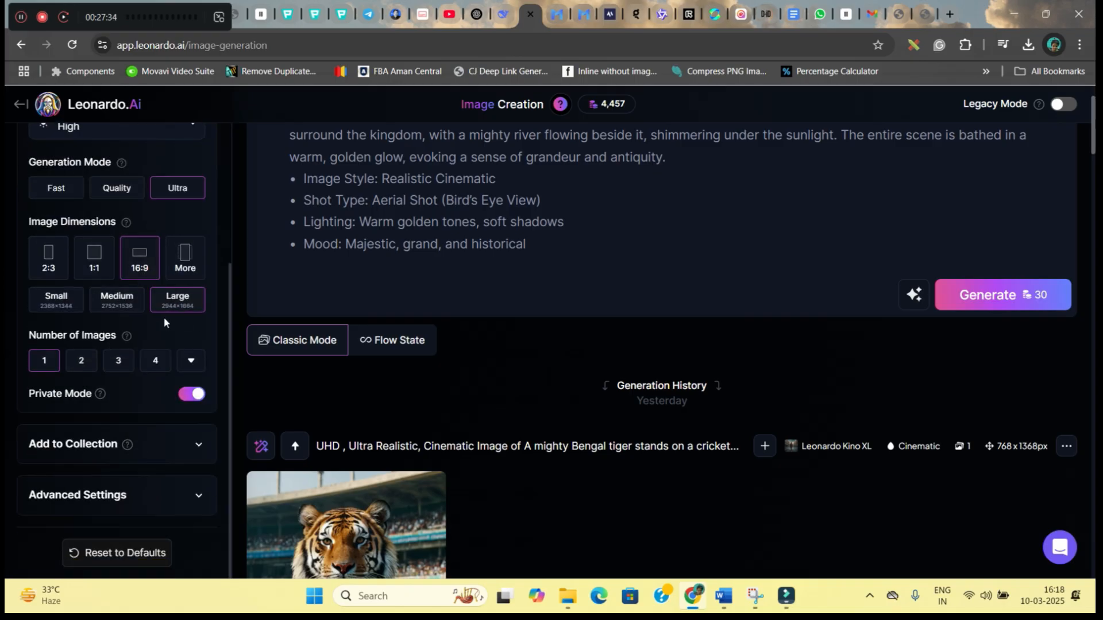
pyautogui.click(82, 362)
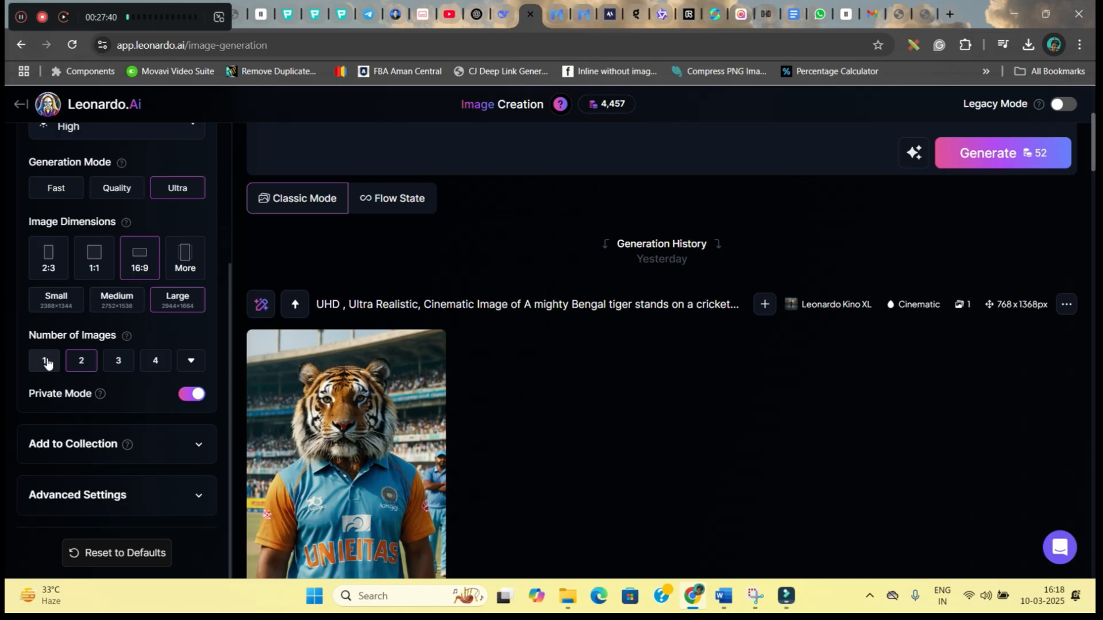
pyautogui.scroll(3, 649, 293)
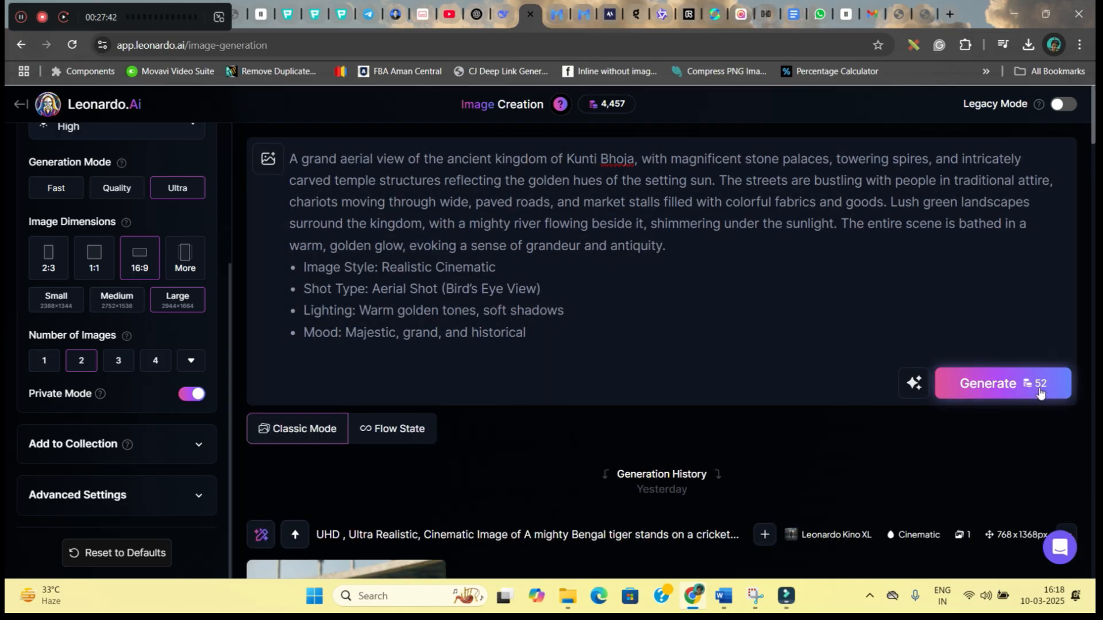
pyautogui.click(1024, 388)
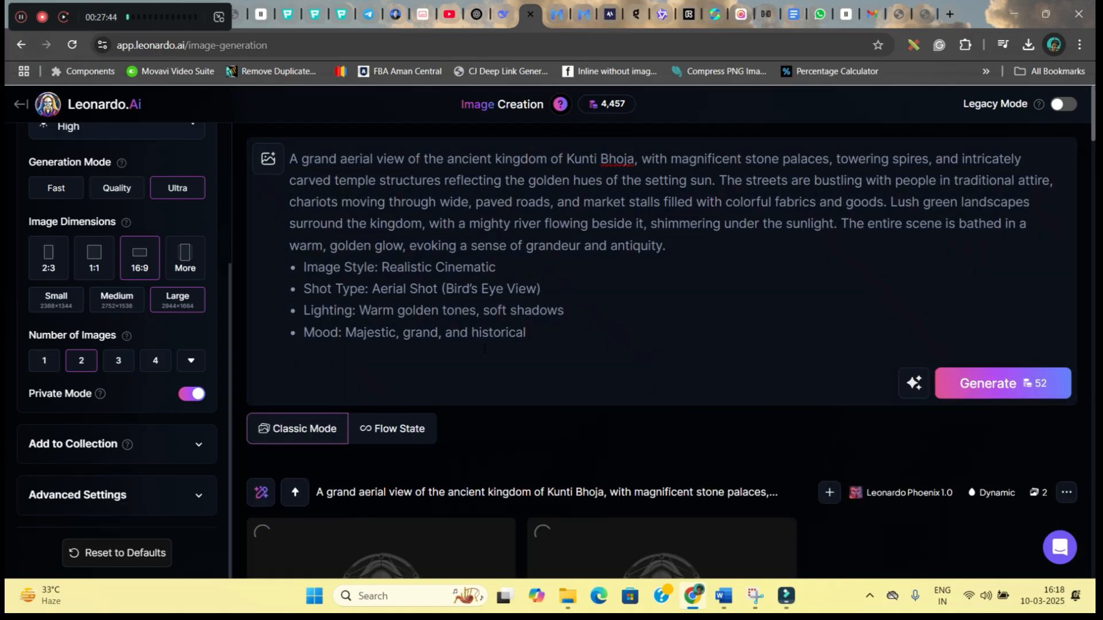
# Preview both generated aerial kingdom images at full size and download them
pyautogui.scroll(-3, 461, 406)
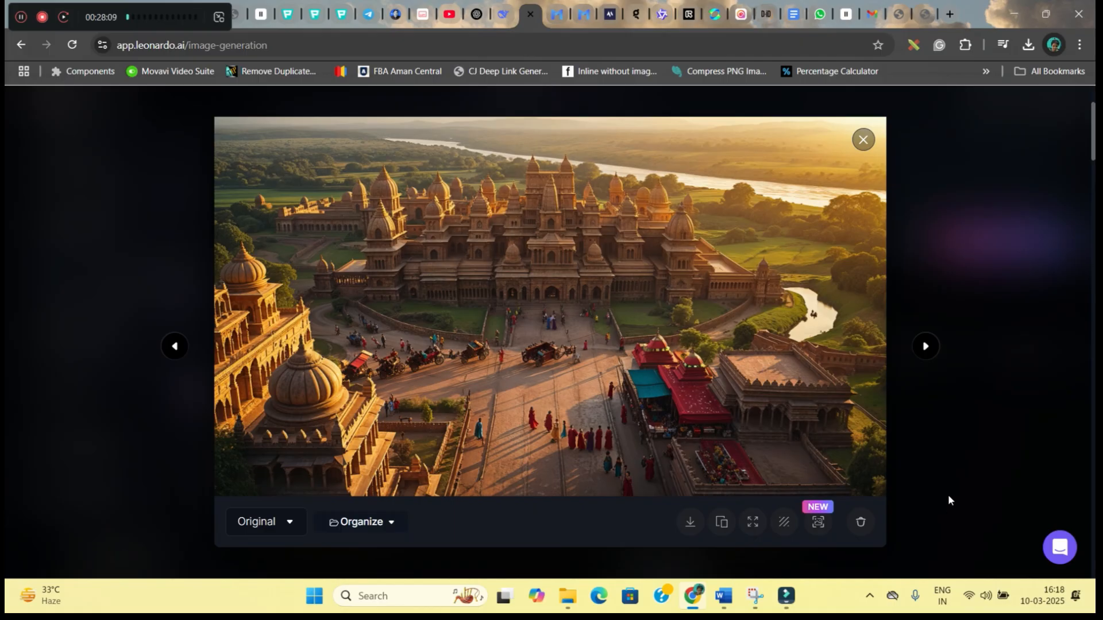
pyautogui.click(863, 141)
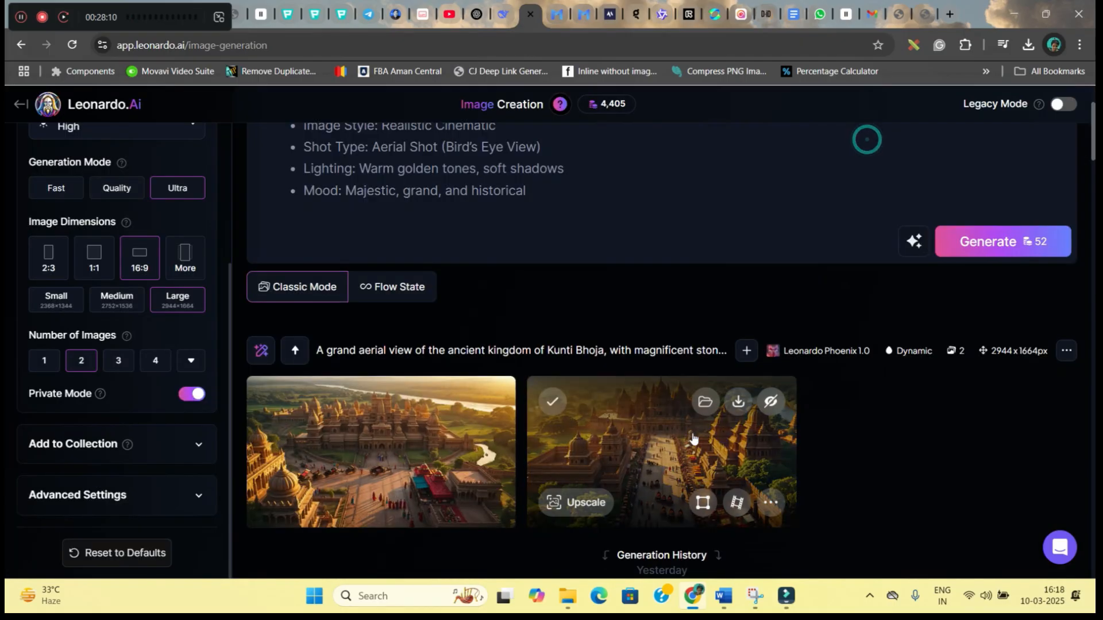
pyautogui.click(647, 441)
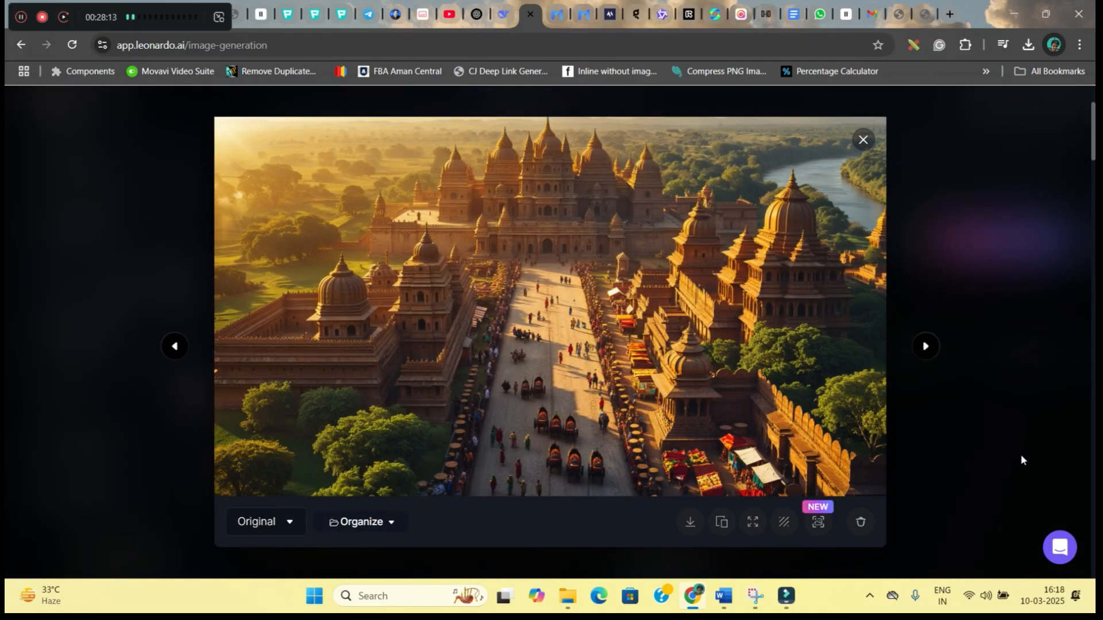
pyautogui.click(868, 148)
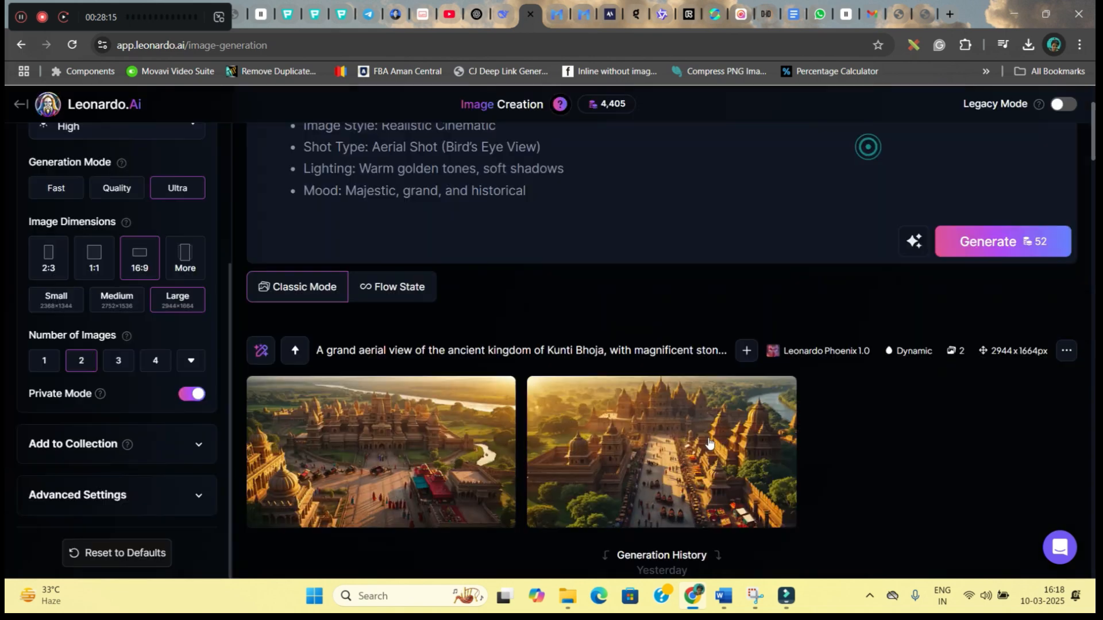
pyautogui.click(740, 402)
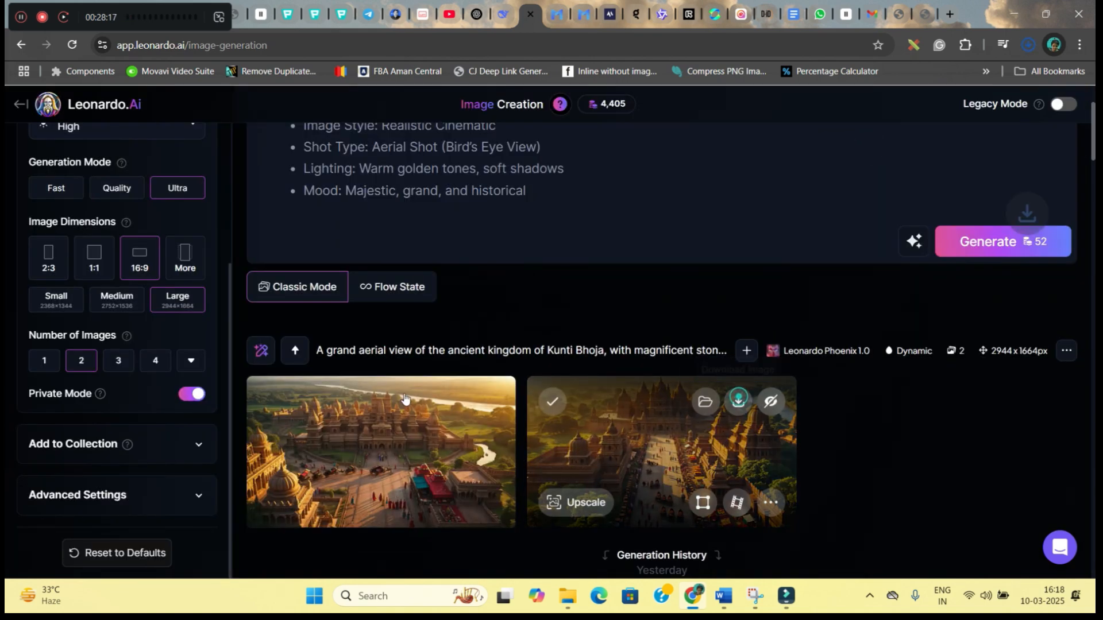
pyautogui.click(452, 404)
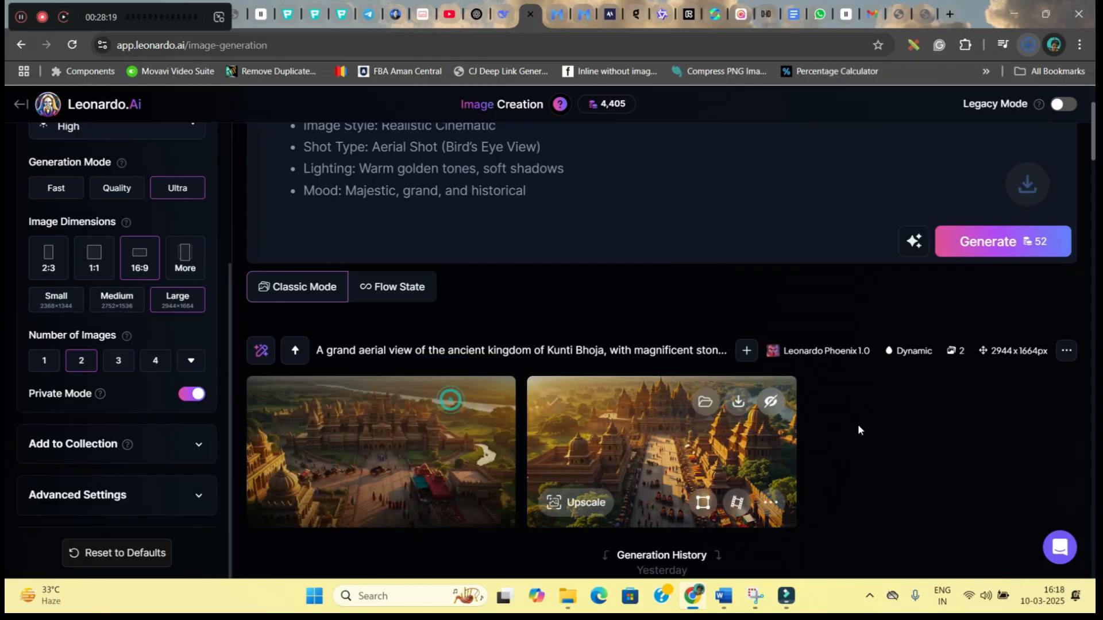
# Switch to the Word document and copy the full "Kunti – The Young Princess" description from the characterisation section
pyautogui.click(724, 597)
pyautogui.click(624, 352)
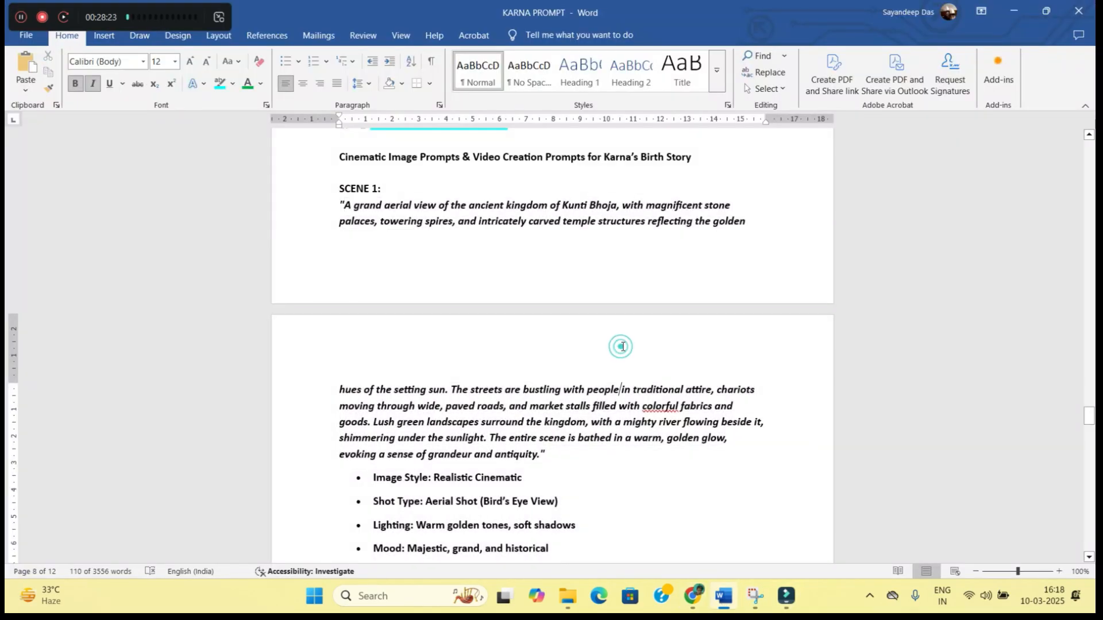
pyautogui.scroll(20, 623, 348)
pyautogui.scroll(15, 622, 347)
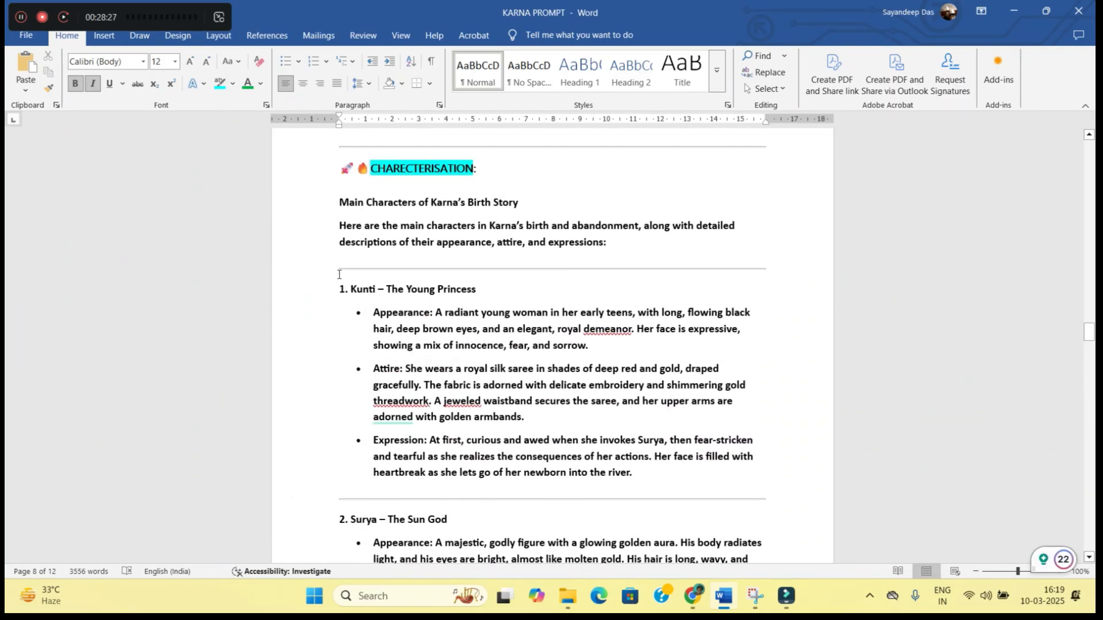
pyautogui.moveTo(350, 287); pyautogui.dragTo(634, 474)
pyautogui.hotkey('ctrl', 'c')
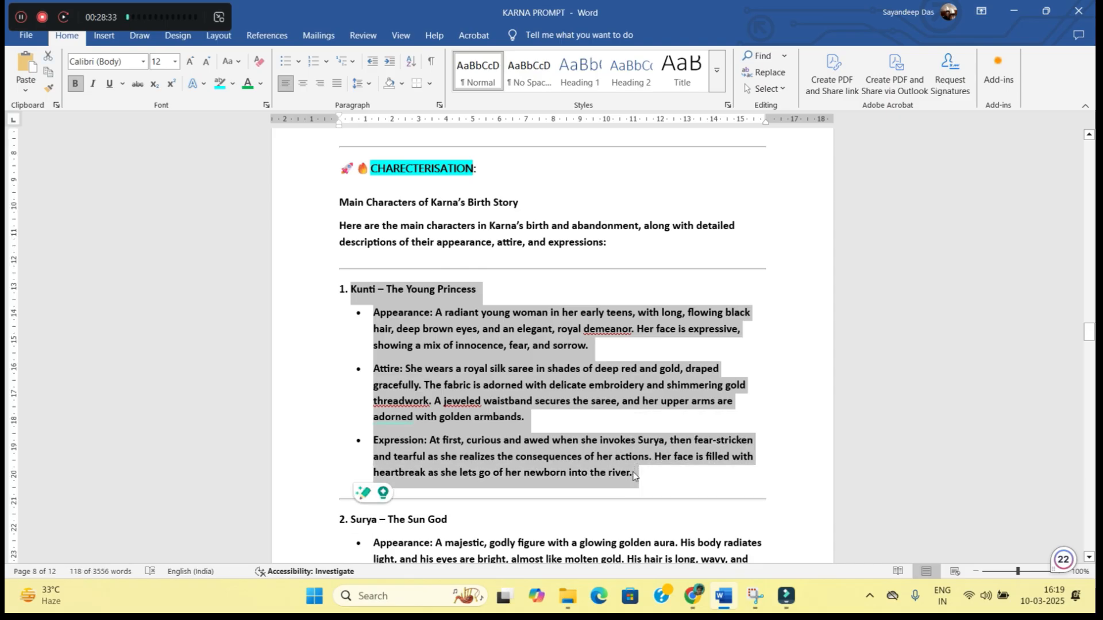
# Replace the aerial kingdom prompt in Leonardo.Ai with the copied Kunti character description and place the cursor at its start
pyautogui.hotkey('alt', 'Tab')
pyautogui.moveTo(367, 191); pyautogui.dragTo(290, 160)
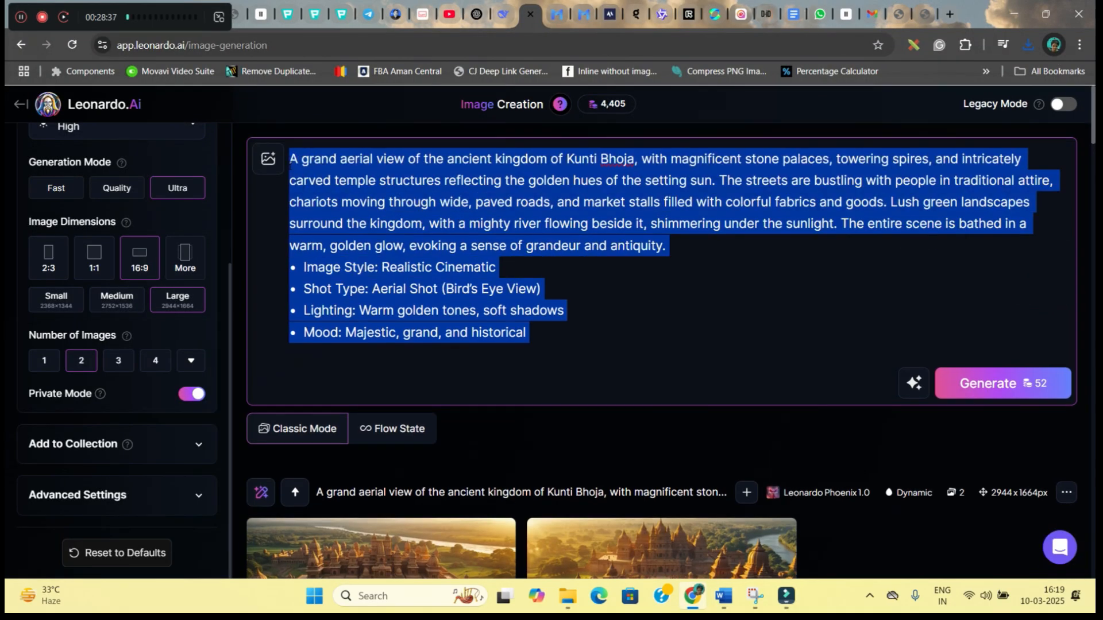
pyautogui.hotkey('ctrl', 'v')
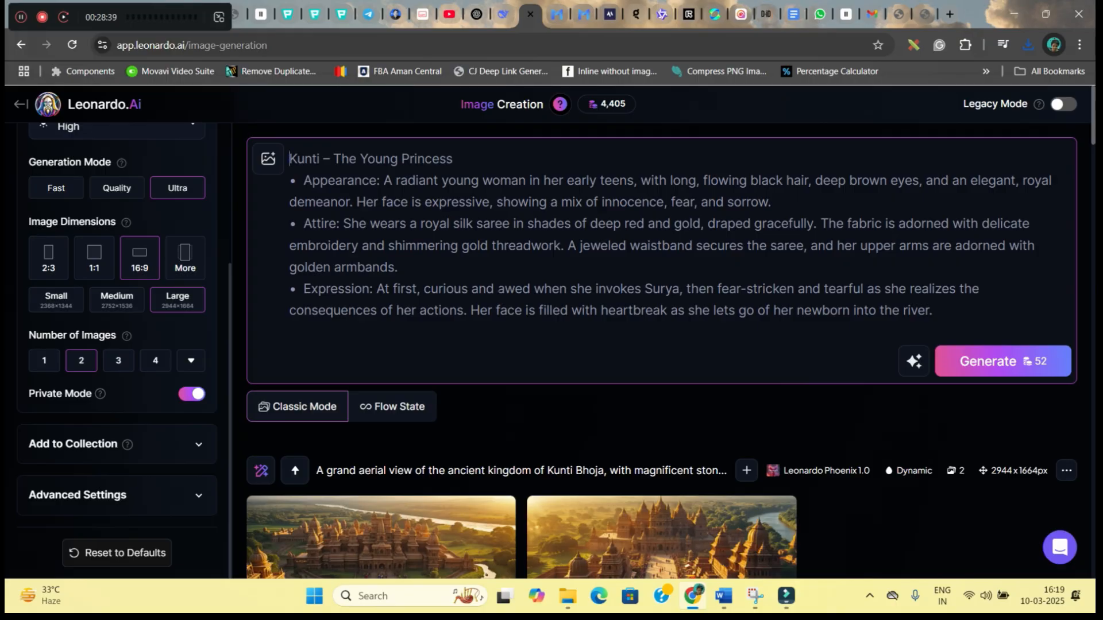
pyautogui.click(289, 158)
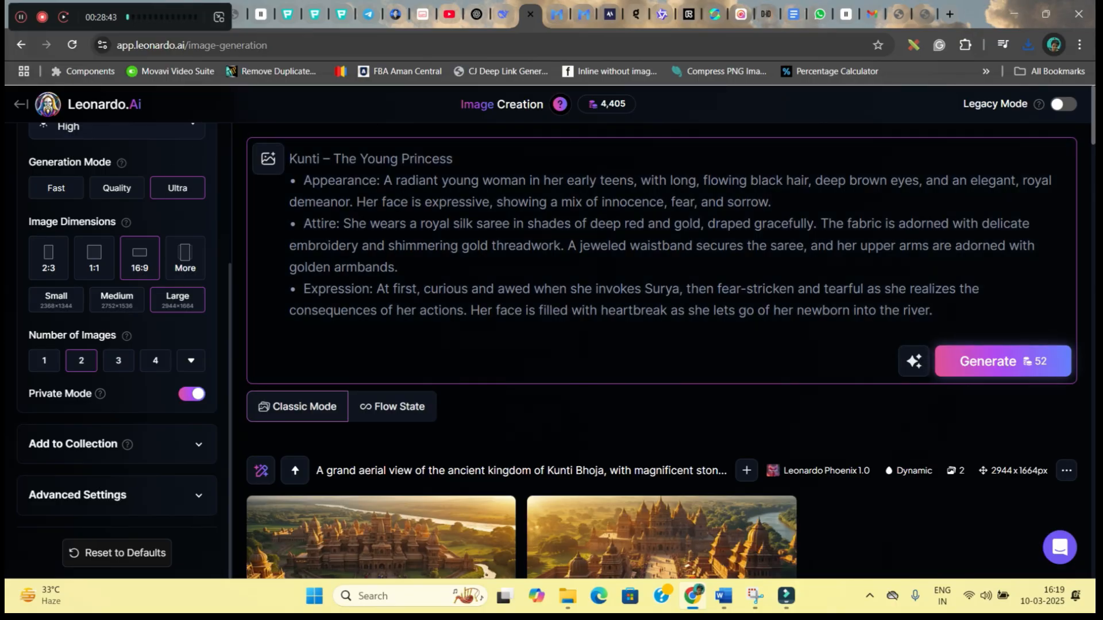
# Download the generated "Beautiful Princess" Kunti image and return to the character descriptions in the Word document
pyautogui.scroll(3, 112, 184)
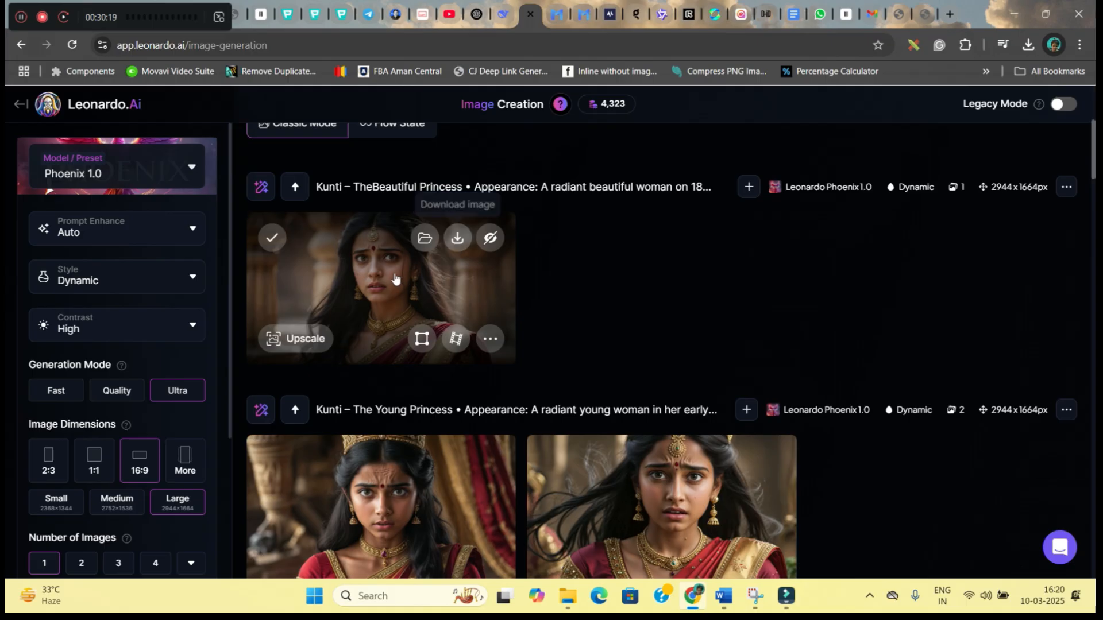
pyautogui.click(457, 239)
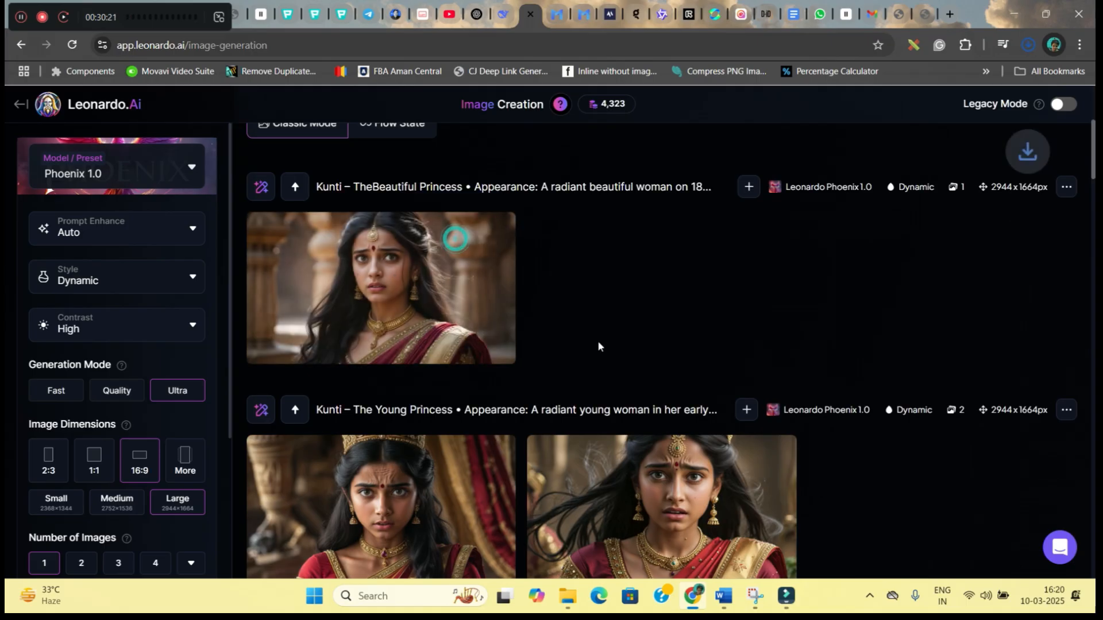
pyautogui.click(727, 606)
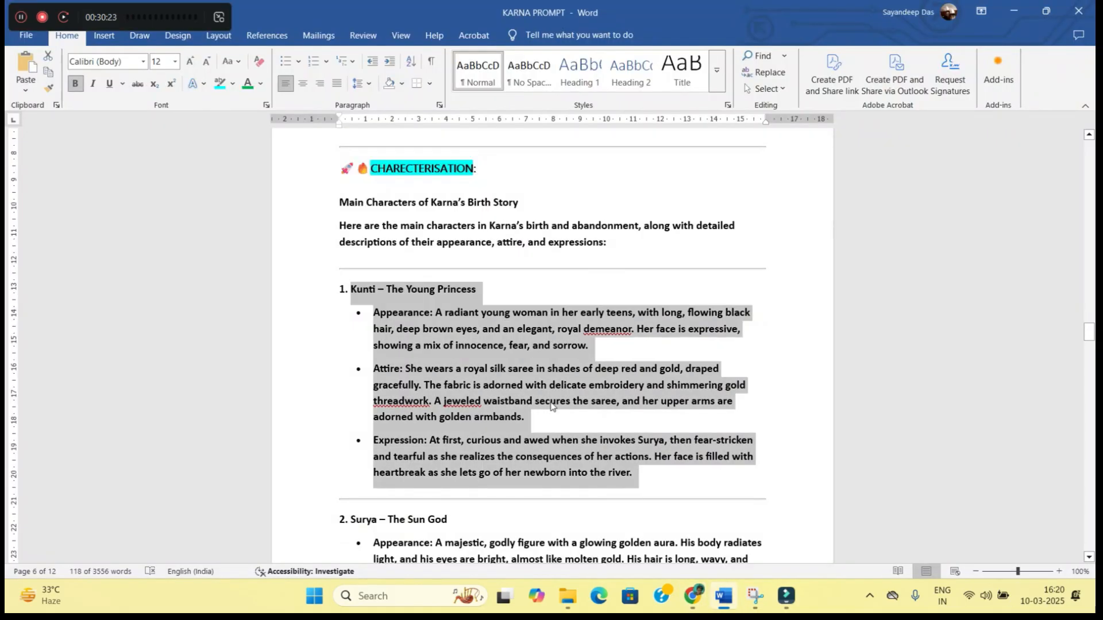
pyautogui.scroll(-5, 552, 407)
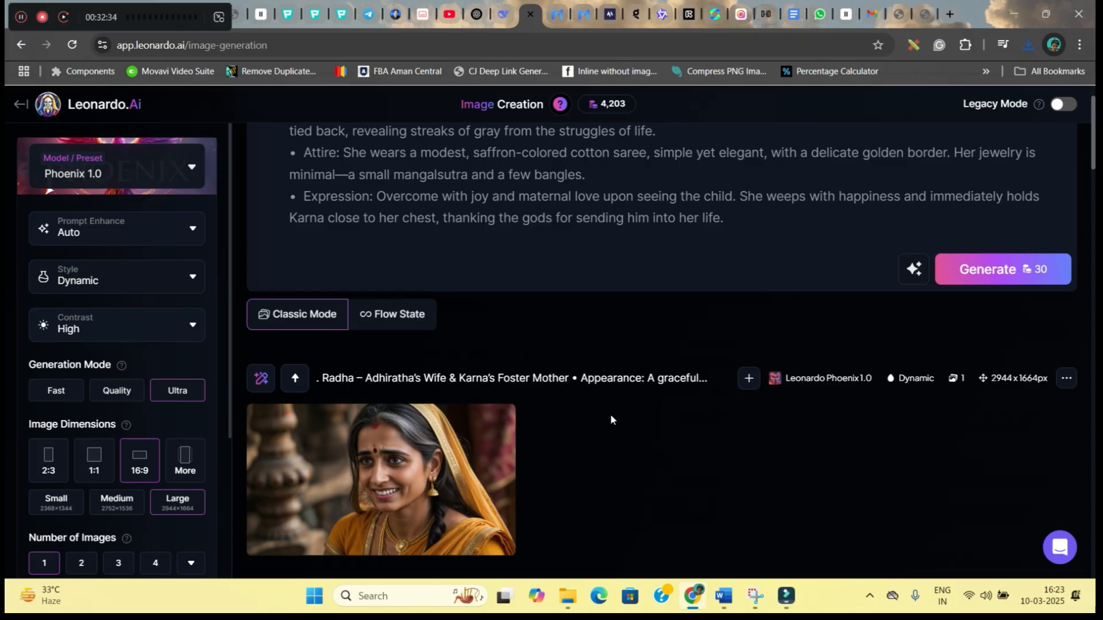
# Review the generated character images, and replace the Radha prompt with the Word document's scene prompt about the elderly sage blessing Kunti
pyautogui.scroll(-15, 611, 420)
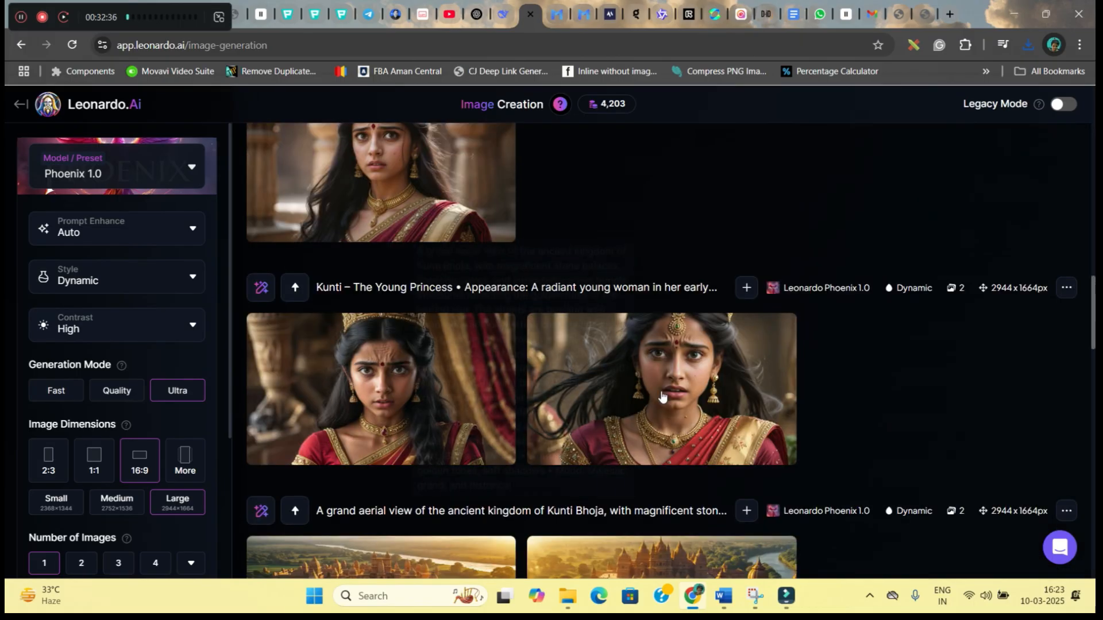
pyautogui.scroll(20, 610, 401)
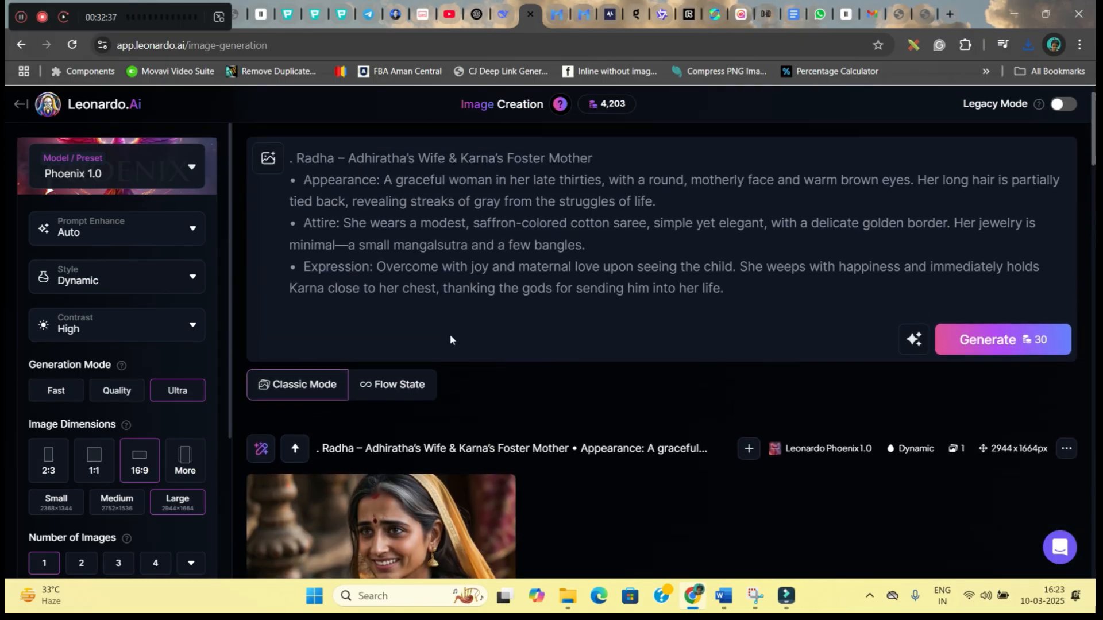
pyautogui.click(724, 598)
pyautogui.moveTo(340, 327); pyautogui.dragTo(565, 498)
pyautogui.scroll(-1, 564, 497)
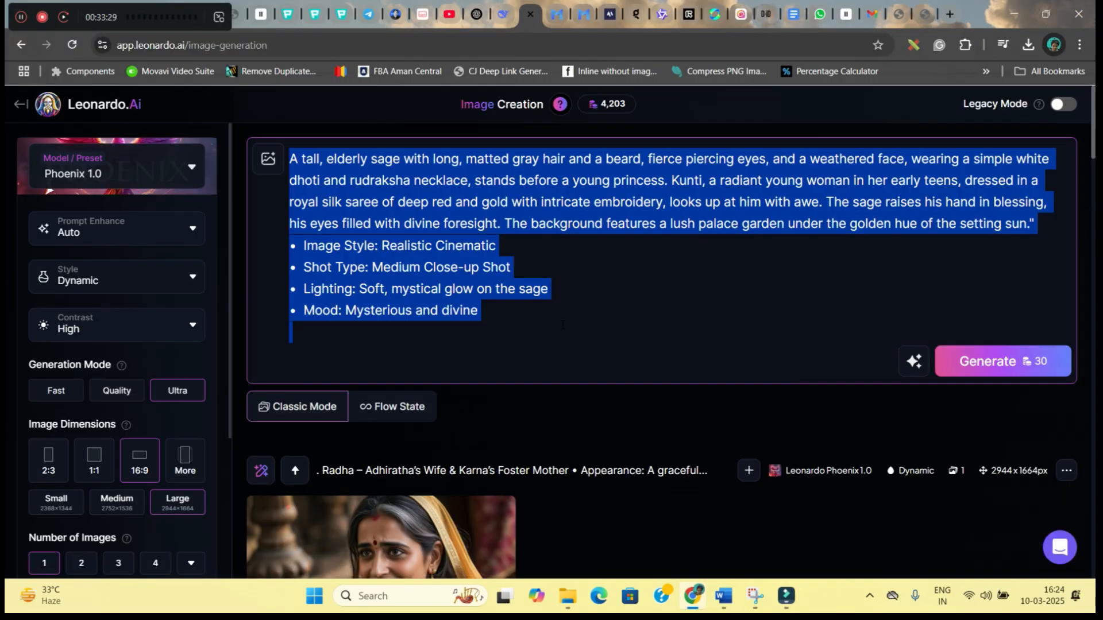
pyautogui.click(563, 321)
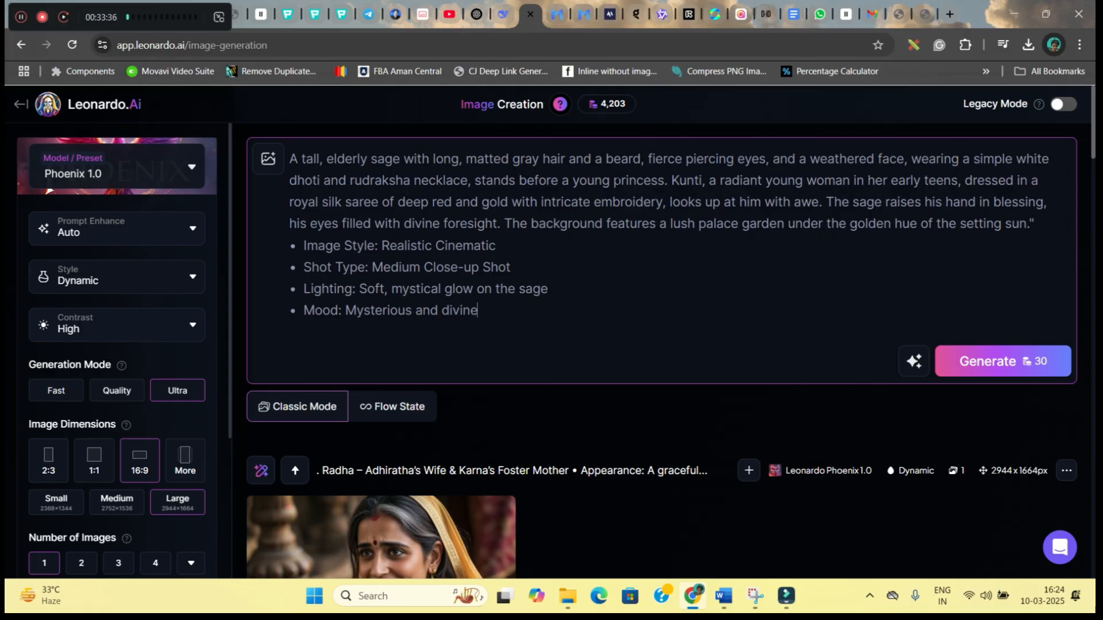
# Compare the Cinematic Kino preset with Phoenix 1.0, keep Phoenix 1.0, and generate the image of the elderly sage blessing Kunti
pyautogui.click(147, 169)
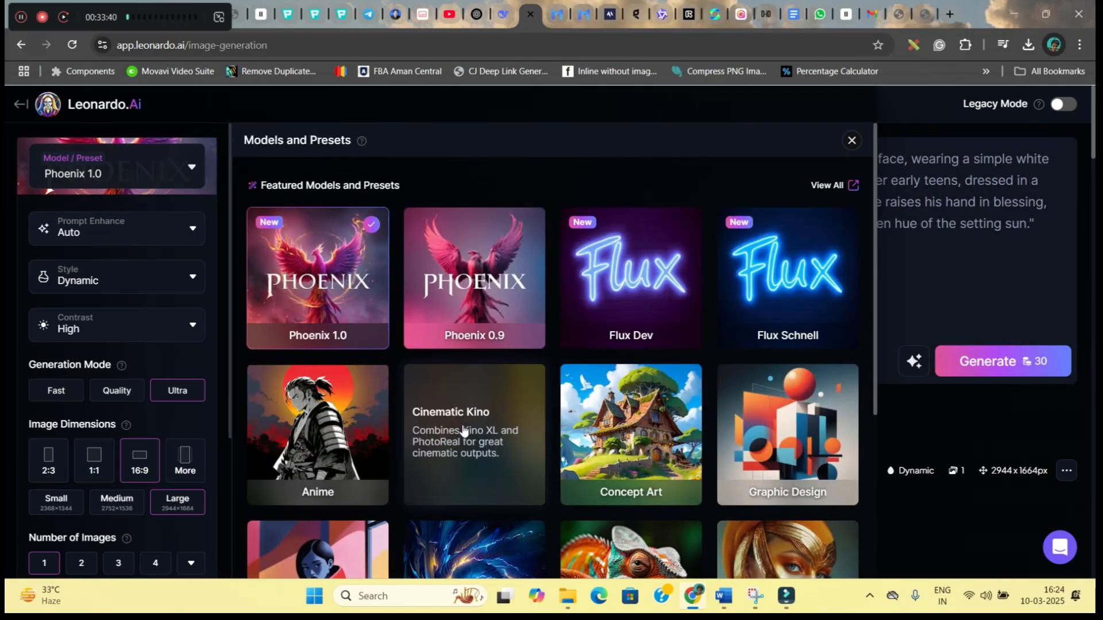
pyautogui.click(459, 452)
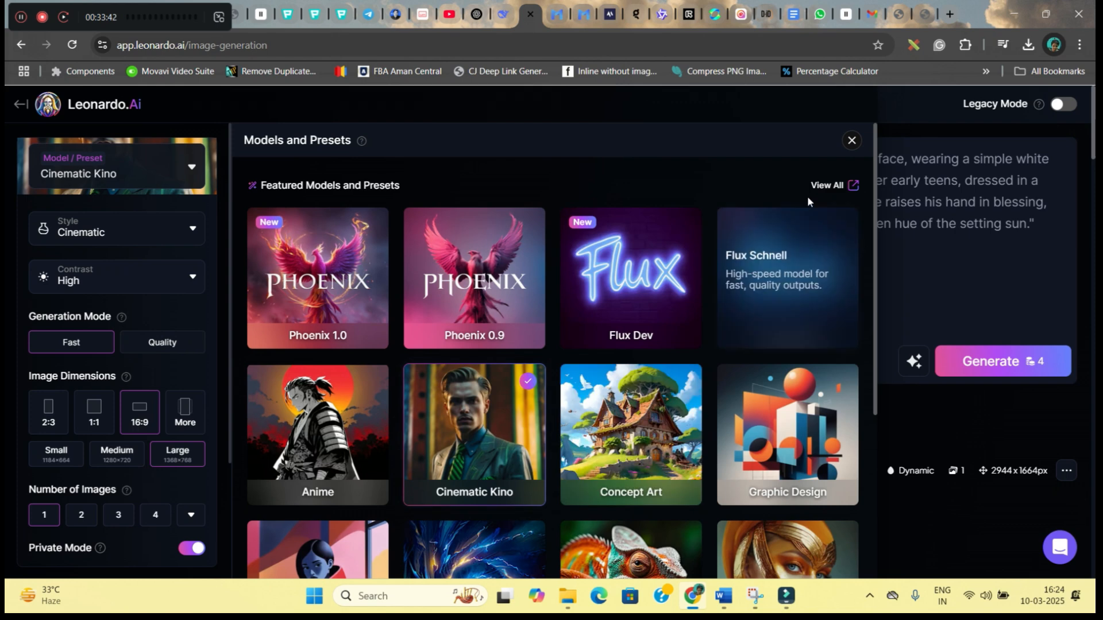
pyautogui.click(290, 274)
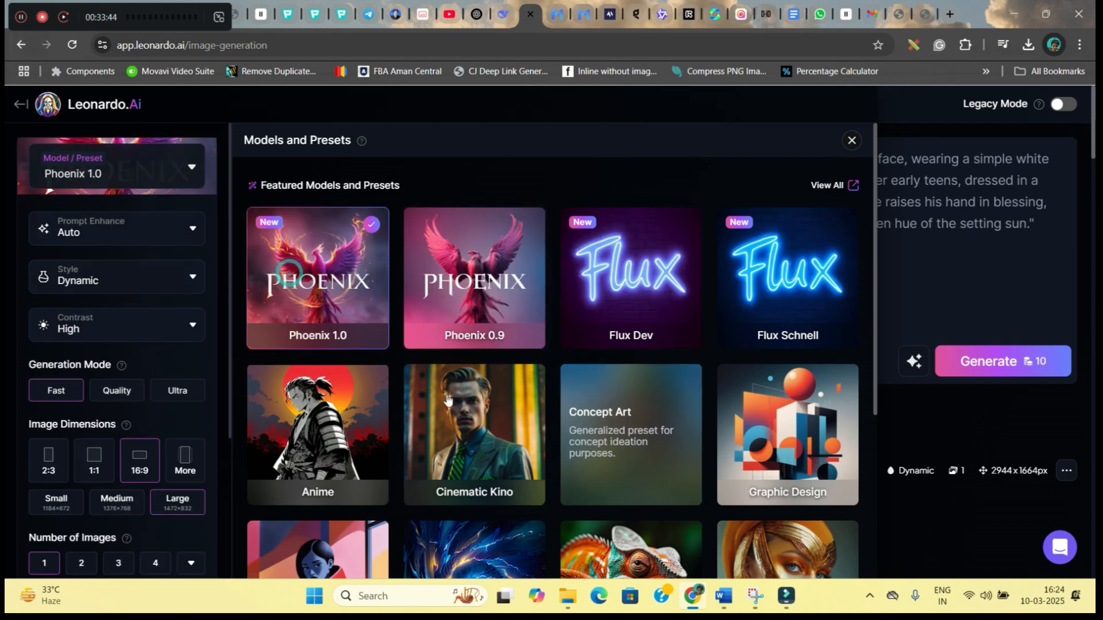
pyautogui.click(851, 141)
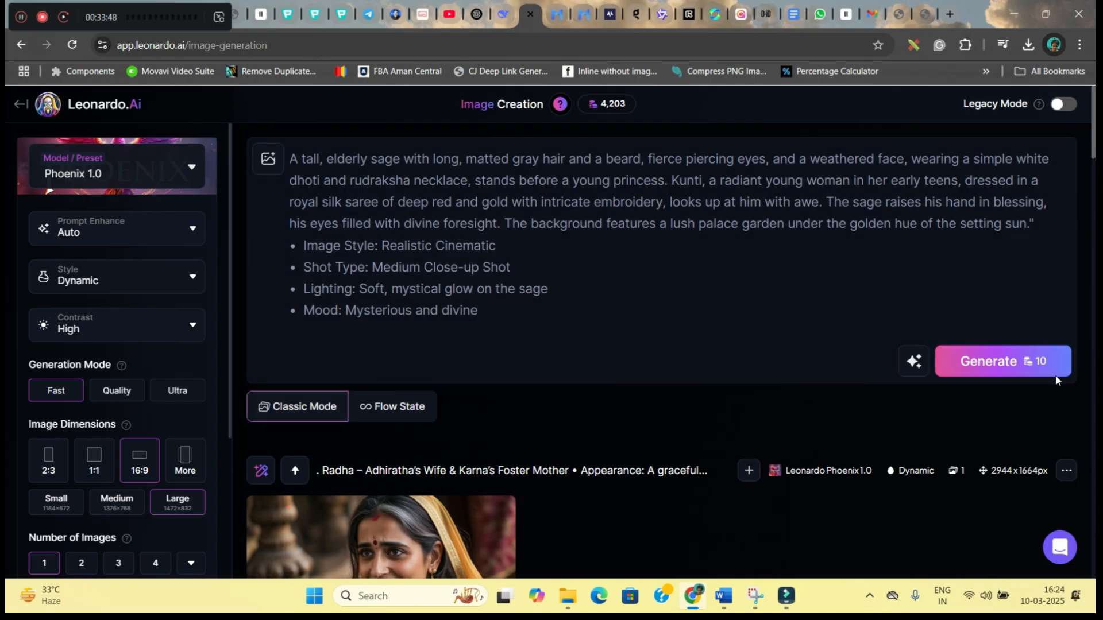
pyautogui.click(1016, 363)
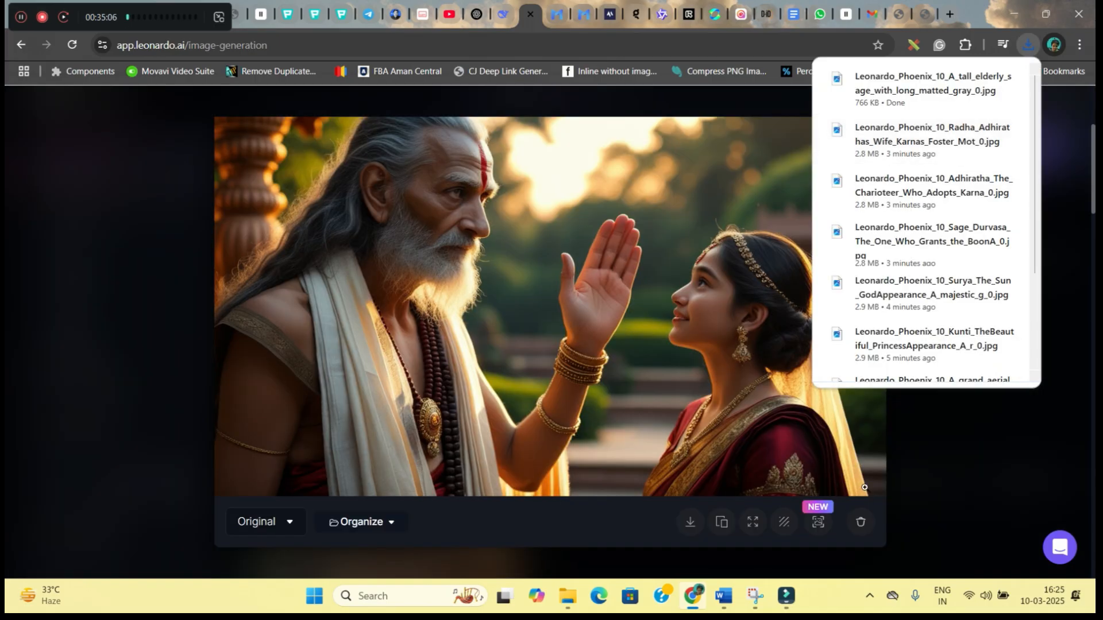
pyautogui.click(903, 455)
pyautogui.click(903, 455)
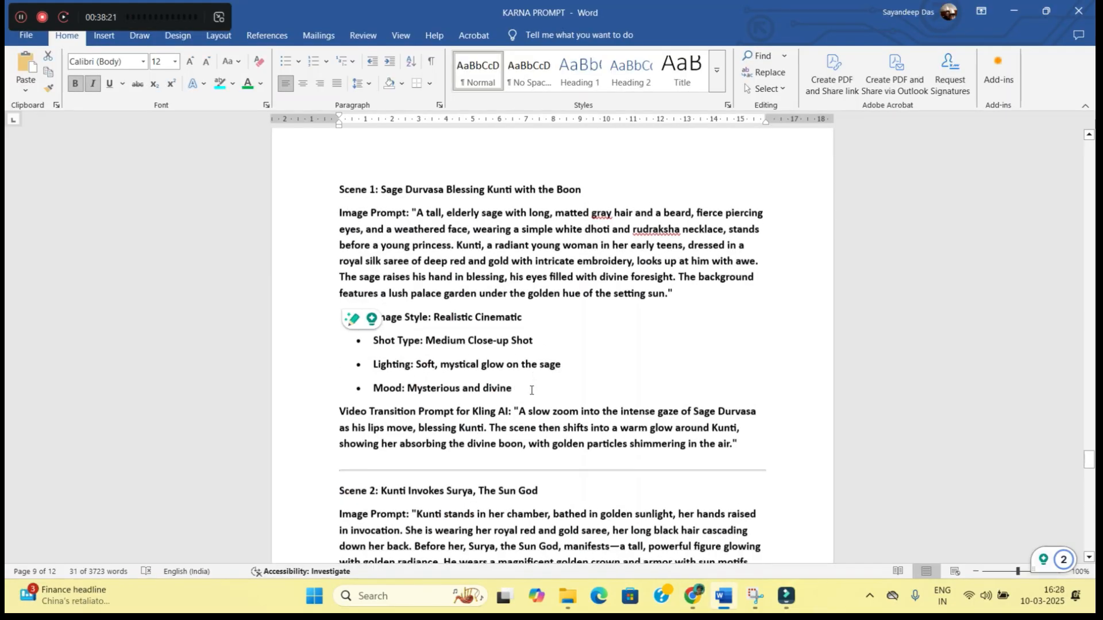
# Read the Scene 1 and Scene 2 image prompts and their Kling AI video transition prompts in the Word document
pyautogui.scroll(-4, 530, 392)
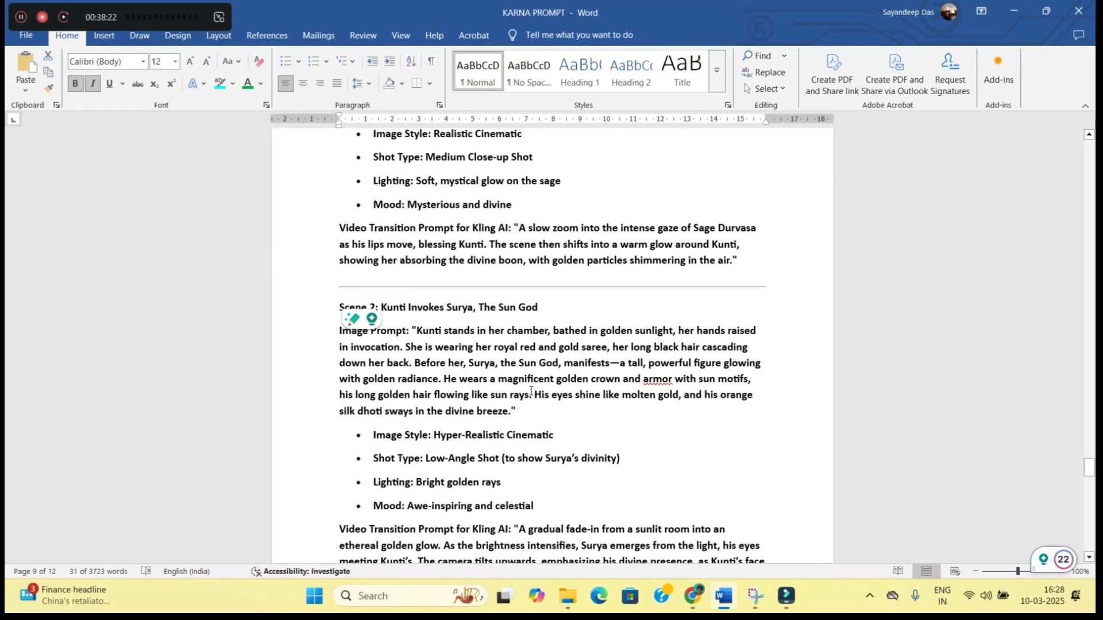
pyautogui.scroll(5, 492, 369)
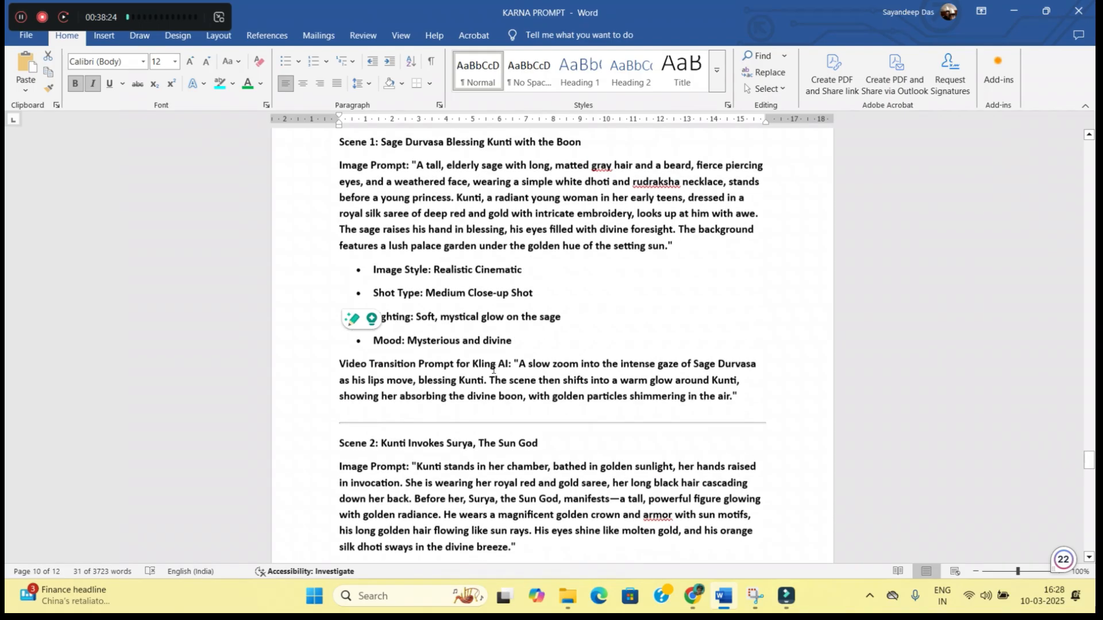
pyautogui.scroll(1, 493, 363)
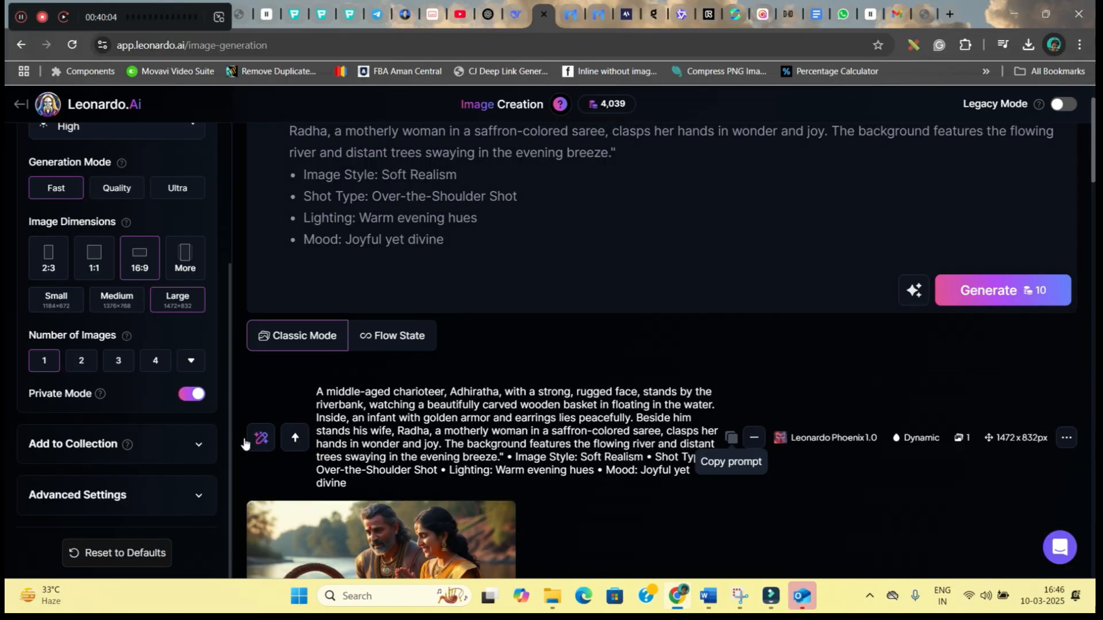
# Enable the negative prompt, enter the defect list from "Extra limbs, extra fingers, distorted hands" to "artificial-looking water", and regenerate the Adhiratha and Radha riverbank scene
pyautogui.scroll(-4, 151, 471)
pyautogui.click(148, 488)
pyautogui.scroll(-4, 148, 487)
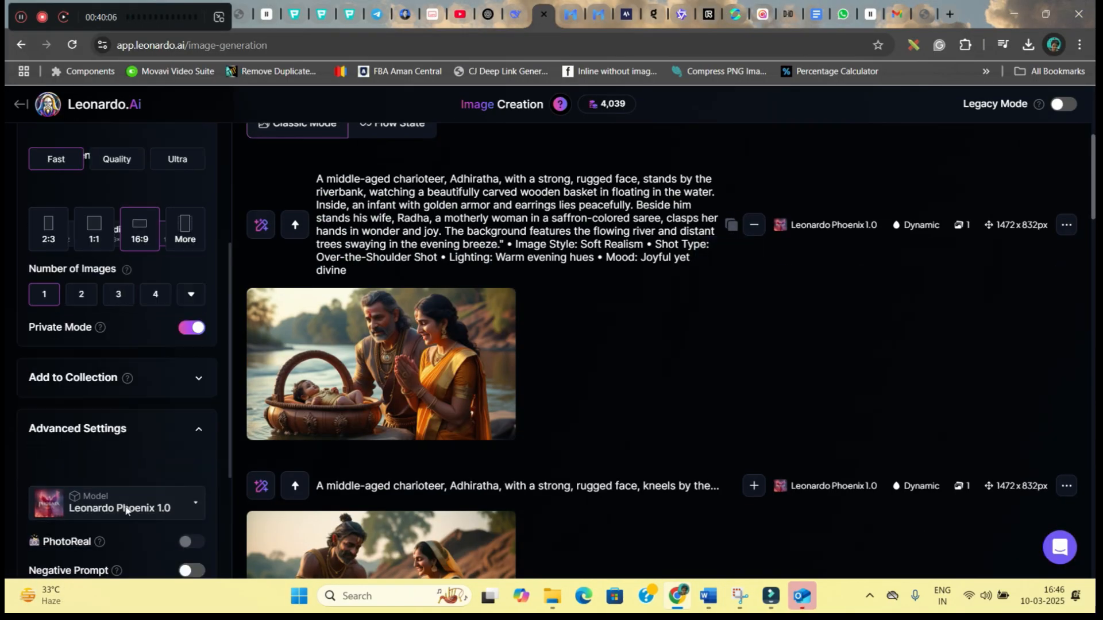
pyautogui.click(201, 384)
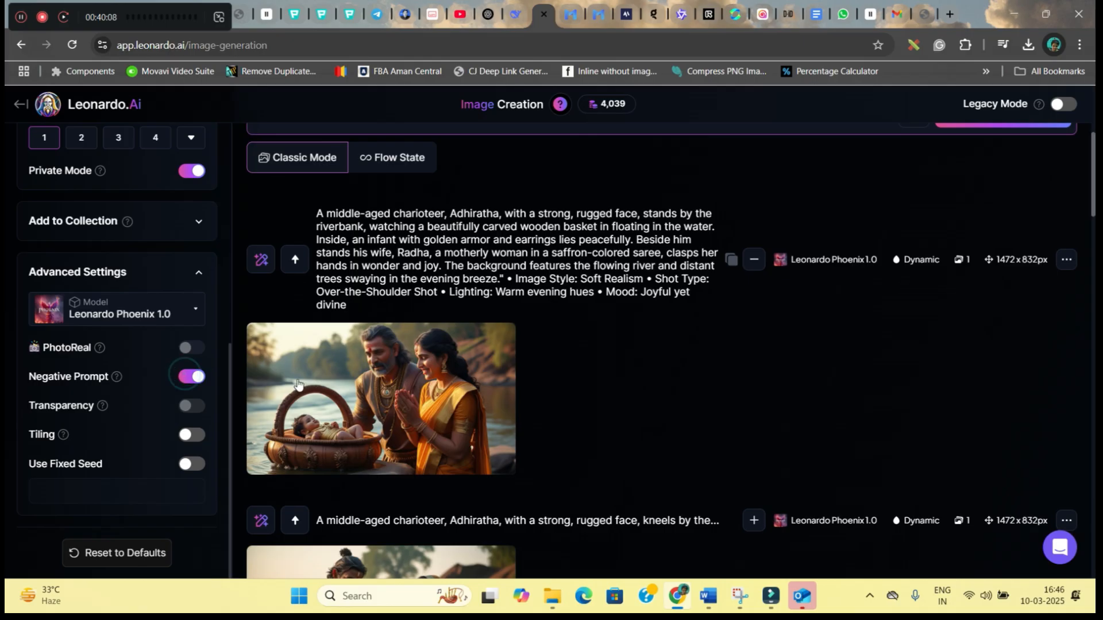
pyautogui.click(367, 395)
pyautogui.write('Extra limbs, extra fingers, distorted hands, unnatural facial features, deformed anatomy, unrealistic lighting, unnatural proportions, blurry details, missing body parts, asymmetrical faces, out-of-place artifacts, overexposed highlights, excessive shadows, unnatural skin texture, floating objects, disproportionate body features, incorrect depth perception, duplicate facial features, unrealistic reflections, broken symmetry, awkward poses, artificial-looking water')
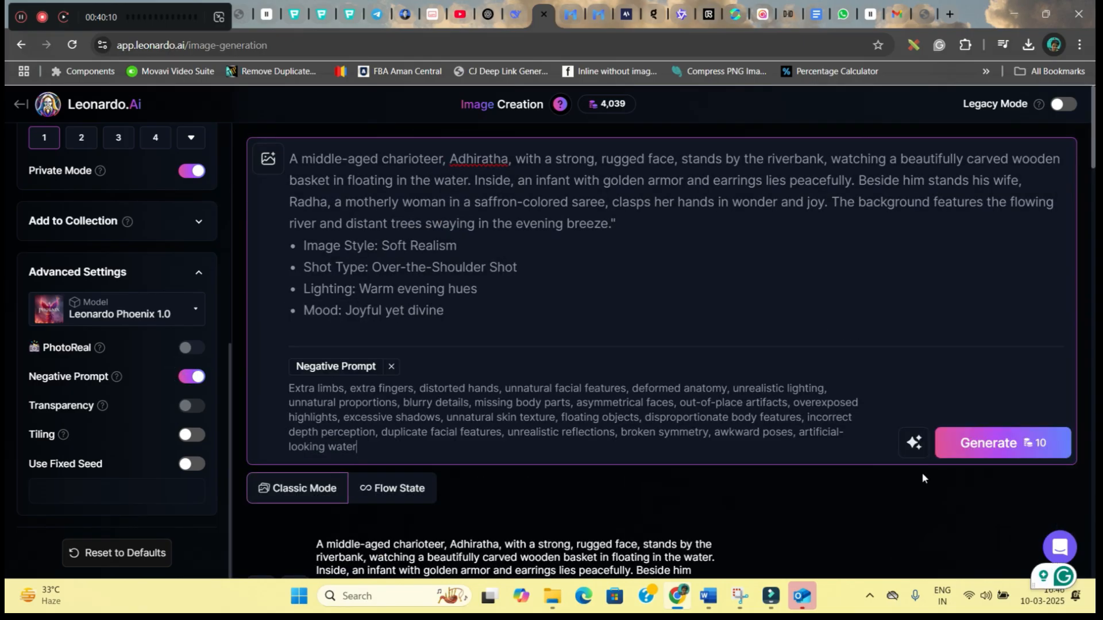
pyautogui.click(1005, 449)
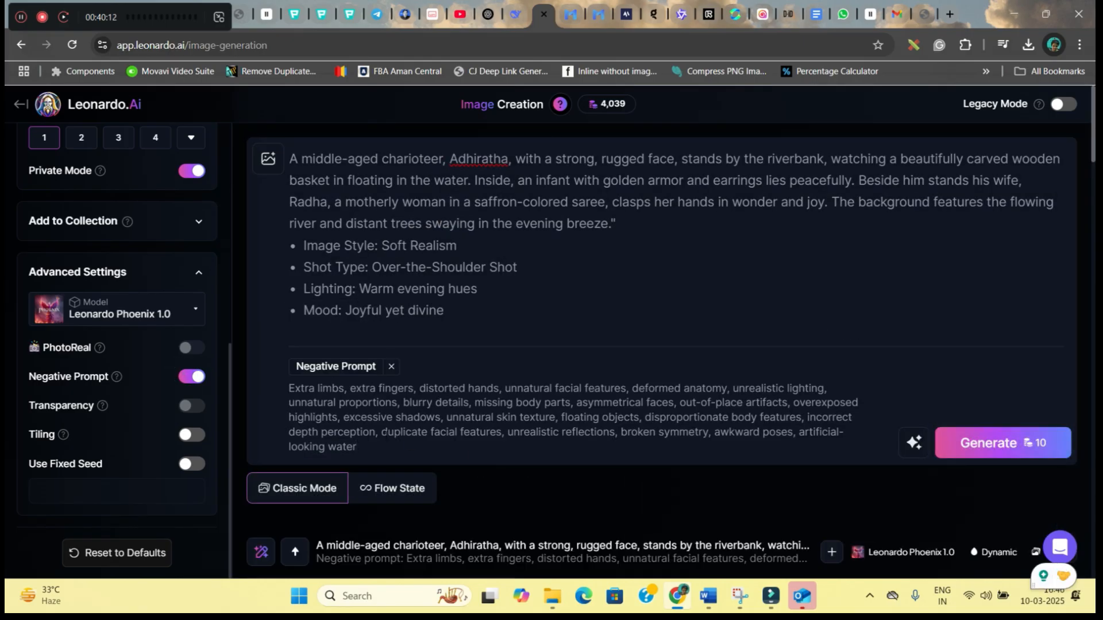
# Examine the earlier riverbank images of Adhiratha and Radha, enlarging the one where he kneels beside the basket
pyautogui.scroll(-6, 395, 548)
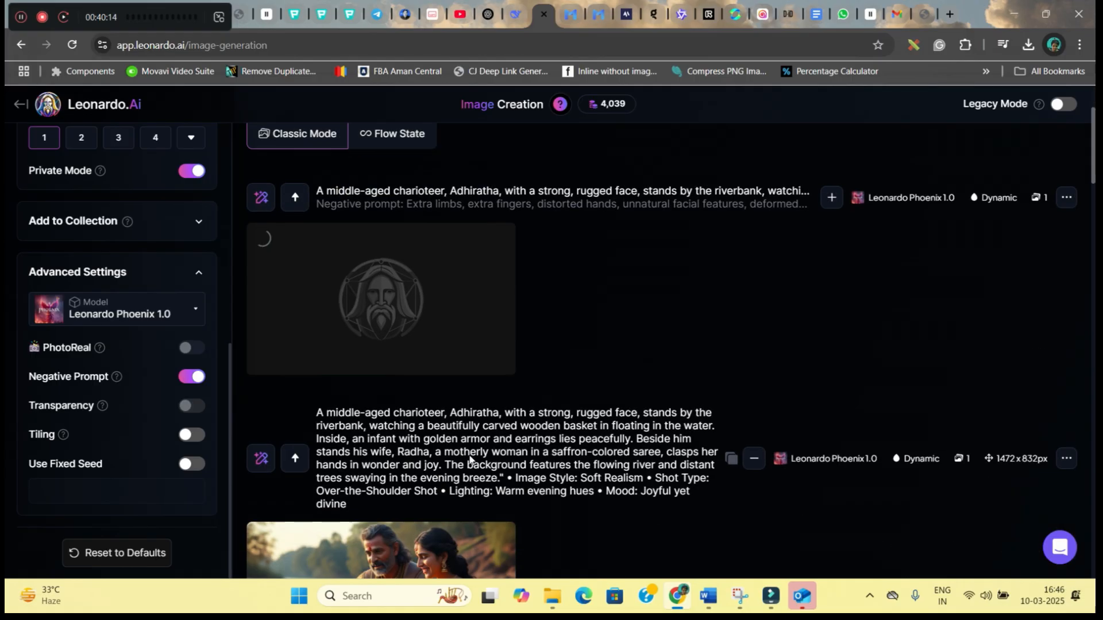
pyautogui.scroll(-6, 396, 549)
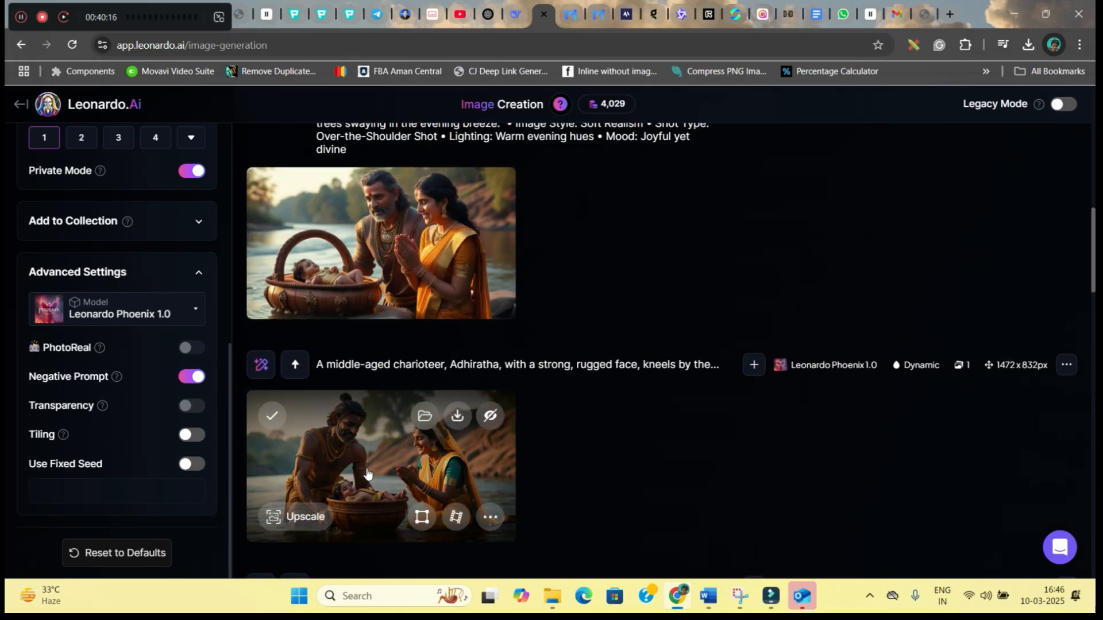
pyautogui.click(428, 277)
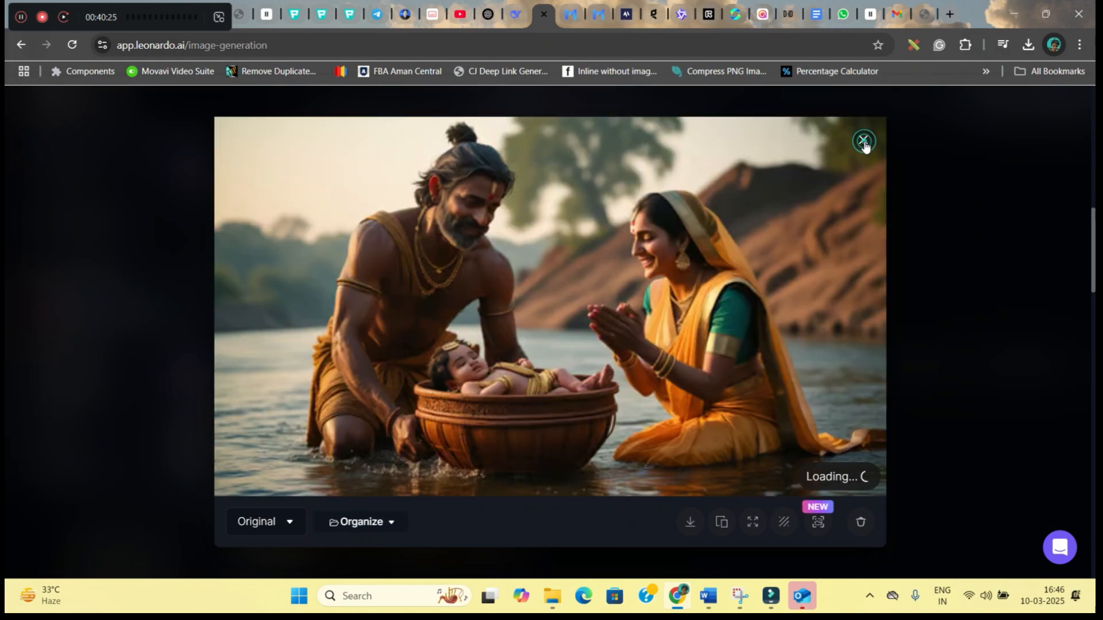
pyautogui.click(863, 140)
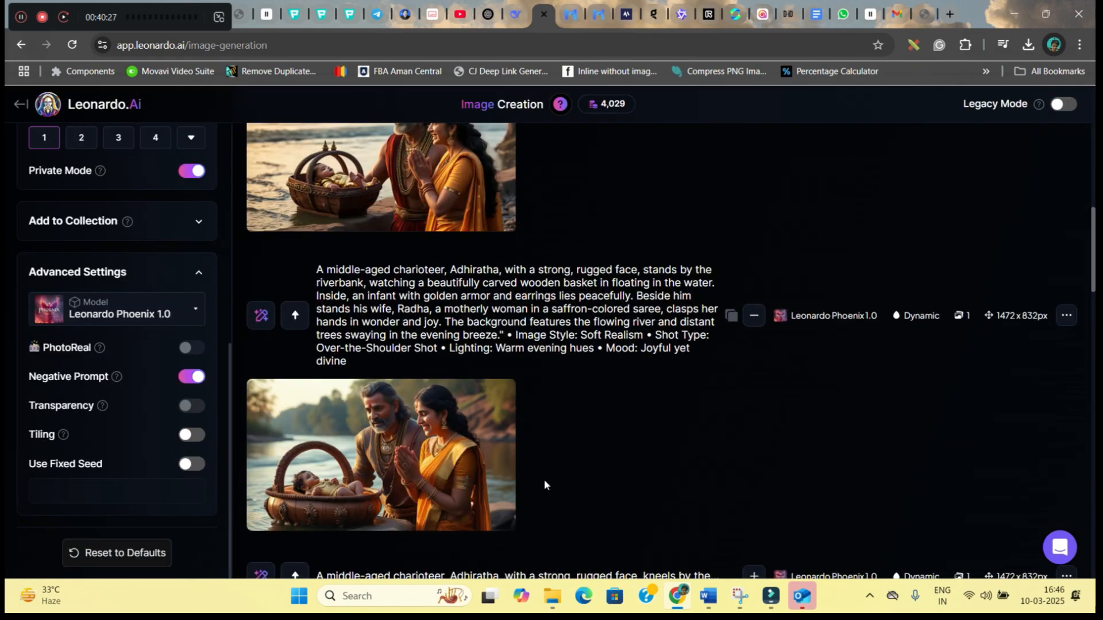
# Open the newly generated riverbank image of Adhiratha and Radha and download it
pyautogui.scroll(3, 536, 500)
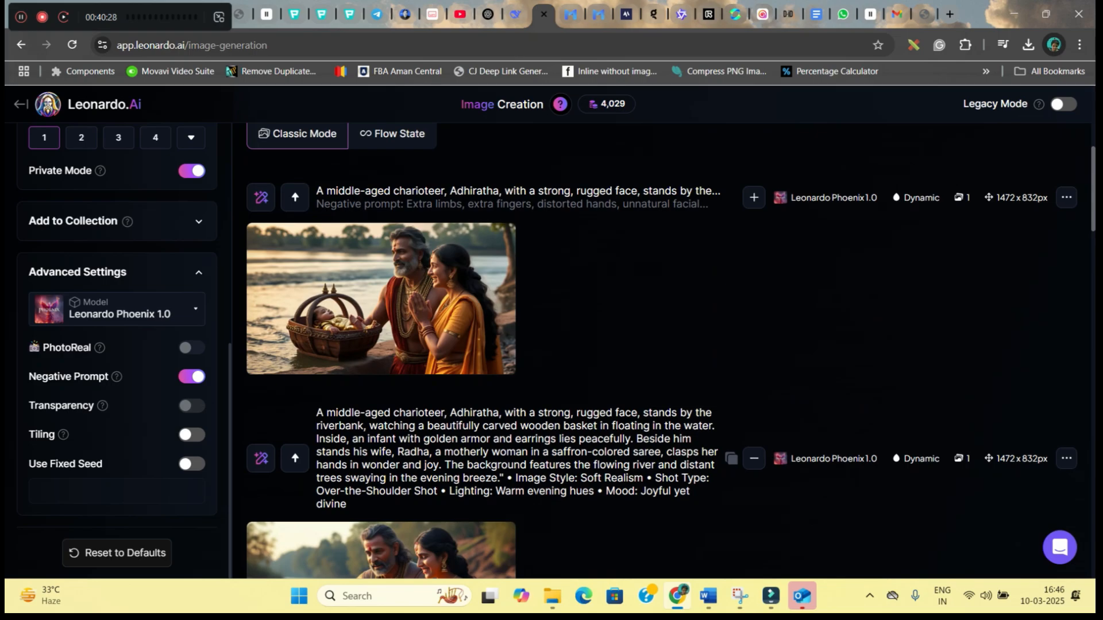
pyautogui.click(442, 291)
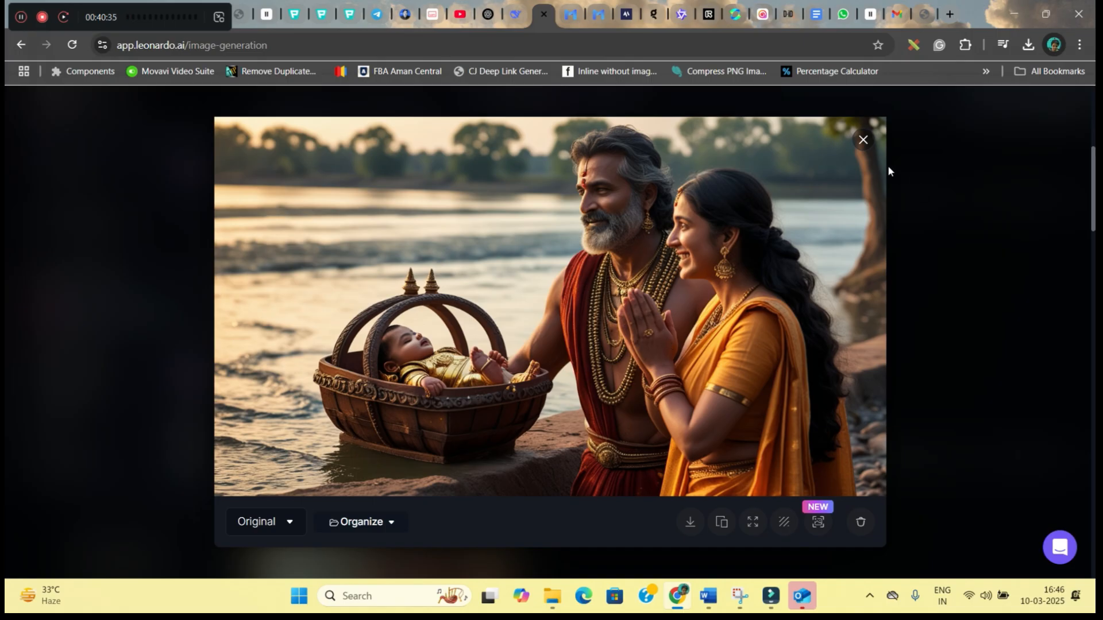
pyautogui.click(688, 524)
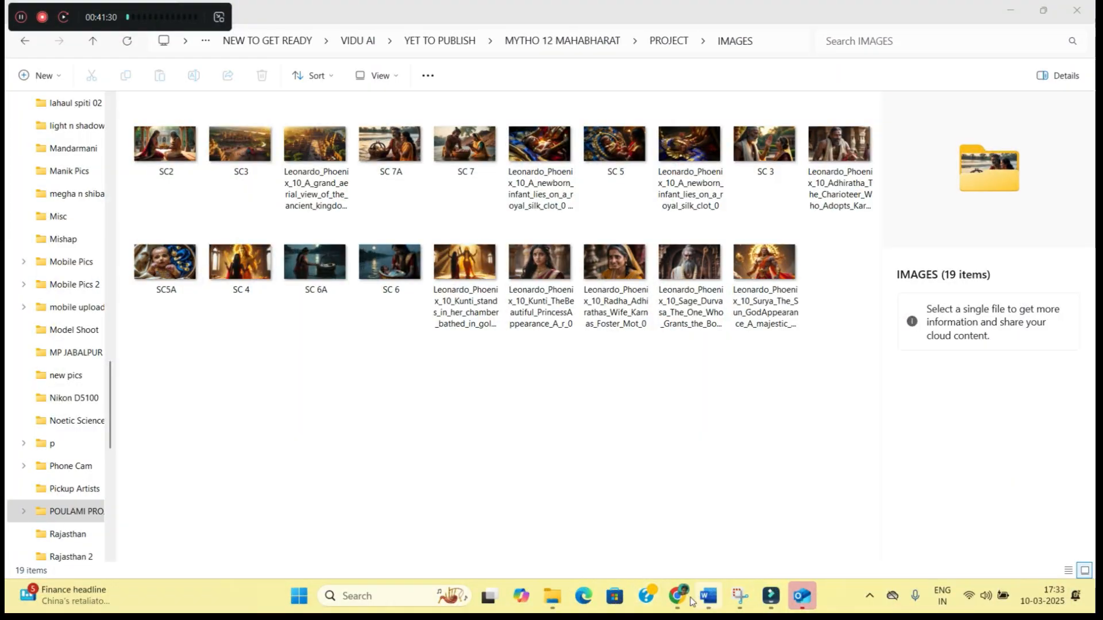
# Switch to Chrome, move the Hailuo AI page next to the Kling AI page, and show Kling AI
pyautogui.click(677, 597)
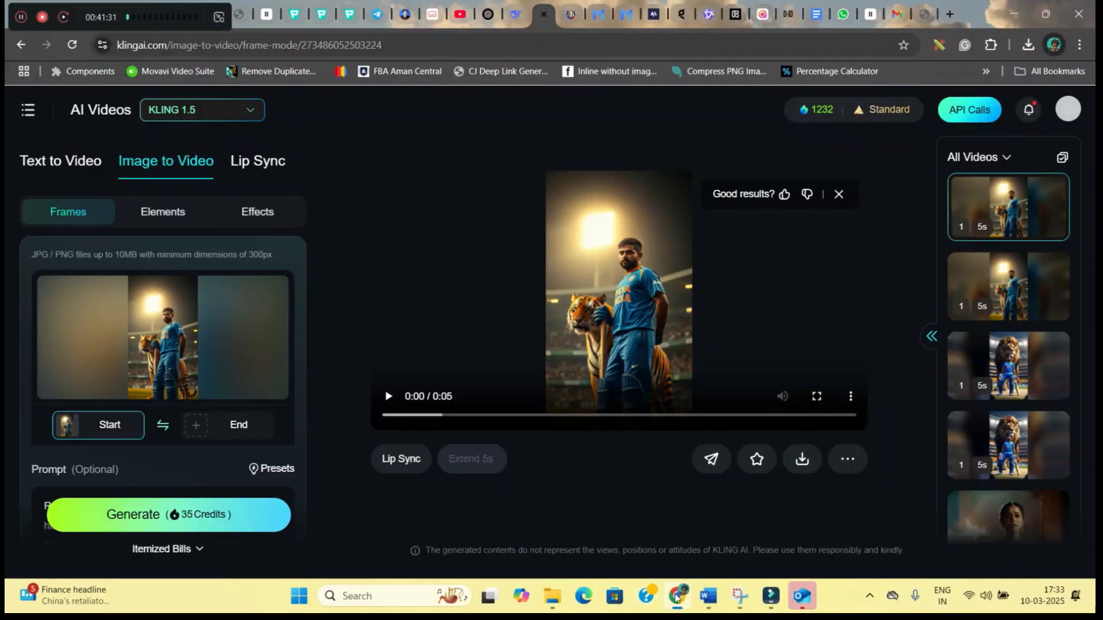
pyautogui.moveTo(763, 18); pyautogui.dragTo(658, 18)
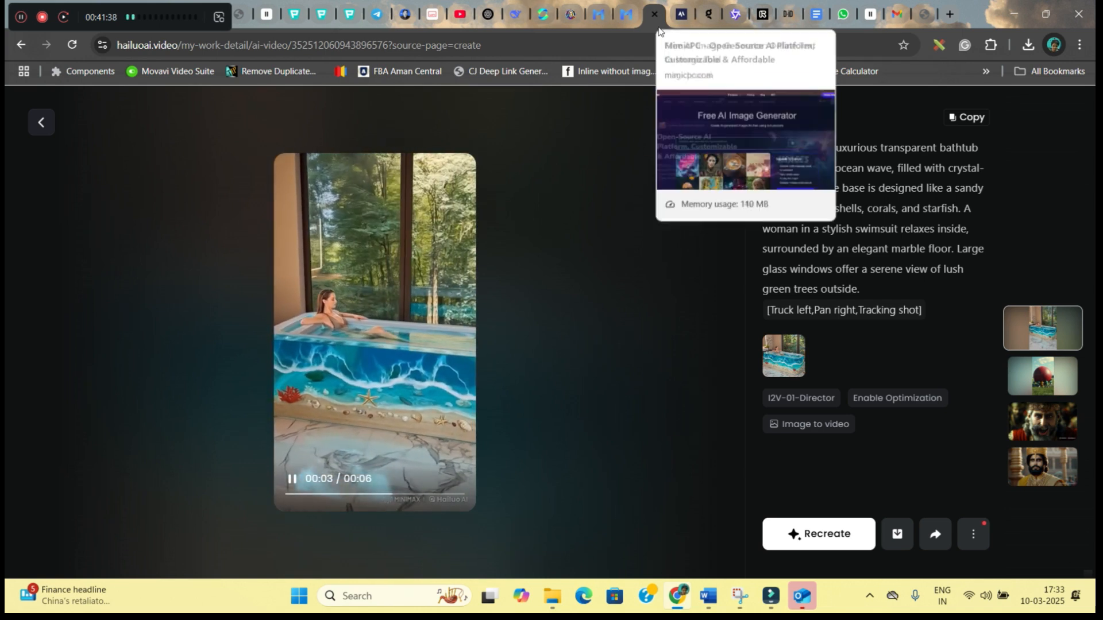
pyautogui.moveTo(653, 25); pyautogui.dragTo(556, 23)
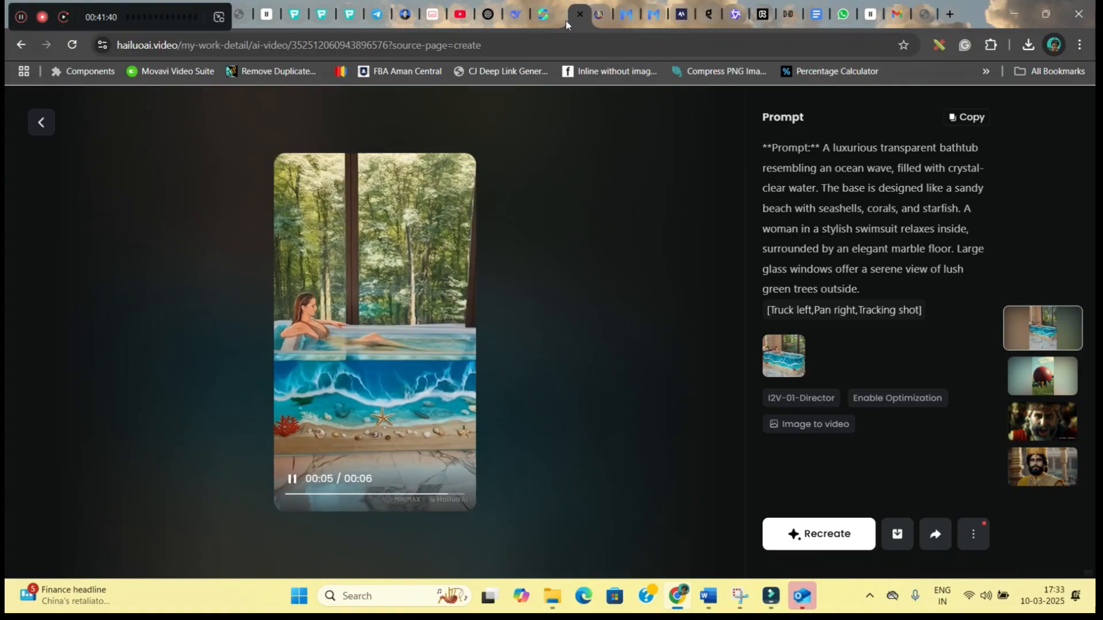
pyautogui.click(552, 23)
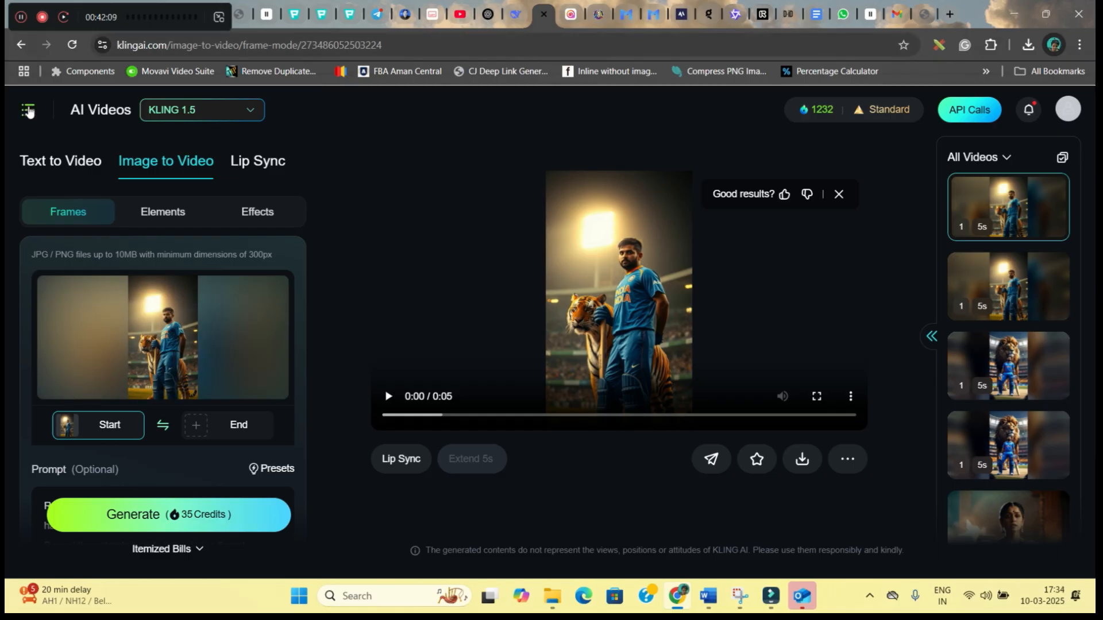
# Start a new Kling AI image-to-video project from the home page and upload the kingdom image SC3 as the start frame
pyautogui.moveTo(28, 110)
pyautogui.click(49, 160)
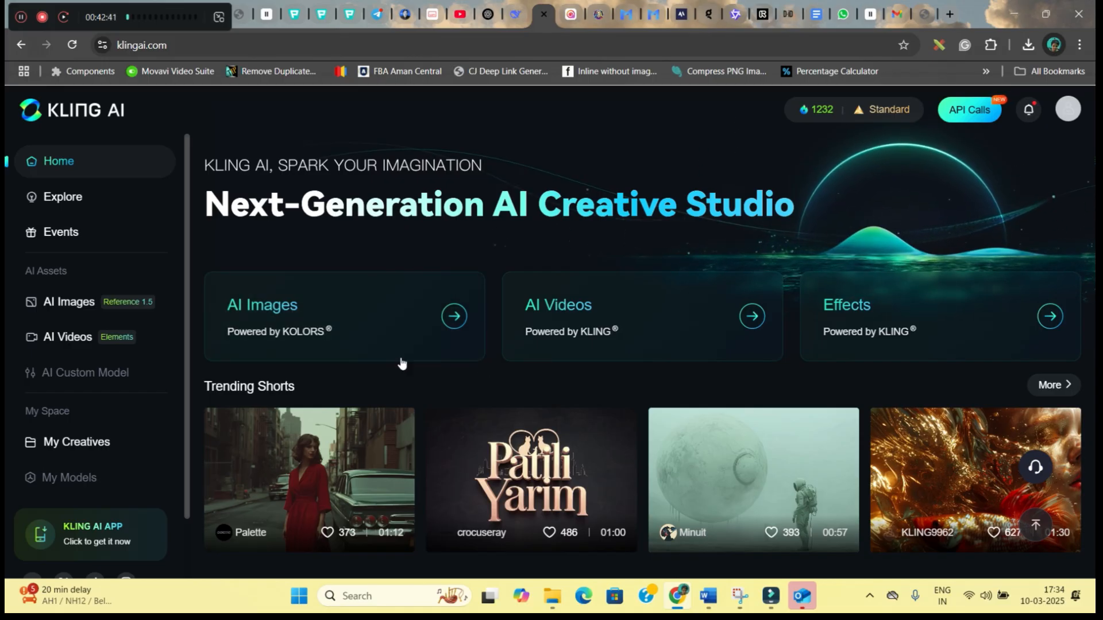
pyautogui.click(564, 310)
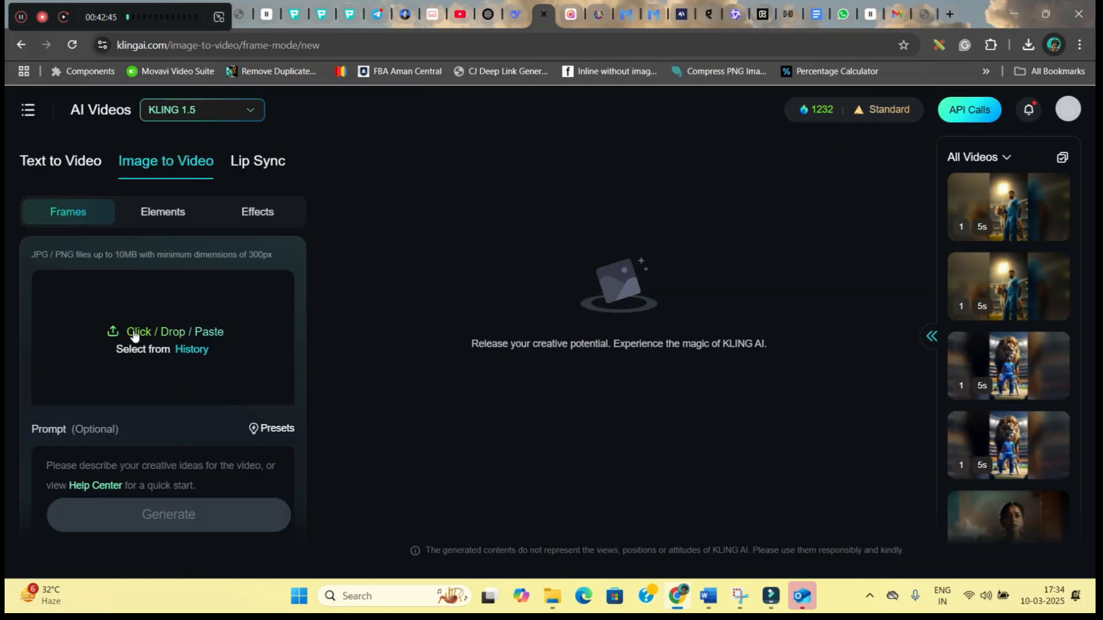
pyautogui.click(133, 336)
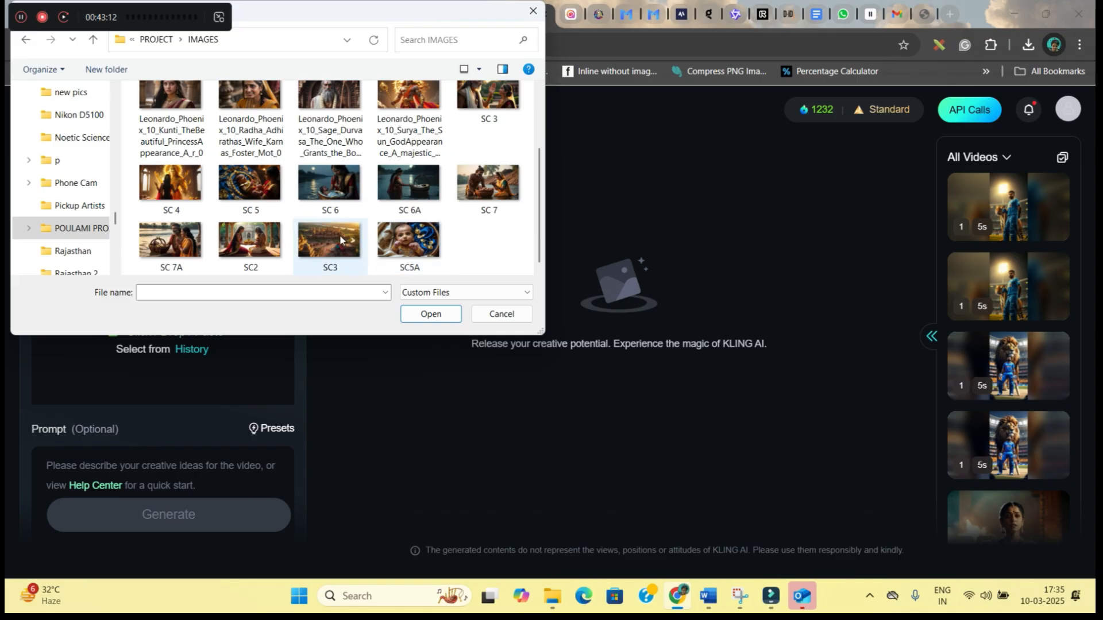
pyautogui.click(330, 242)
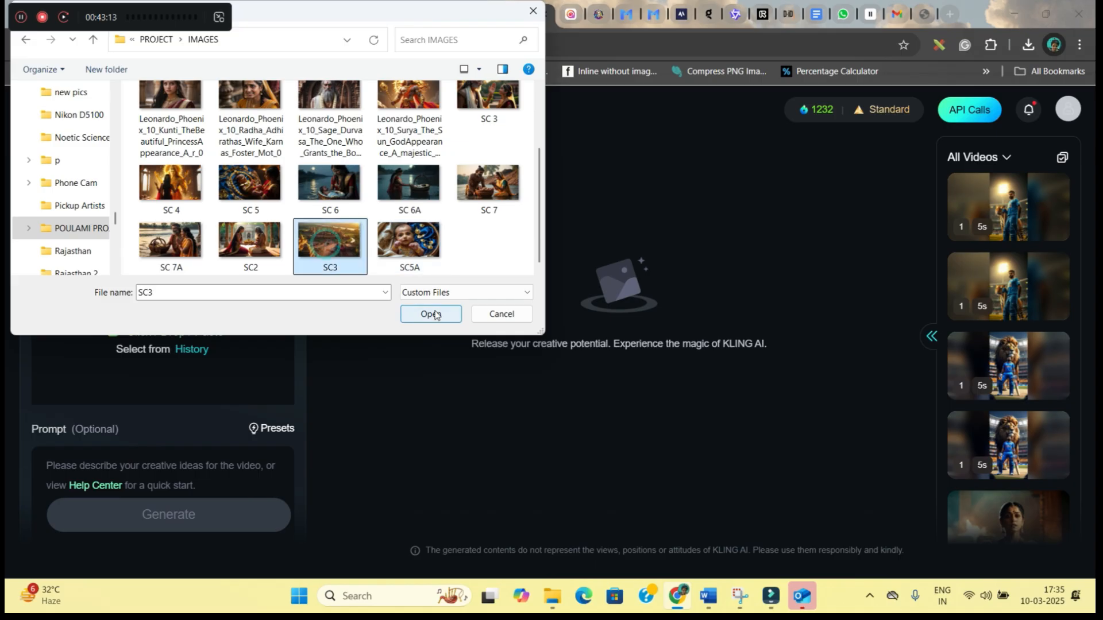
pyautogui.click(432, 314)
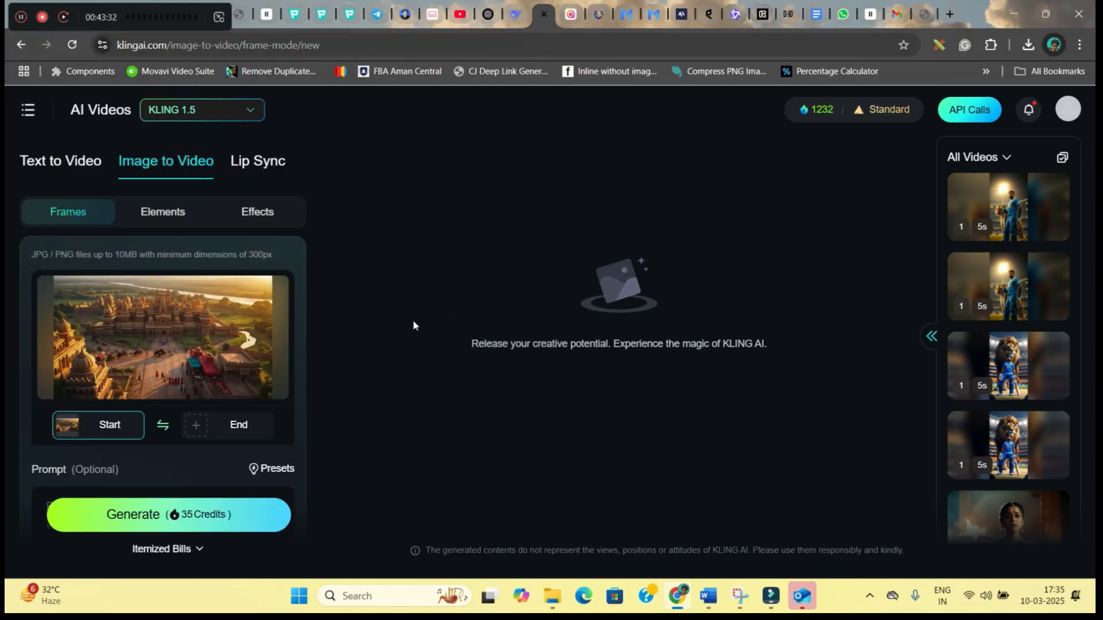
# Copy the "slow aerial pan over the majestic kingdom of Kunti Bhoja" video prompt from the Word document and return to Kling AI's empty prompt field
pyautogui.click(218, 520)
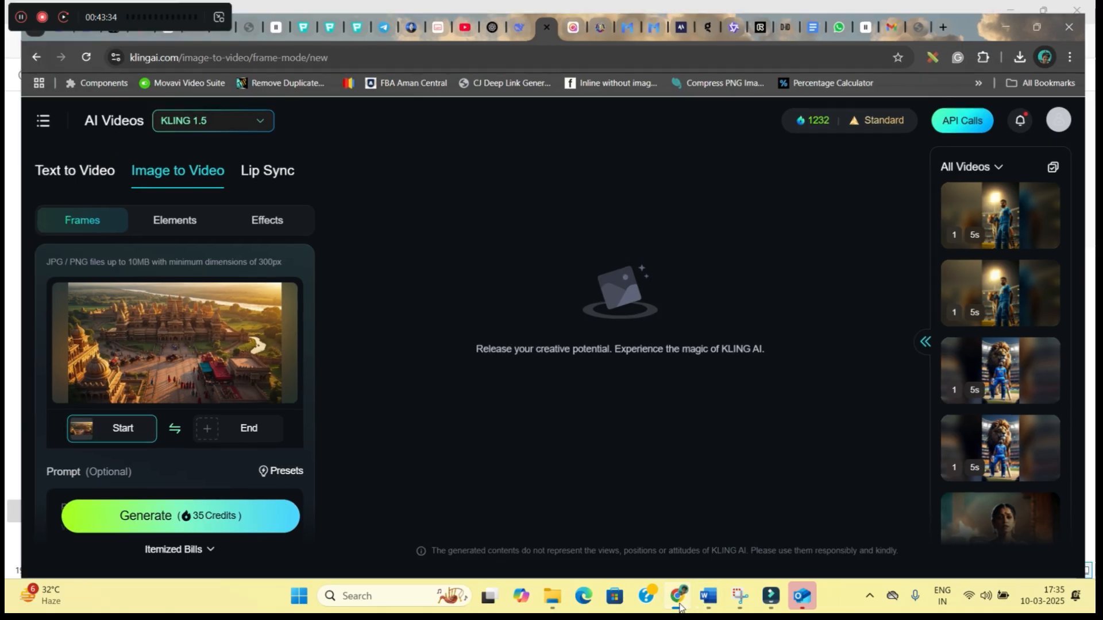
pyautogui.click(682, 606)
pyautogui.click(705, 600)
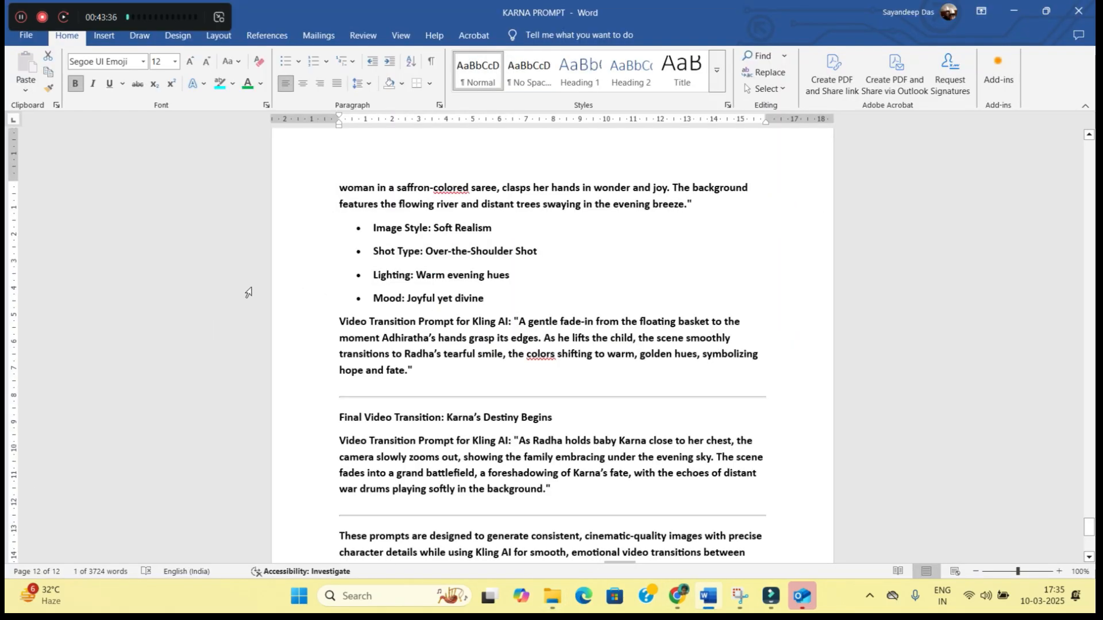
pyautogui.scroll(15, 248, 293)
pyautogui.scroll(6, 534, 386)
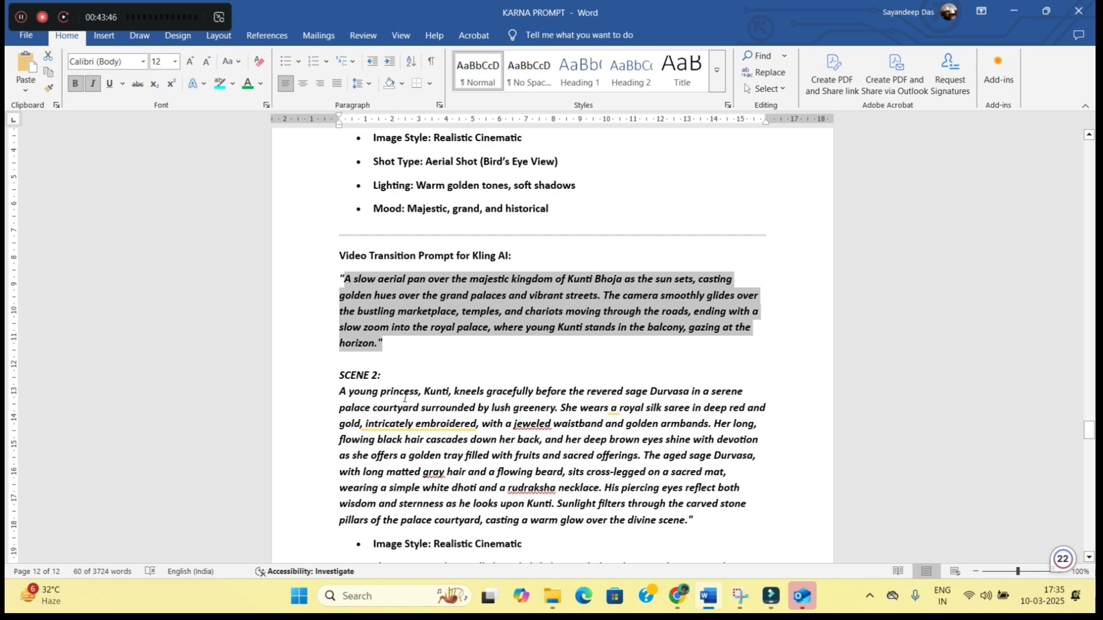
pyautogui.hotkey('alt', 'Tab')
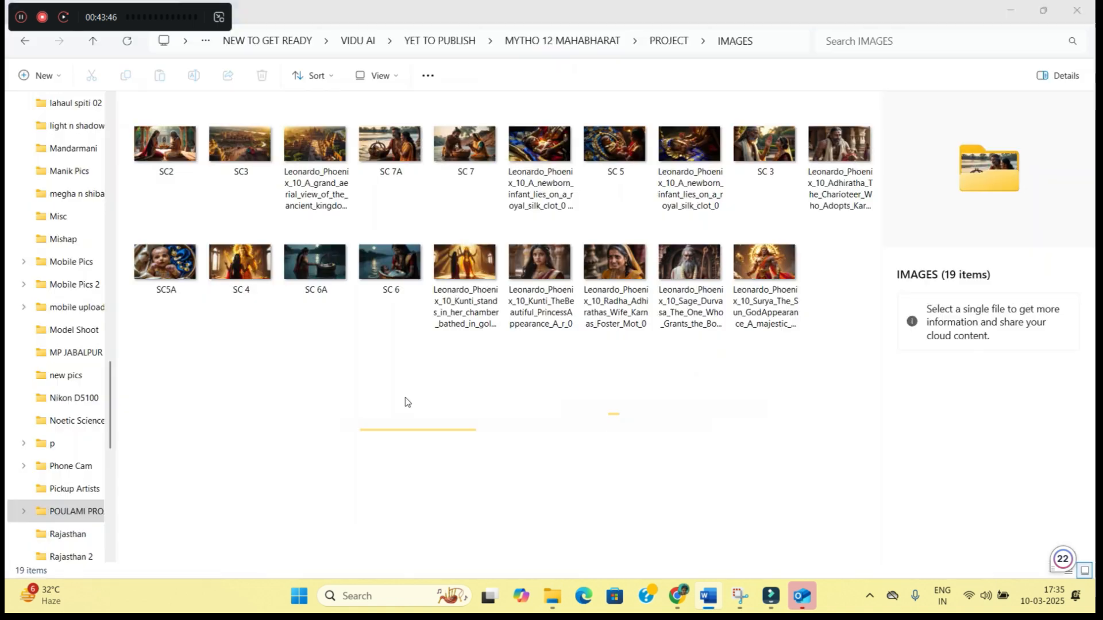
pyautogui.click(671, 601)
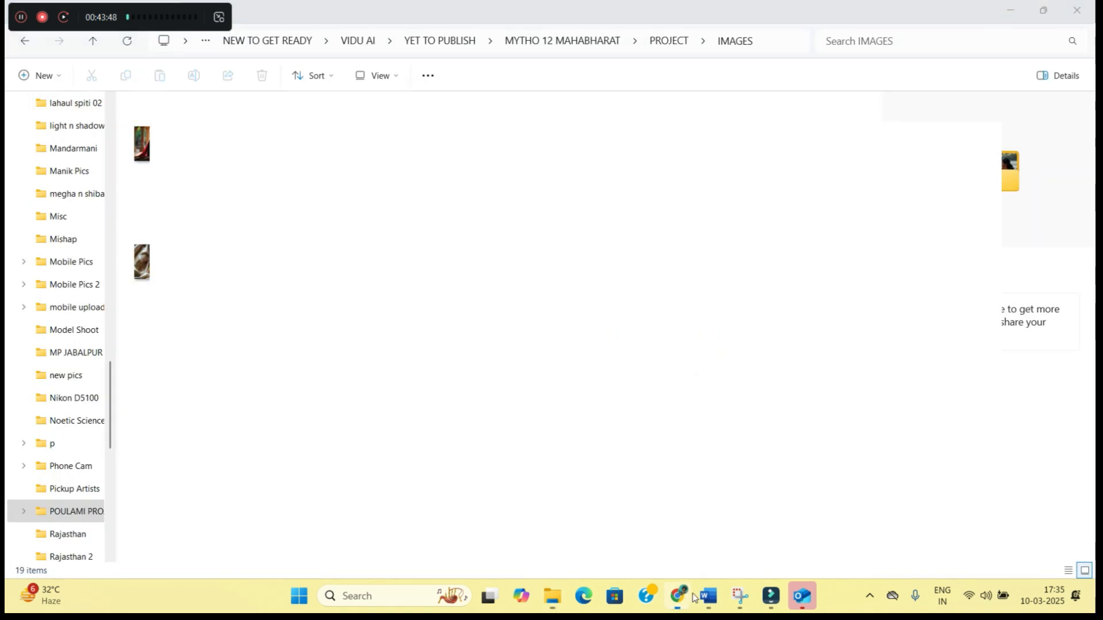
pyautogui.scroll(-4, 165, 451)
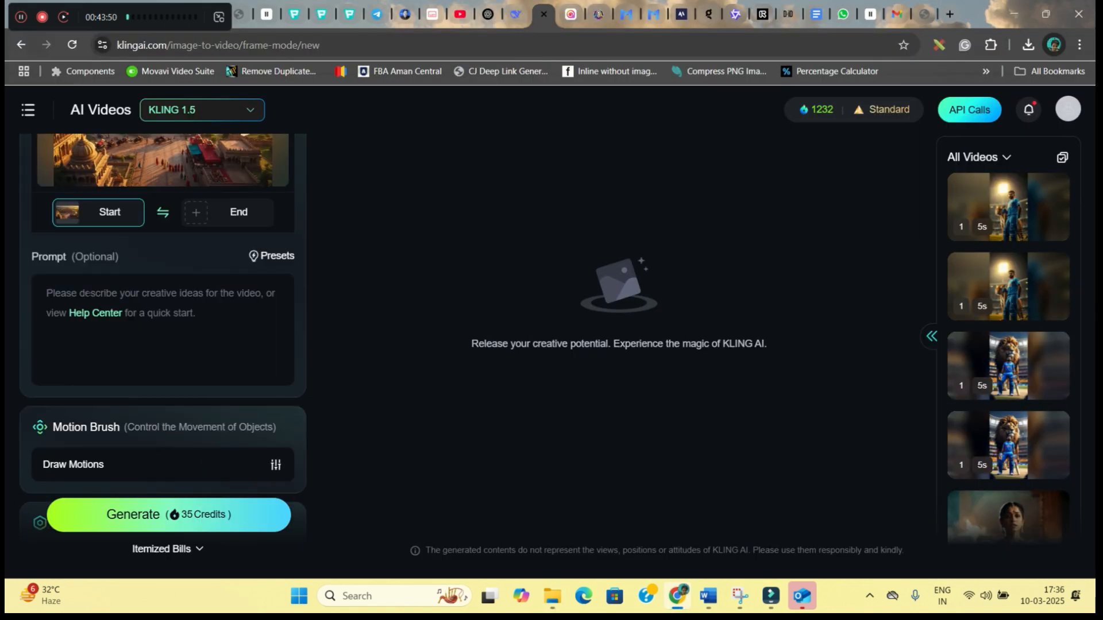
# Paste the copied "slow aerial pan over the majestic kingdom of Kunti Bhoja" text as the video prompt
pyautogui.hotkey('ctrl', 'v')
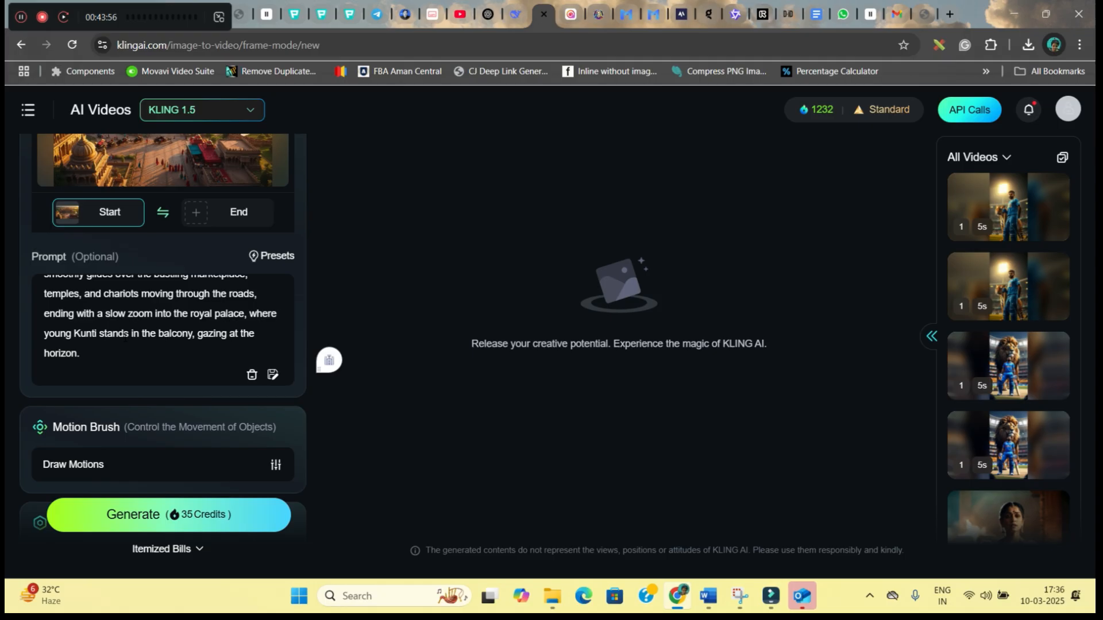
pyautogui.scroll(-3, 98, 345)
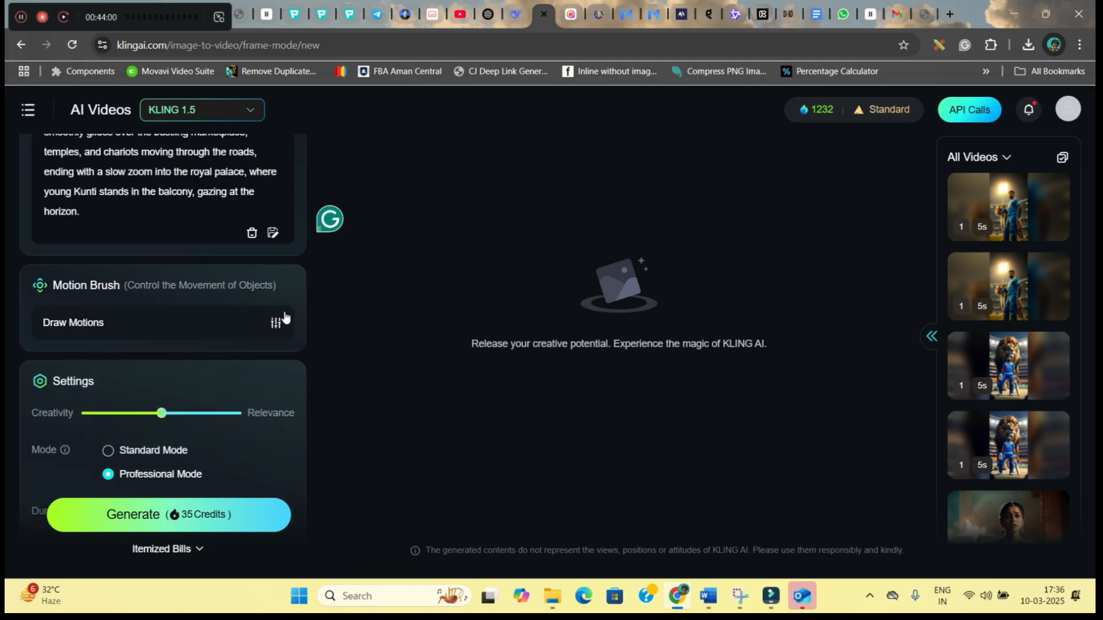
# Open the Motion Brush editor for the kingdom image, try turning on Auto-Segmentation, and leave the editor without confirming
pyautogui.click(281, 332)
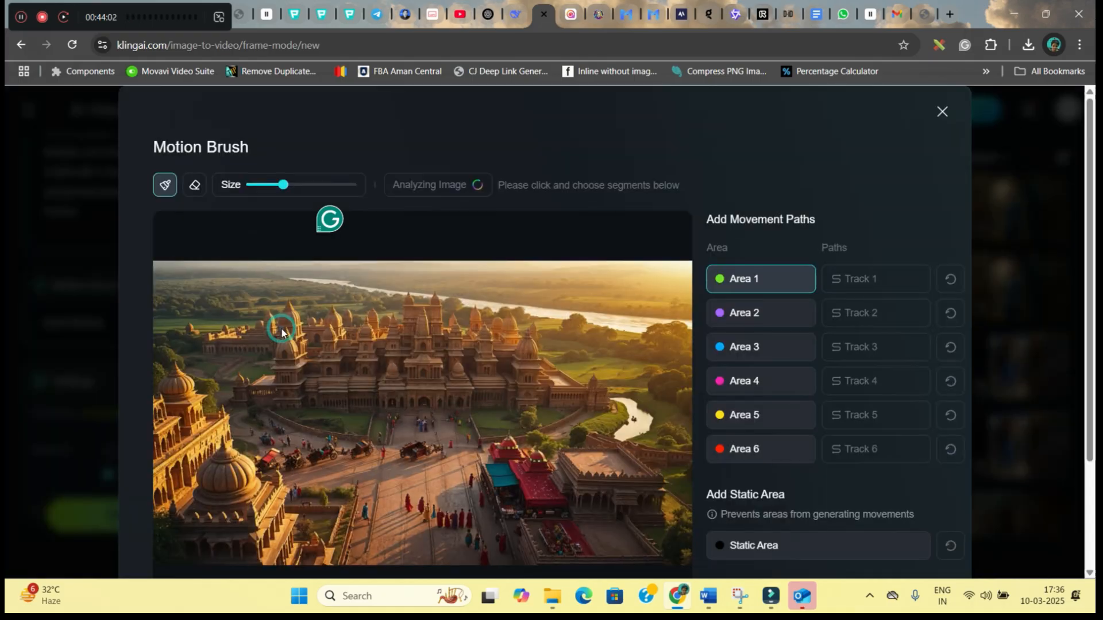
pyautogui.scroll(-3, 866, 478)
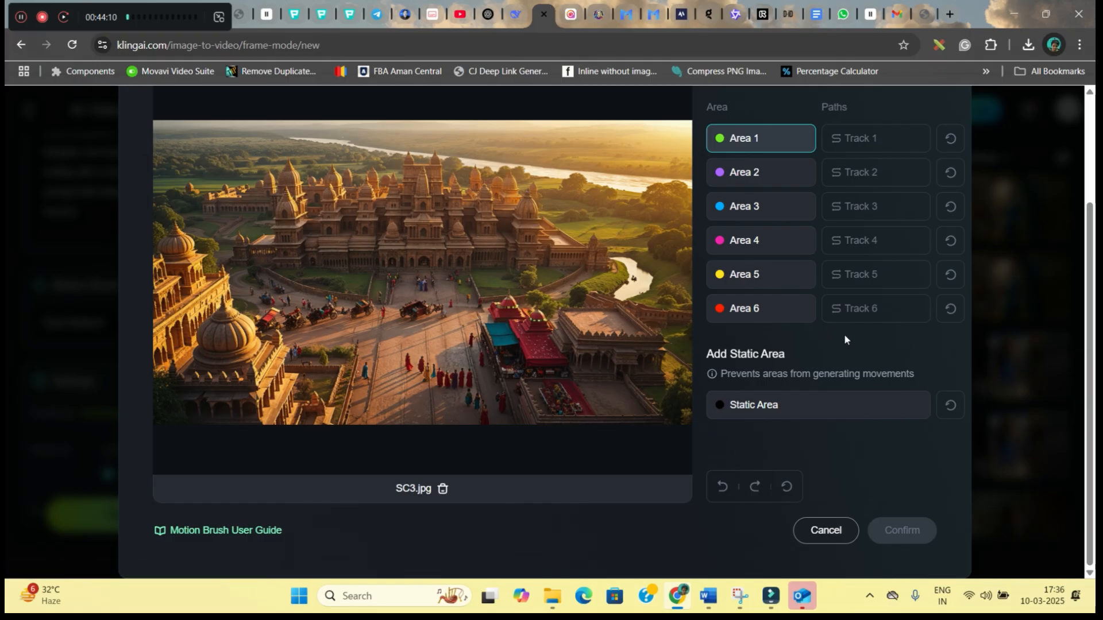
pyautogui.scroll(3, 844, 338)
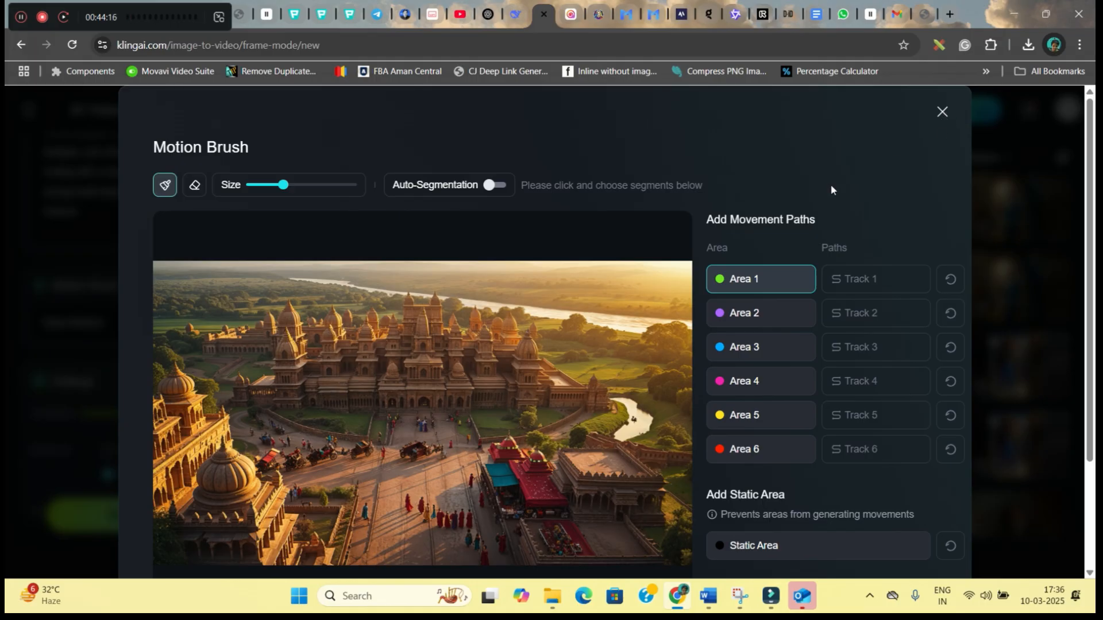
pyautogui.click(493, 187)
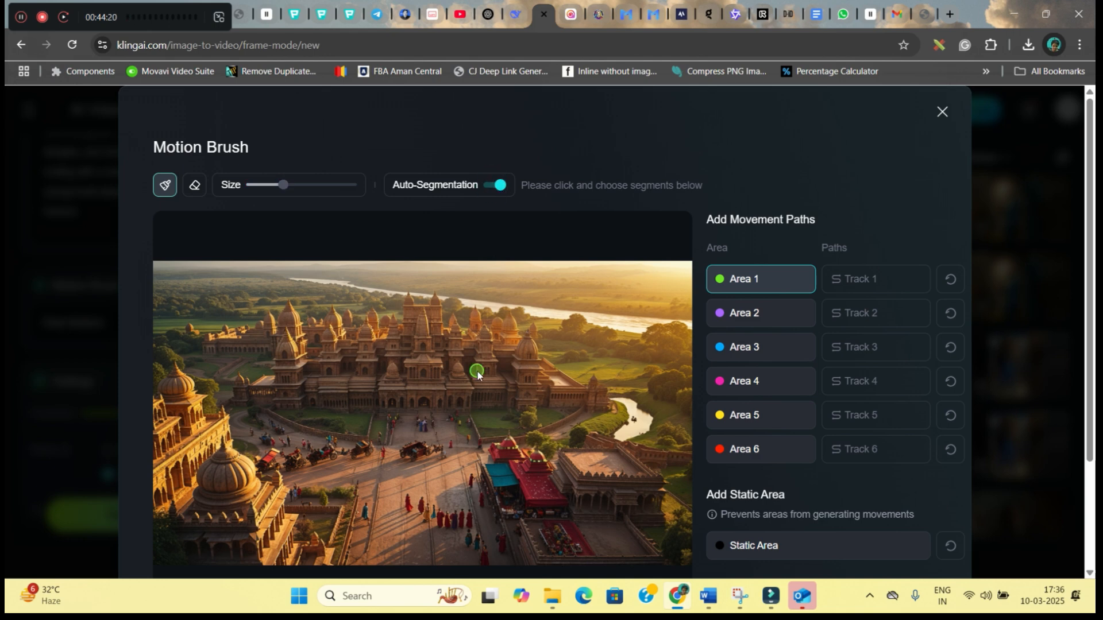
pyautogui.click(942, 112)
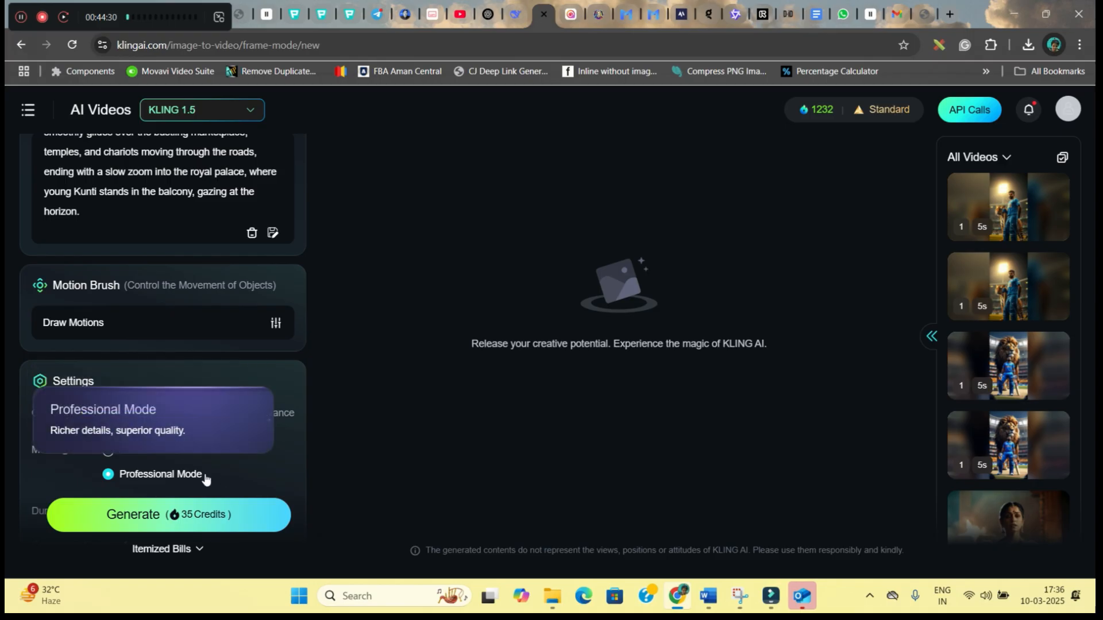
# Review the mode, duration, camera movement options, negative prompt and pasted prompt of the kingdom video
pyautogui.scroll(-4, 201, 497)
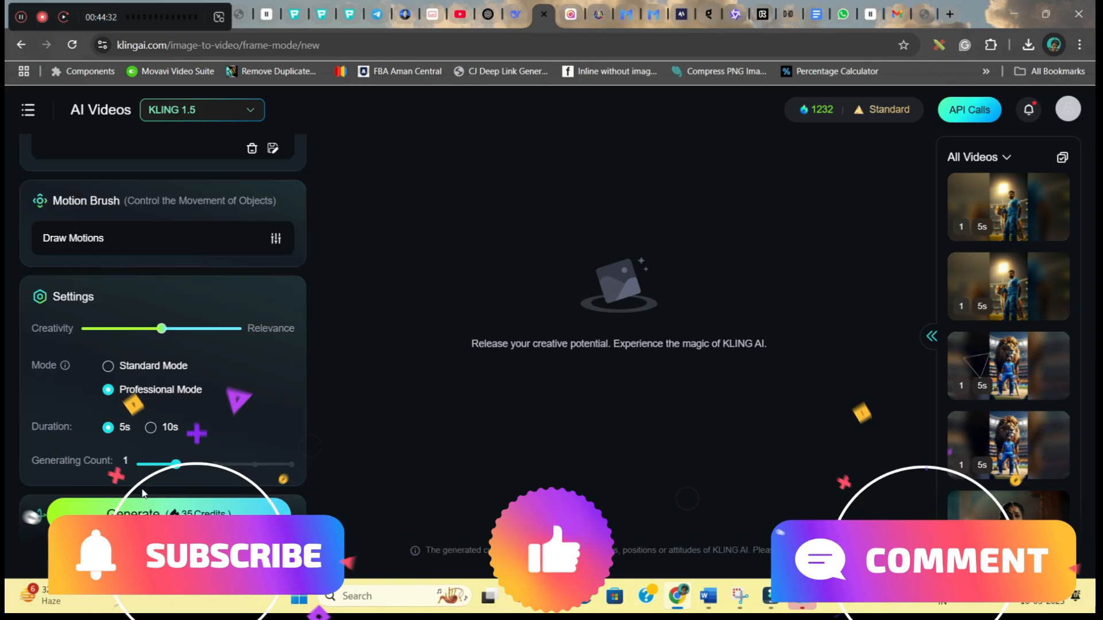
pyautogui.scroll(-5, 199, 502)
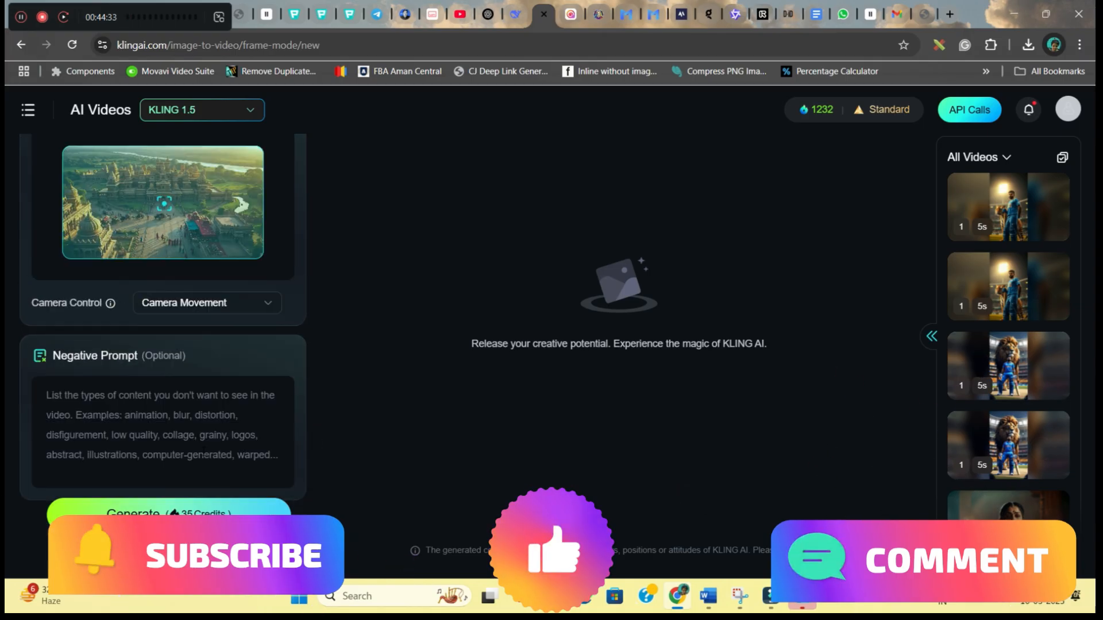
pyautogui.click(230, 305)
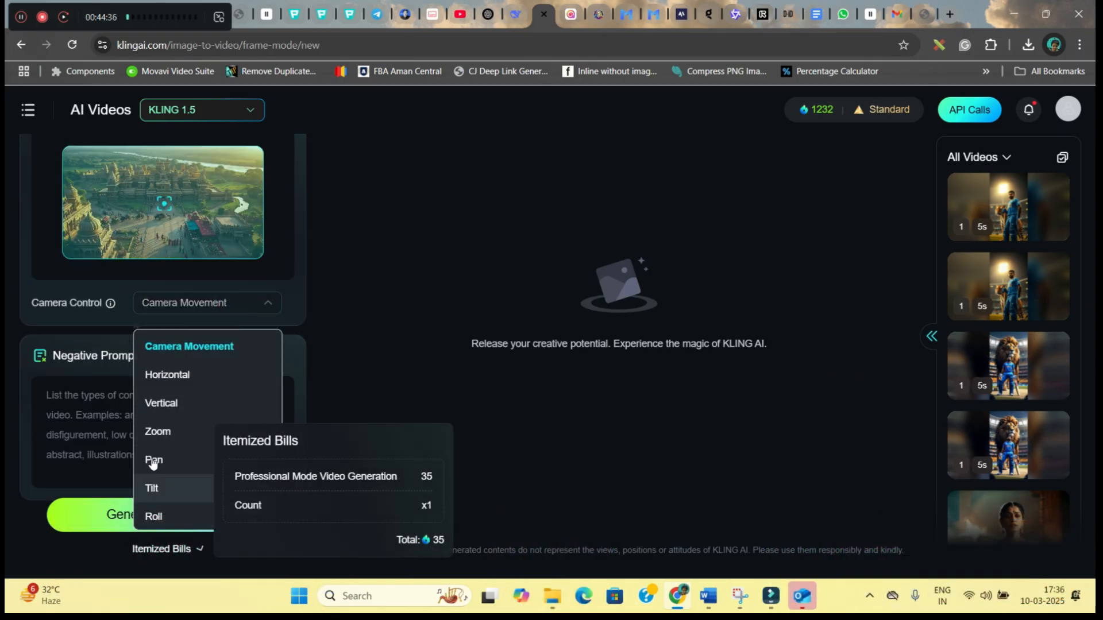
pyautogui.click(351, 358)
pyautogui.scroll(4, 249, 309)
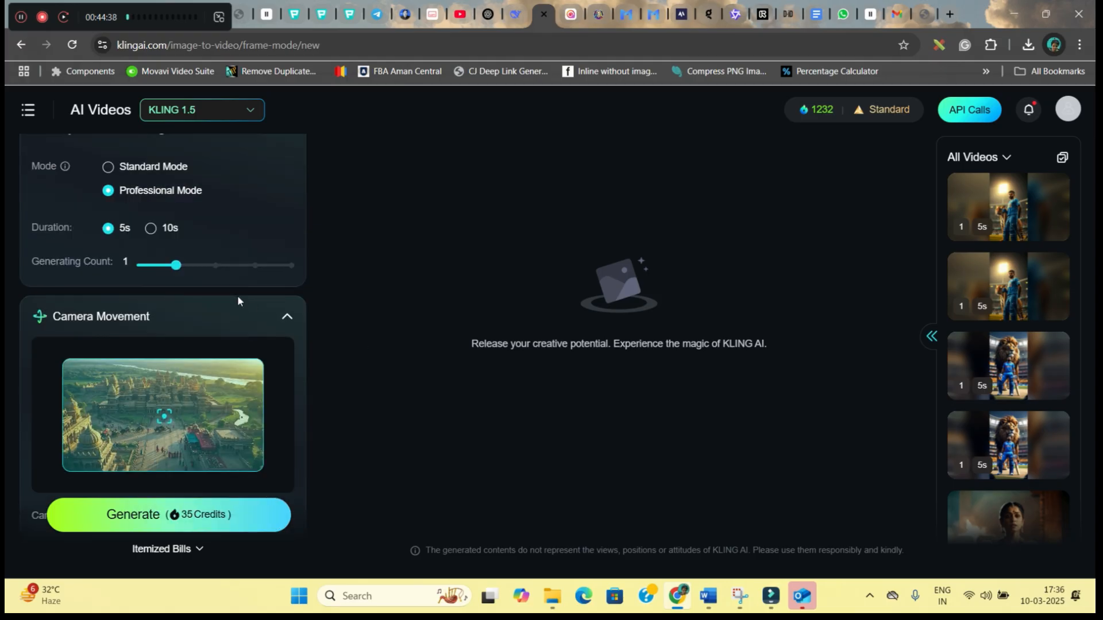
pyautogui.scroll(6, 143, 213)
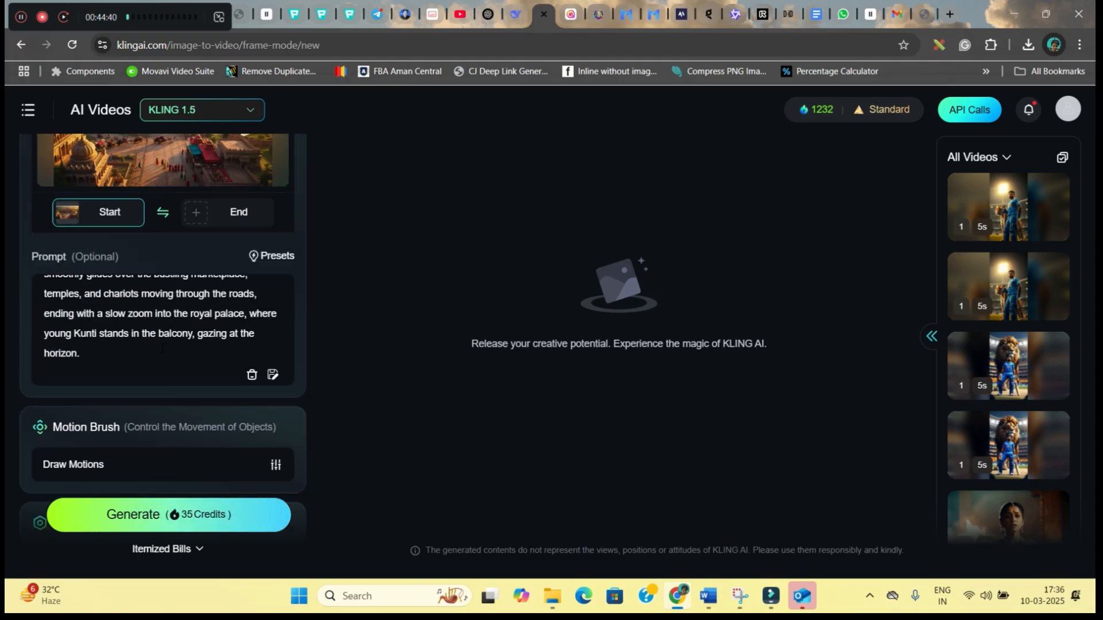
pyautogui.scroll(2, 162, 321)
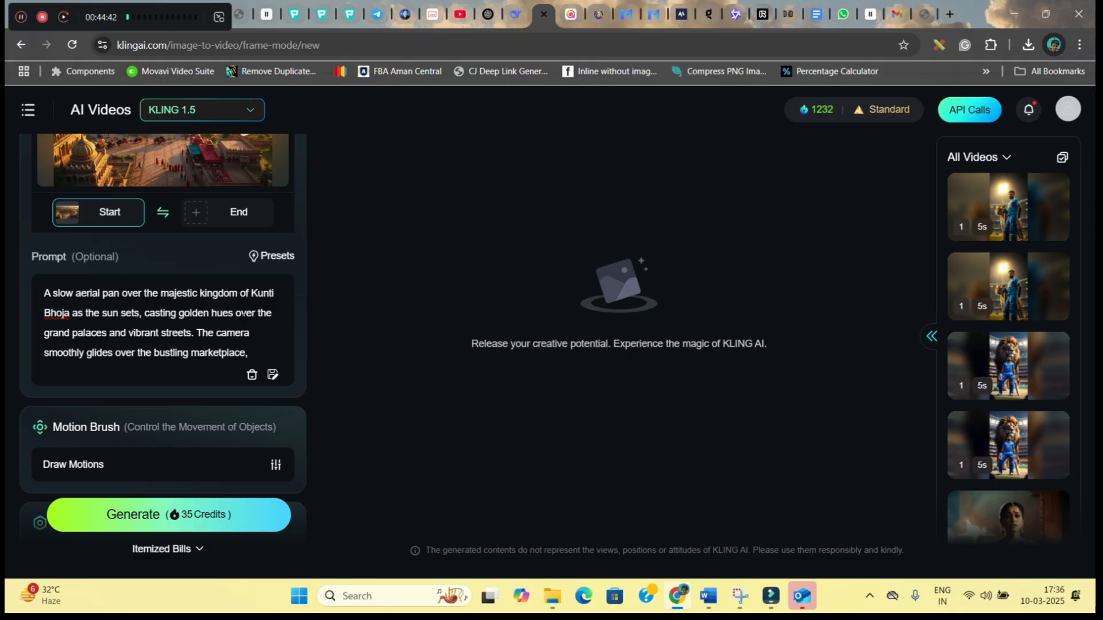
# Generate the 5-second Professional Mode kingdom video and download it without a watermark
pyautogui.scroll(-8, 247, 345)
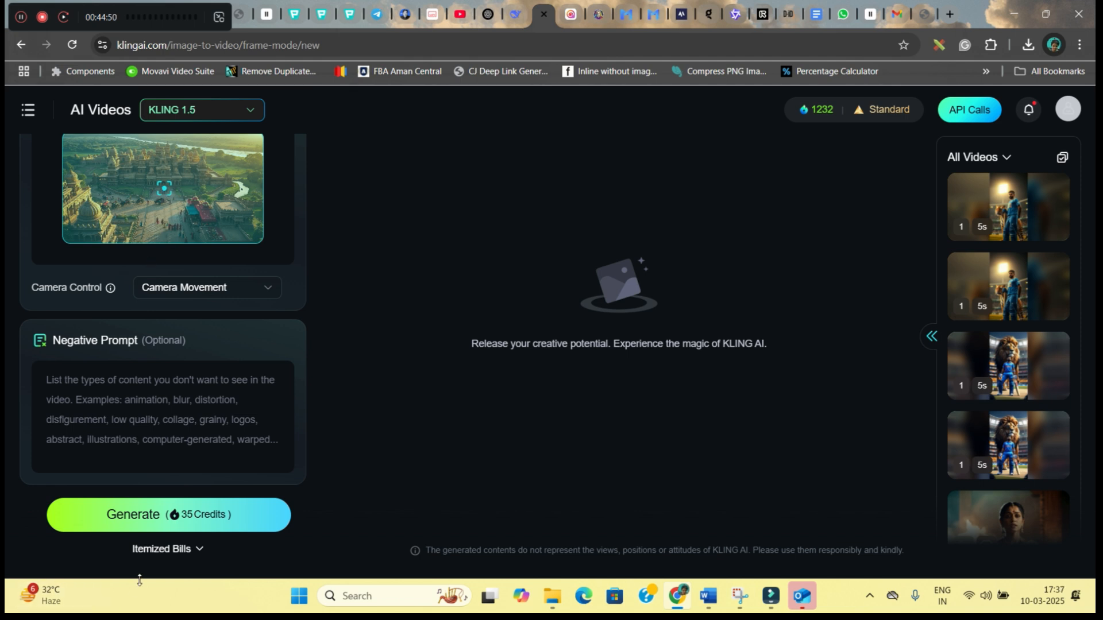
pyautogui.click(153, 516)
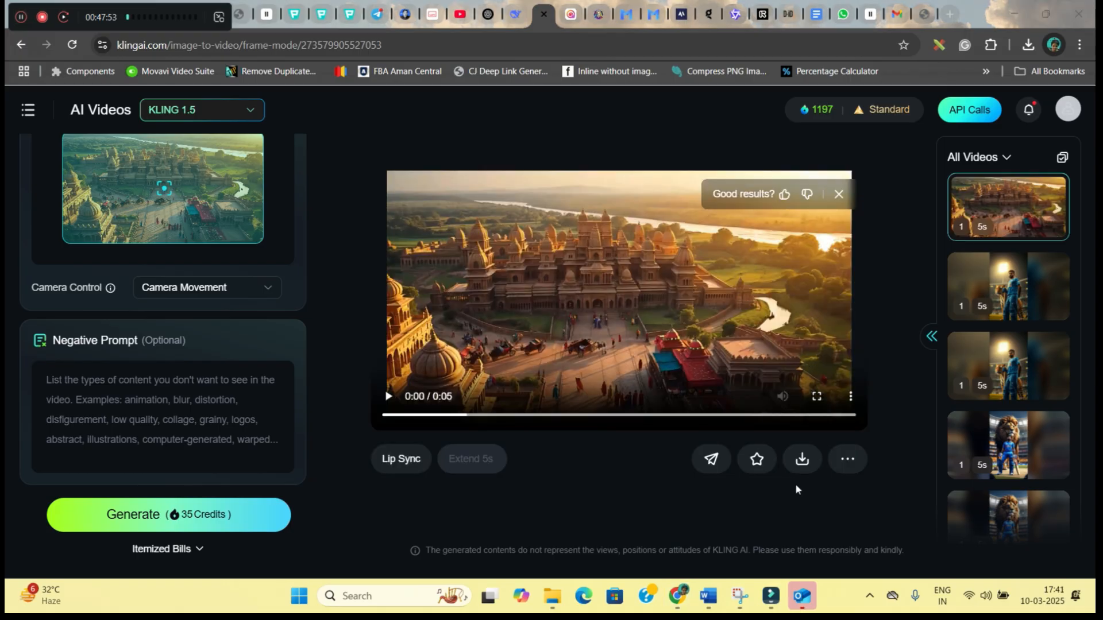
pyautogui.moveTo(802, 460)
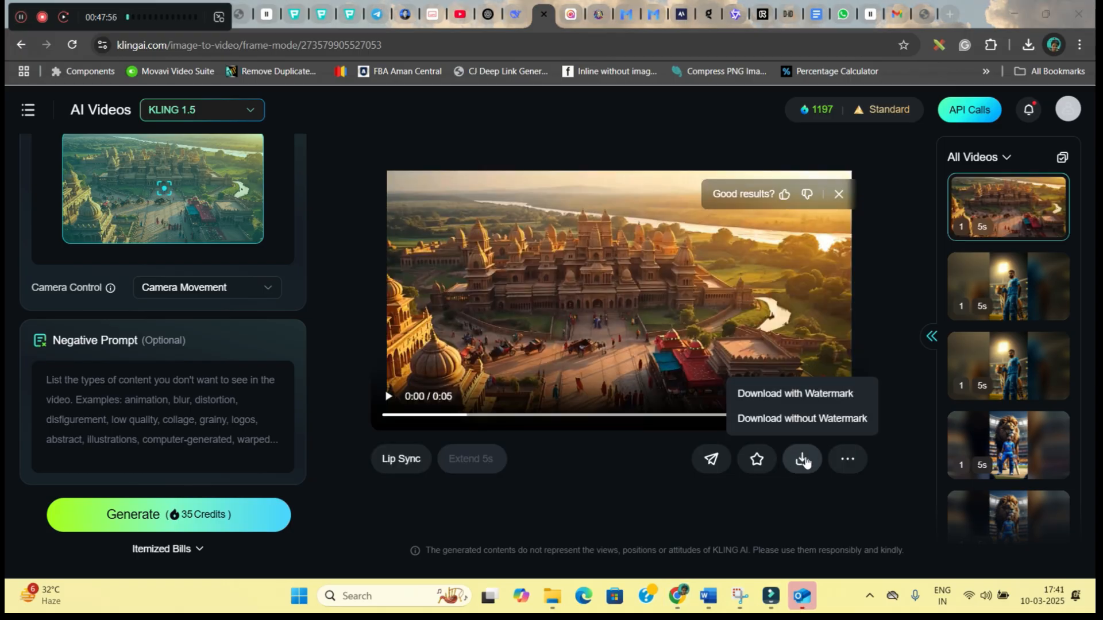
pyautogui.click(810, 421)
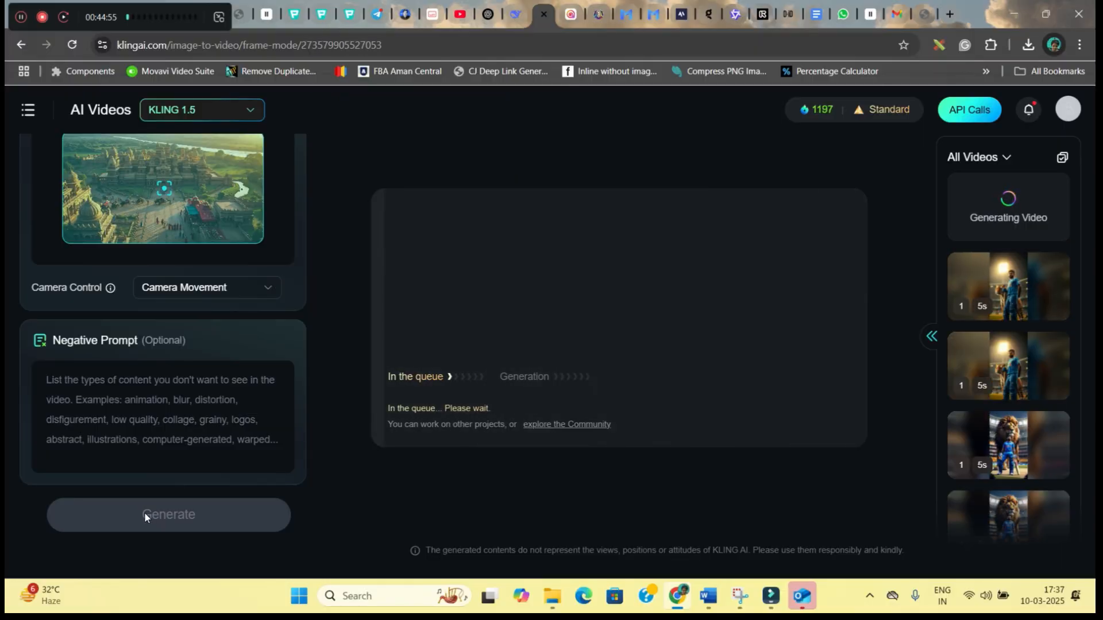
# Switch to Hailuo AI, return to its image-to-video creation page, and upload the SC2 image from the IMAGES folder
pyautogui.click(562, 18)
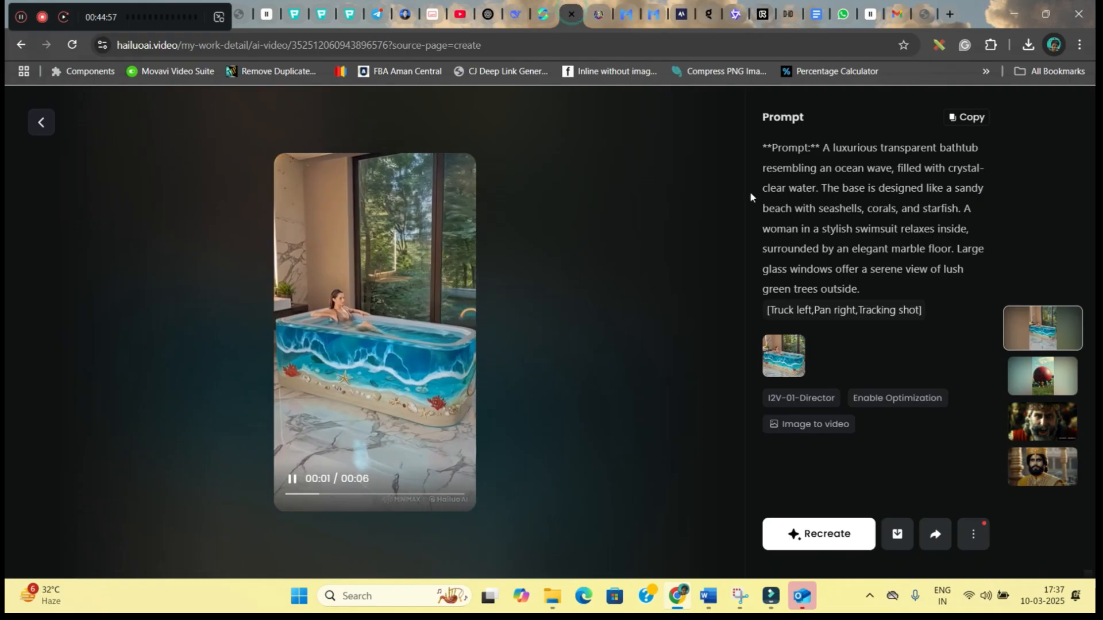
pyautogui.click(43, 123)
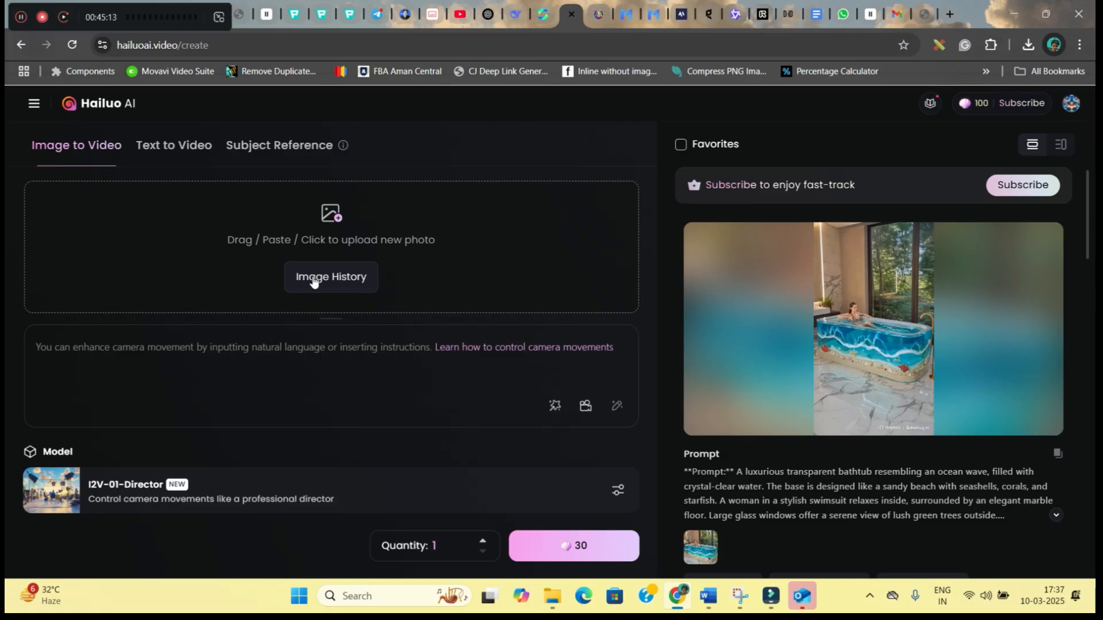
pyautogui.click(313, 278)
pyautogui.click(77, 205)
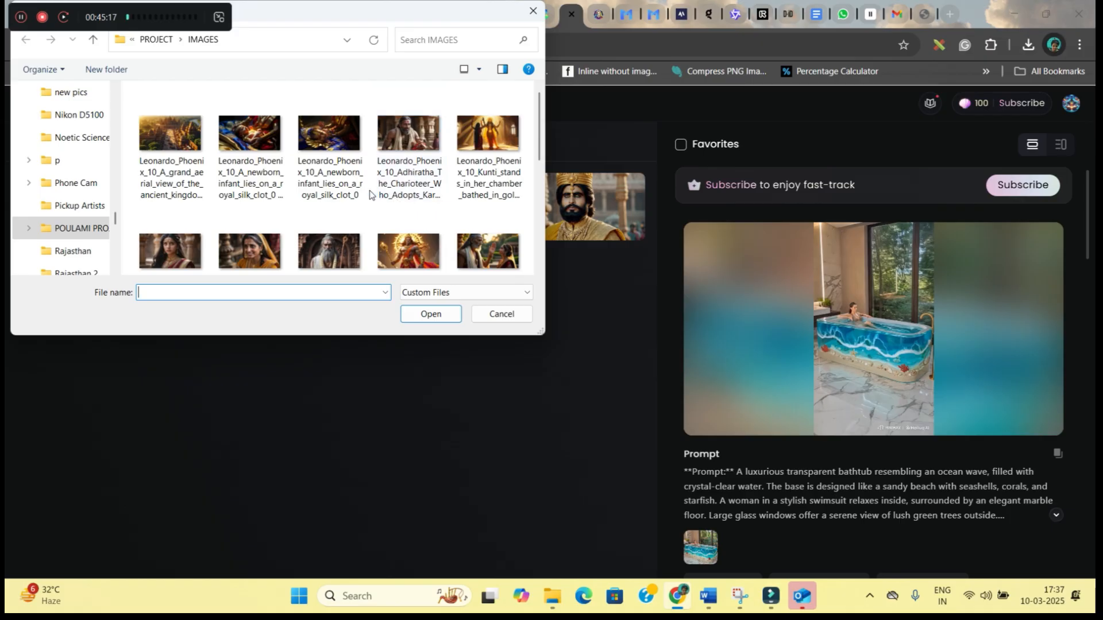
pyautogui.scroll(-4, 460, 253)
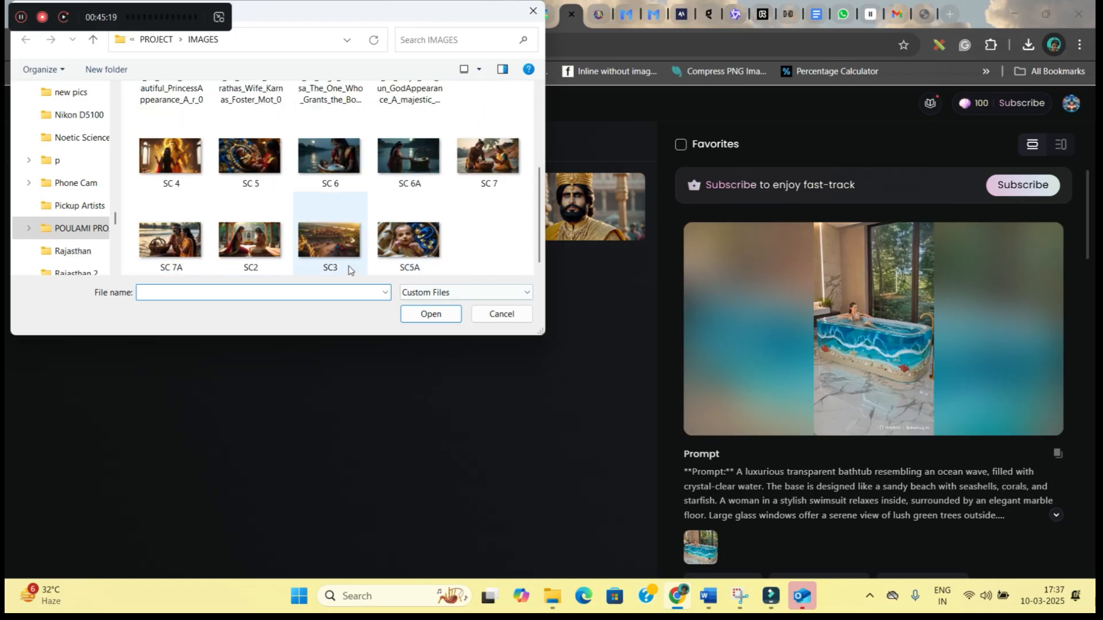
pyautogui.click(251, 235)
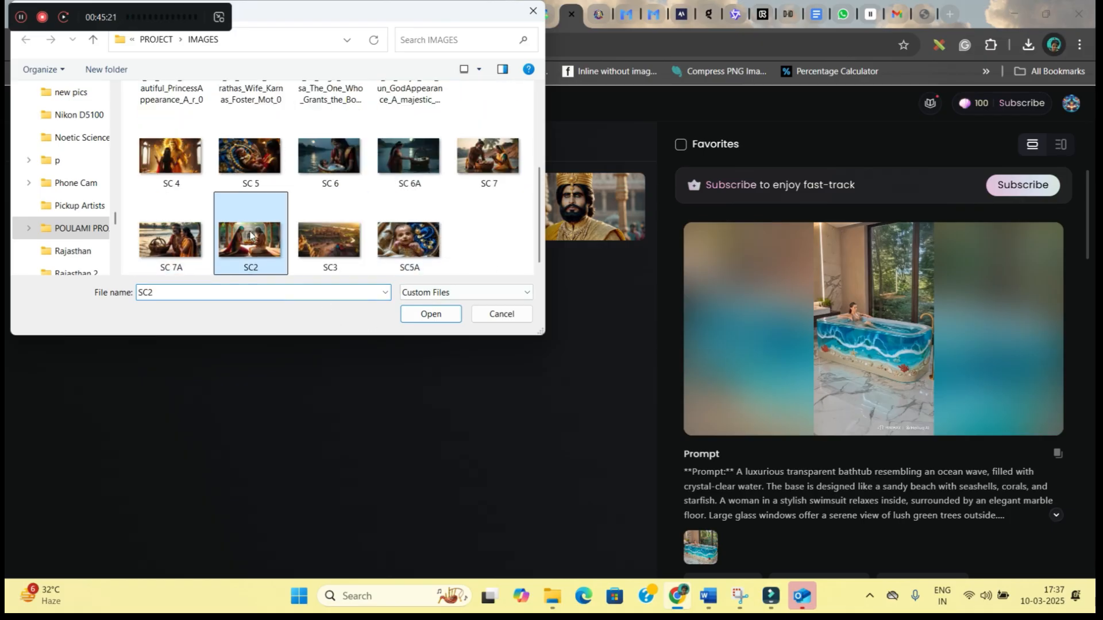
pyautogui.click(438, 318)
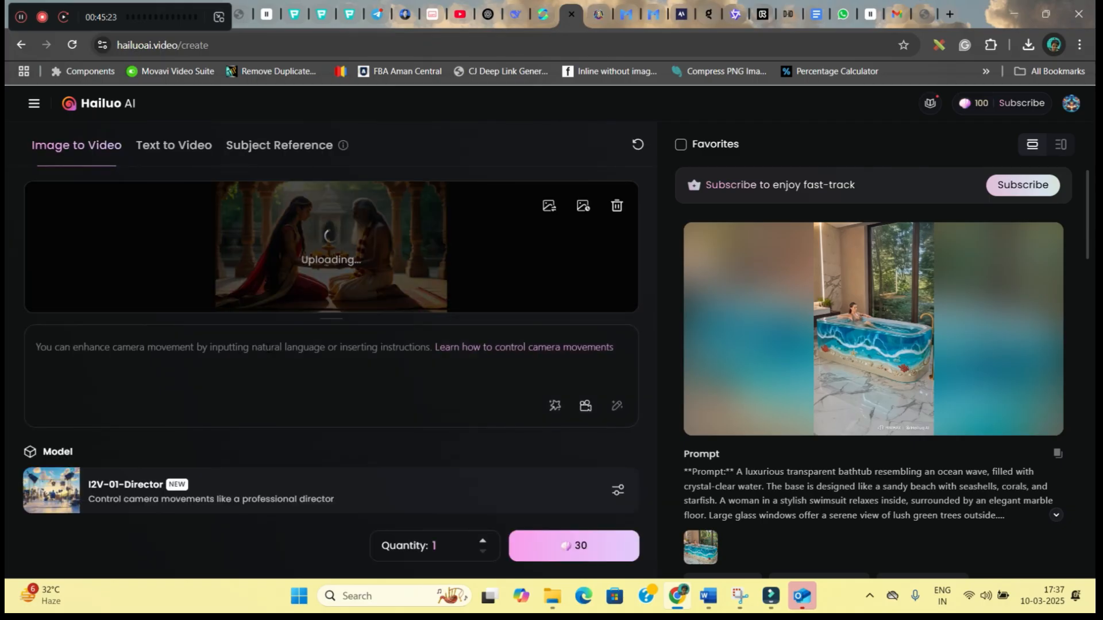
# Switch to the Word document and look through the Scene 2 prompt details
pyautogui.hotkey('alt', 'Tab')
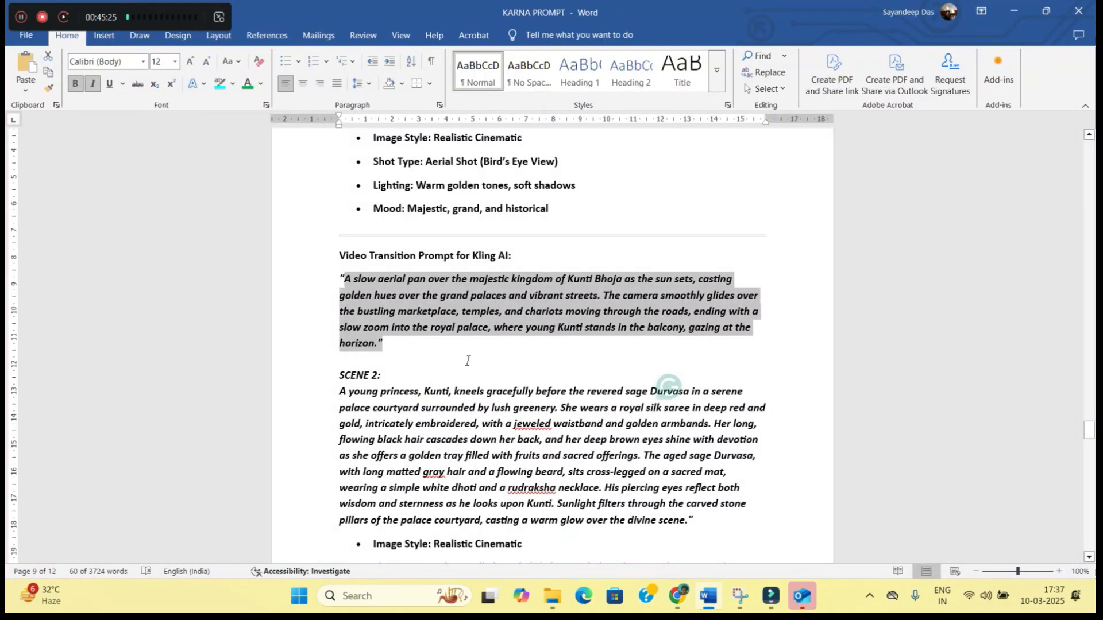
pyautogui.scroll(-3, 466, 359)
pyautogui.scroll(-5, 466, 359)
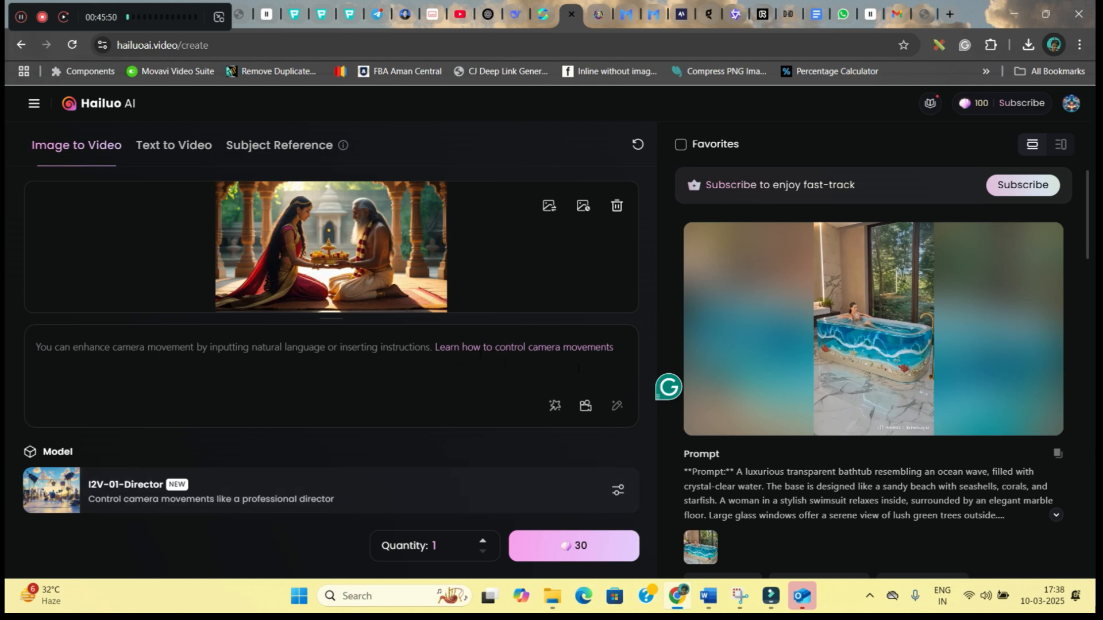
# Insert the Debut cinematic shot preset with Truck left, Push in and Pan right into Hailuo AI's prompt
pyautogui.click(585, 406)
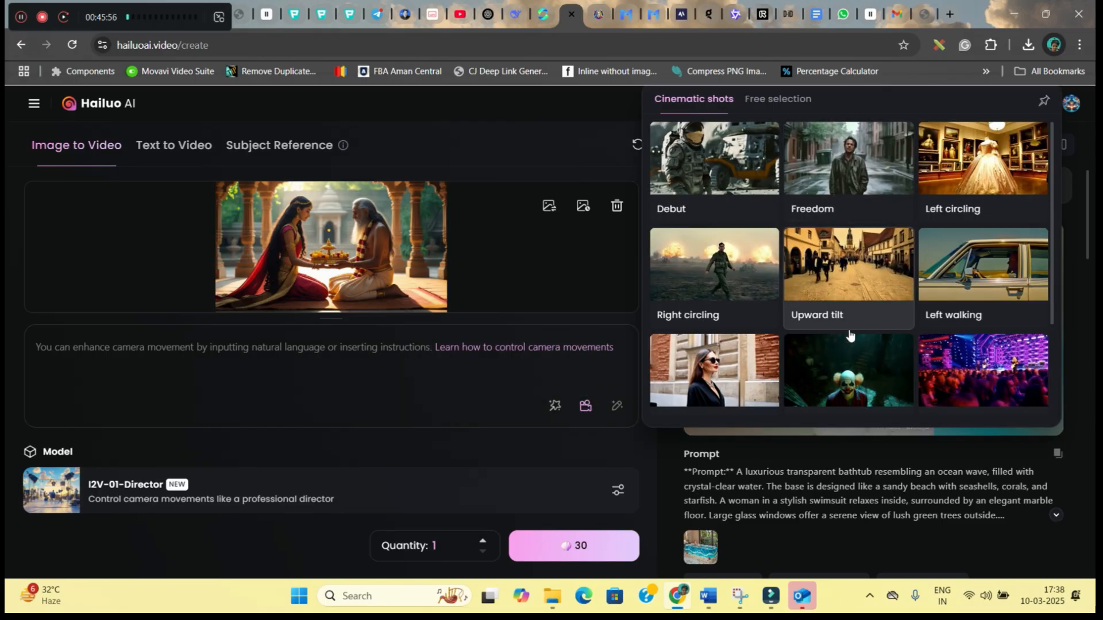
pyautogui.scroll(-2, 839, 269)
pyautogui.scroll(2, 812, 327)
pyautogui.click(751, 168)
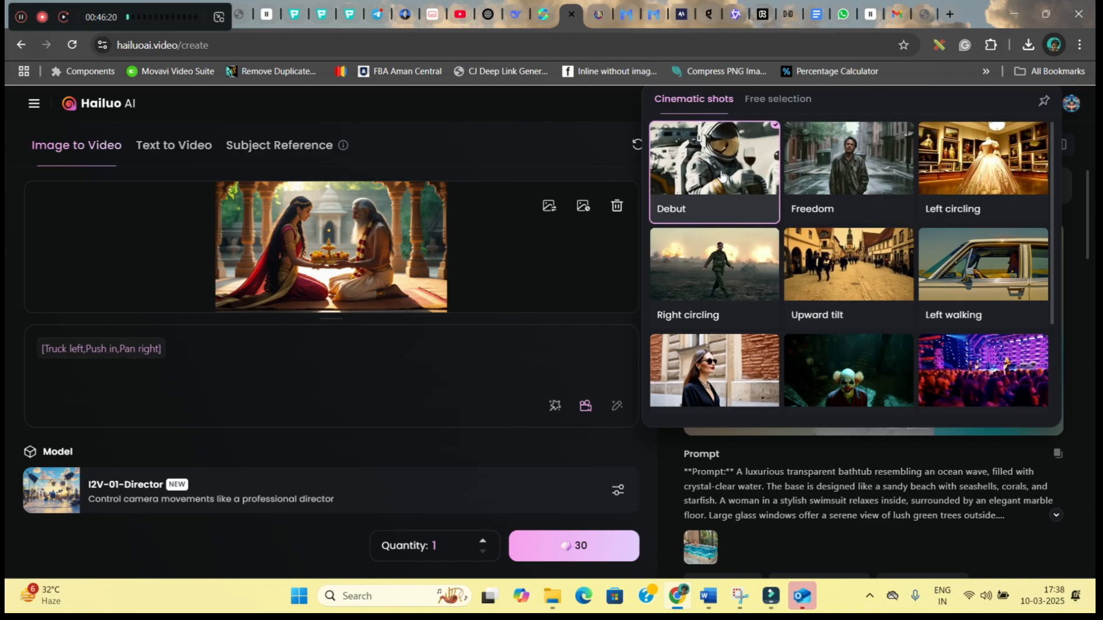
pyautogui.click(195, 398)
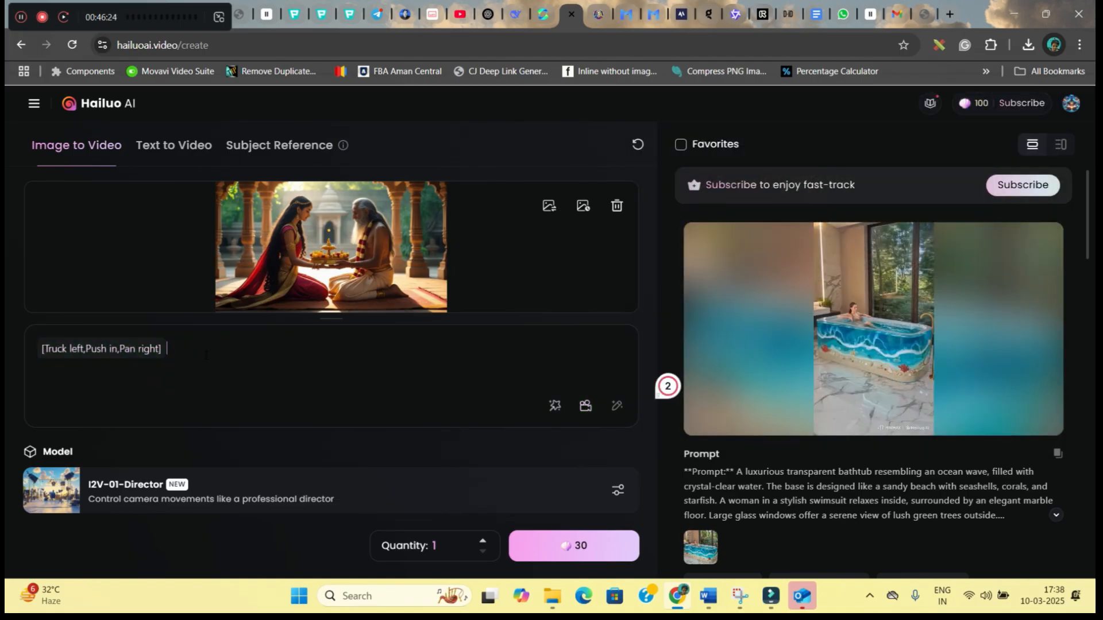
# Add the Scene 2 prompt from Word after the camera tag, replacing Kunti's saree, jewelry and hair description with "She offers"
pyautogui.hotkey('alt', 'Tab')
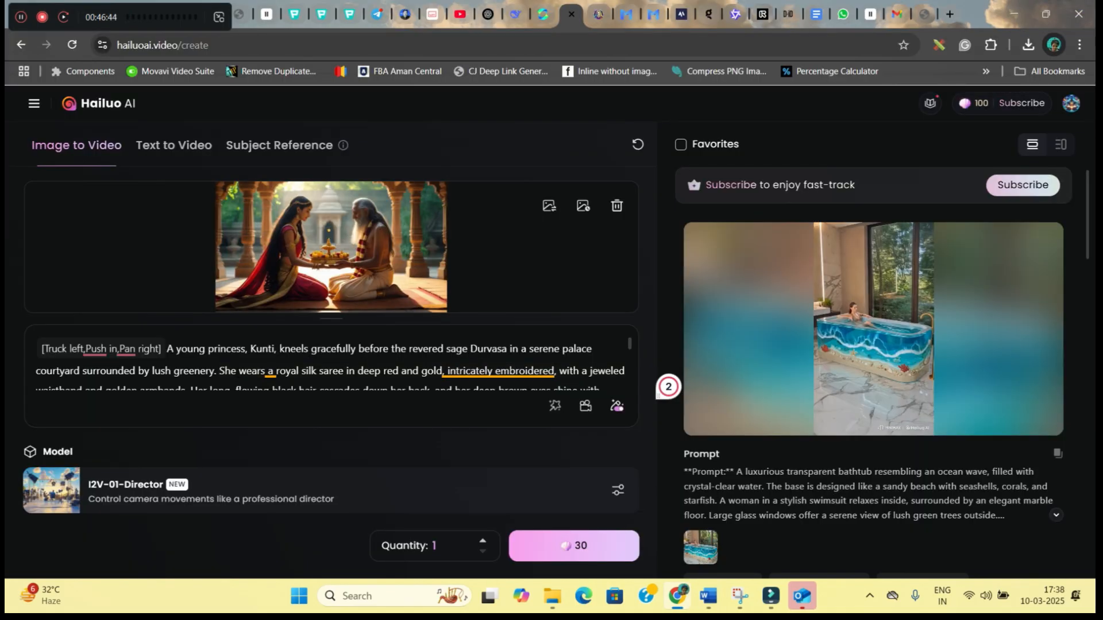
pyautogui.moveTo(218, 371); pyautogui.dragTo(487, 372)
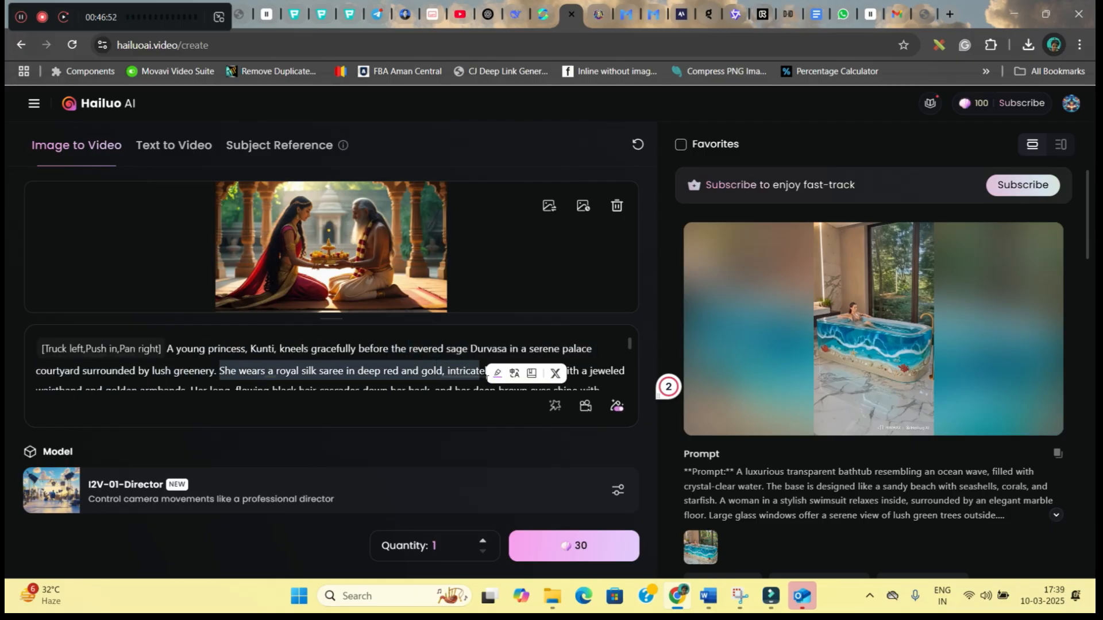
pyautogui.press('BackSpace')
pyautogui.press('Delete')
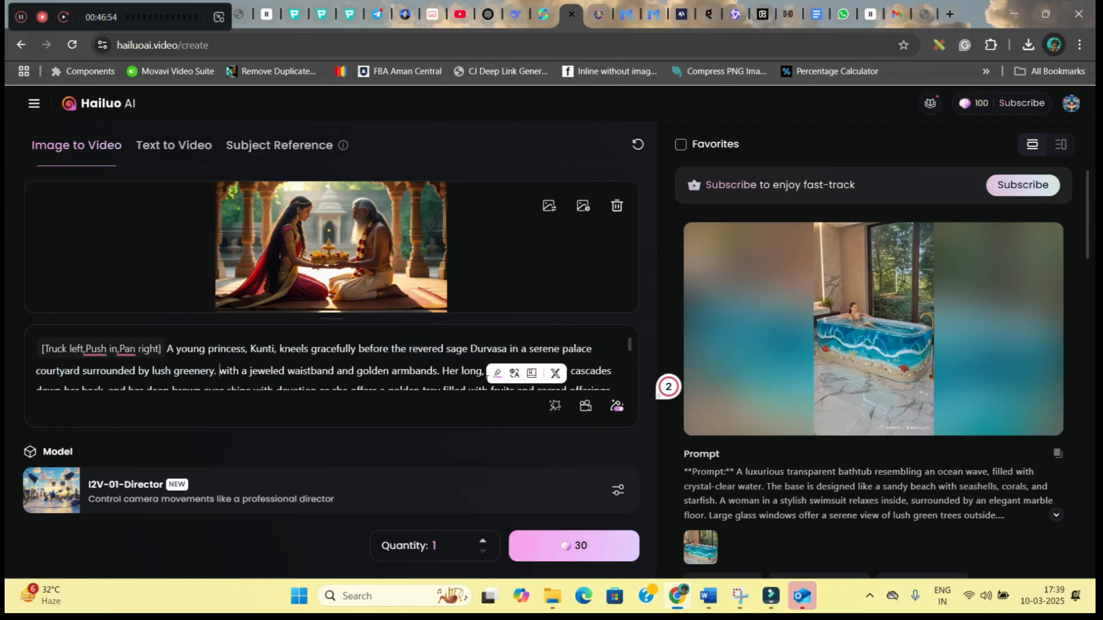
pyautogui.write('She offers')
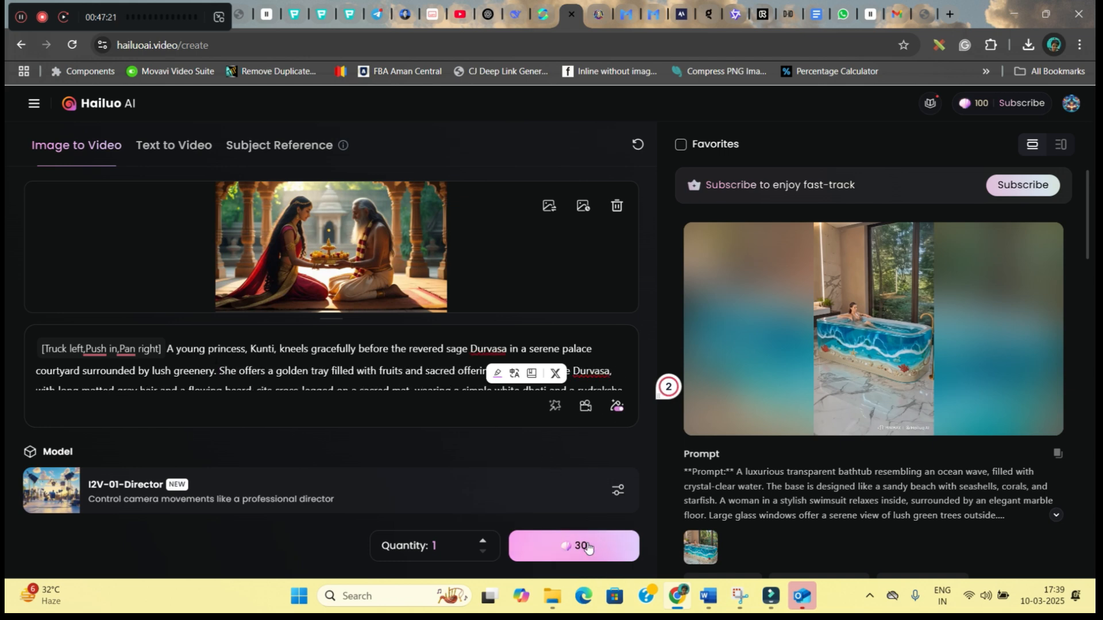
# Generate the Scene 2 video in Hailuo AI and check its entry in the generation queue
pyautogui.click(588, 547)
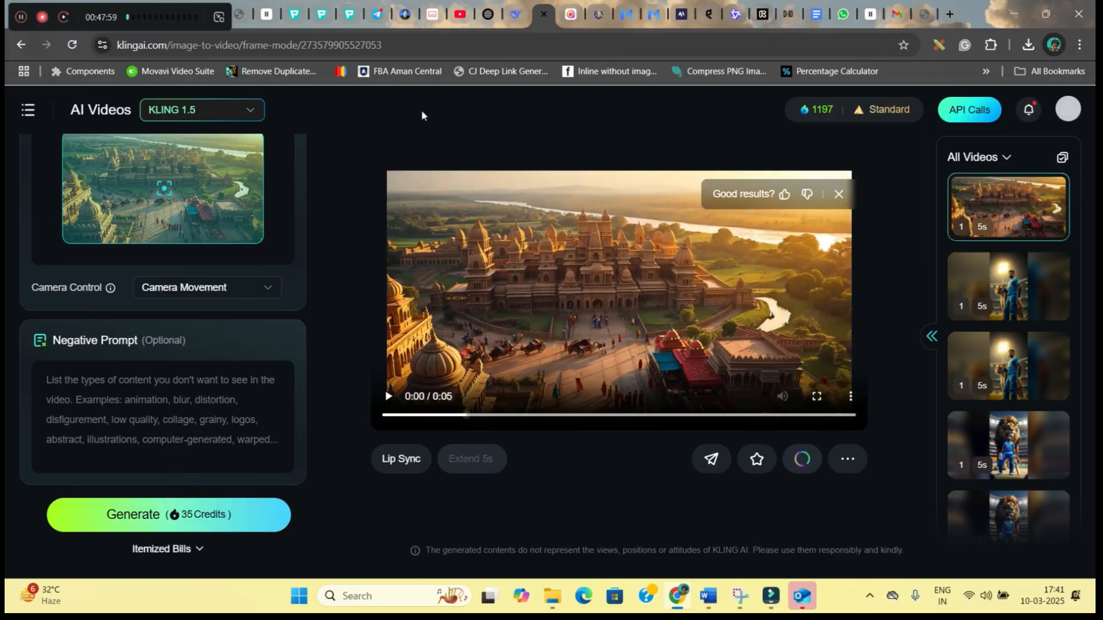
pyautogui.click(570, 14)
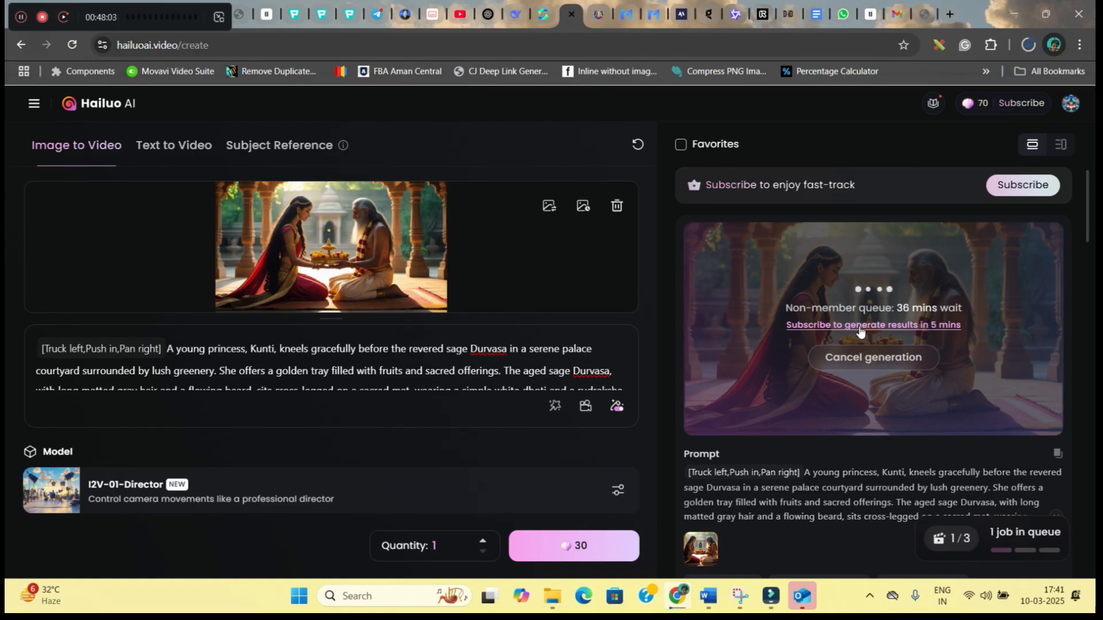
pyautogui.scroll(-2, 869, 437)
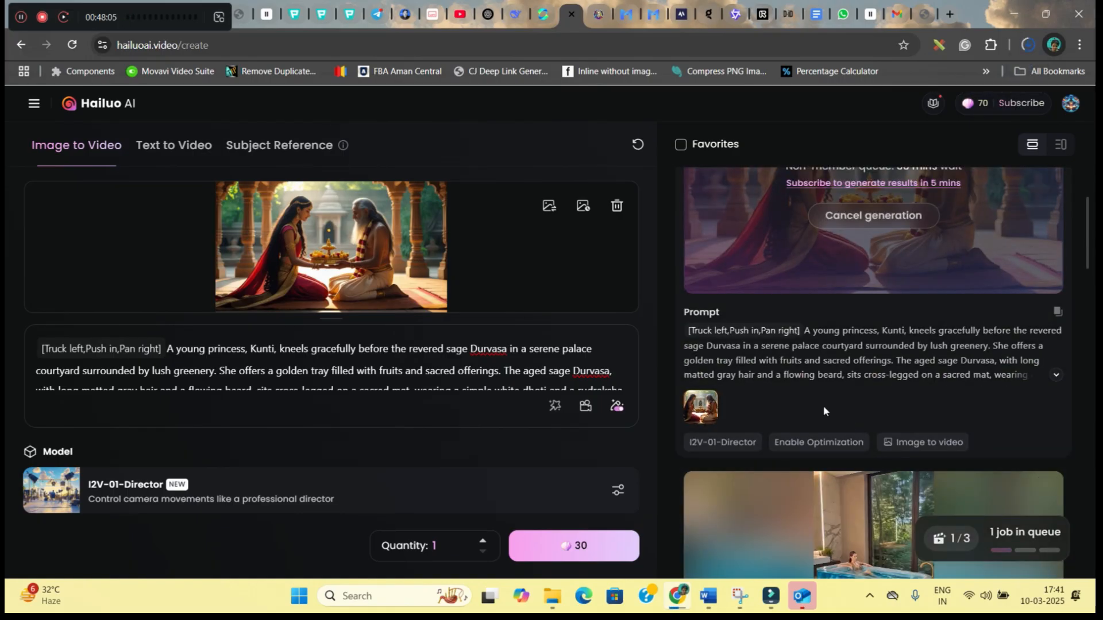
# Switch to Filmora and import the scene images, the Professional_Mode video clip and the KARNA BIRTH VO audio
pyautogui.scroll(3, 823, 409)
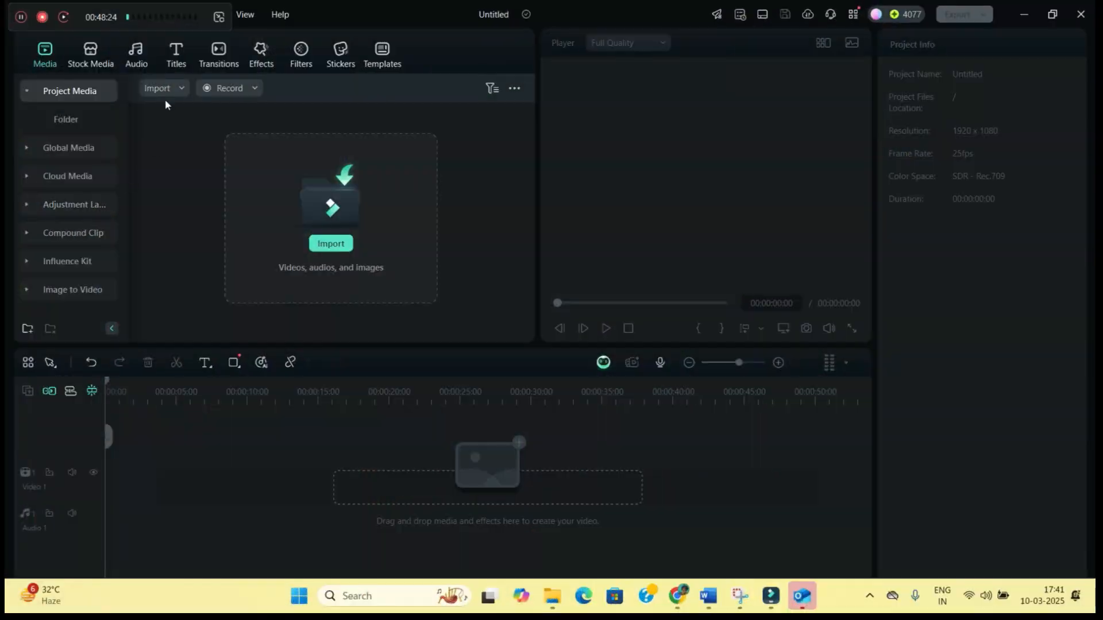
pyautogui.click(166, 90)
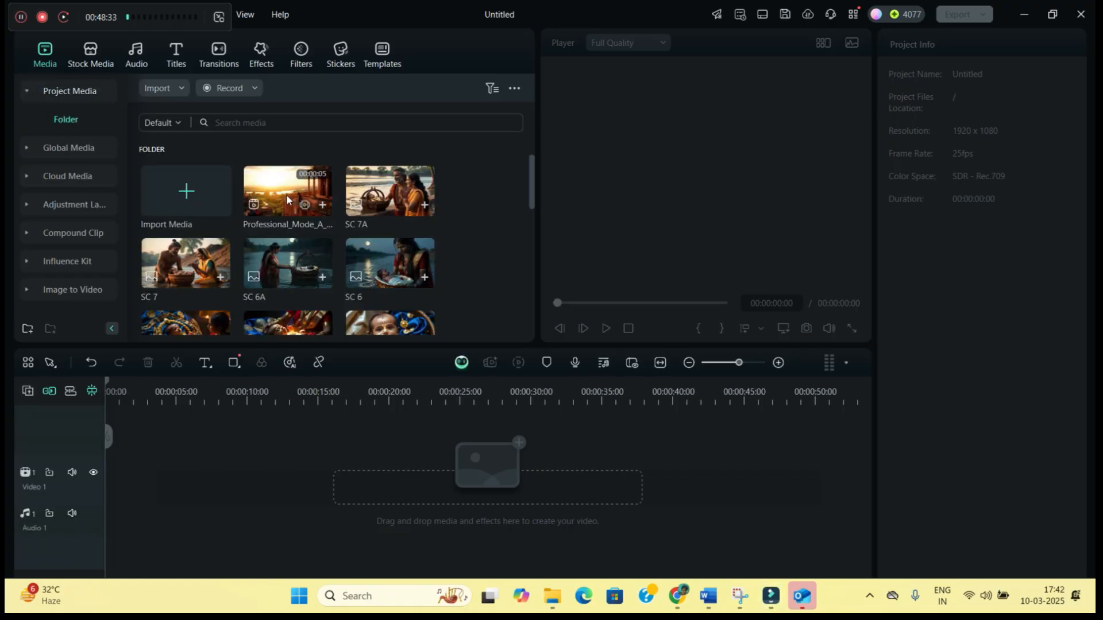
# Filter the media to audio files and place KARNA BIRTH VO at the start of the Audio 1 track
pyautogui.click(495, 92)
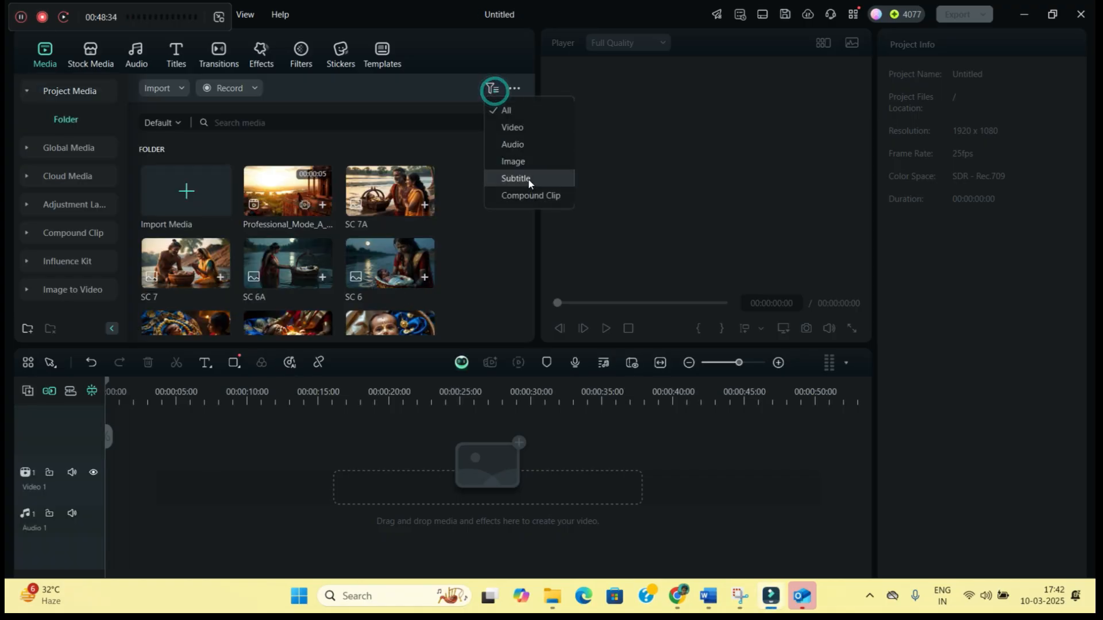
pyautogui.click(522, 146)
pyautogui.moveTo(289, 194); pyautogui.dragTo(192, 476)
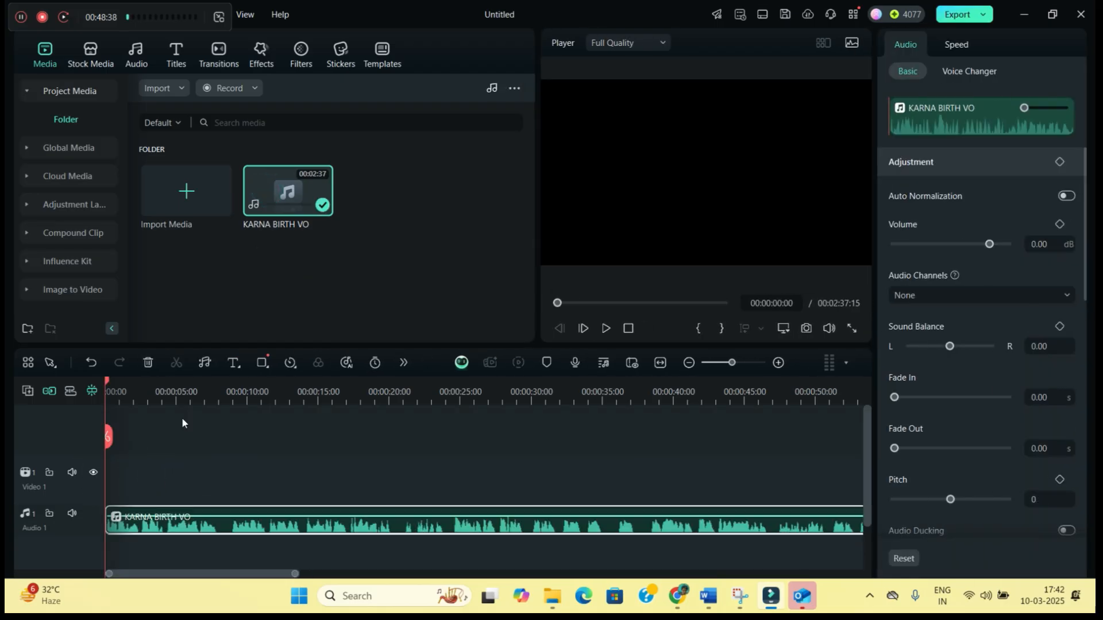
pyautogui.click(191, 193)
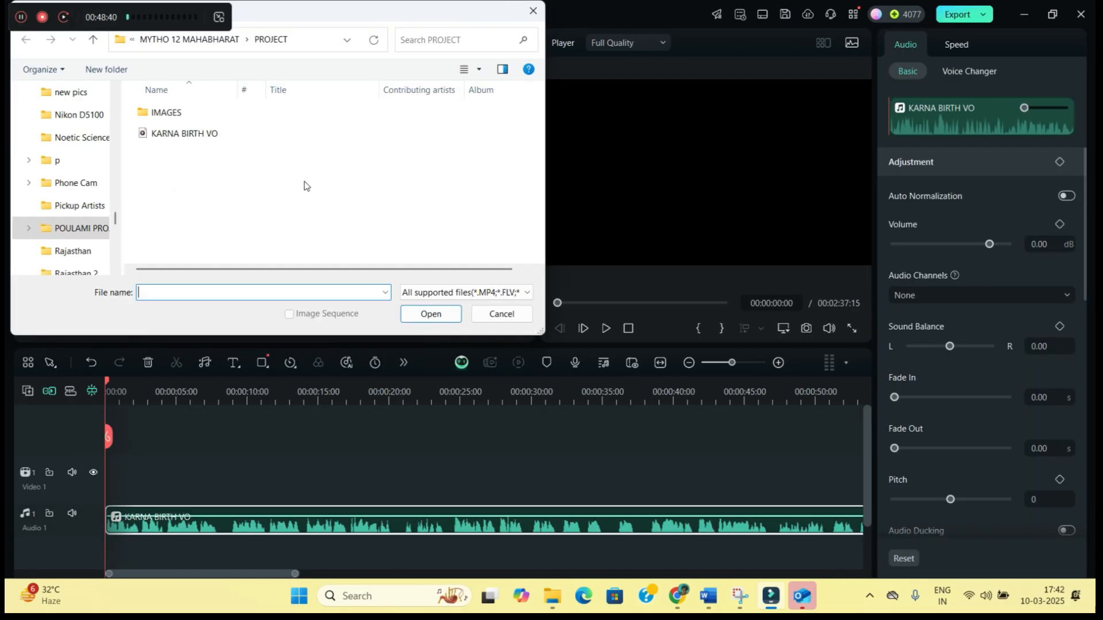
pyautogui.click(532, 9)
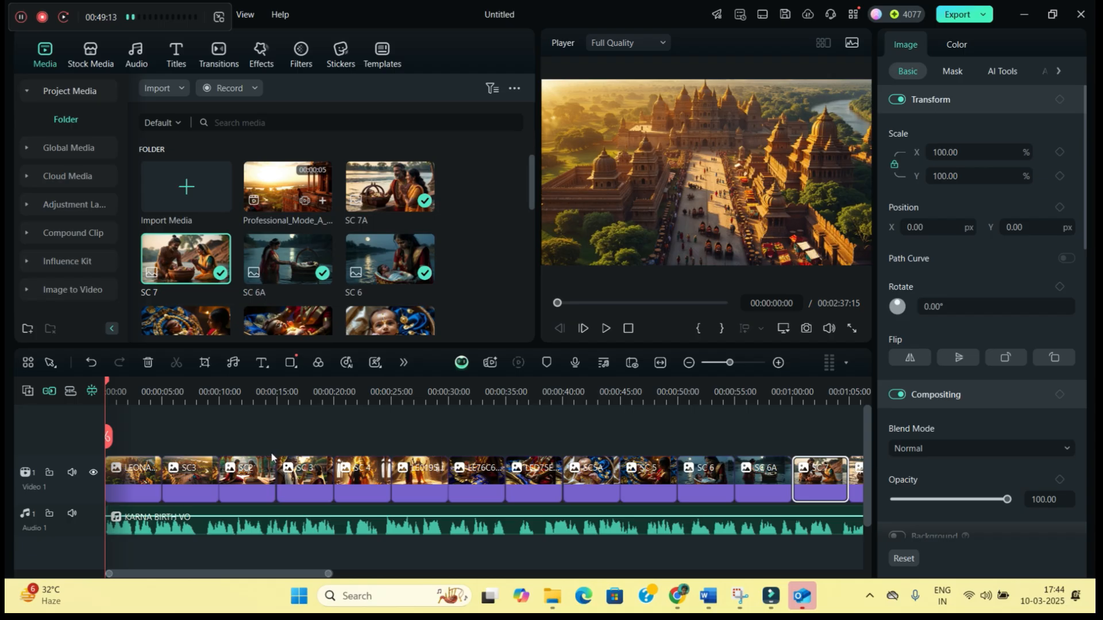
# Apply Pan & Zoom to the SC 3 clip at 15 seconds, with an end frame of about 962 x 544 in the image's upper-left corner around the sage
pyautogui.click(598, 478)
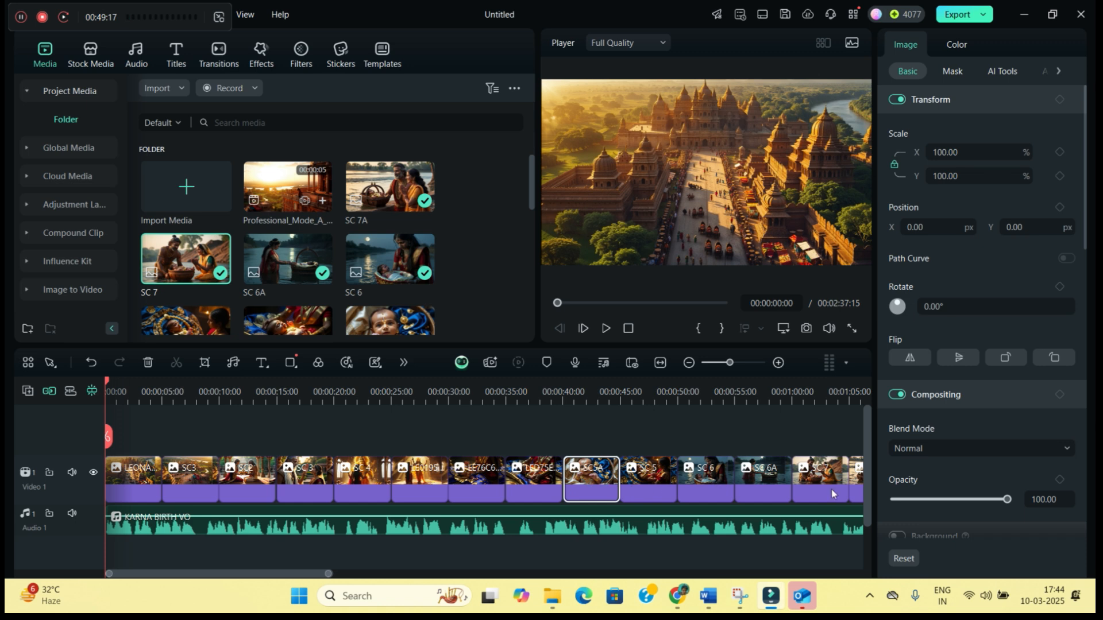
pyautogui.click(761, 482)
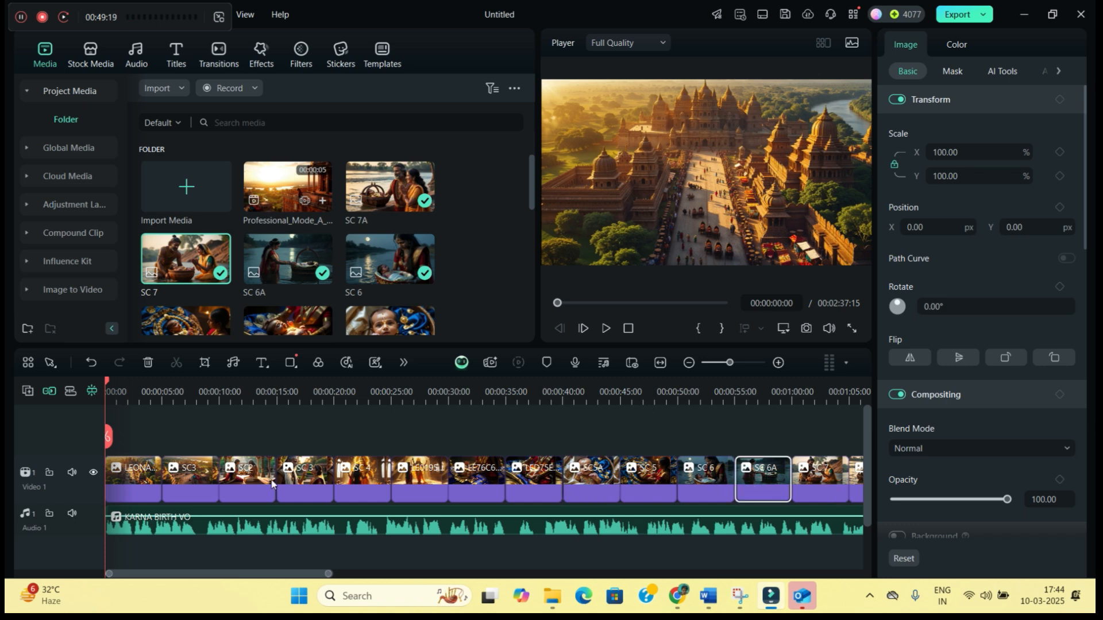
pyautogui.click(293, 487)
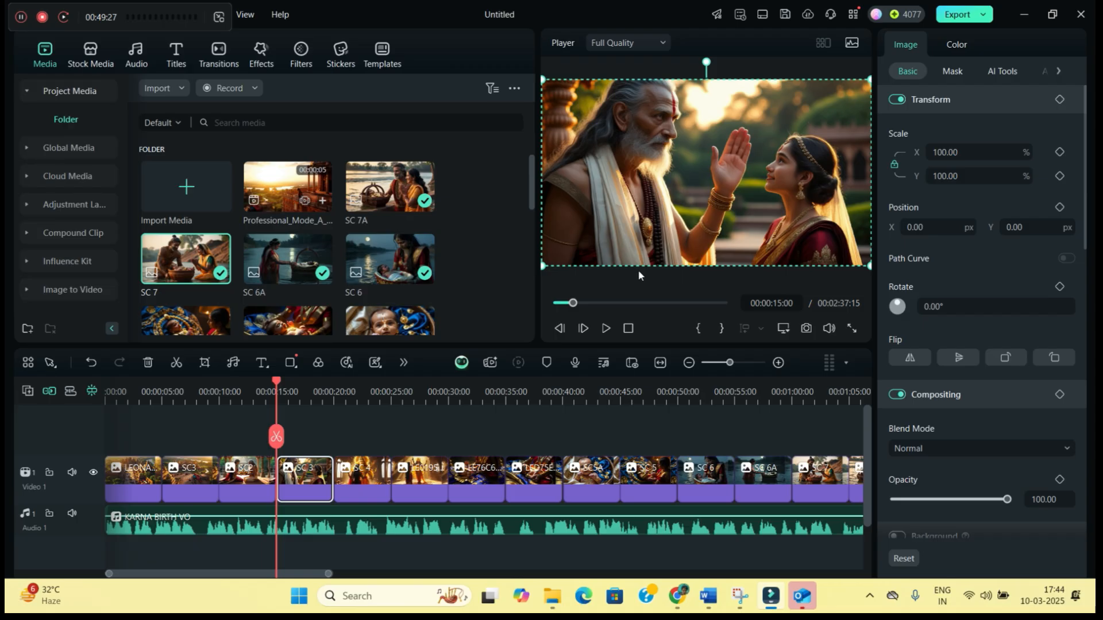
pyautogui.rightClick(310, 483)
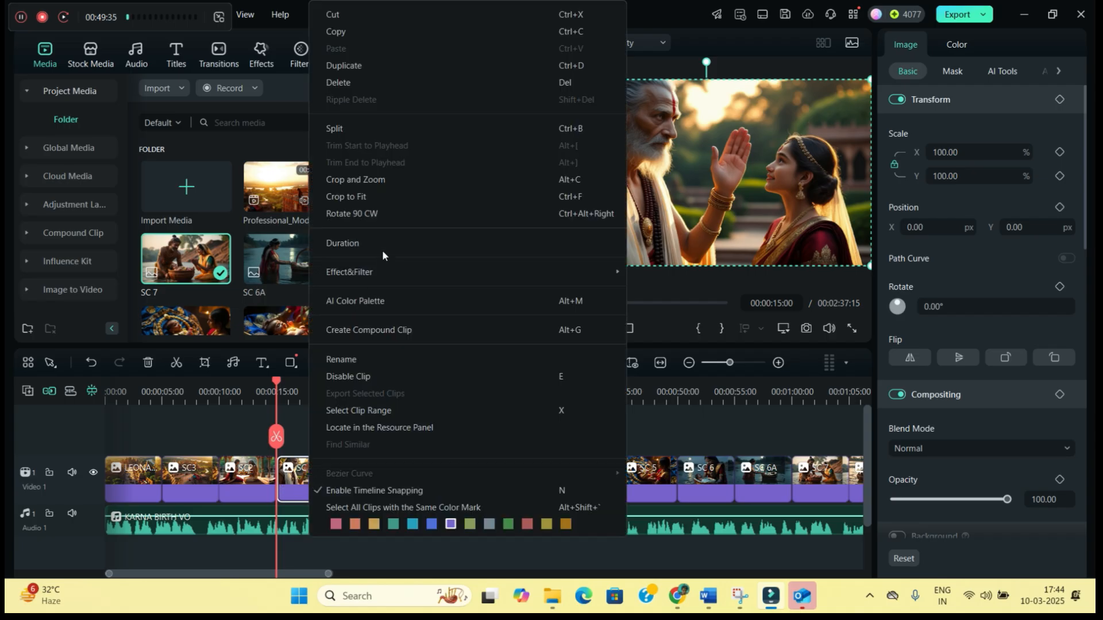
pyautogui.click(381, 183)
pyautogui.click(223, 55)
pyautogui.click(472, 256)
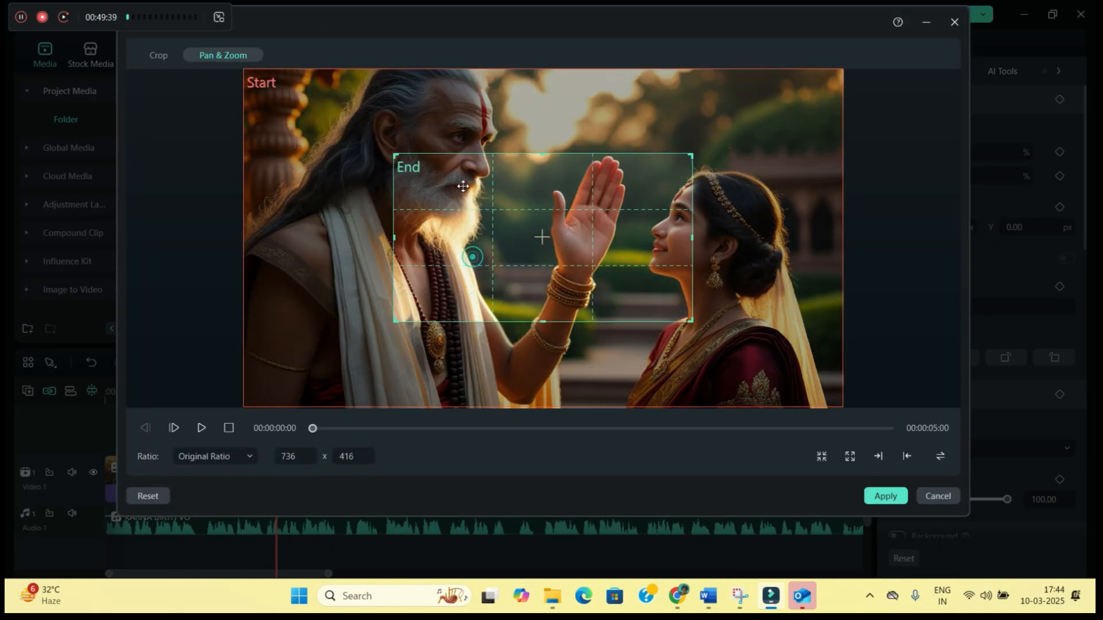
pyautogui.click(393, 150)
pyautogui.click(404, 161)
pyautogui.moveTo(403, 160); pyautogui.dragTo(320, 111)
pyautogui.moveTo(549, 196); pyautogui.dragTo(480, 159)
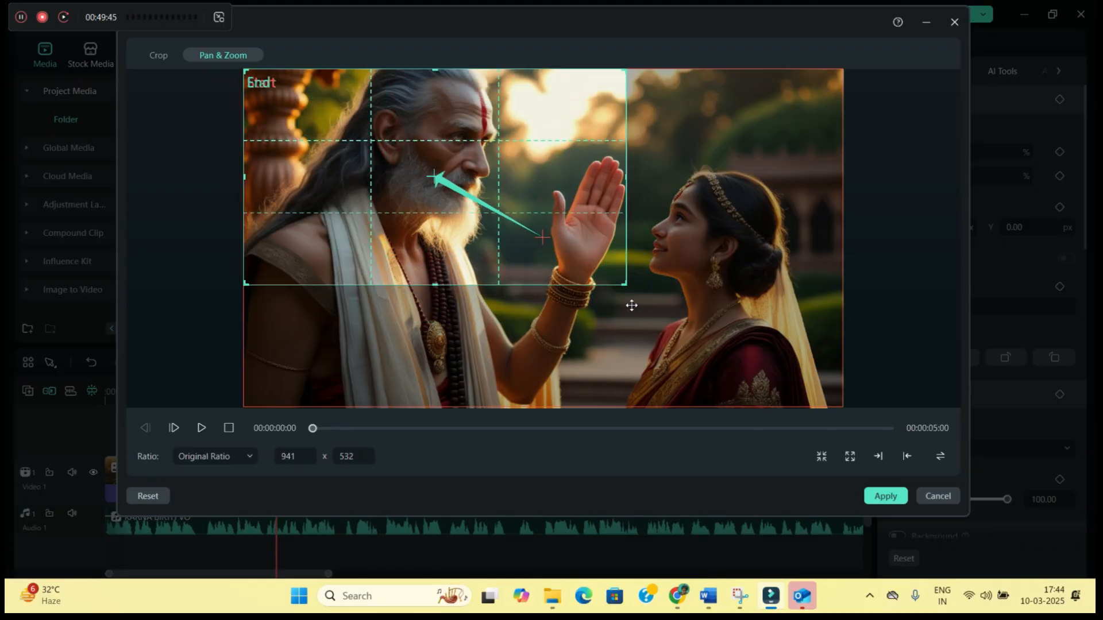
pyautogui.moveTo(623, 281); pyautogui.dragTo(634, 289)
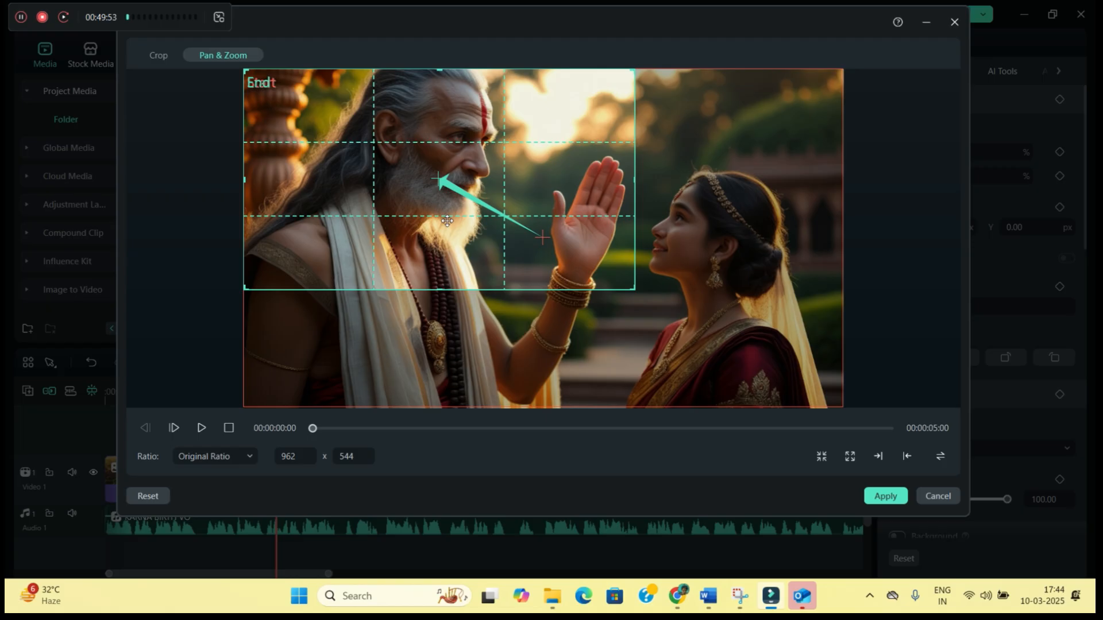
pyautogui.click(885, 496)
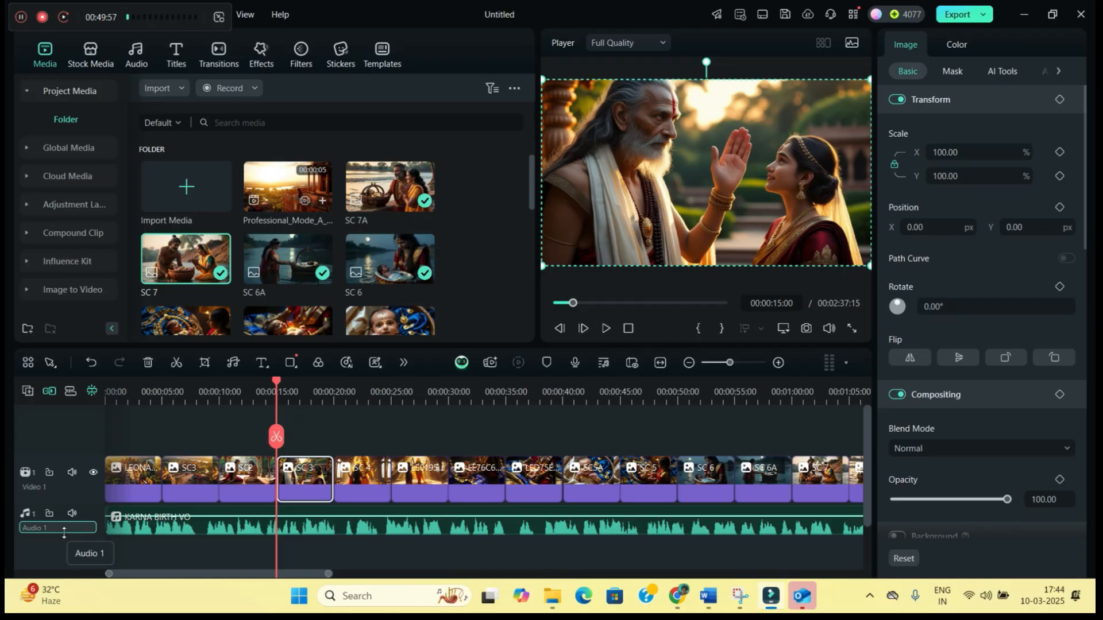
# Mute the Audio 1 track and play back the SC 3 clip to preview its zoom
pyautogui.click(71, 515)
pyautogui.click(606, 328)
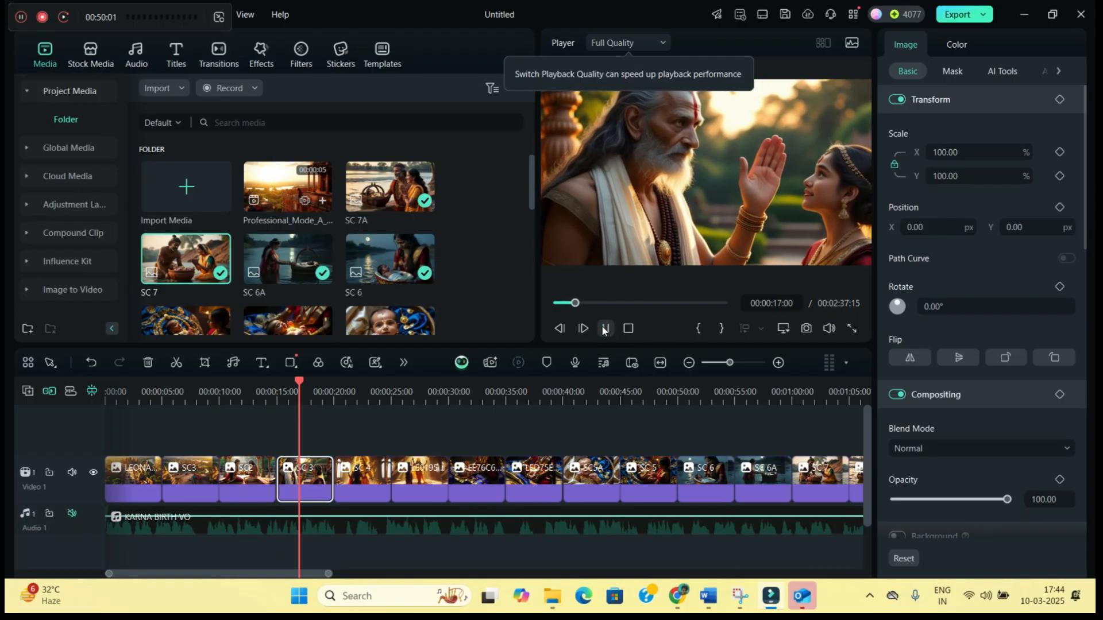
pyautogui.click(606, 328)
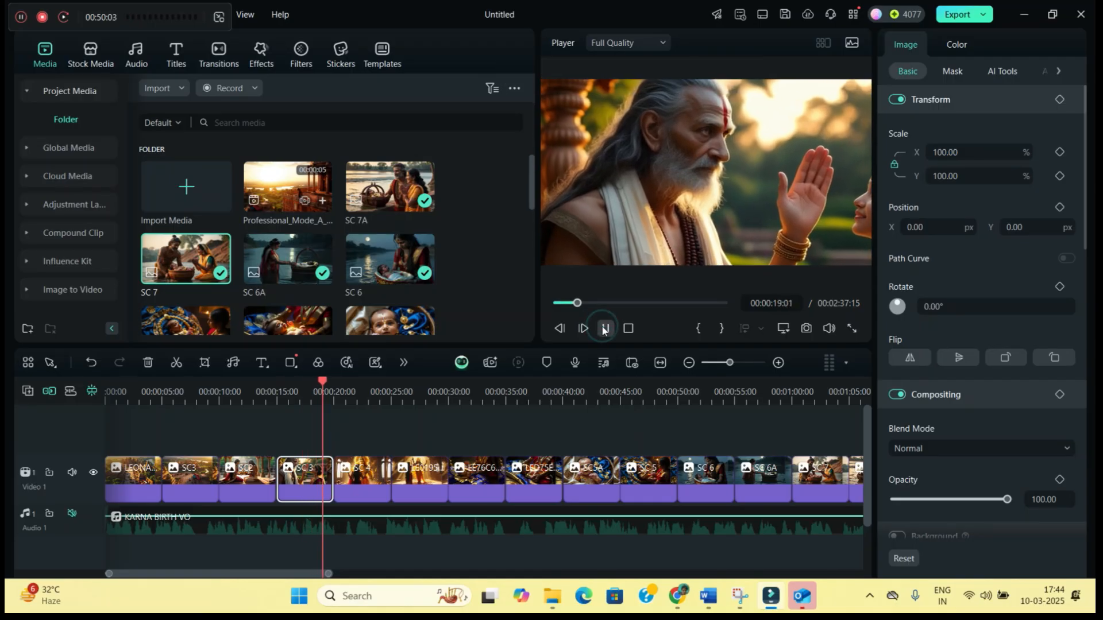
# Apply Pan & Zoom to the sun god clip at 20 seconds, framing about 985 x 557 at the image's top center, and swap the start and end frames
pyautogui.click(345, 481)
pyautogui.moveTo(325, 436); pyautogui.dragTo(360, 439)
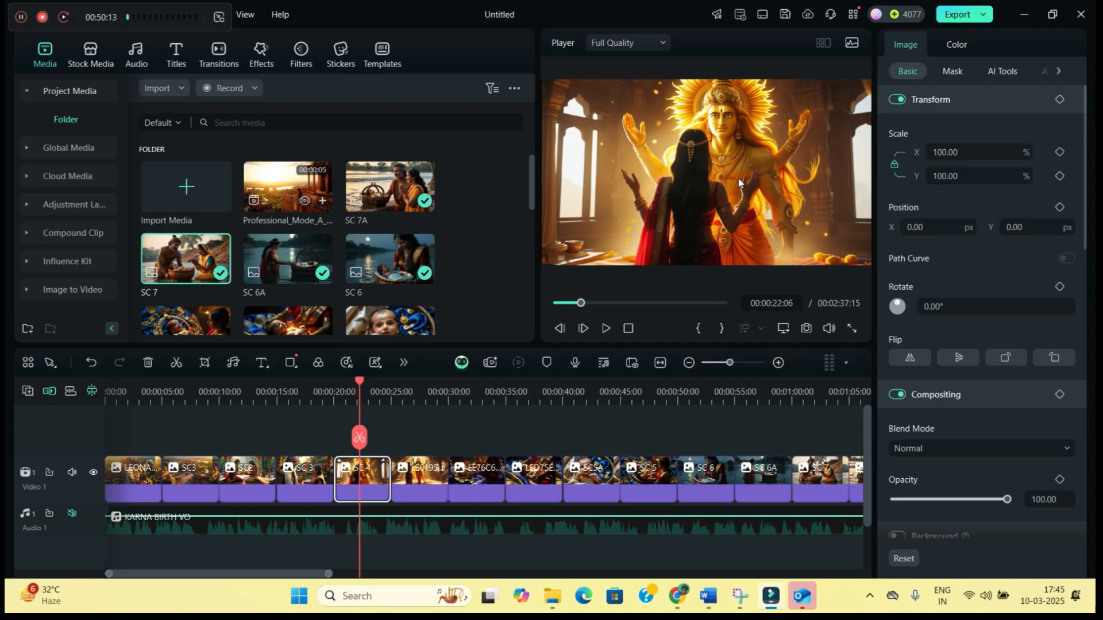
pyautogui.rightClick(356, 486)
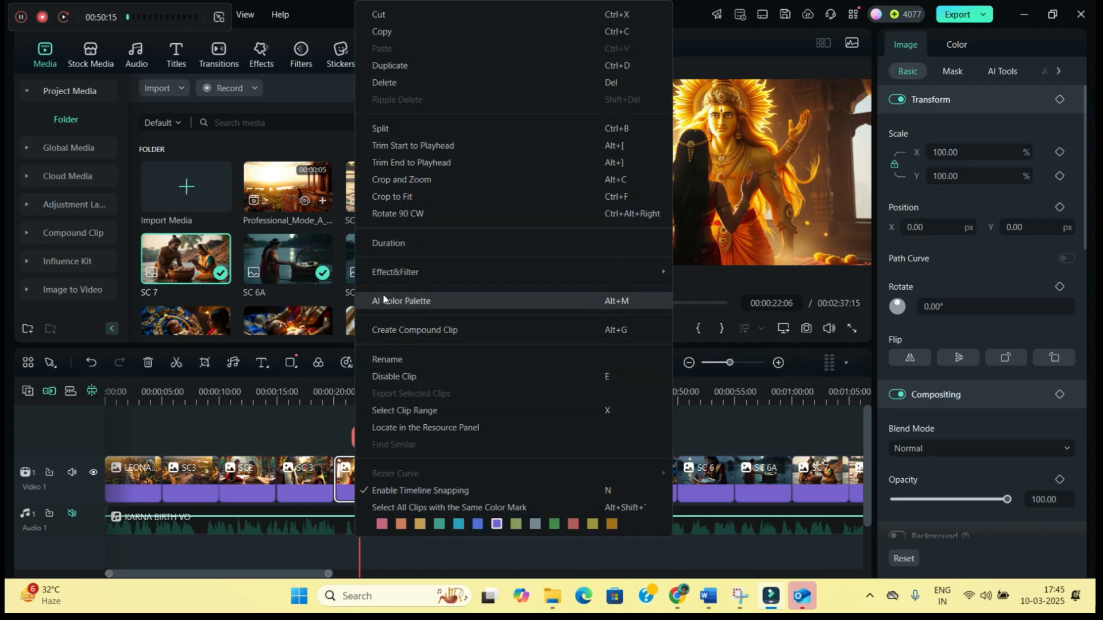
pyautogui.click(406, 180)
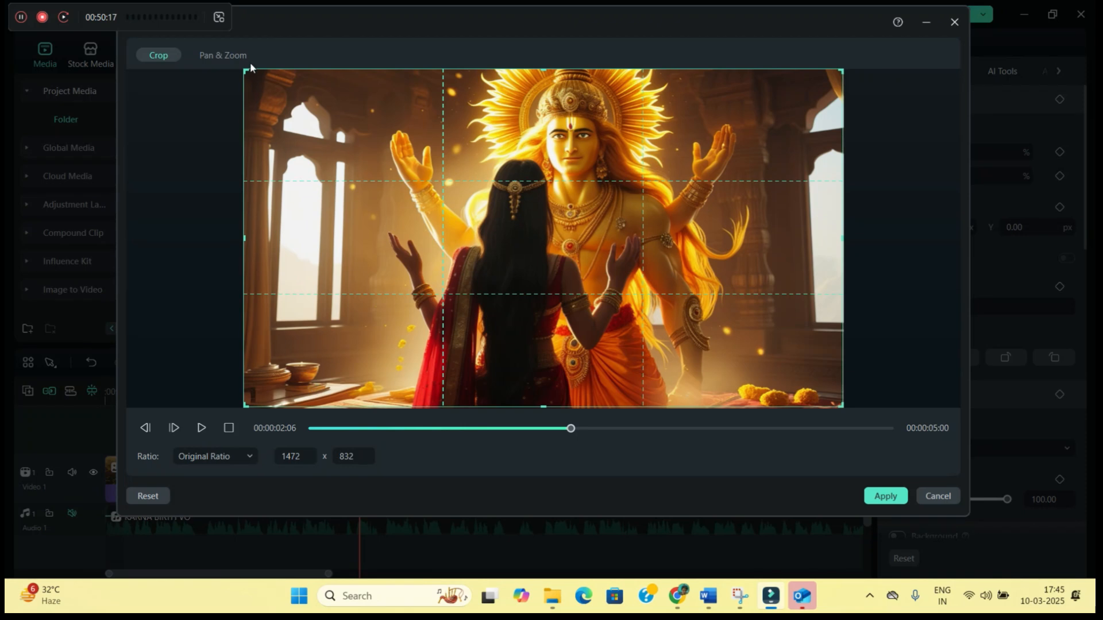
pyautogui.click(223, 55)
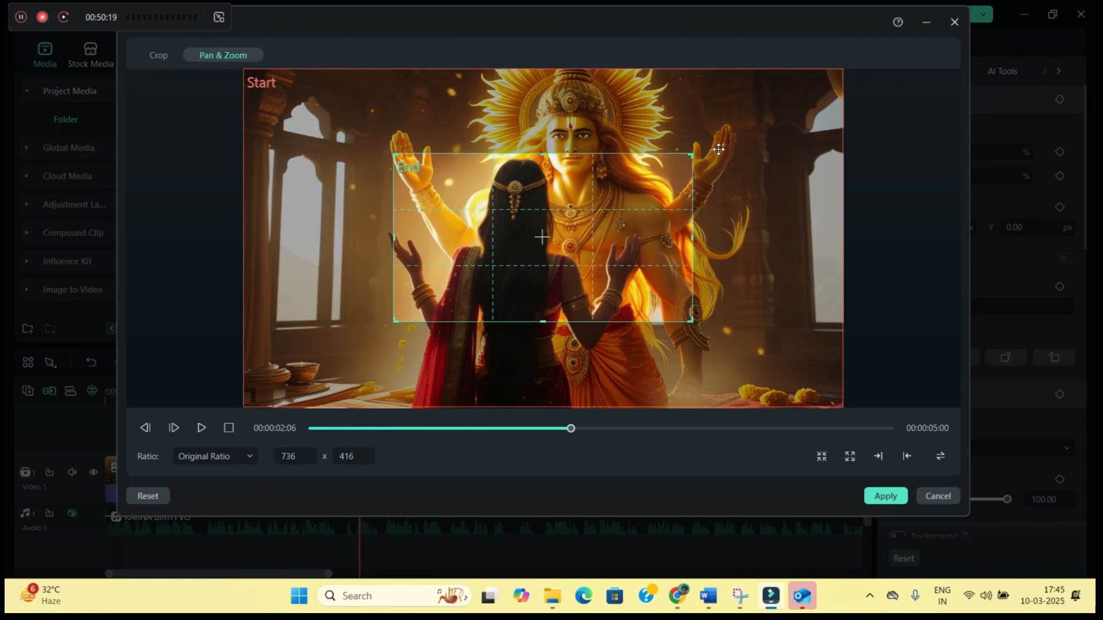
pyautogui.moveTo(694, 156); pyautogui.dragTo(793, 98)
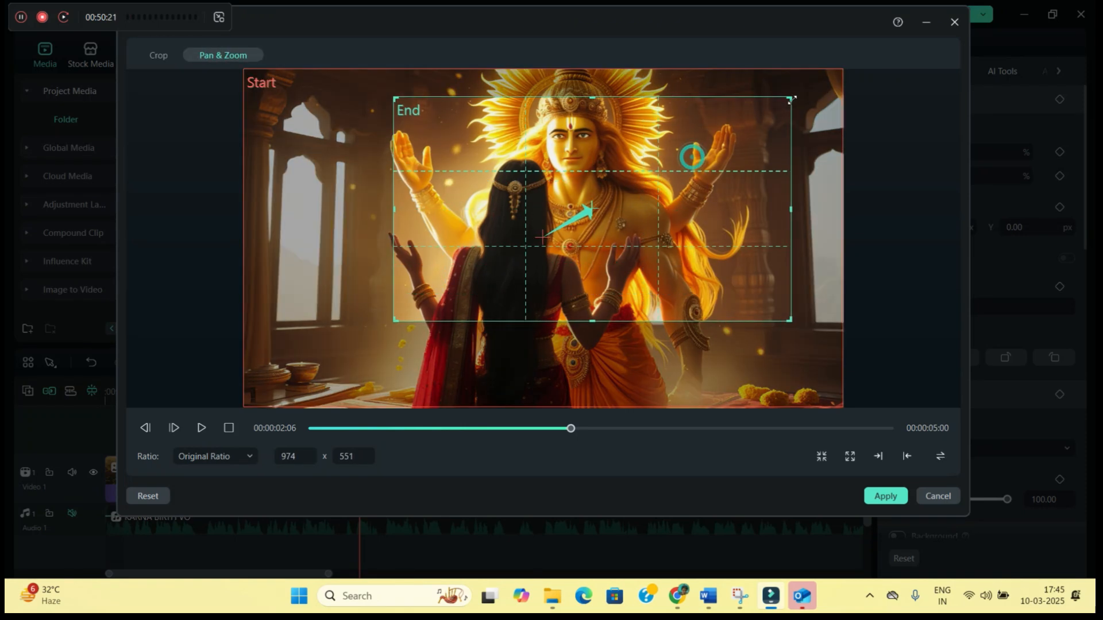
pyautogui.moveTo(749, 177); pyautogui.dragTo(703, 147)
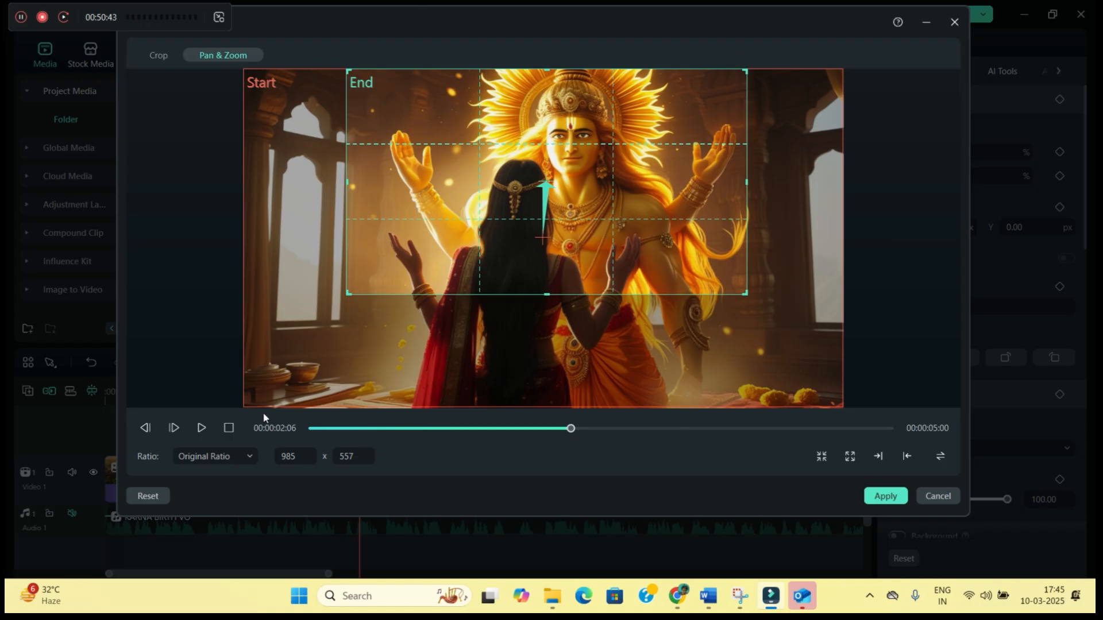
pyautogui.click(941, 458)
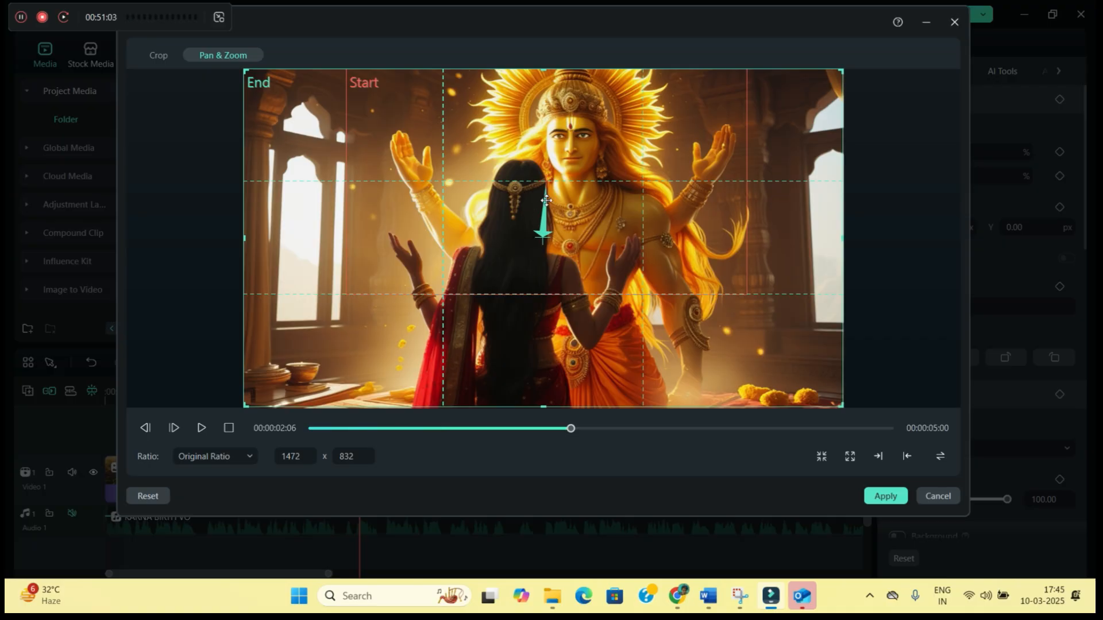
pyautogui.click(885, 496)
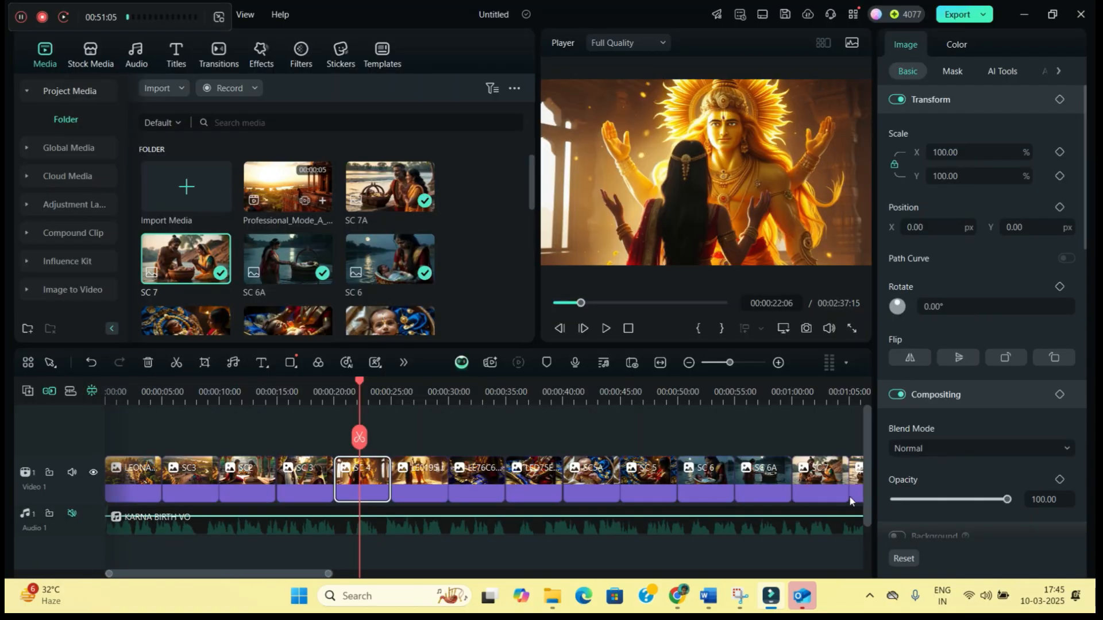
# Play back the sun god clip from 20 seconds to preview its zoom
pyautogui.moveTo(358, 432); pyautogui.dragTo(333, 439)
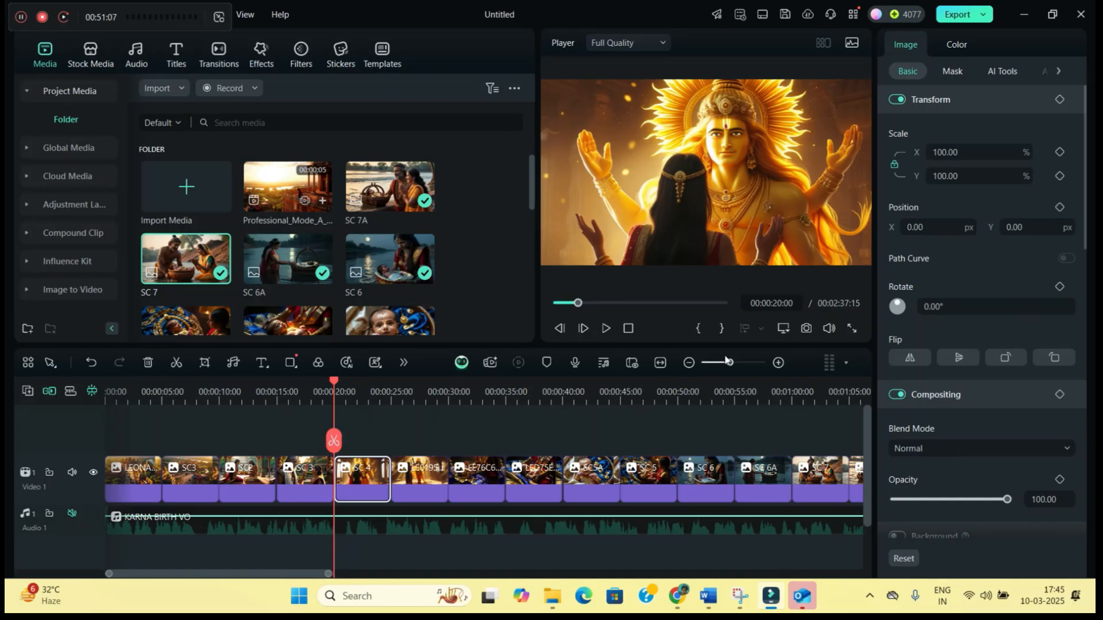
pyautogui.click(607, 328)
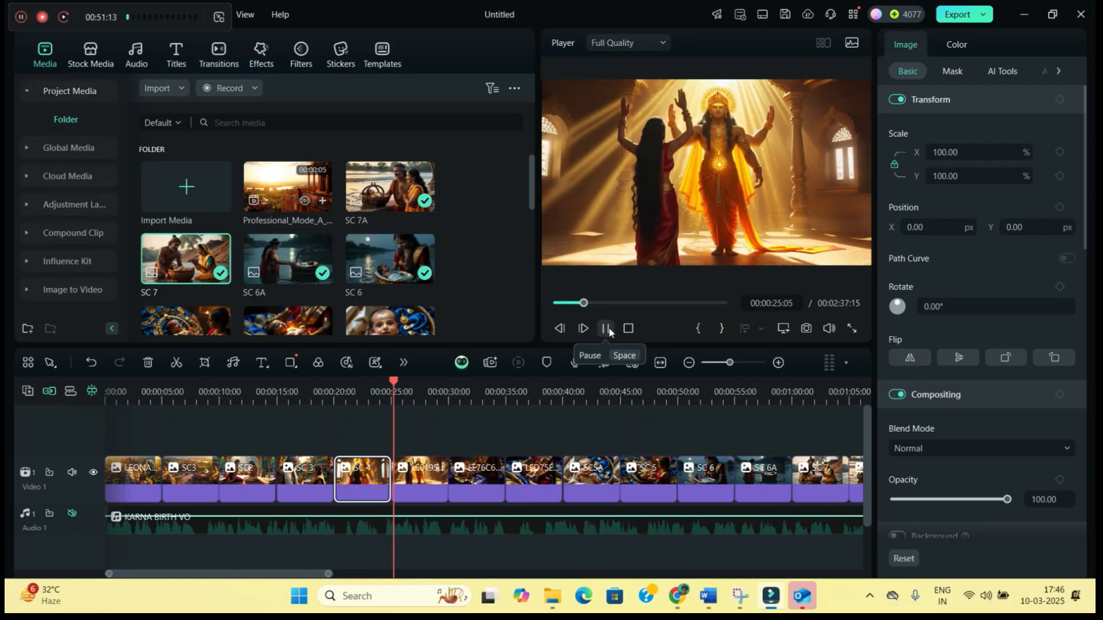
pyautogui.click(607, 329)
# Browse the Light and Energy video effects for an overlay suited to the sun god clip
pyautogui.moveTo(409, 442); pyautogui.dragTo(362, 443)
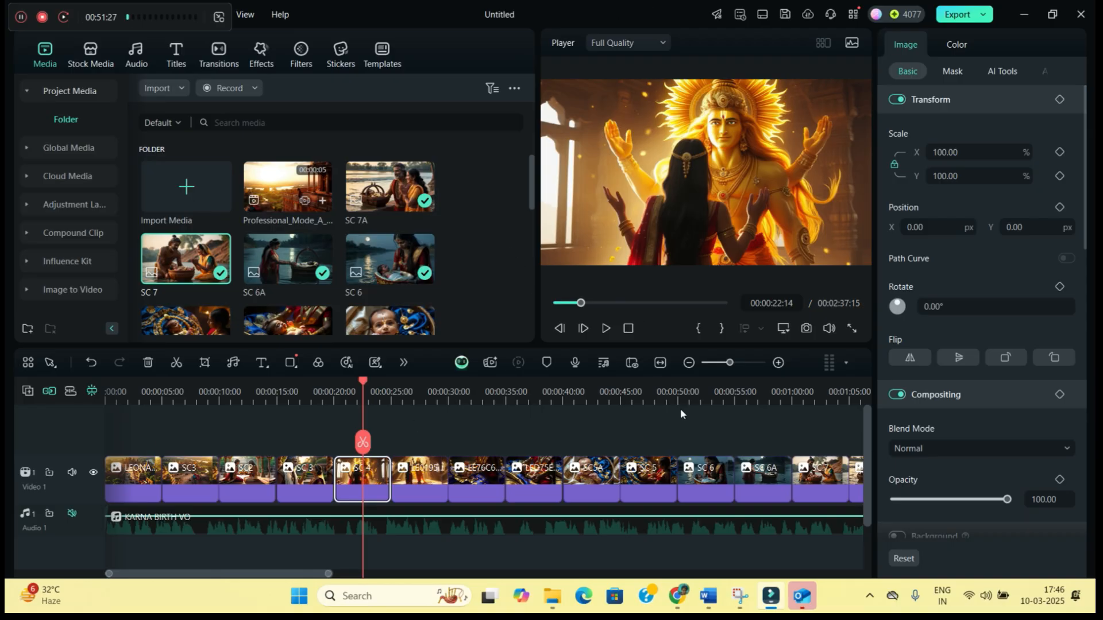
pyautogui.click(261, 52)
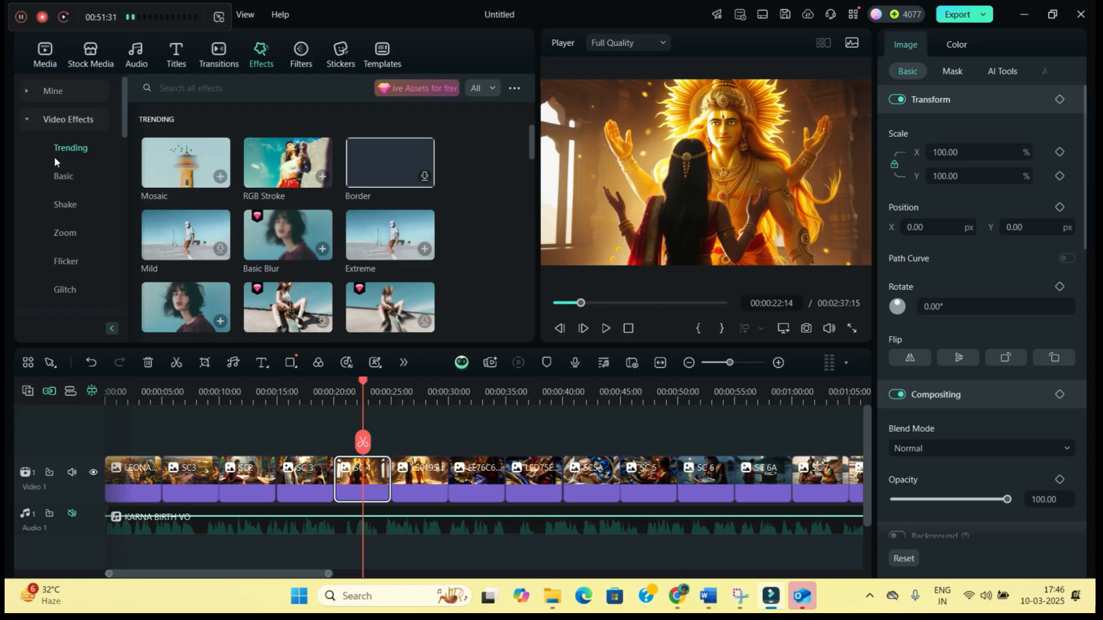
pyautogui.click(58, 119)
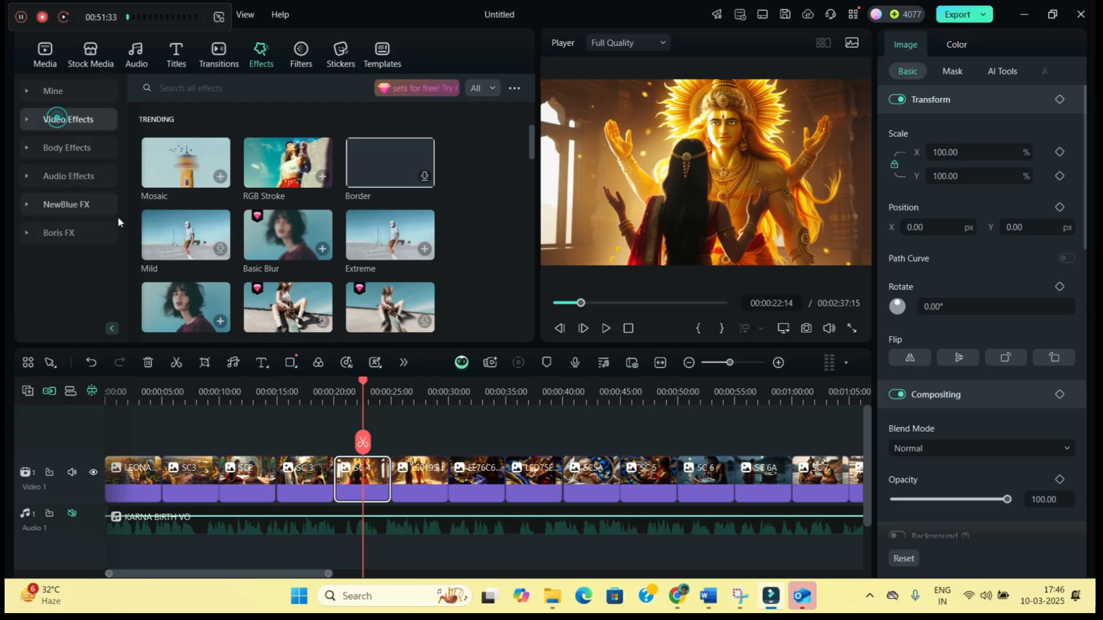
pyautogui.click(94, 112)
pyautogui.scroll(-3, 67, 243)
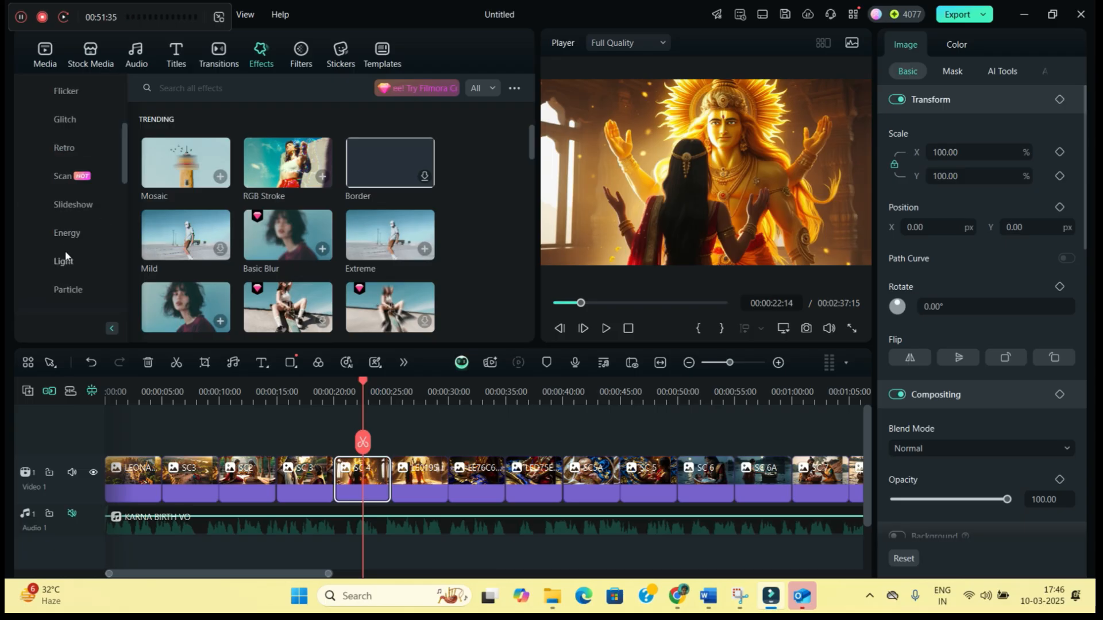
pyautogui.click(63, 261)
pyautogui.scroll(-3, 212, 223)
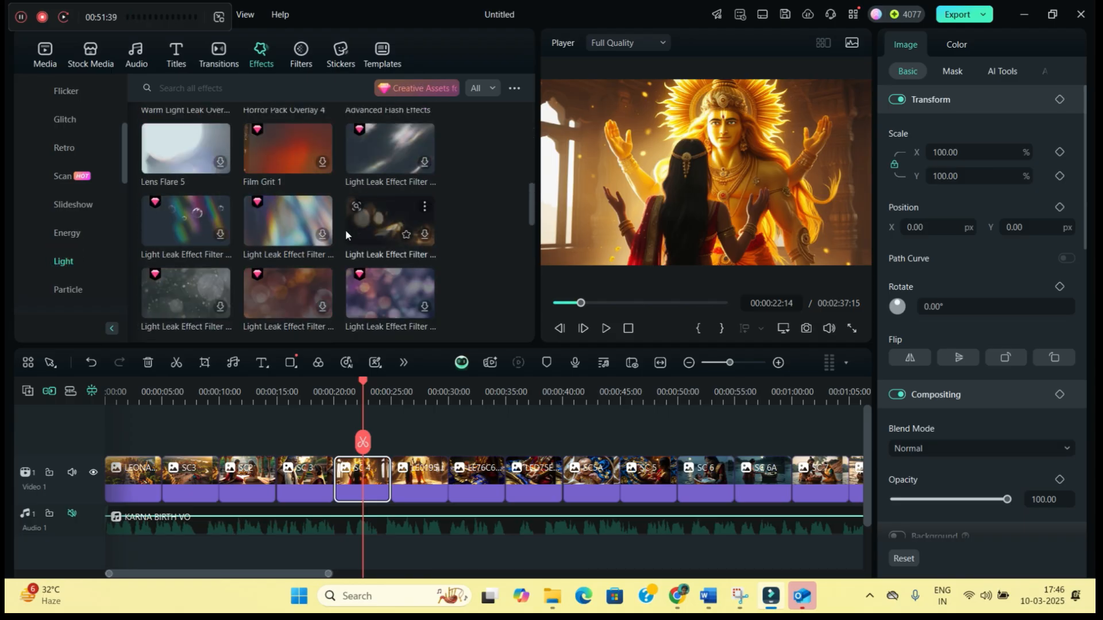
pyautogui.scroll(-5, 321, 241)
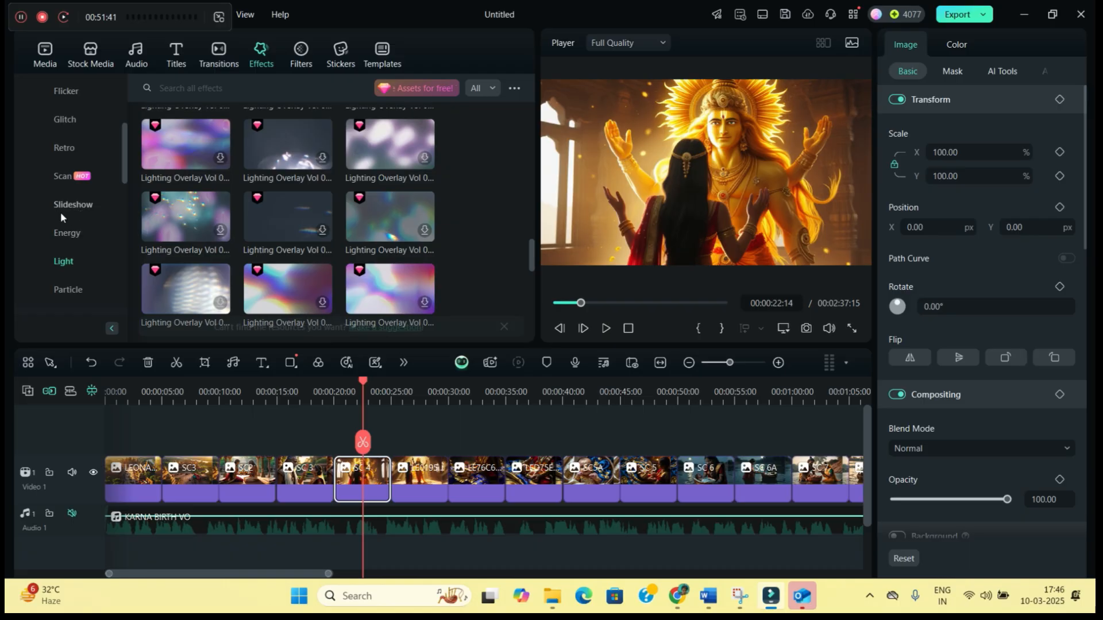
pyautogui.click(69, 231)
pyautogui.scroll(-5, 368, 233)
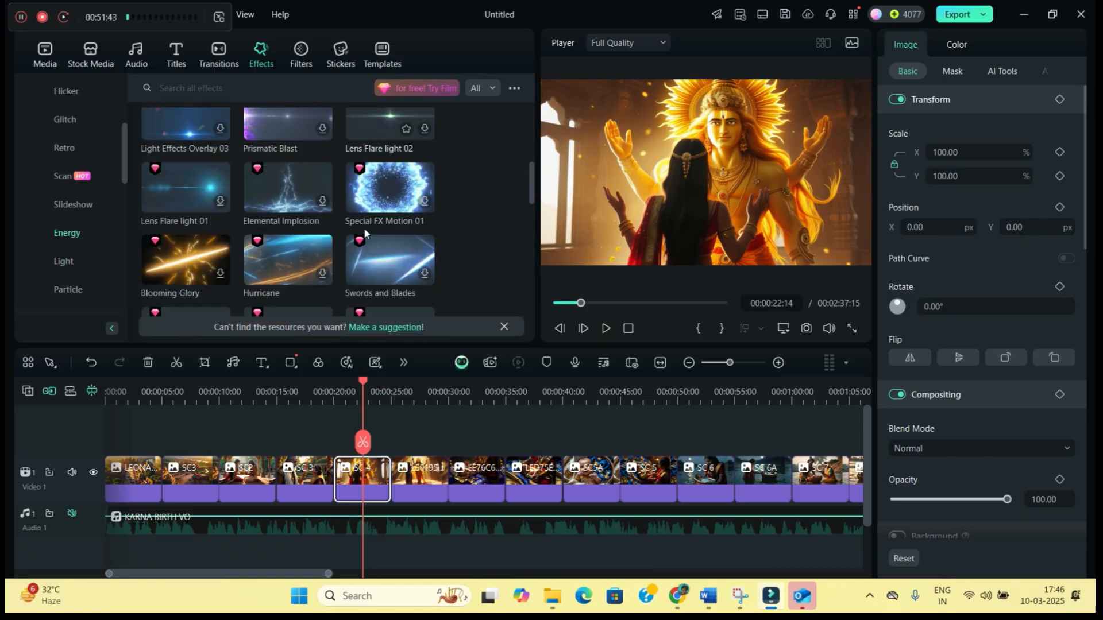
pyautogui.scroll(-5, 323, 259)
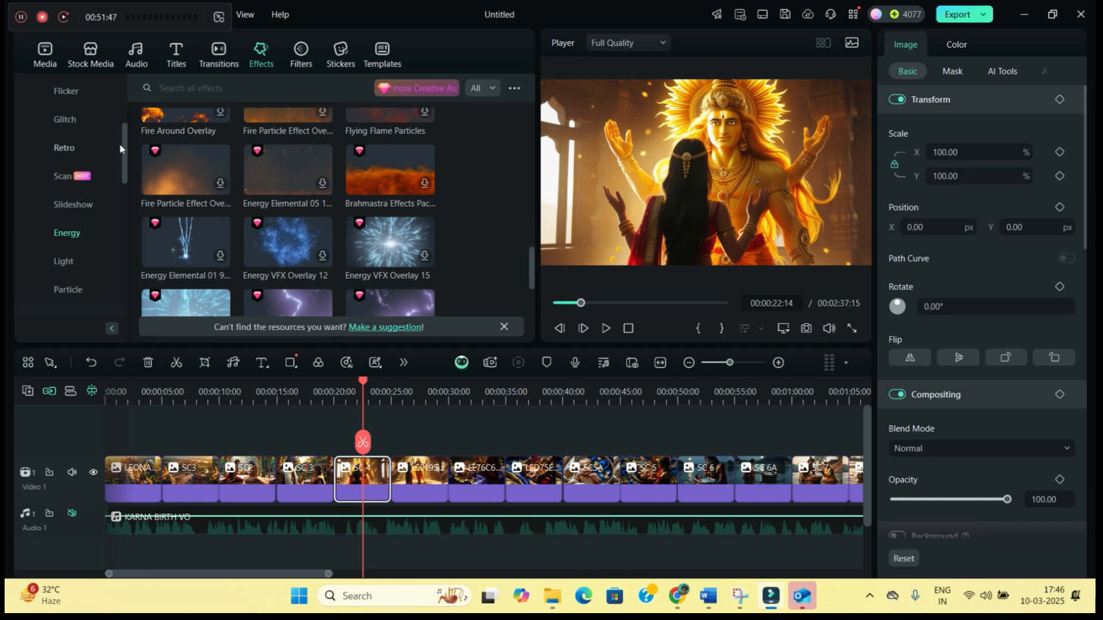
pyautogui.scroll(3, 123, 139)
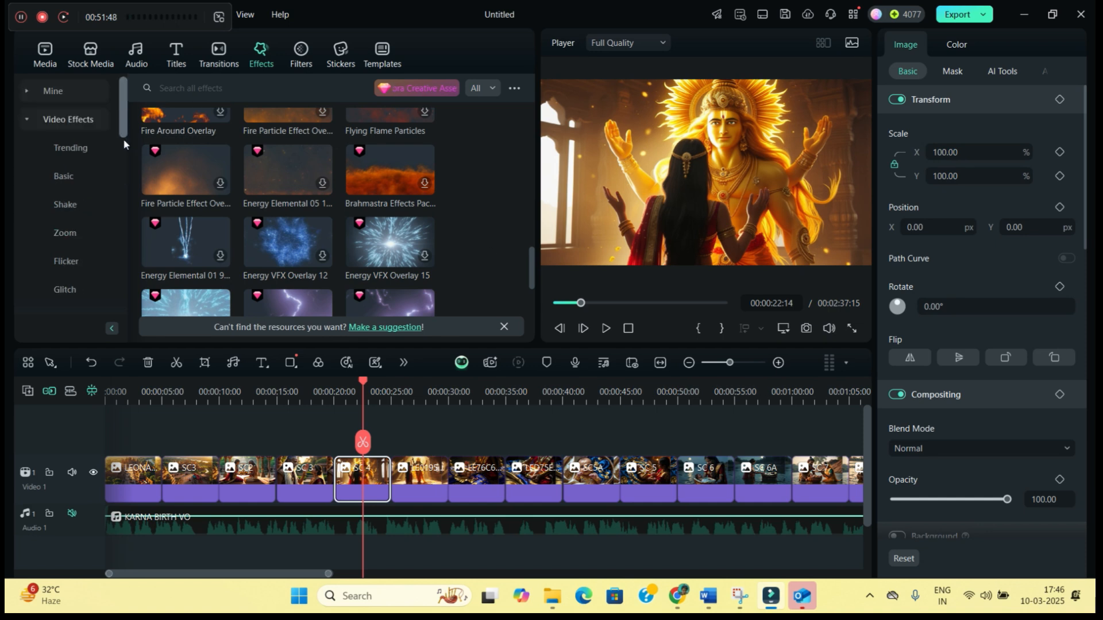
# Add the favorite Star Particle Effect overlay above the SC 4 clip at 20 seconds and set its opacity to 86%
pyautogui.click(58, 92)
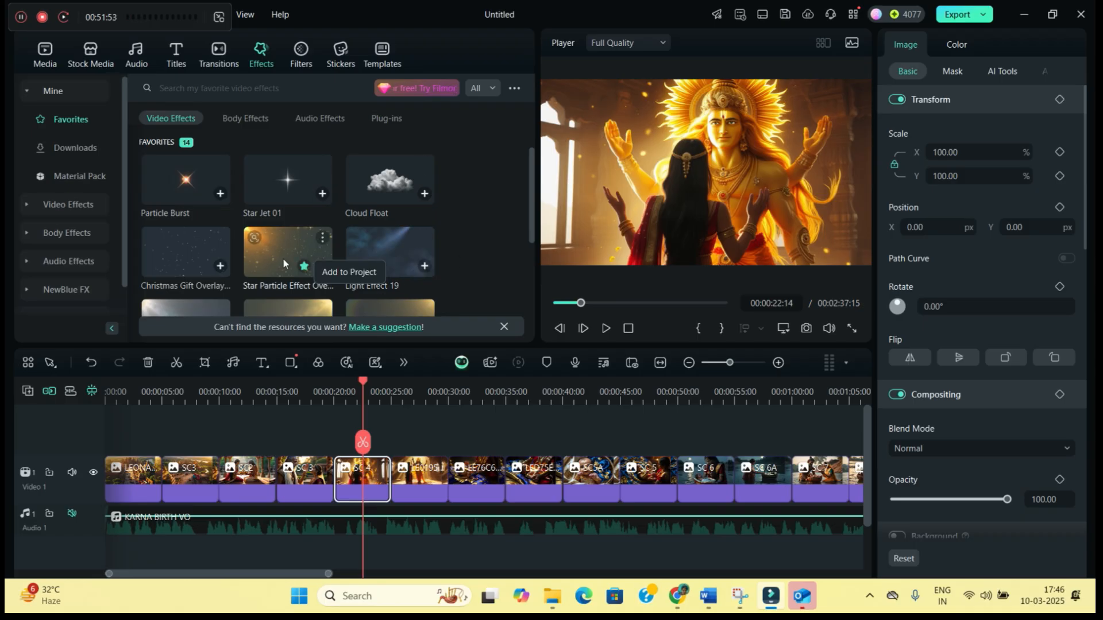
pyautogui.moveTo(284, 264); pyautogui.dragTo(340, 442)
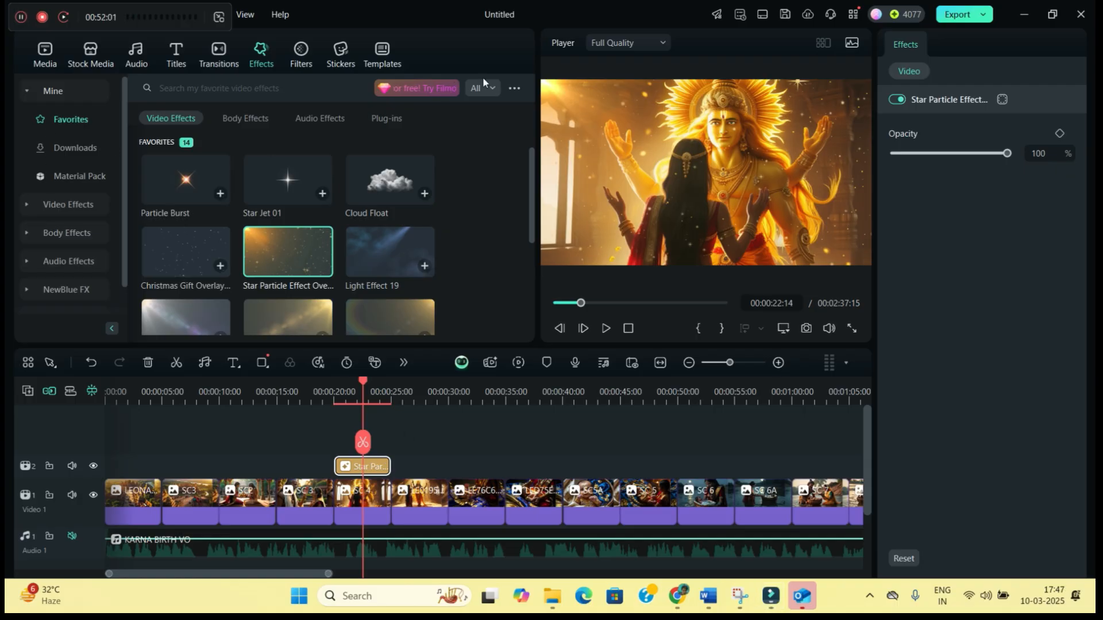
pyautogui.click(372, 465)
pyautogui.click(1006, 154)
pyautogui.moveTo(1006, 154); pyautogui.dragTo(1000, 154)
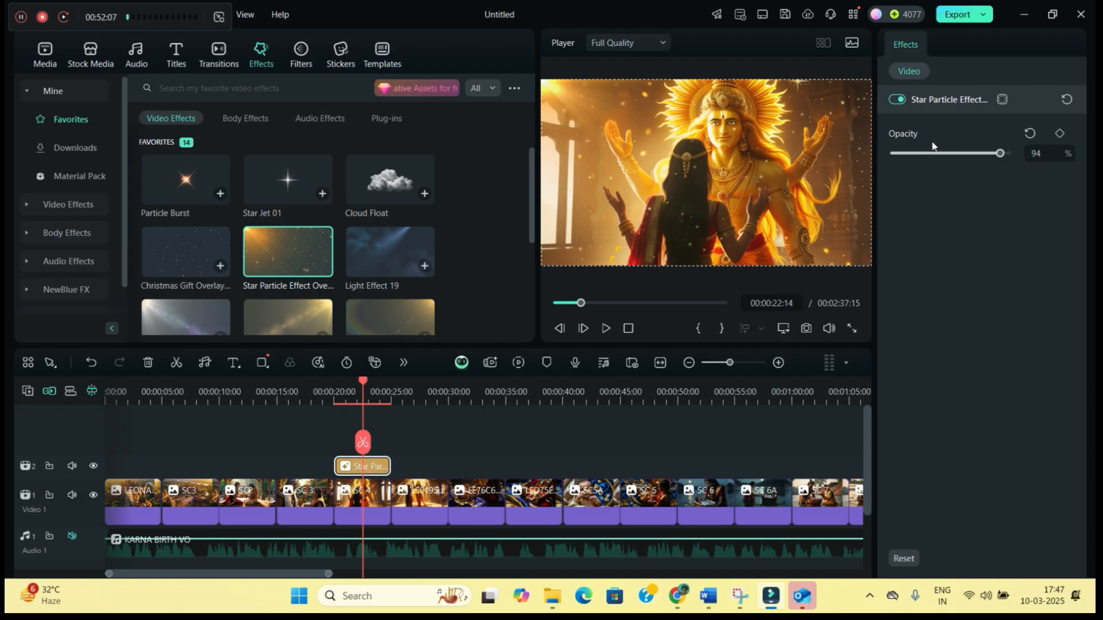
pyautogui.moveTo(1000, 153)
pyautogui.mouseDown()
pyautogui.moveTo(927, 156)
pyautogui.moveTo(991, 161)
pyautogui.mouseUp()
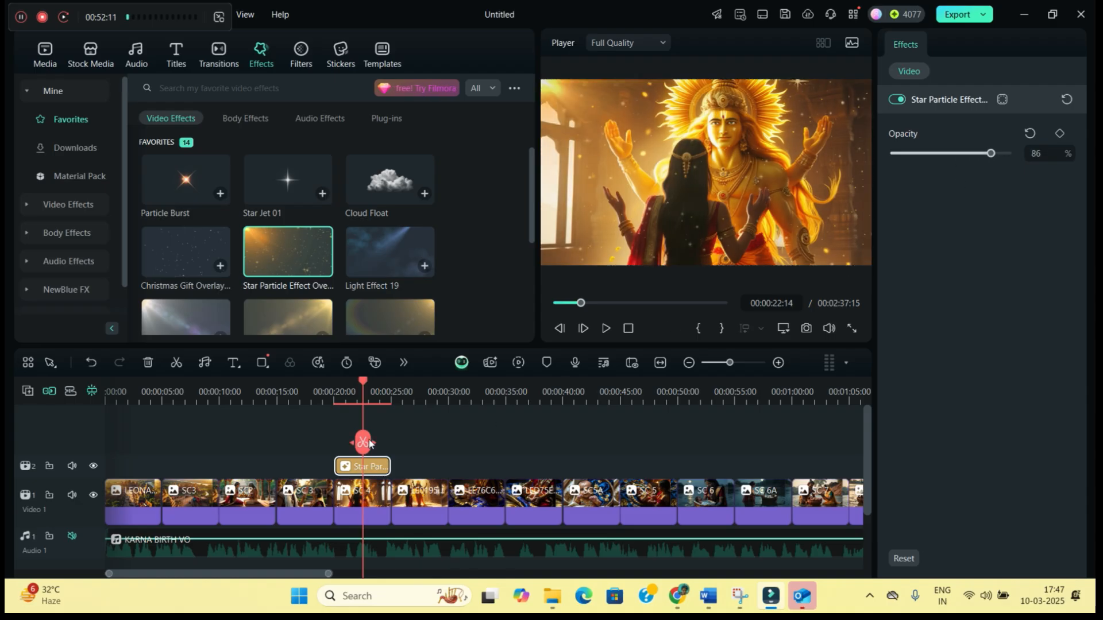
# Play back the SC 4 clip from 20 seconds to preview the star particle overlay
pyautogui.moveTo(371, 443); pyautogui.dragTo(334, 449)
pyautogui.click(605, 331)
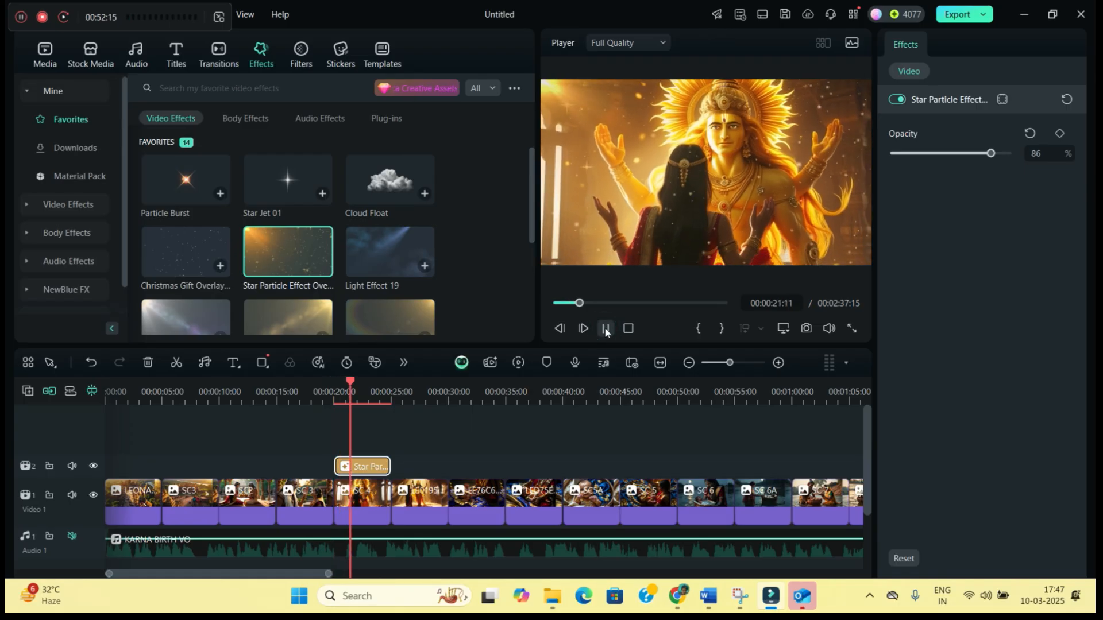
pyautogui.click(606, 330)
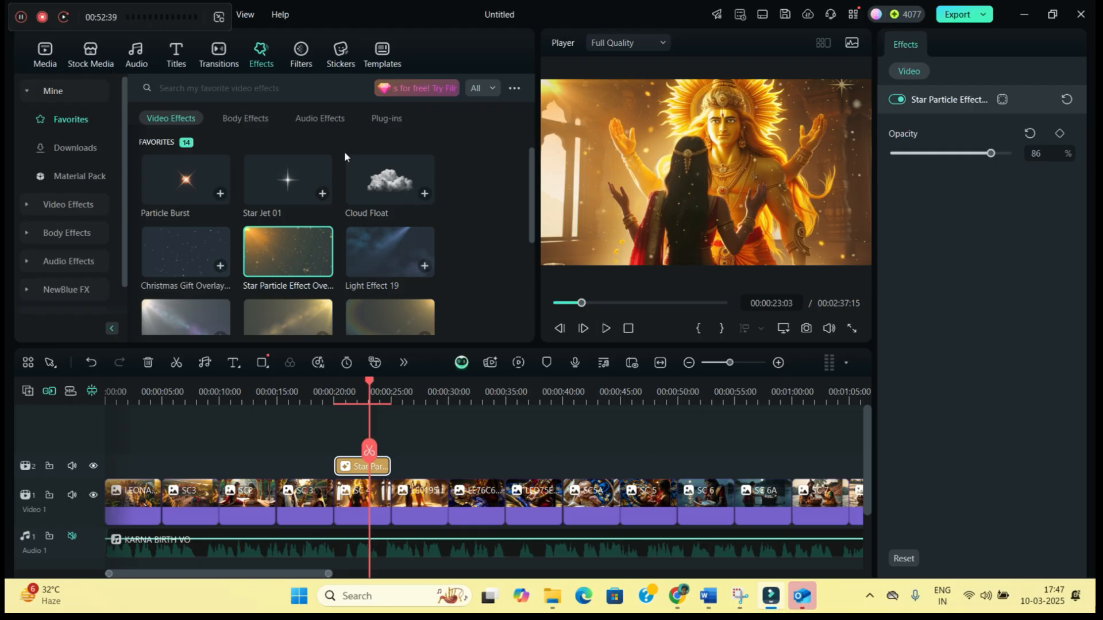
# Look through the trending, favorite and downloaded stickers for an element for the sun god scene
pyautogui.click(341, 53)
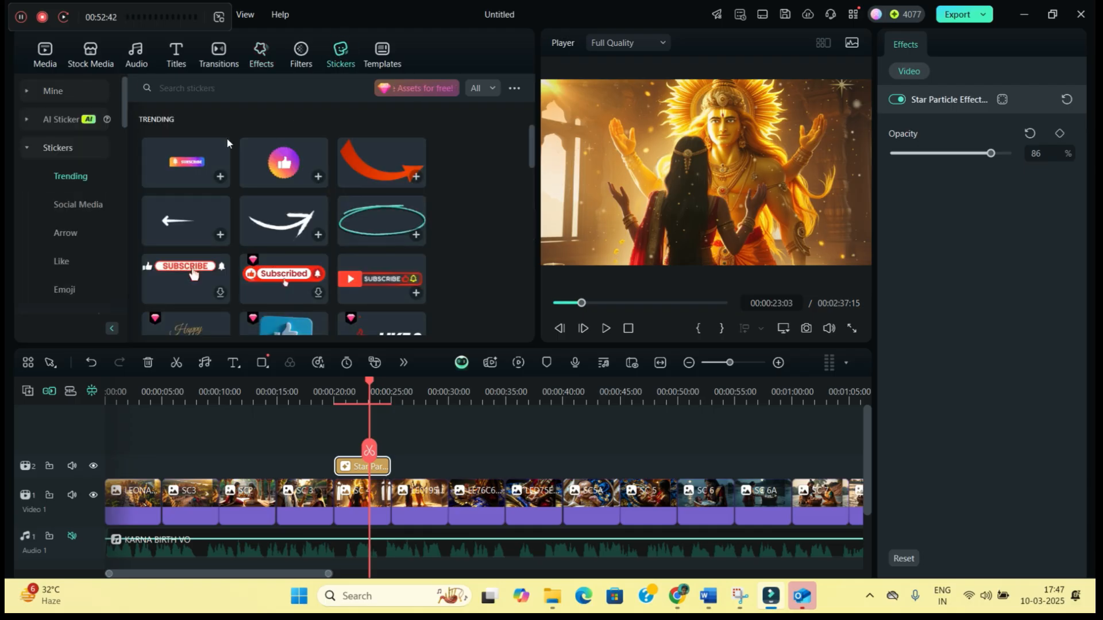
pyautogui.moveTo(302, 229)
pyautogui.scroll(-6, 295, 219)
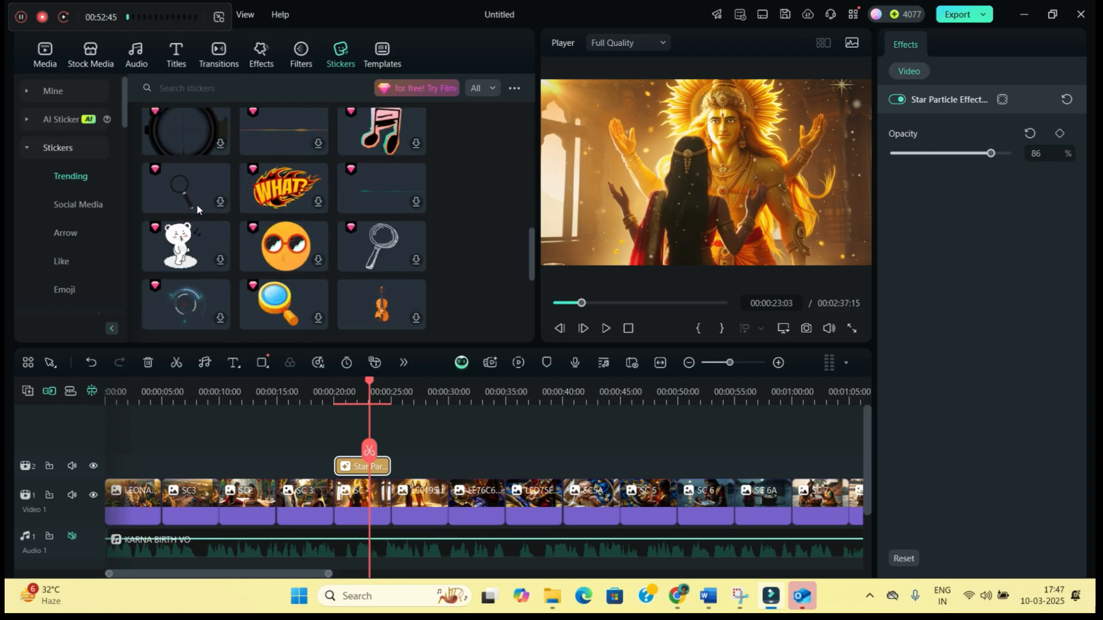
pyautogui.click(53, 90)
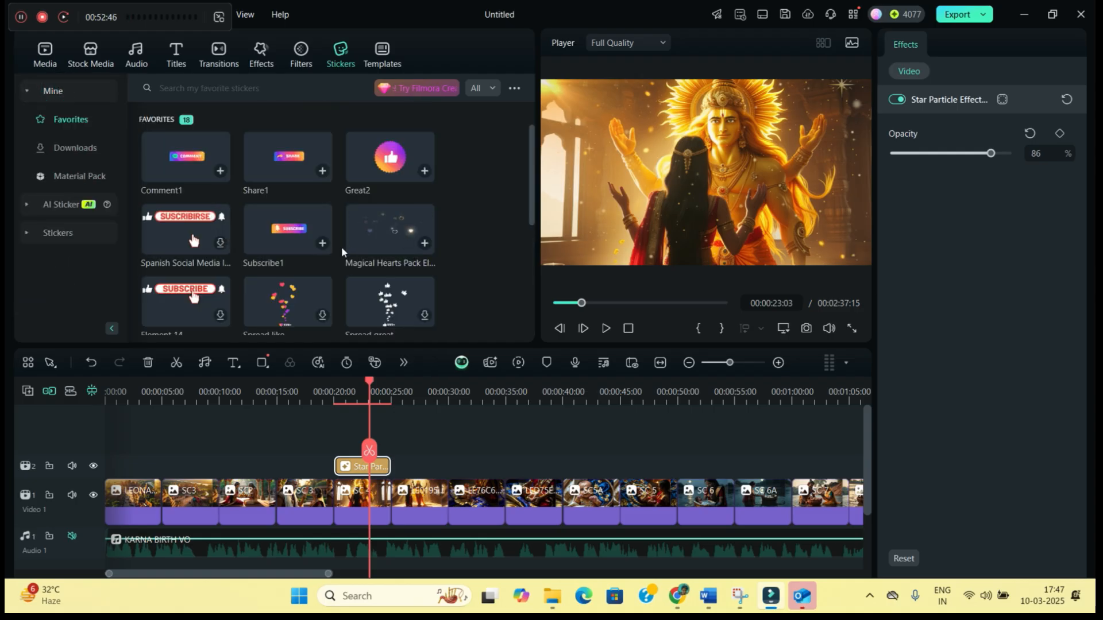
pyautogui.scroll(-5, 341, 246)
pyautogui.scroll(3, 301, 232)
pyautogui.scroll(-5, 243, 235)
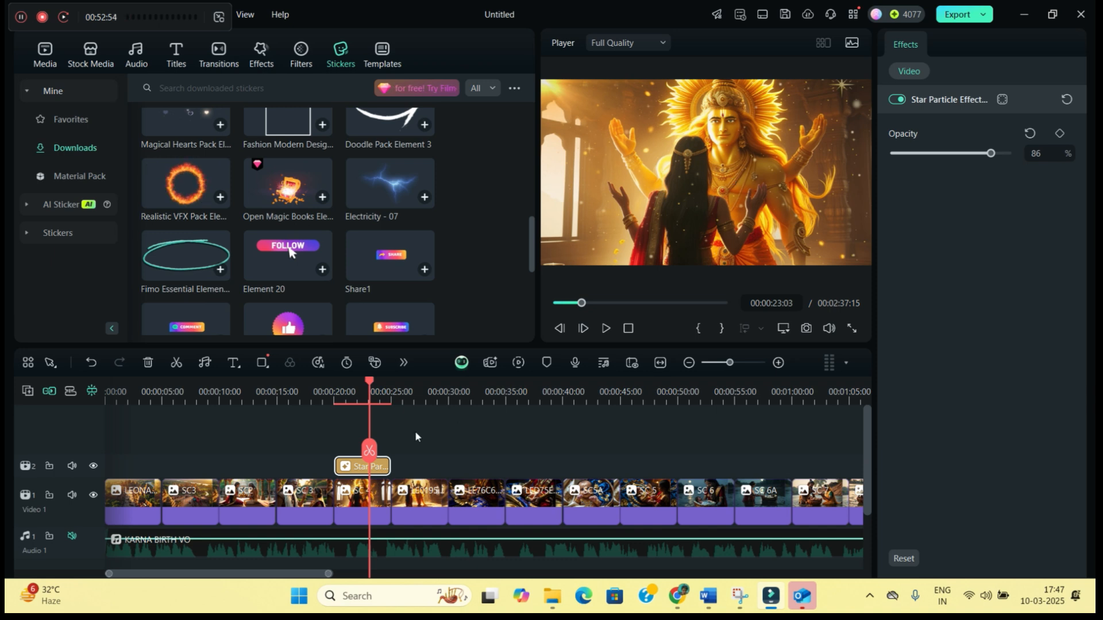
# Place a duplicate of the SC 4 clip on a new track above the star particle effect, starting at 20 seconds
pyautogui.click(353, 506)
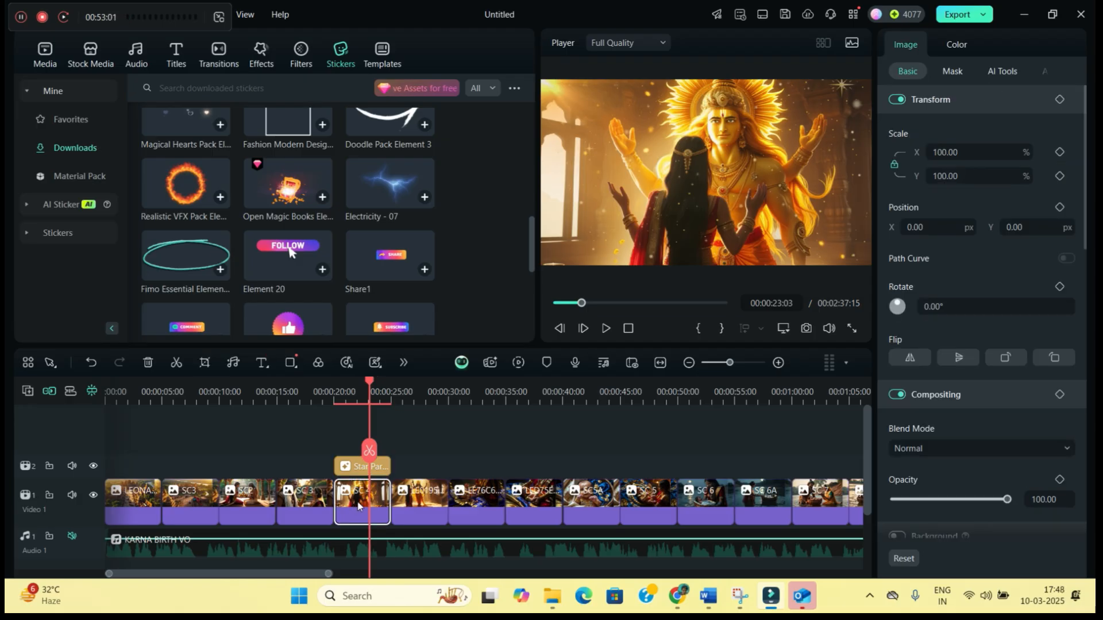
pyautogui.moveTo(358, 505); pyautogui.dragTo(358, 450)
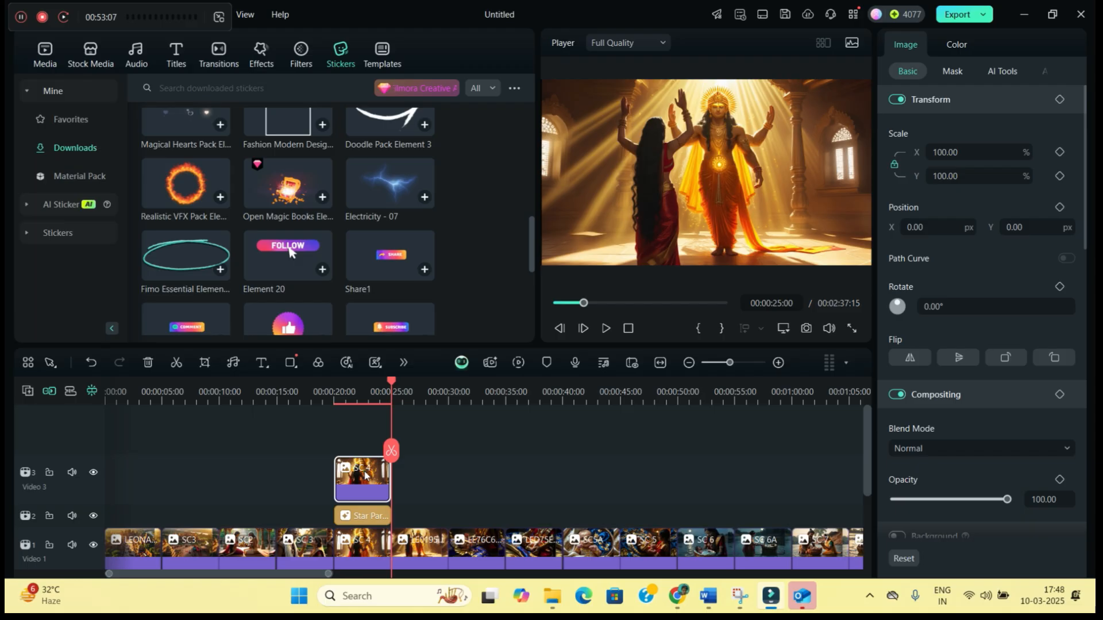
pyautogui.press('Up')
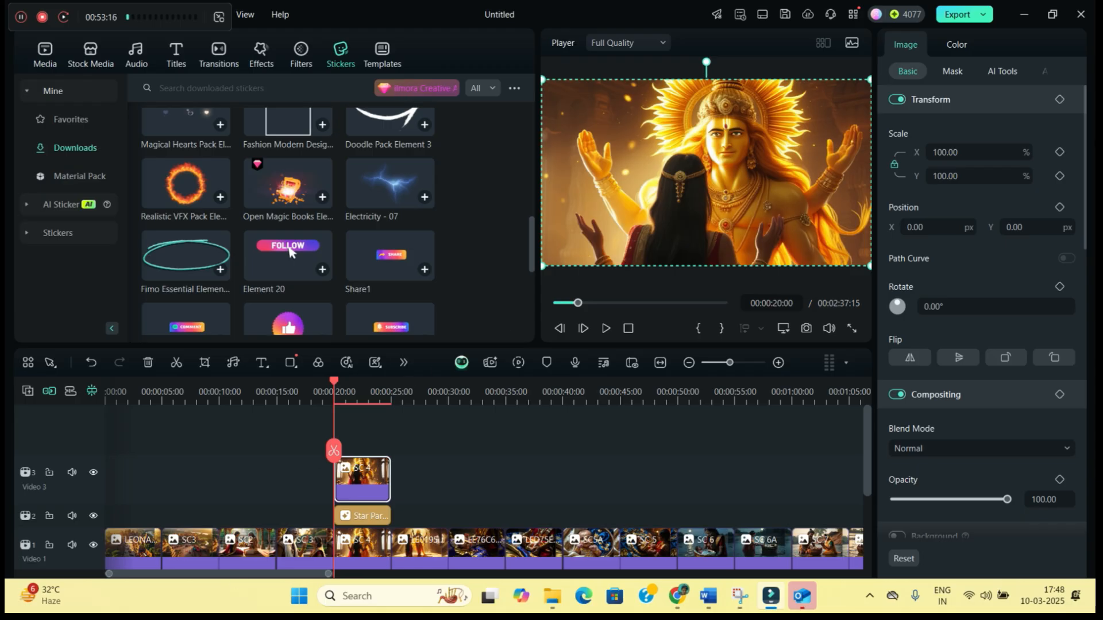
# Enable AI Portrait Cutout on the duplicated SC 4 clip and set its model to Quick Cutout Mode
pyautogui.click(1002, 73)
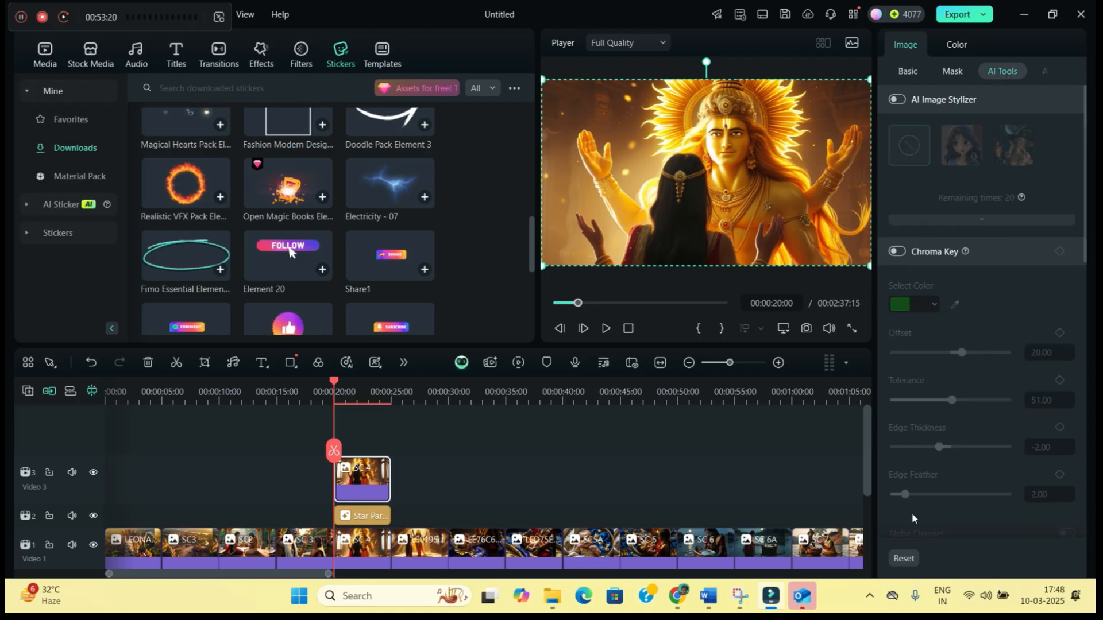
pyautogui.scroll(-3, 912, 512)
pyautogui.click(895, 448)
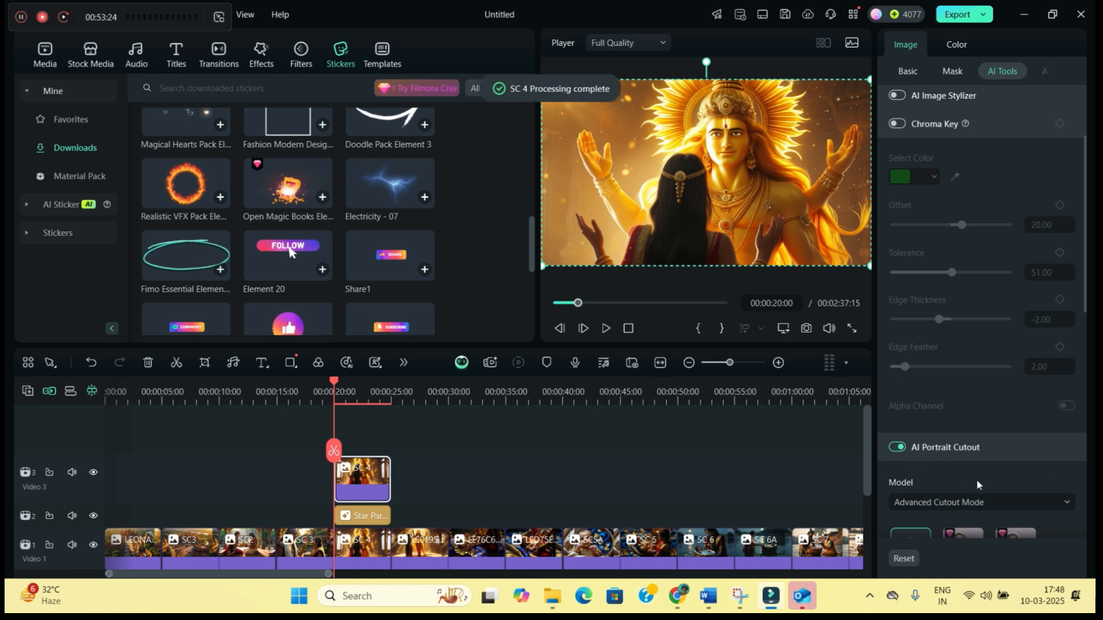
pyautogui.scroll(-2, 977, 484)
pyautogui.click(1027, 389)
pyautogui.click(334, 448)
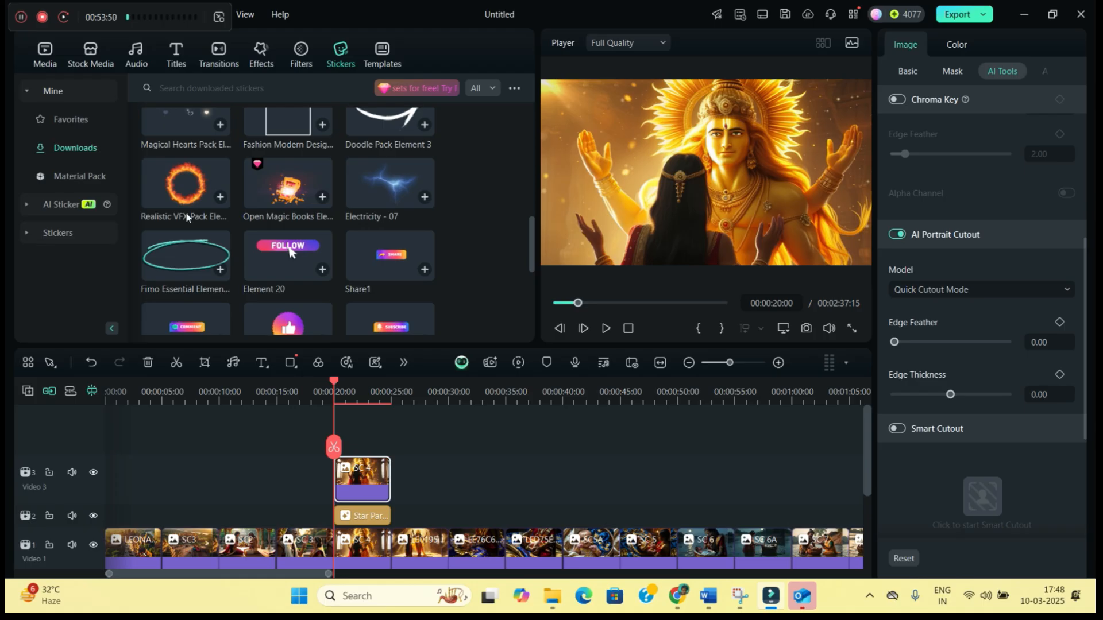
# Insert the Realistic VFX Pack fire ring sticker beneath the SC 4 cutout at 20 seconds, sized and positioned around the sun god's head
pyautogui.moveTo(189, 178); pyautogui.dragTo(350, 502)
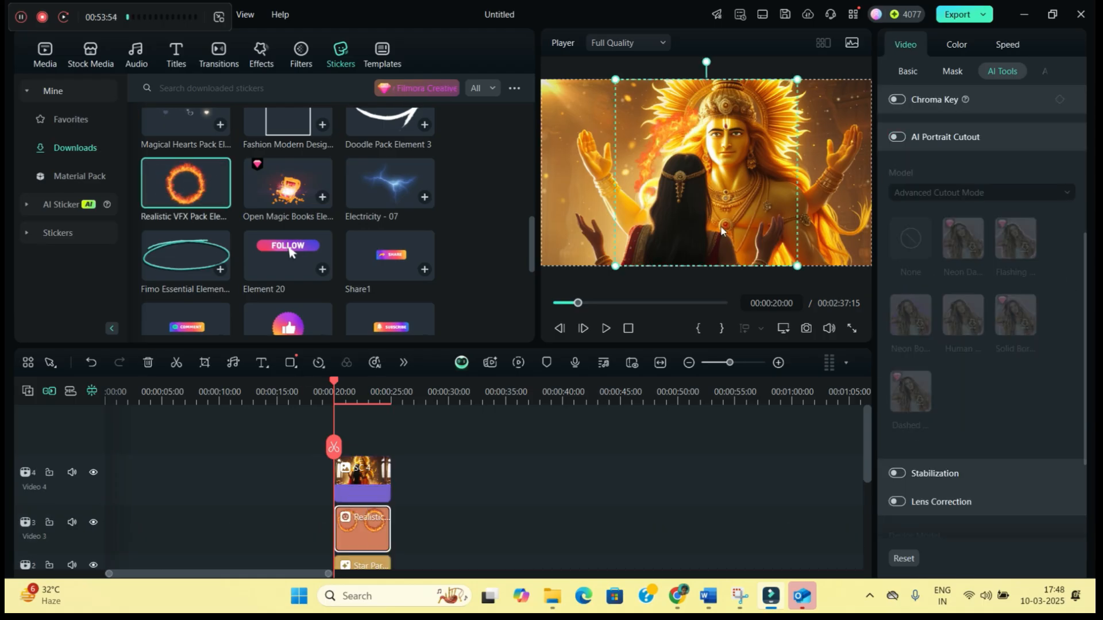
pyautogui.moveTo(334, 447); pyautogui.dragTo(351, 447)
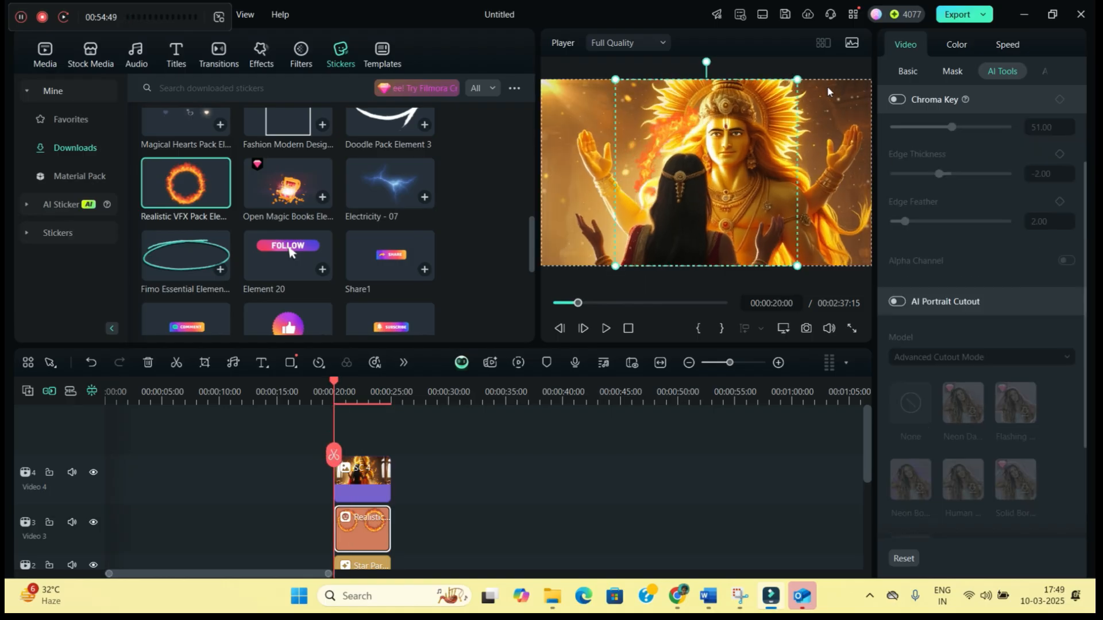
pyautogui.moveTo(360, 484); pyautogui.dragTo(491, 484)
pyautogui.click(352, 529)
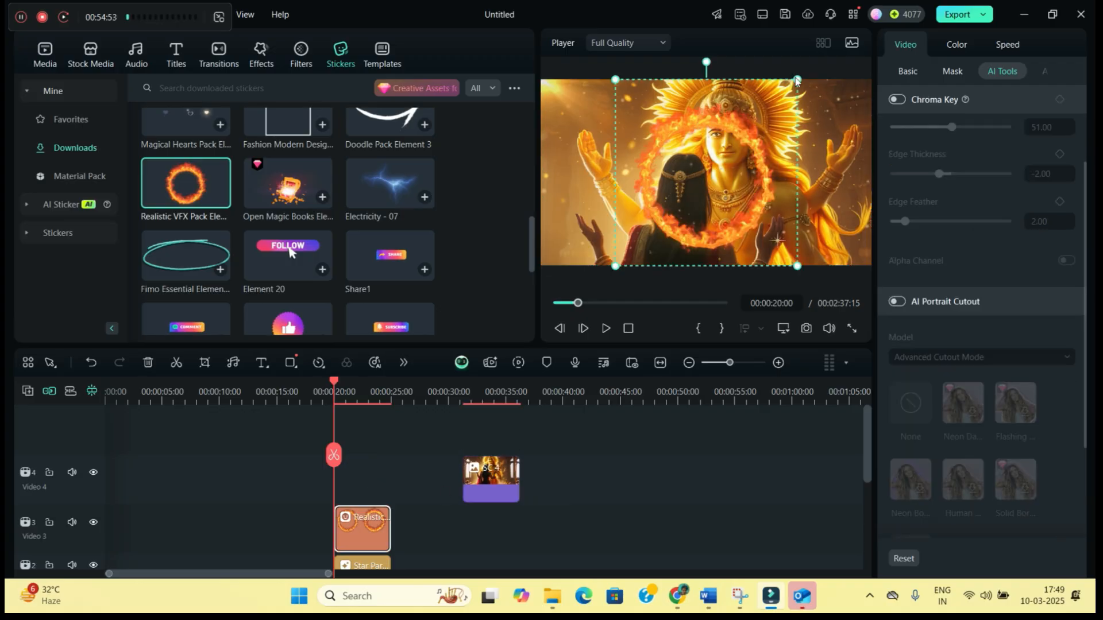
pyautogui.moveTo(797, 80); pyautogui.dragTo(773, 109)
pyautogui.moveTo(759, 172); pyautogui.dragTo(763, 103)
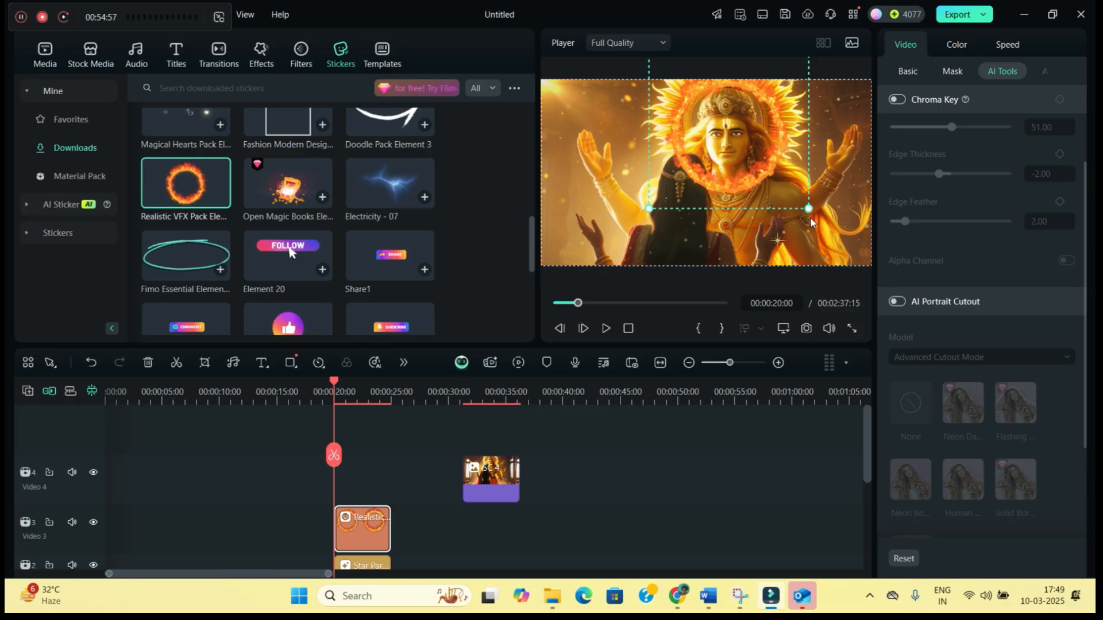
pyautogui.moveTo(808, 209); pyautogui.dragTo(828, 221)
pyautogui.moveTo(783, 183); pyautogui.dragTo(781, 184)
pyautogui.moveTo(485, 480); pyautogui.dragTo(357, 479)
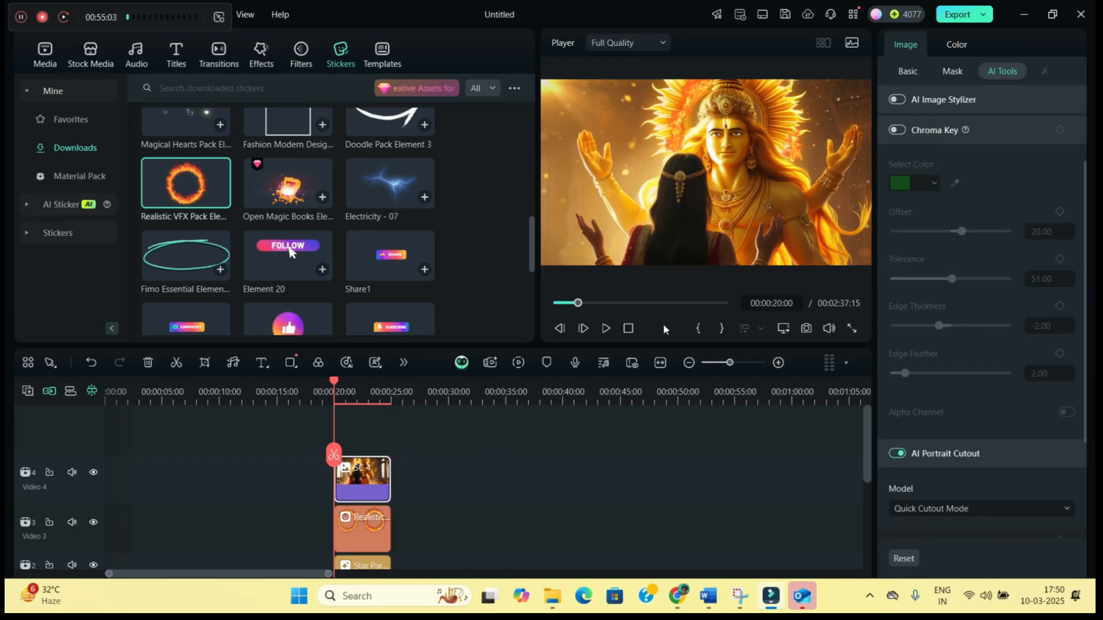
# Play back the layered fire ring scene from 20 seconds and return to about 21:22 to examine the ring
pyautogui.click(606, 331)
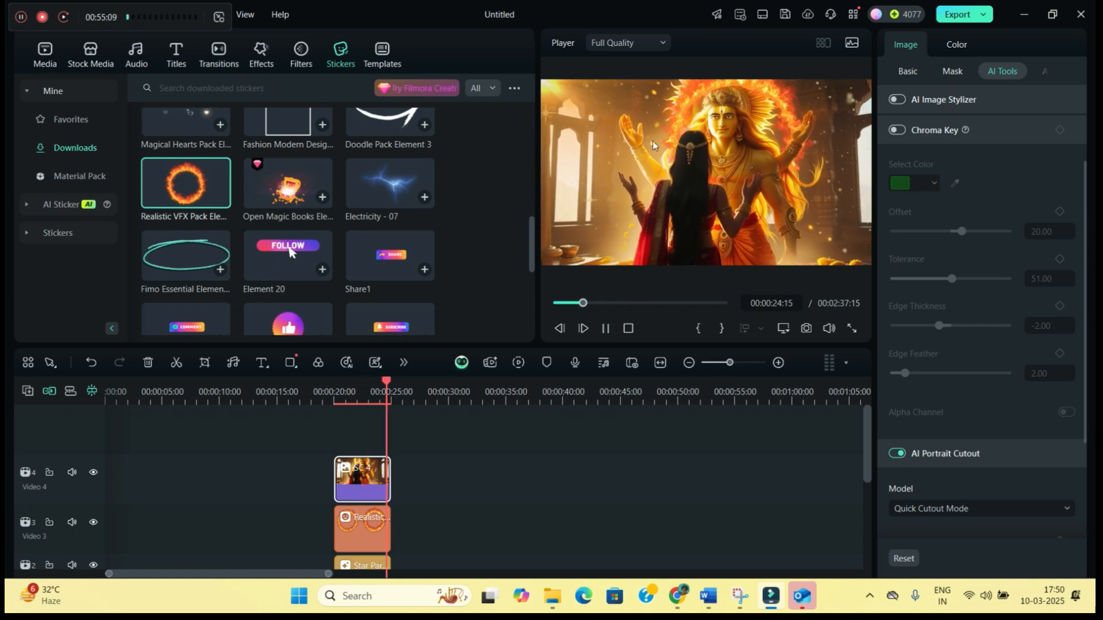
pyautogui.click(606, 328)
pyautogui.moveTo(411, 457); pyautogui.dragTo(355, 460)
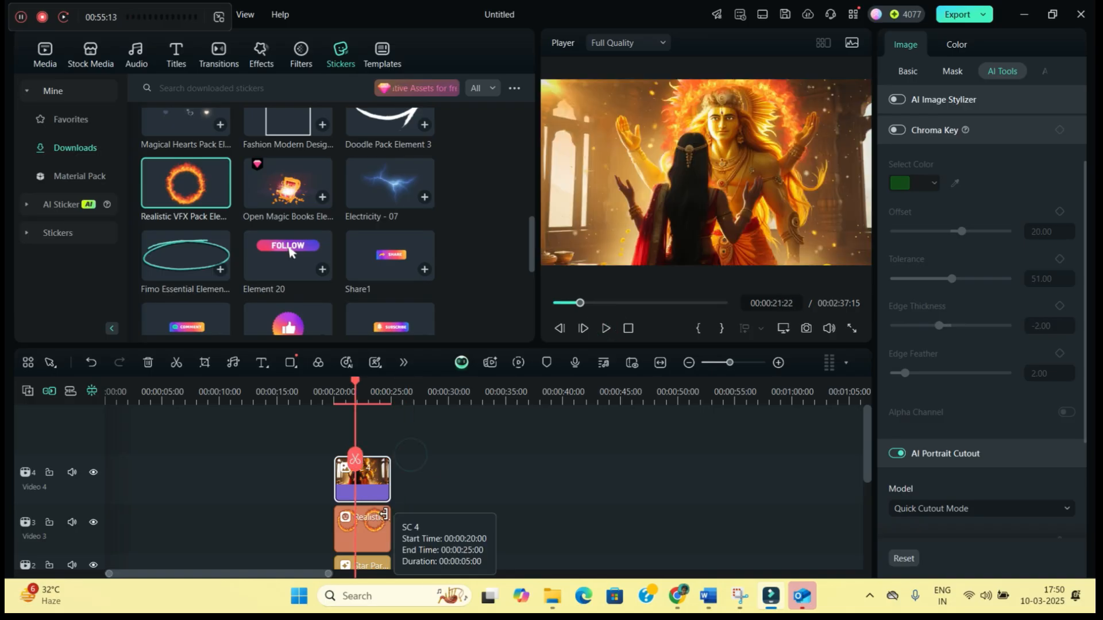
# Shrink the fire ring sticker slightly around the sun god's head and return the playhead to 20 seconds
pyautogui.click(369, 532)
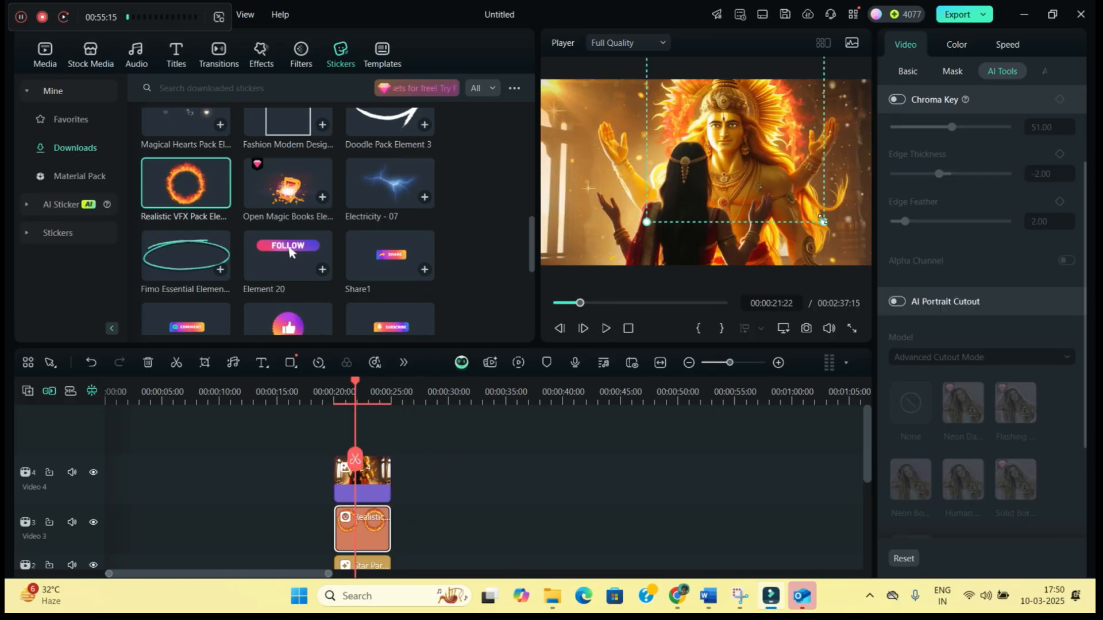
pyautogui.moveTo(801, 204); pyautogui.dragTo(786, 199)
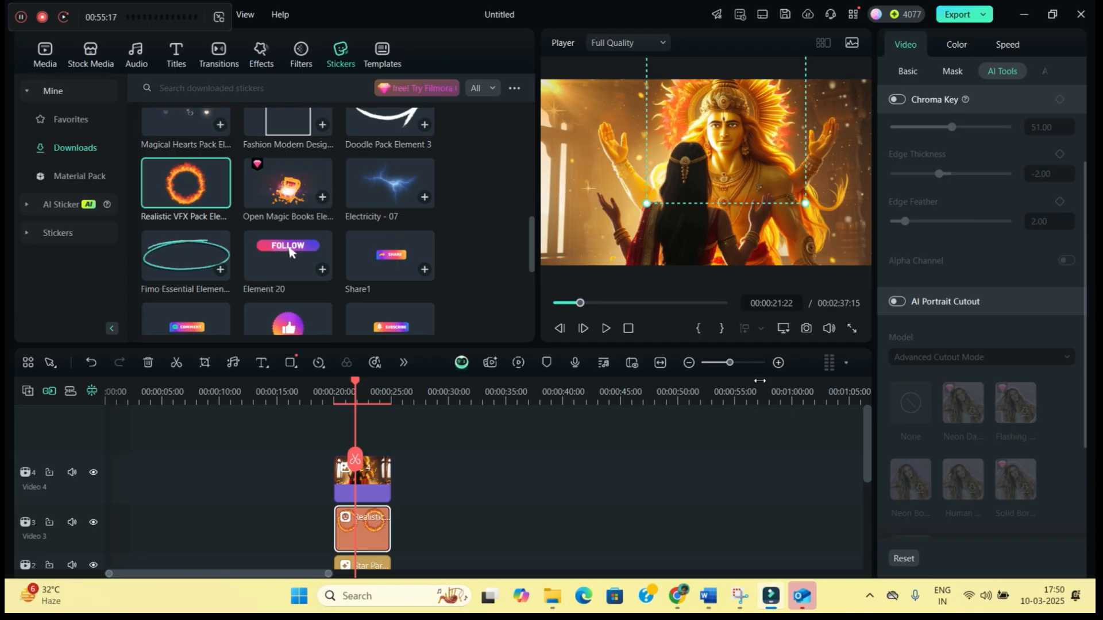
pyautogui.moveTo(357, 462); pyautogui.dragTo(337, 459)
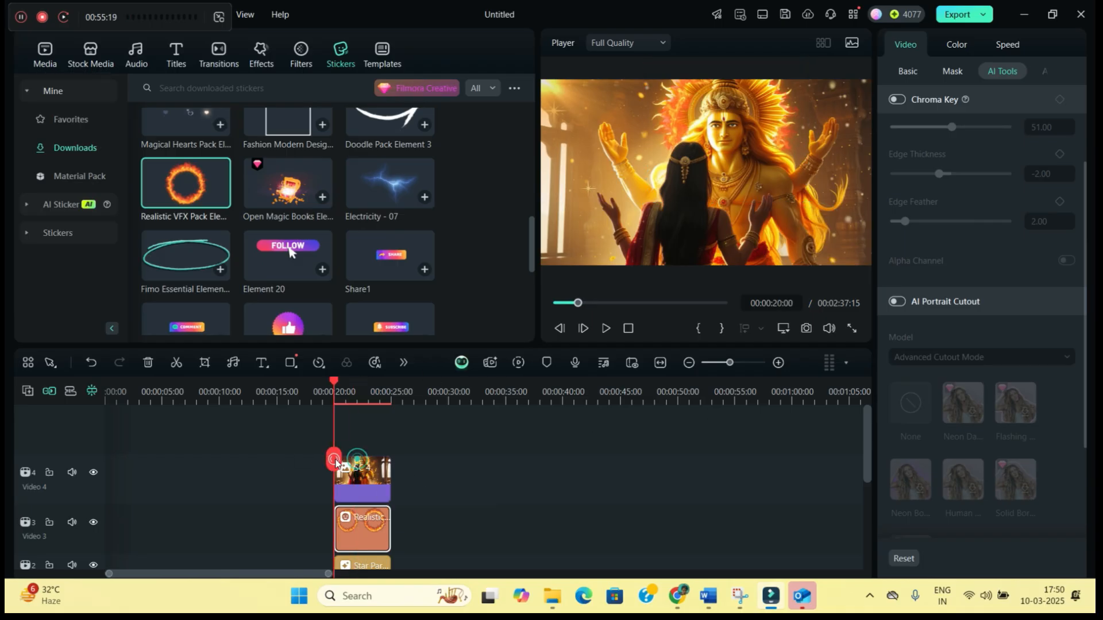
# Play back the layered fire ring scene from 20 seconds to examine the sticker behind the sun god's head
pyautogui.click(608, 328)
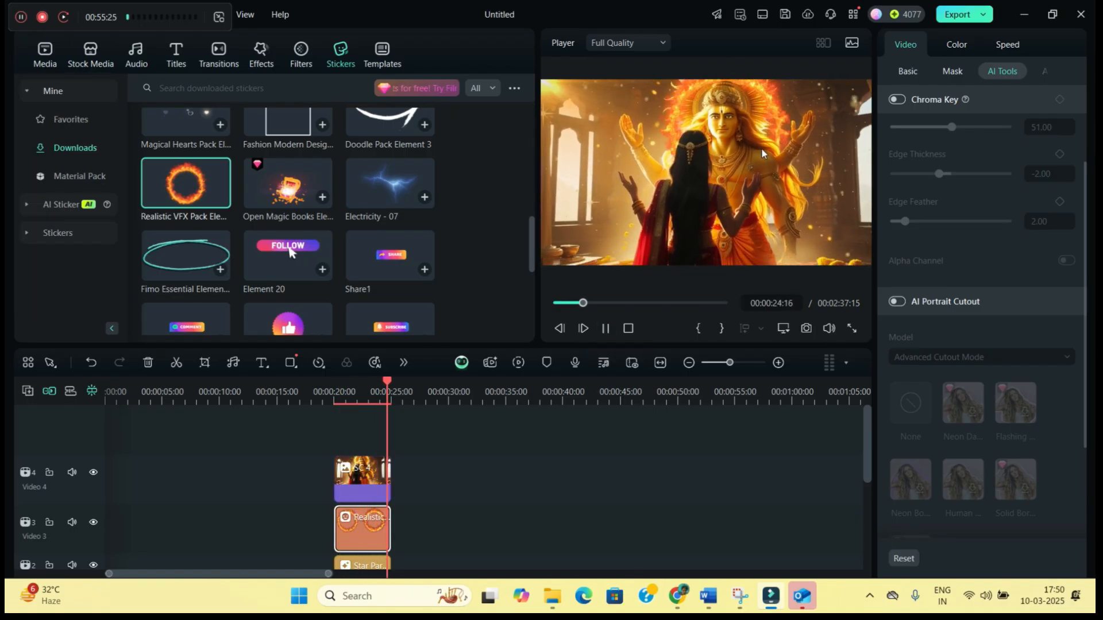
pyautogui.click(605, 328)
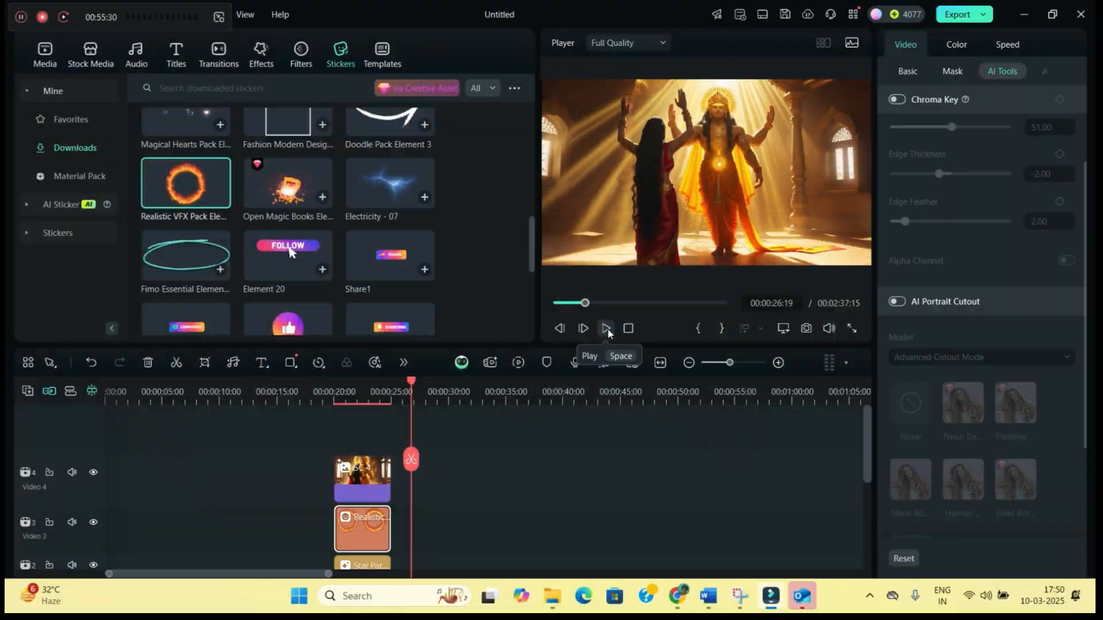
# Unmute the KARNA BIRTH VO audio track and split the voice-over at 00:00:24:02
pyautogui.scroll(-3, 535, 494)
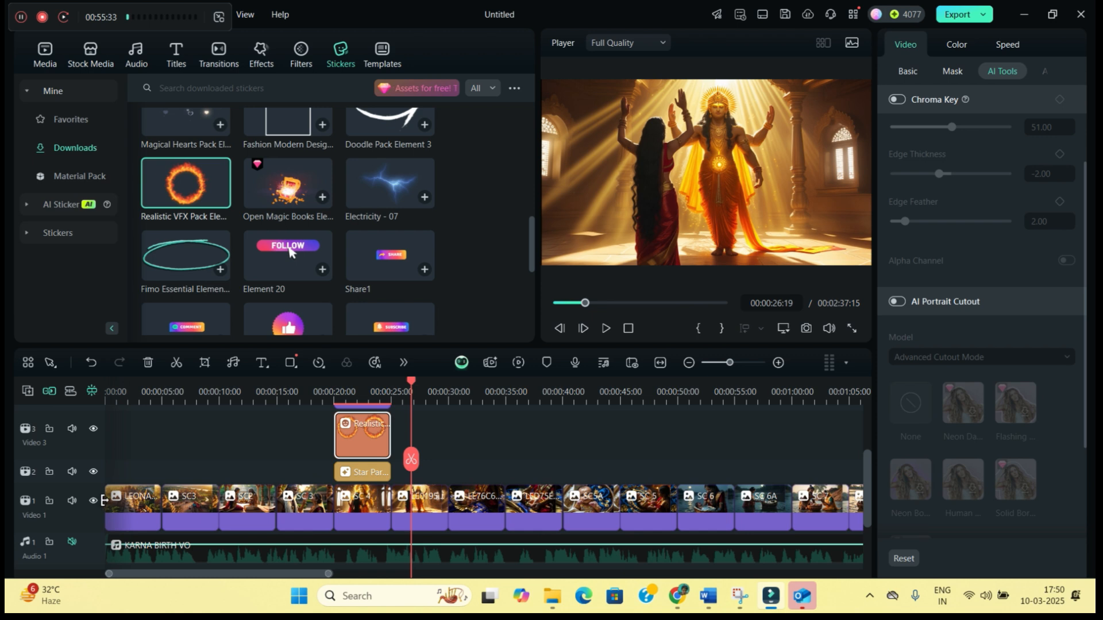
pyautogui.click(72, 541)
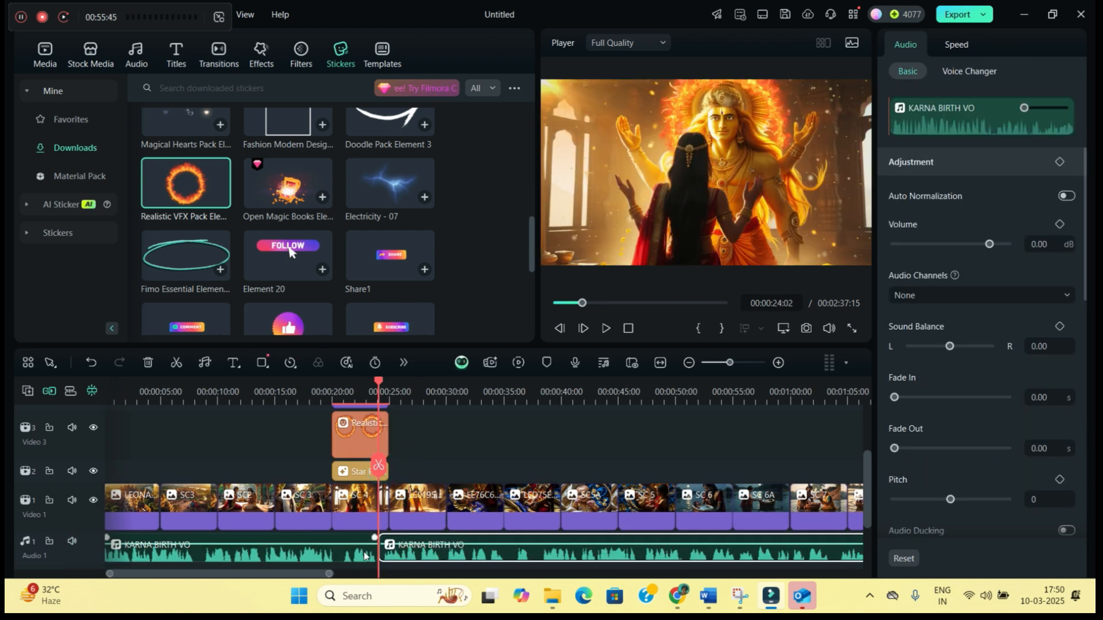
# Generate SRT subtitles with Speech-to-Text for the first voice-over segment, transcribing English (UK) and translating to Hindi (India), using clip selection
pyautogui.click(362, 555)
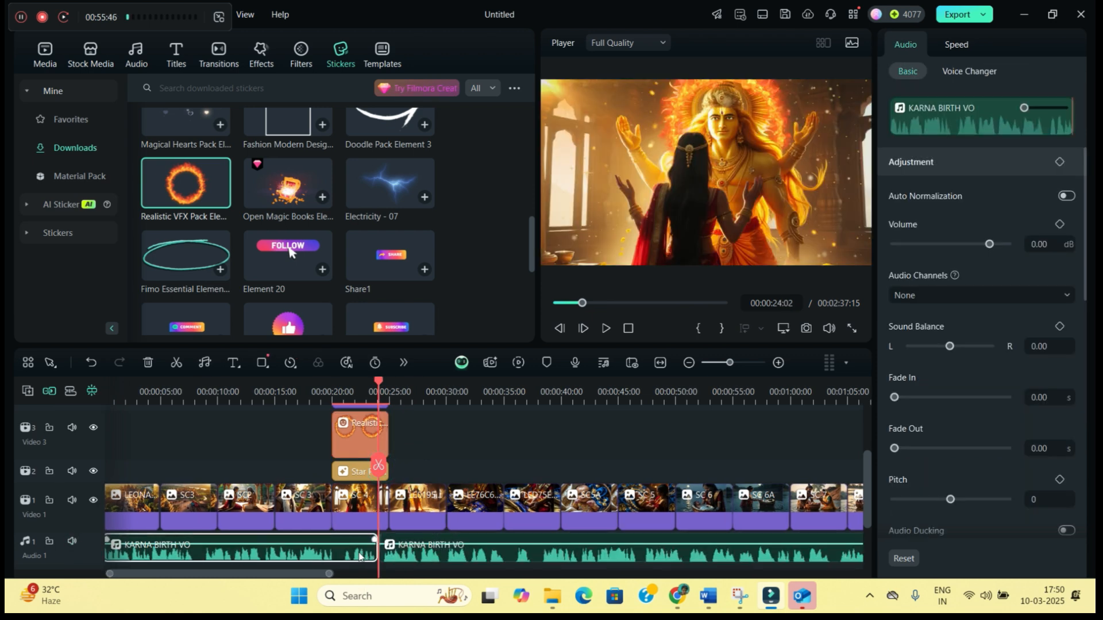
pyautogui.rightClick(360, 556)
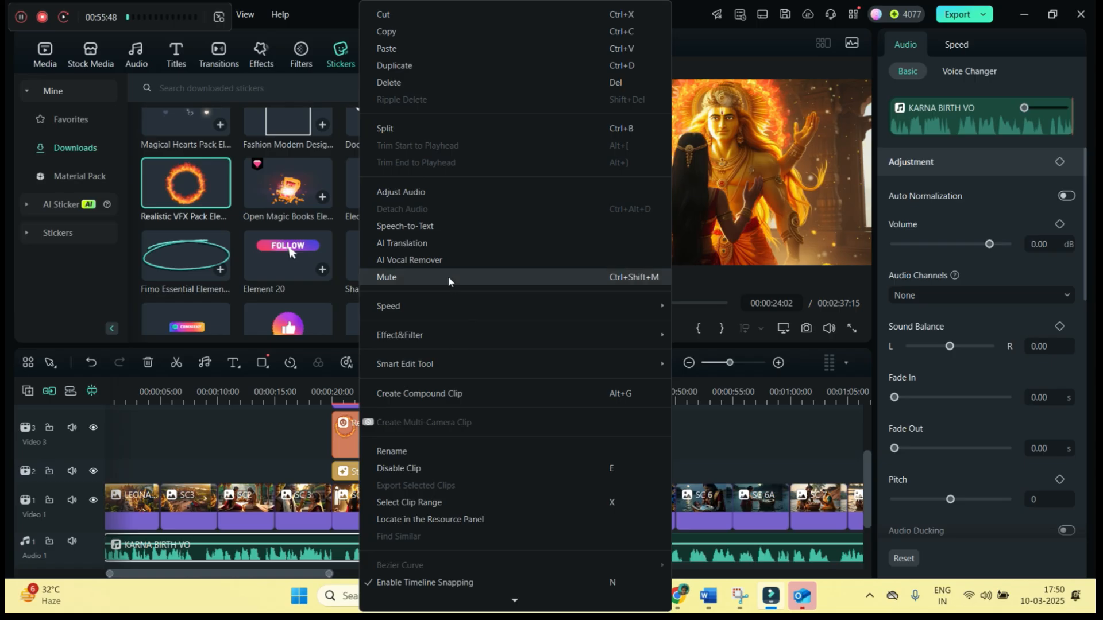
pyautogui.click(446, 226)
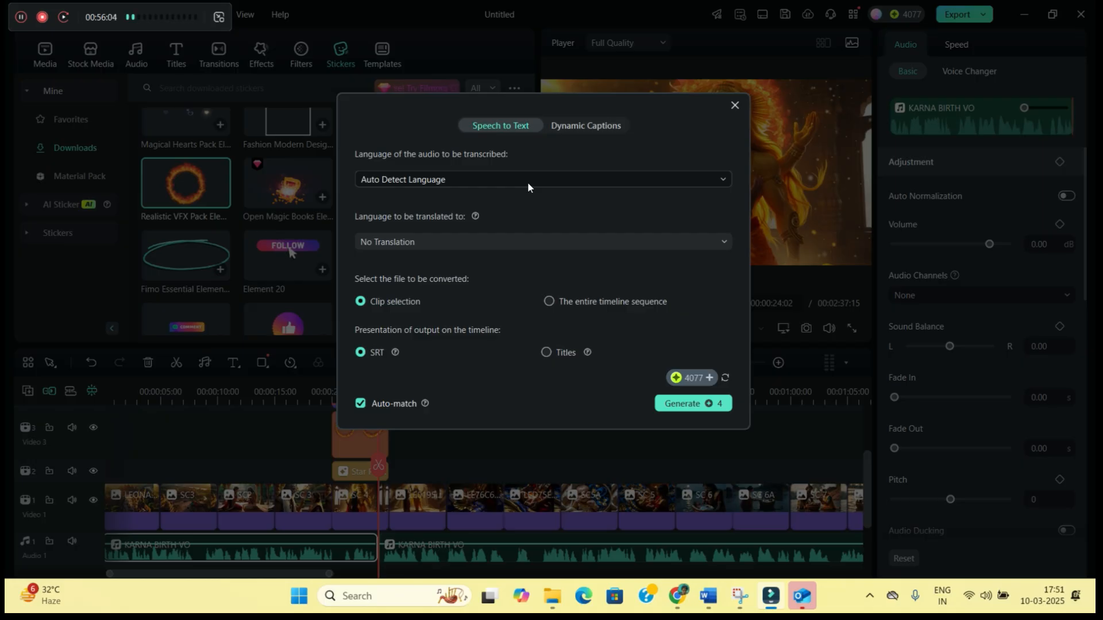
pyautogui.click(505, 241)
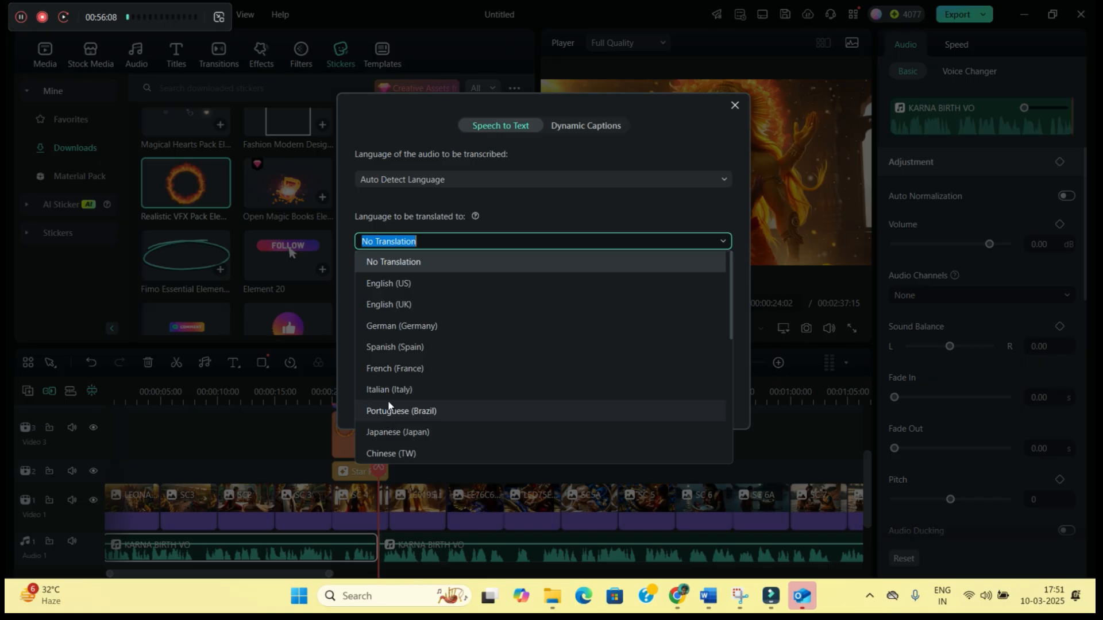
pyautogui.scroll(-1, 399, 368)
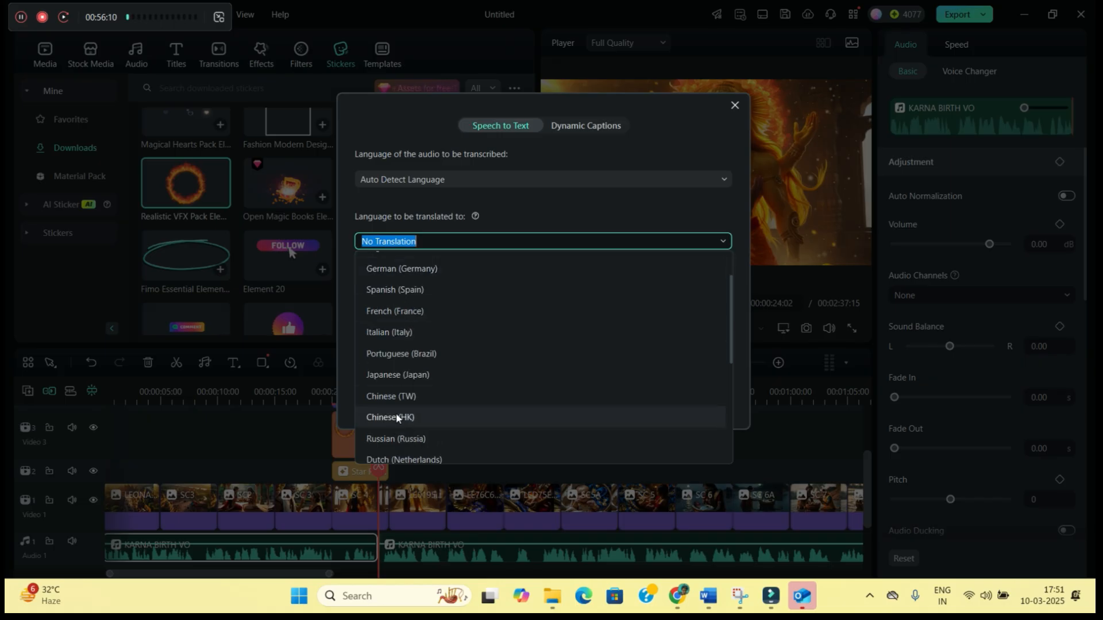
pyautogui.scroll(-4, 395, 408)
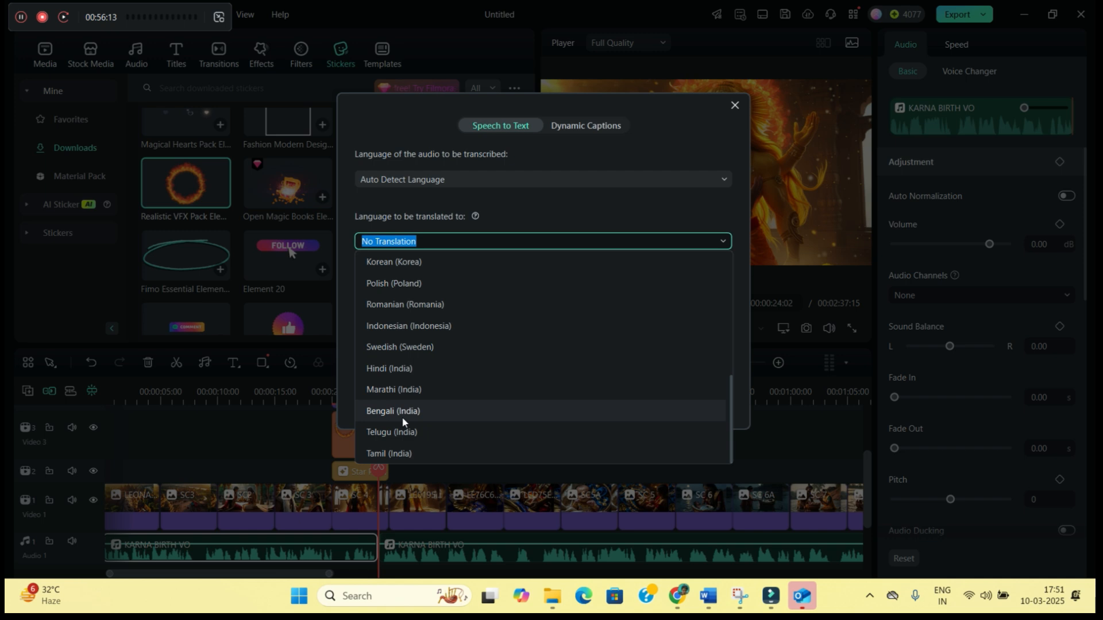
pyautogui.click(415, 370)
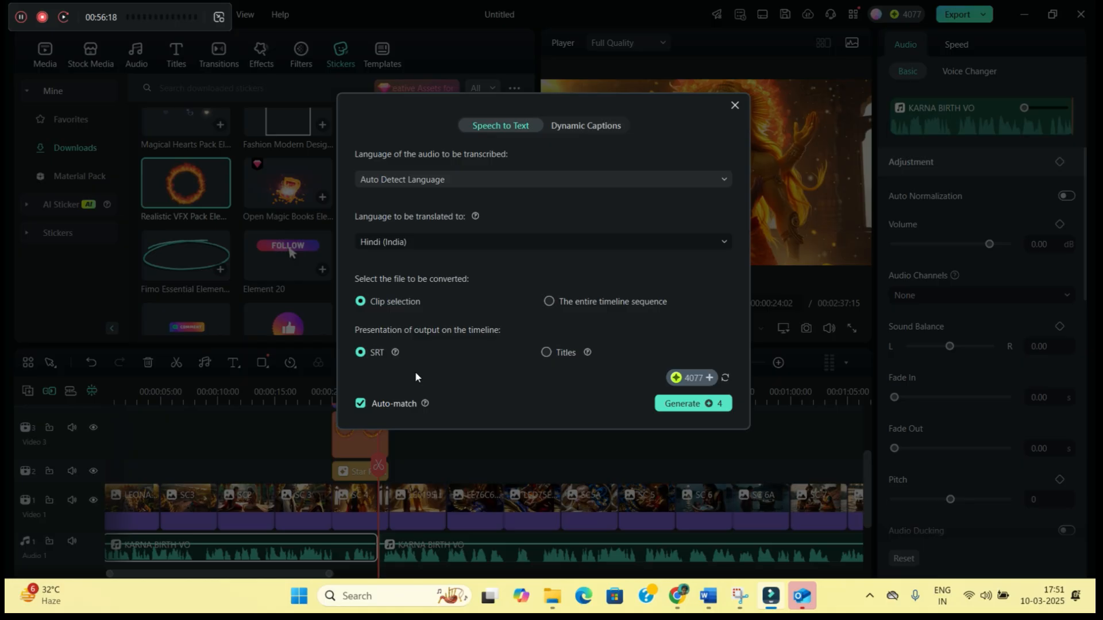
pyautogui.click(392, 178)
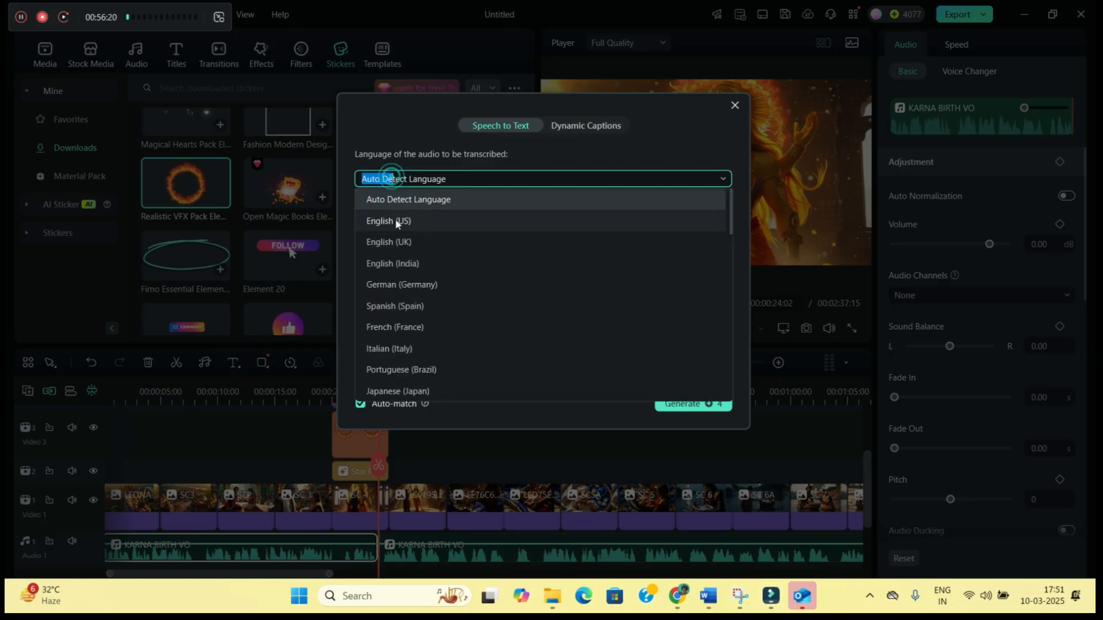
pyautogui.click(393, 243)
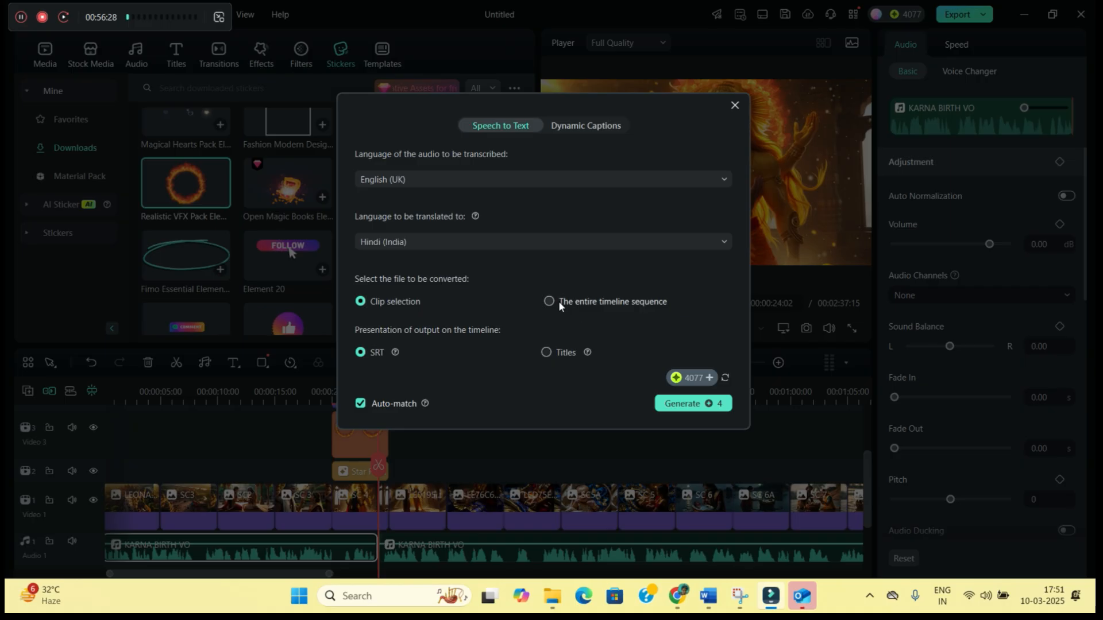
pyautogui.click(682, 404)
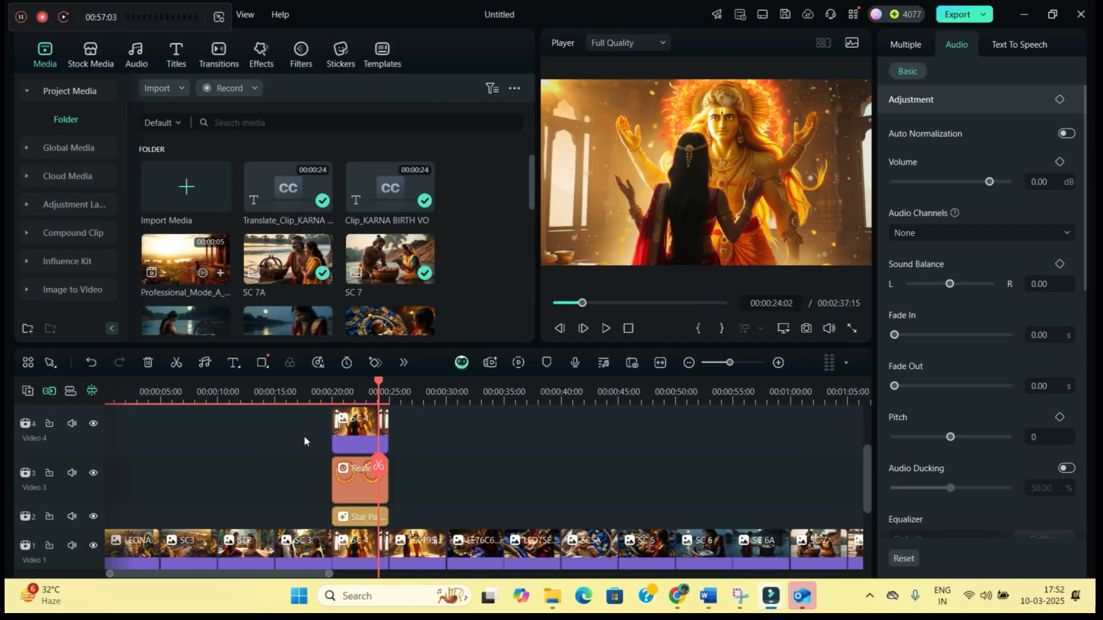
# Examine the subtitle lines in the original English and the translated Hindi subtitle clips, closing each without changes
pyautogui.click(257, 473)
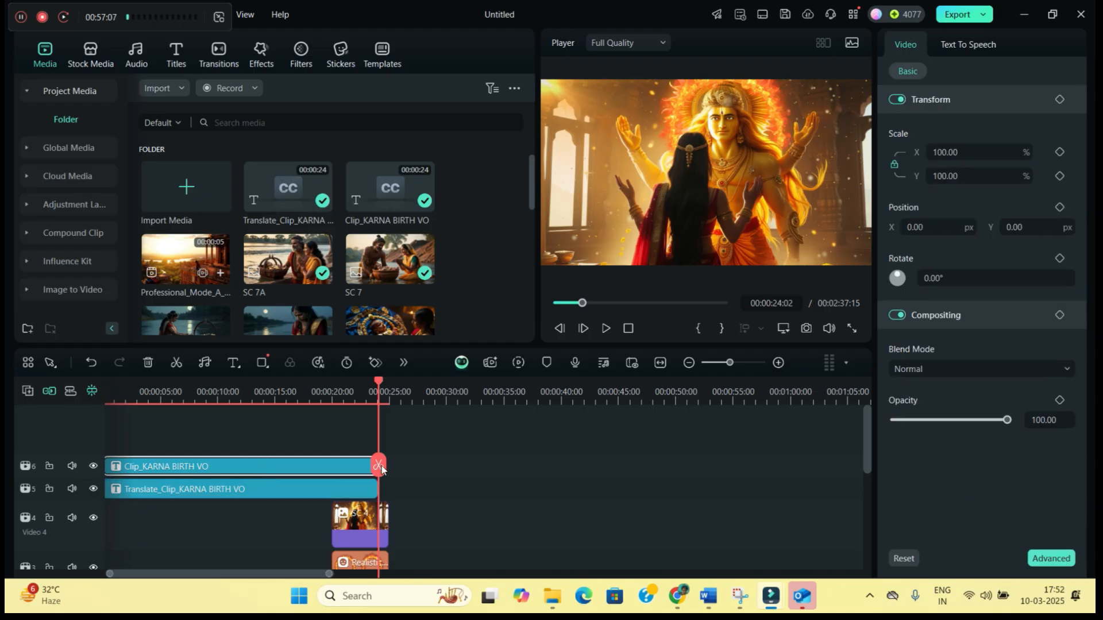
pyautogui.doubleClick(252, 463)
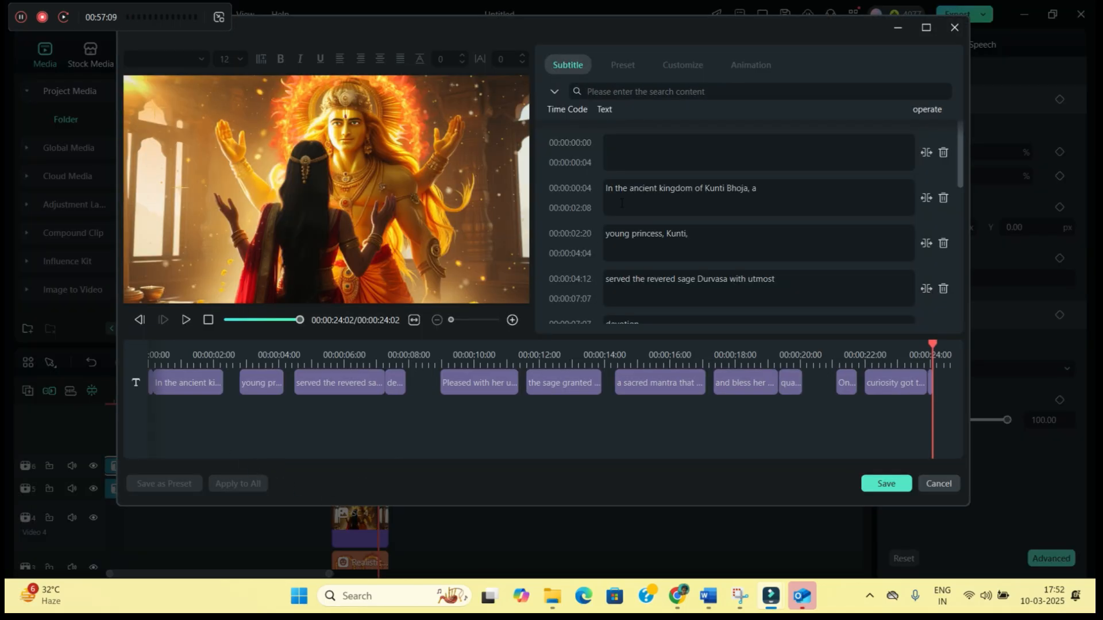
pyautogui.click(955, 28)
pyautogui.click(195, 497)
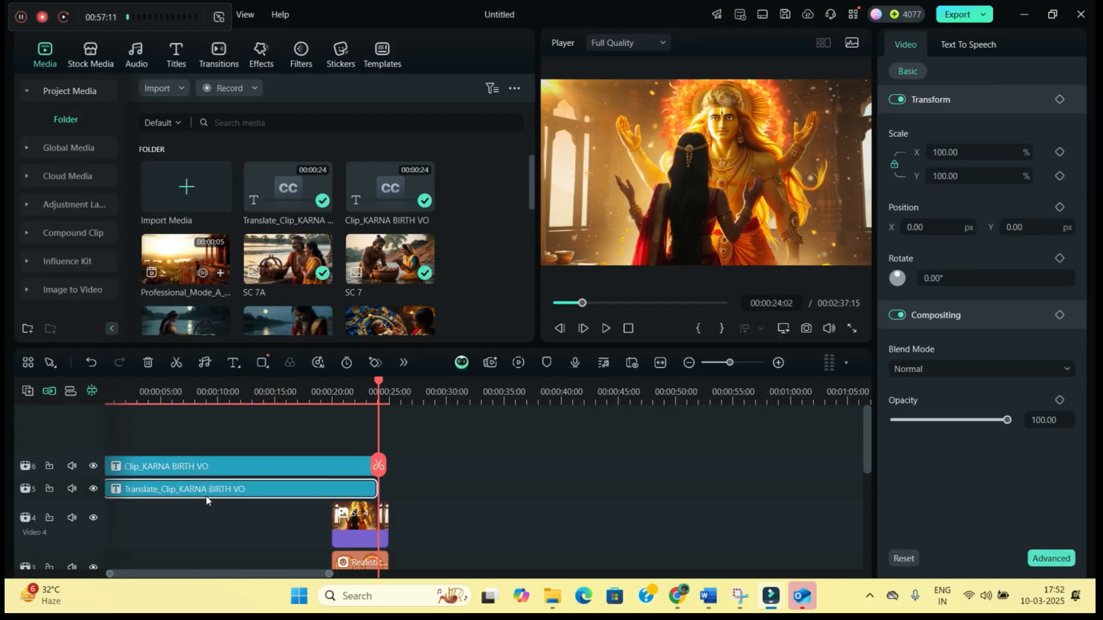
pyautogui.doubleClick(253, 474)
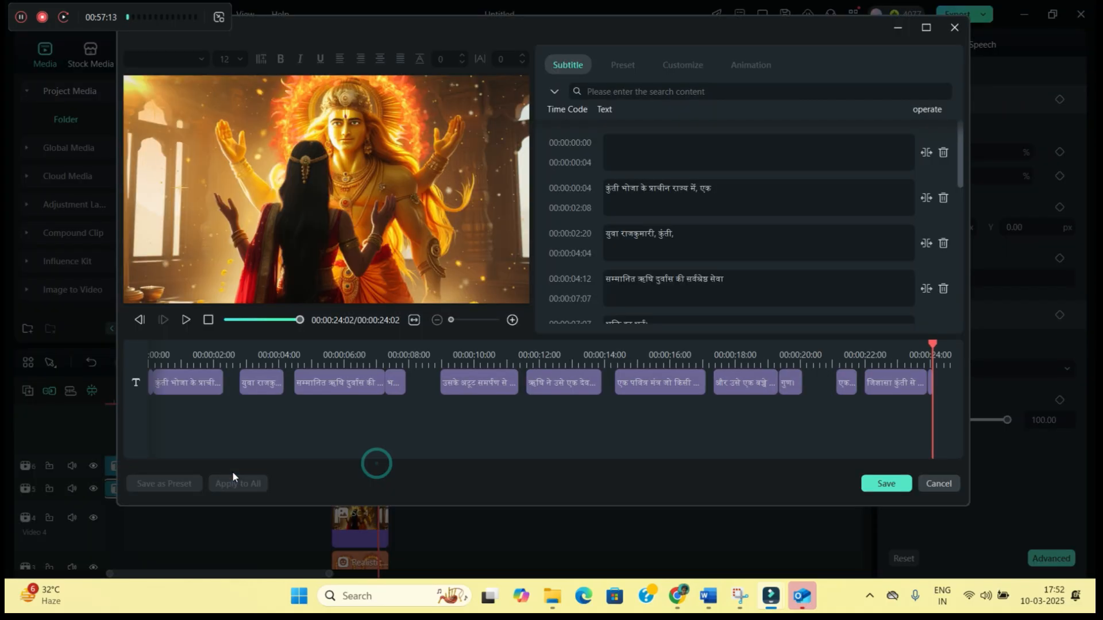
pyautogui.click(177, 388)
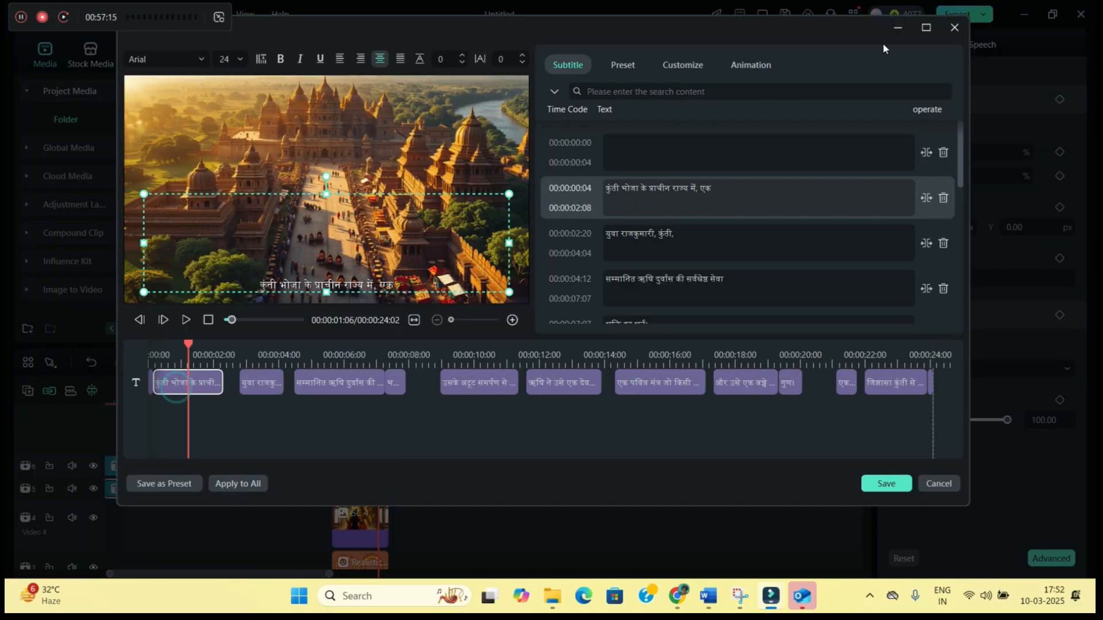
pyautogui.click(955, 28)
# Delete the English subtitle clip, Clip_KARNA BIRTH VO, from the timeline
pyautogui.click(270, 472)
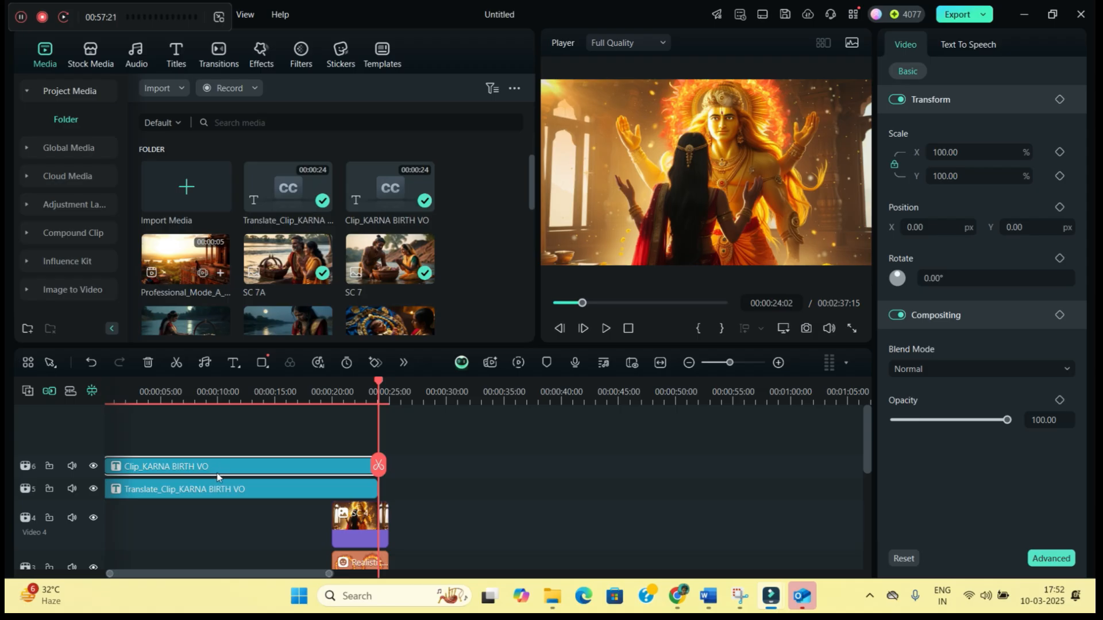
pyautogui.press('Delete')
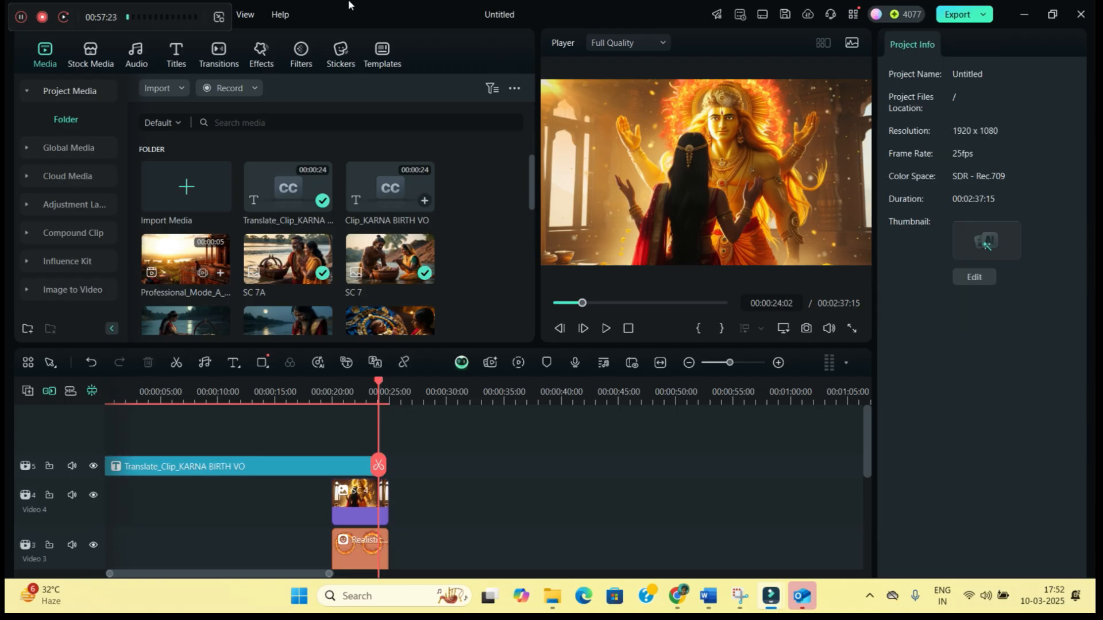
# Open the Hindi subtitle clip for editing and format its first text line as bold, size 36, in Archivo Black
pyautogui.click(230, 471)
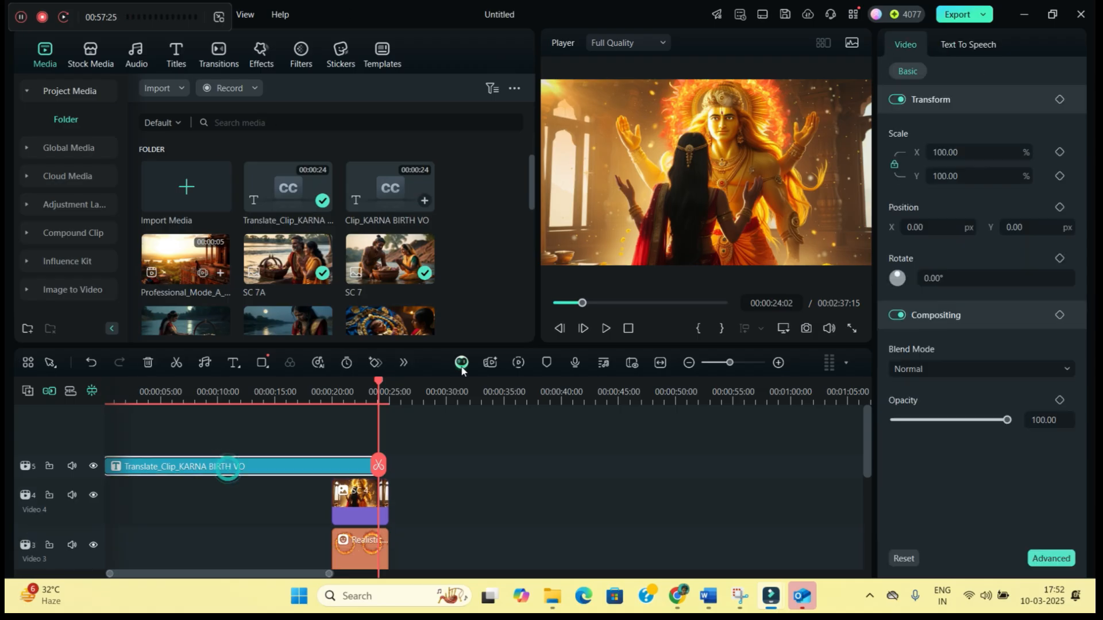
pyautogui.click(508, 361)
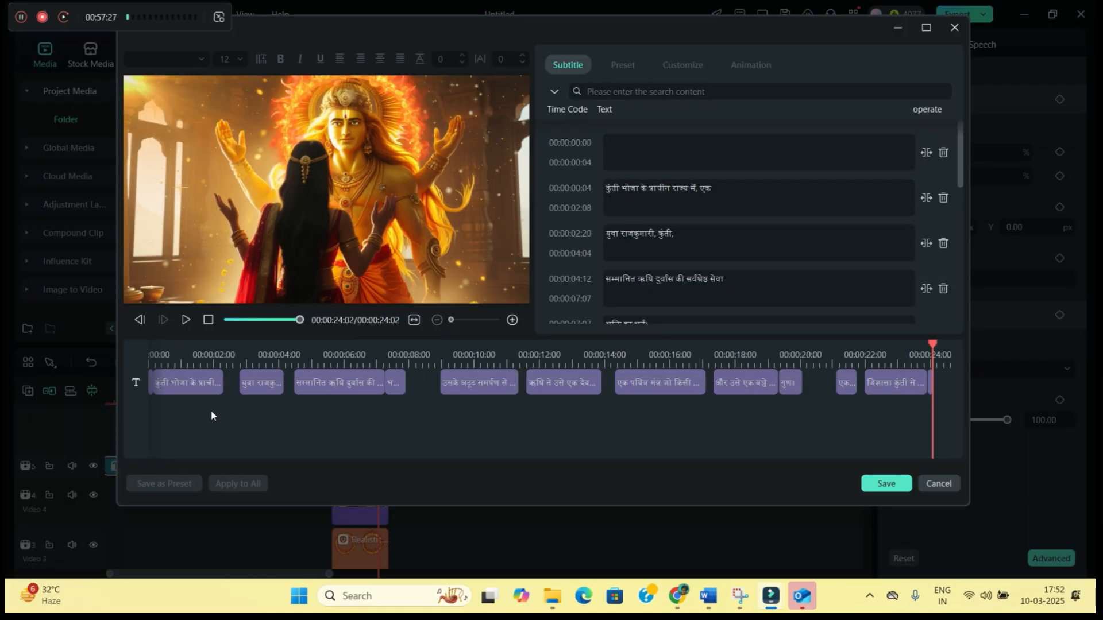
pyautogui.click(197, 388)
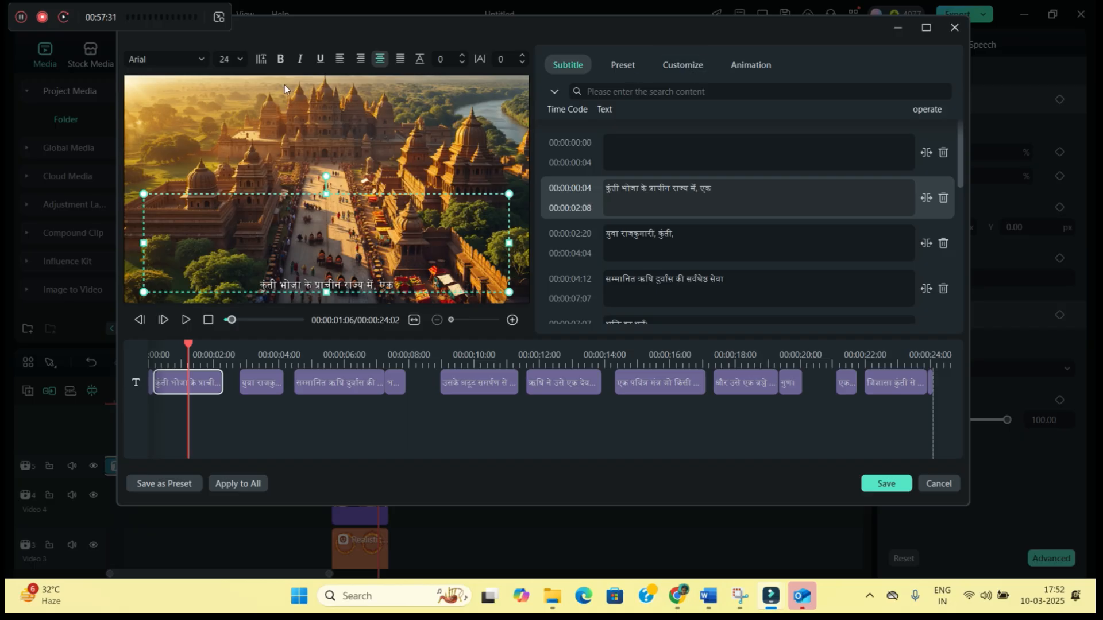
pyautogui.click(281, 58)
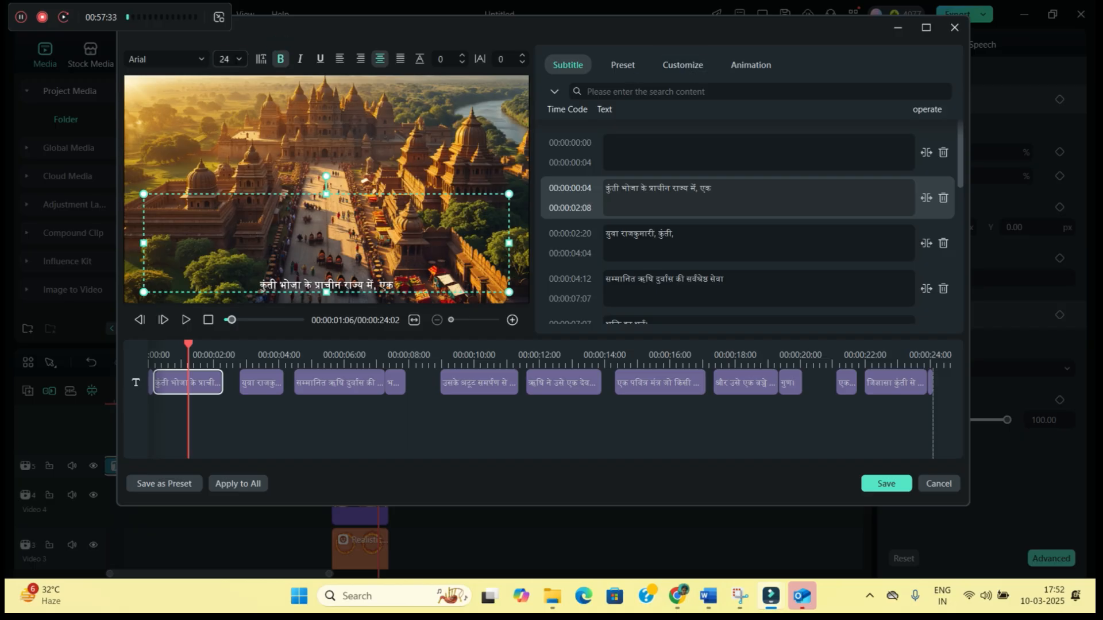
pyautogui.scroll(4, 232, 59)
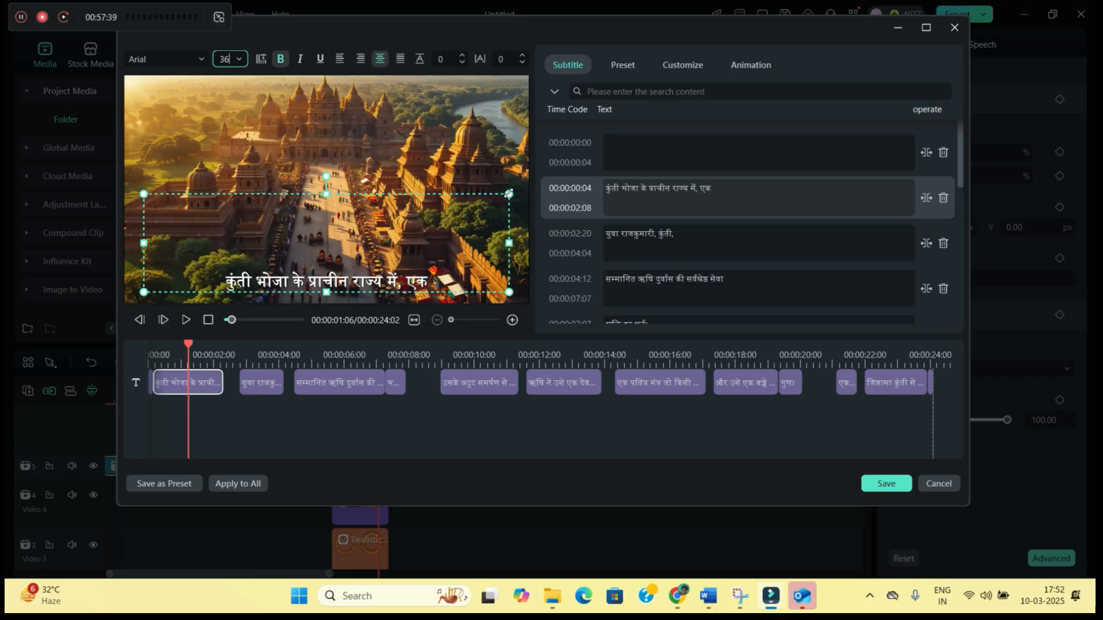
pyautogui.click(172, 59)
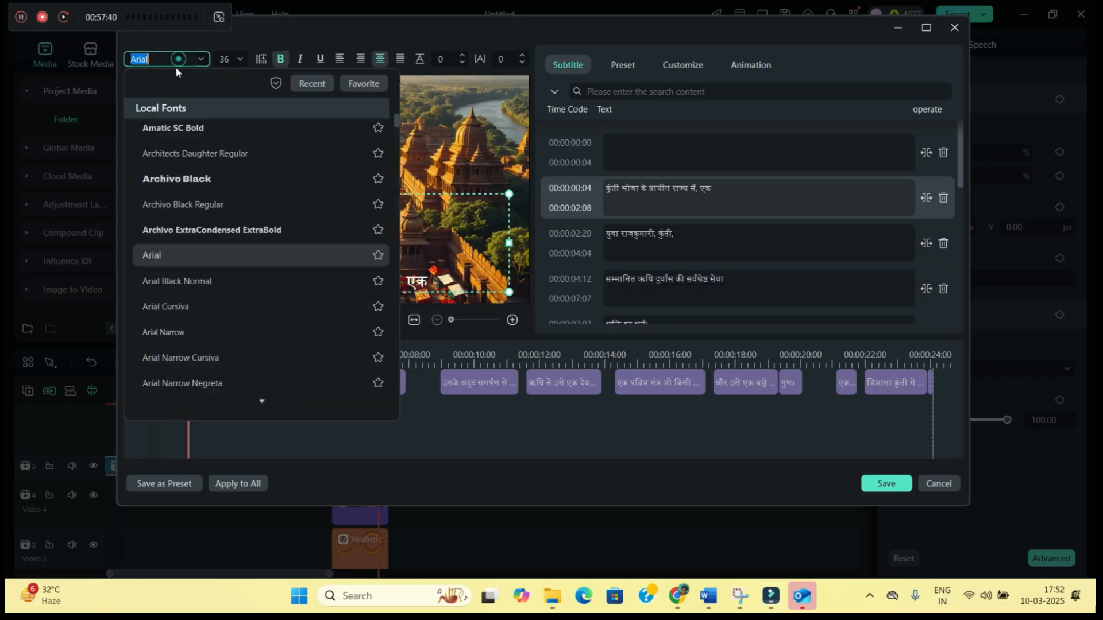
pyautogui.click(150, 179)
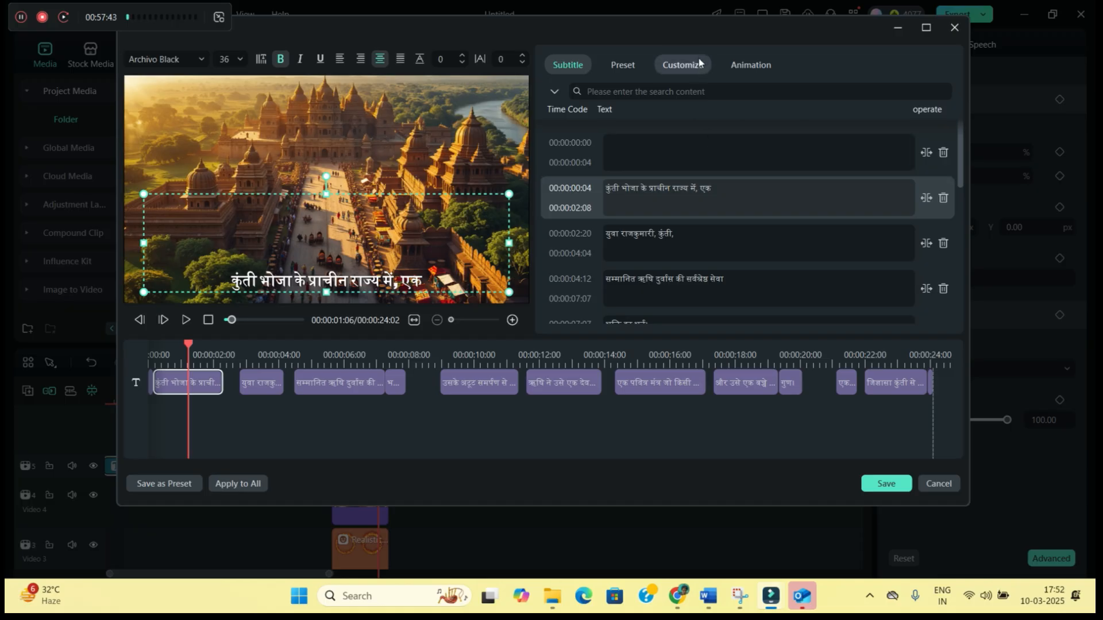
# Try several text presets on the first Hindi subtitle, choose the red-orange one with a white outline and apply the style to all subtitles
pyautogui.click(683, 65)
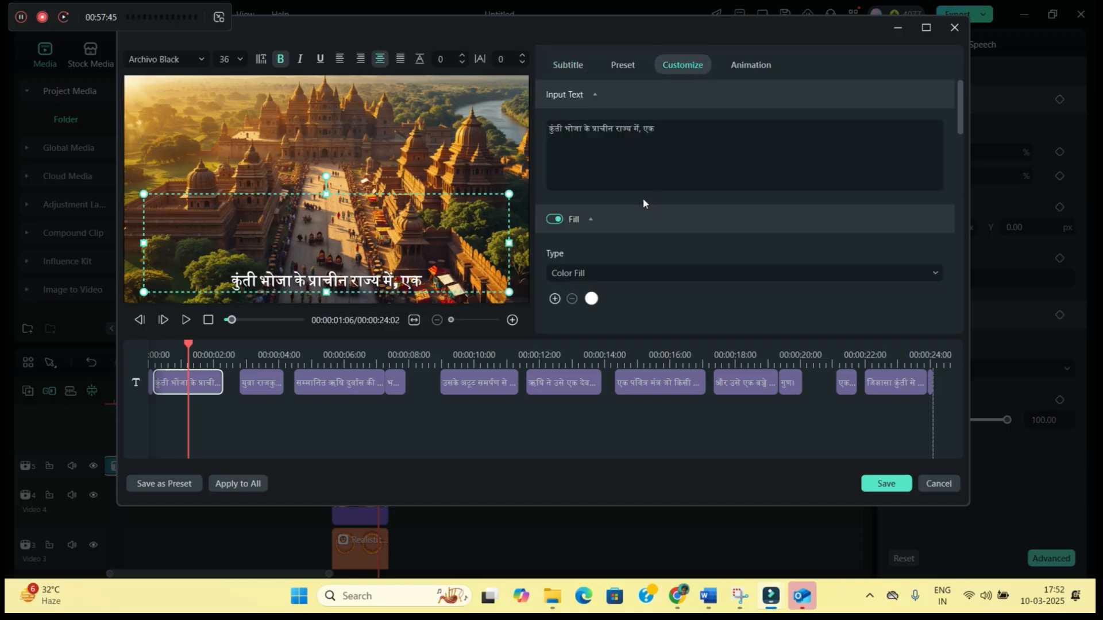
pyautogui.click(623, 65)
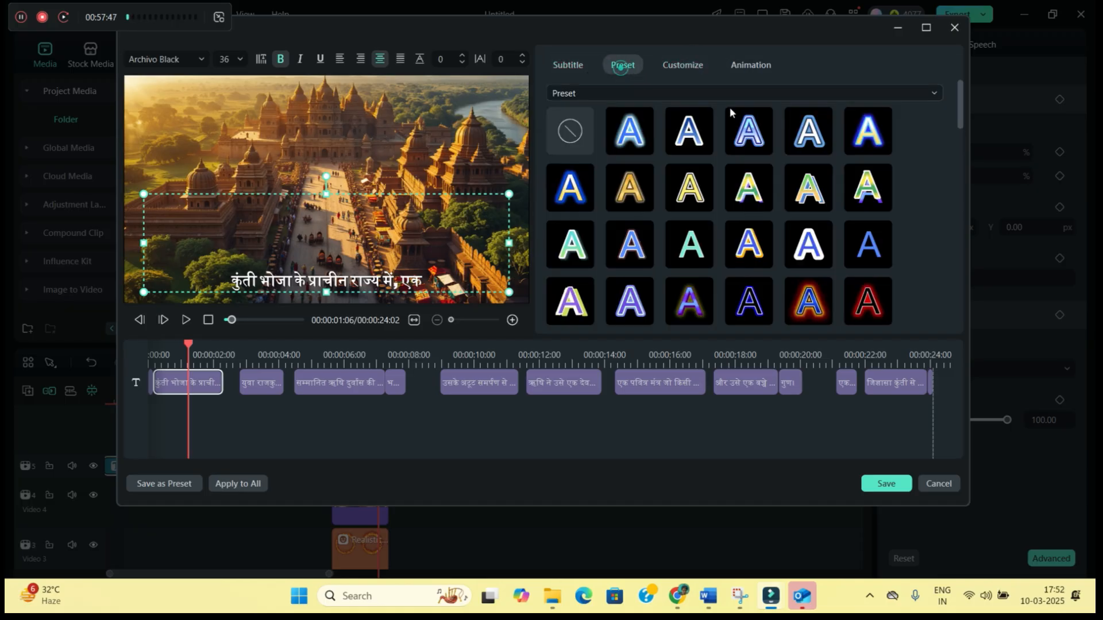
pyautogui.click(746, 134)
pyautogui.click(751, 240)
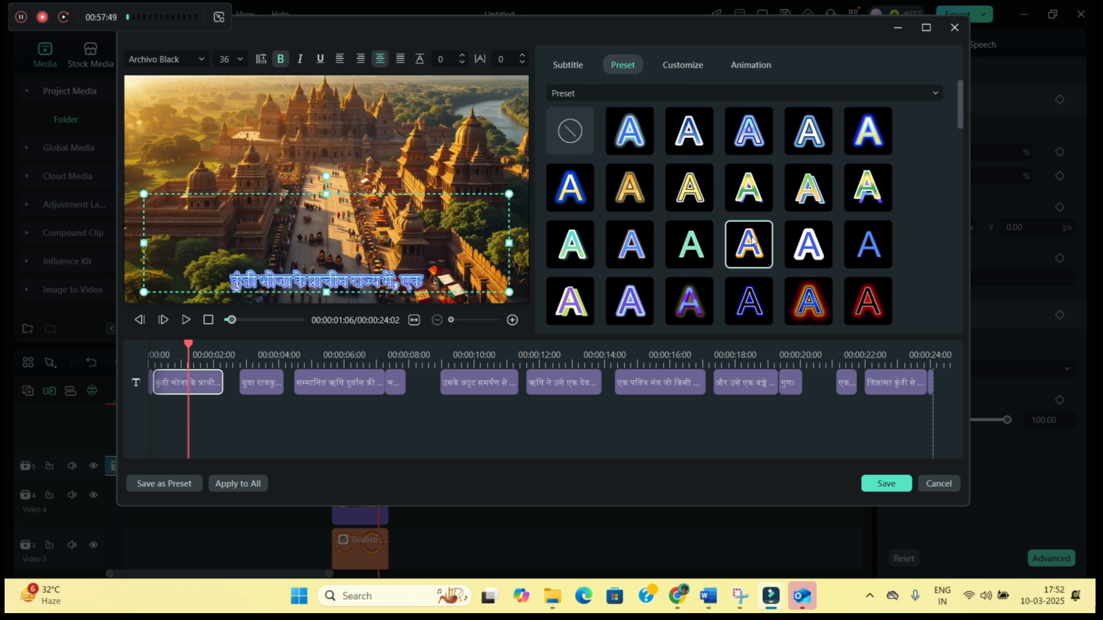
pyautogui.click(800, 315)
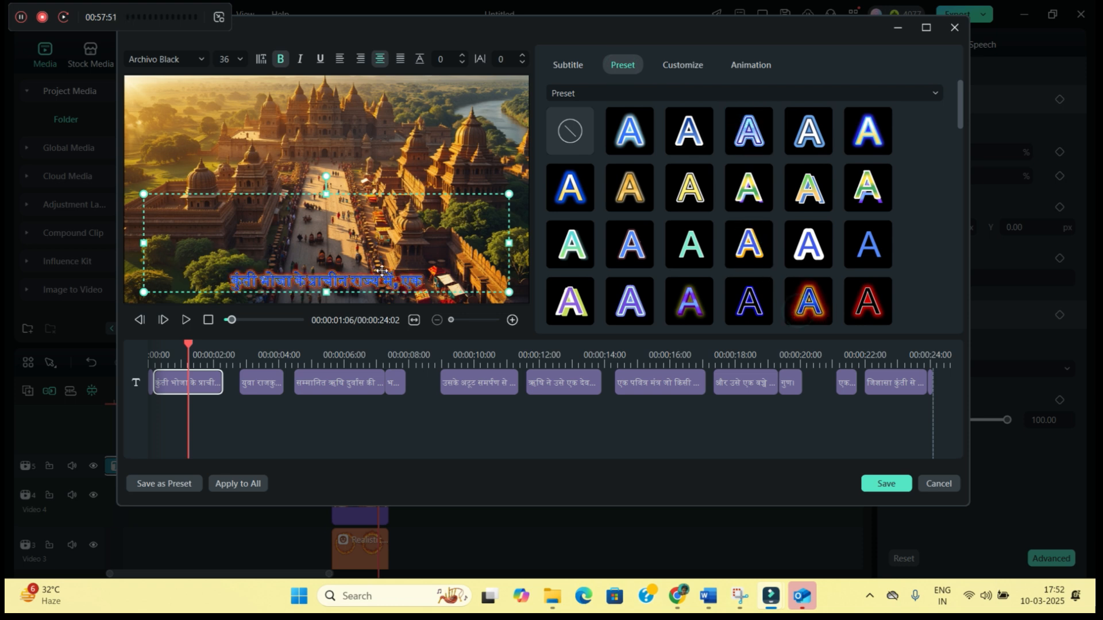
pyautogui.click(570, 188)
pyautogui.click(859, 204)
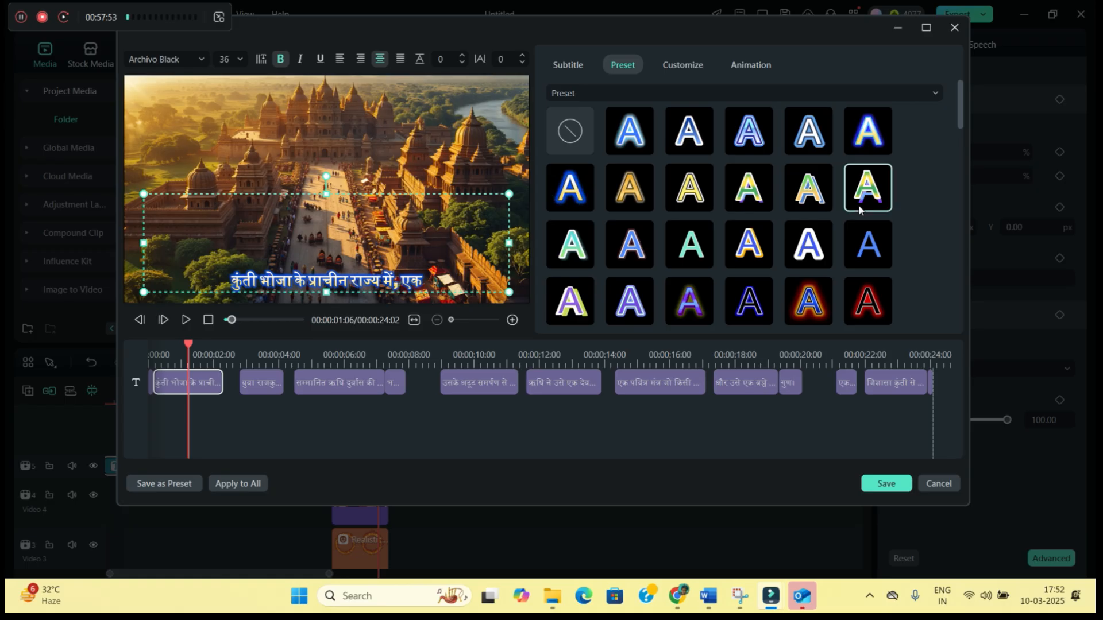
pyautogui.scroll(-1, 856, 214)
pyautogui.click(747, 279)
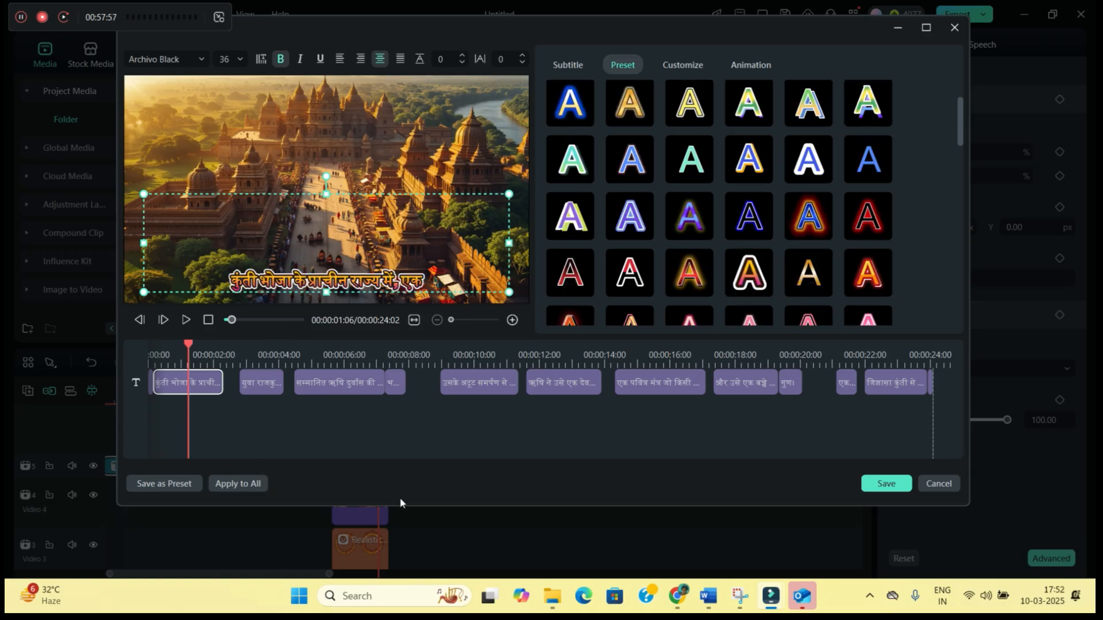
pyautogui.click(242, 486)
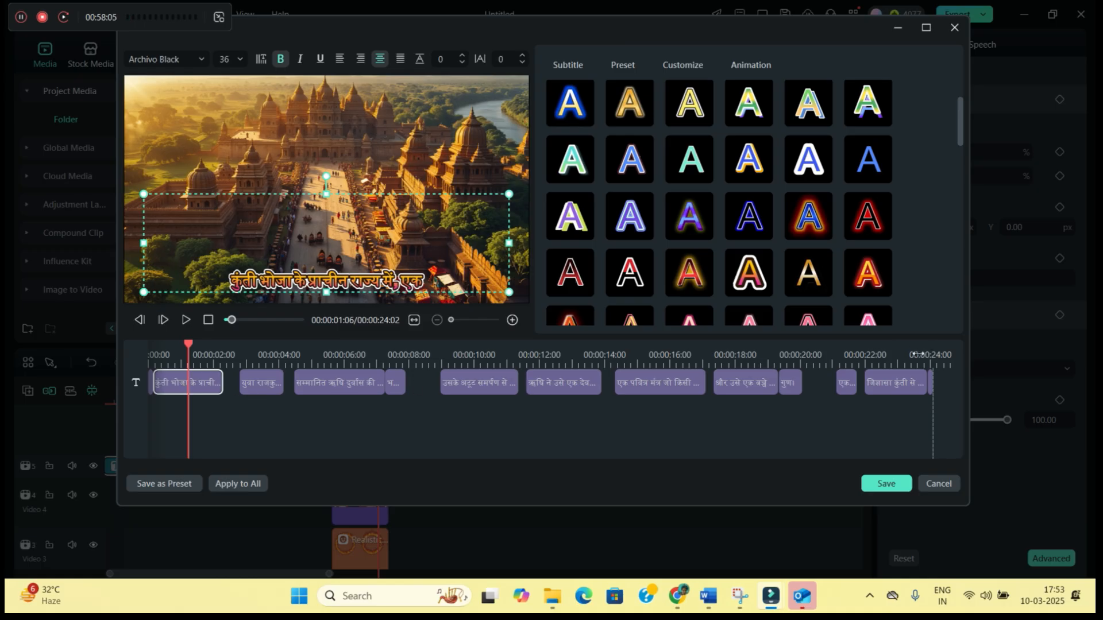
# Give the first Hindi subtitle the "Jump fro..." entrance animation and apply it to all subtitles
pyautogui.click(762, 67)
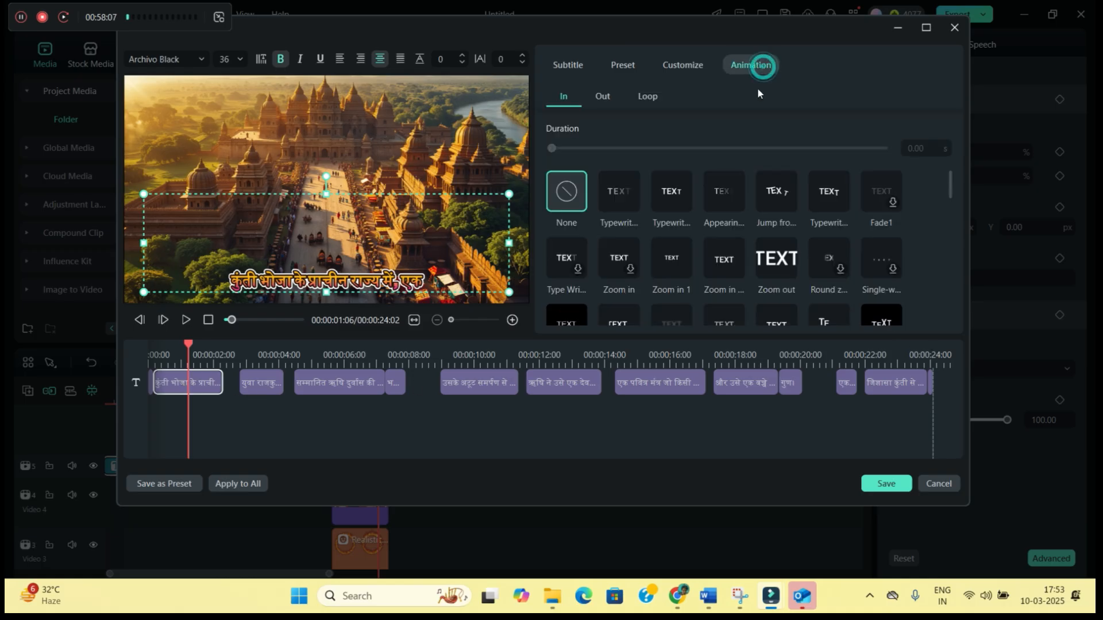
pyautogui.click(632, 191)
pyautogui.click(775, 193)
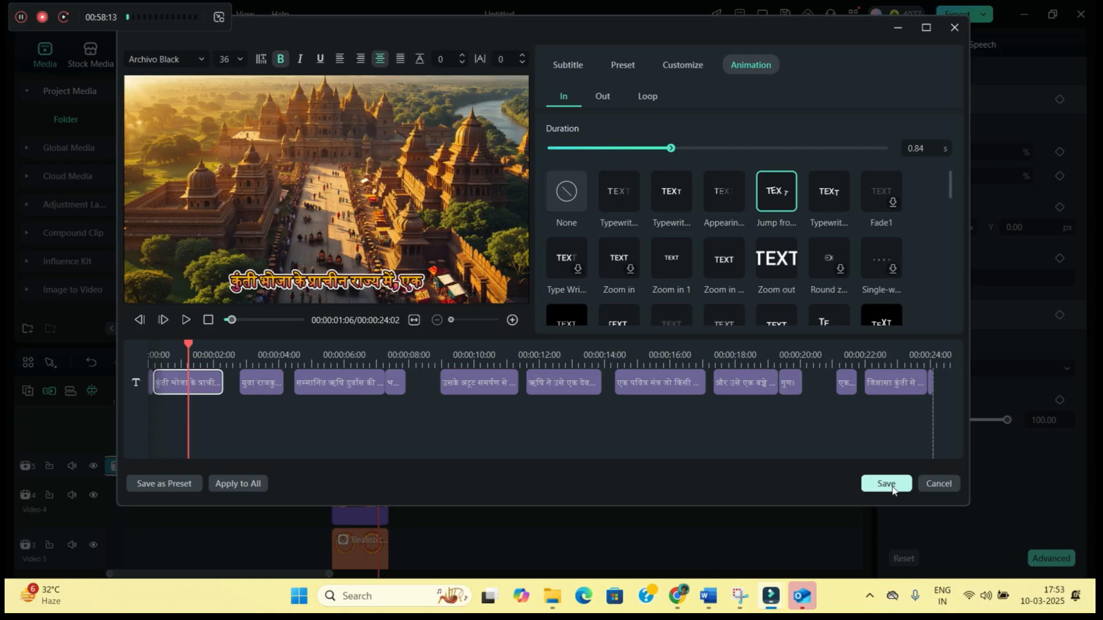
pyautogui.click(251, 484)
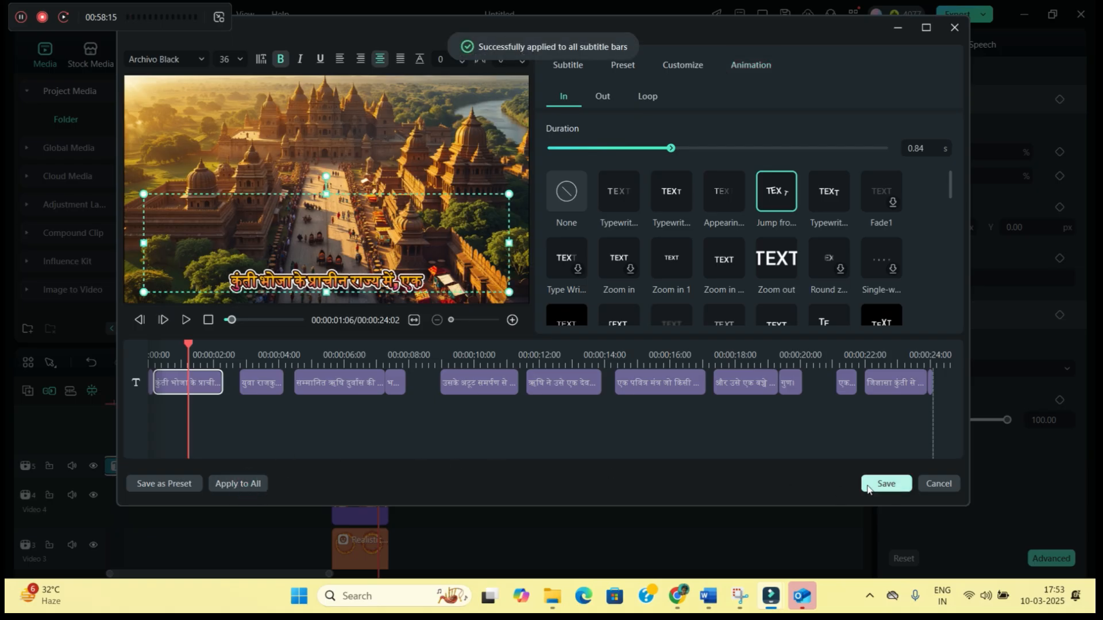
# Save the subtitle text style as a preset named DEMO TRALOR and display the custom presets
pyautogui.click(171, 485)
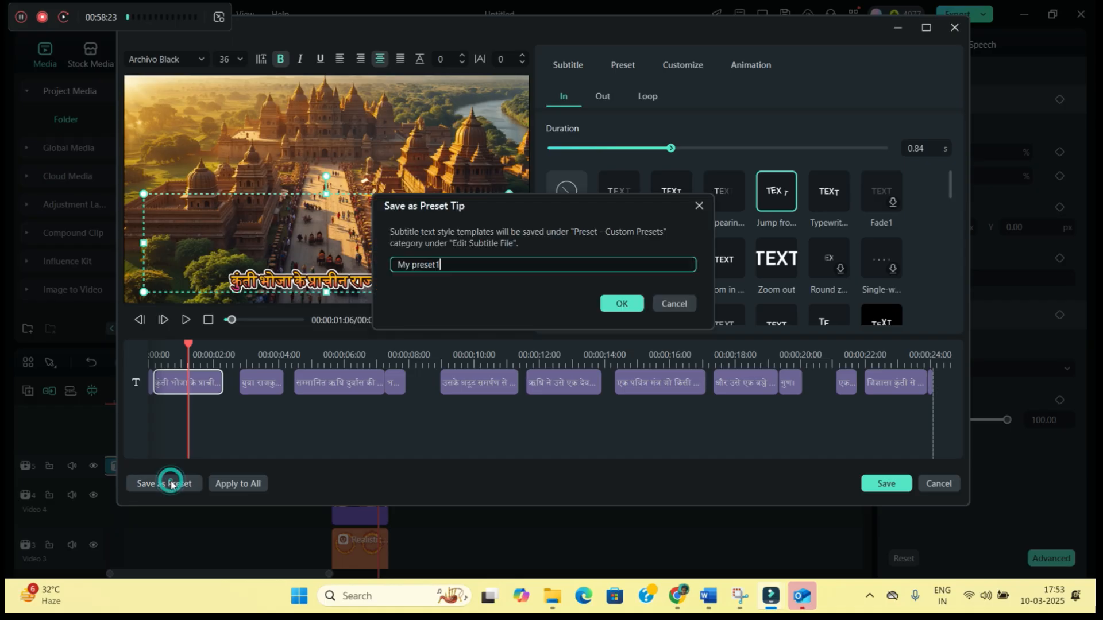
pyautogui.hotkey('ctrl', 'a')
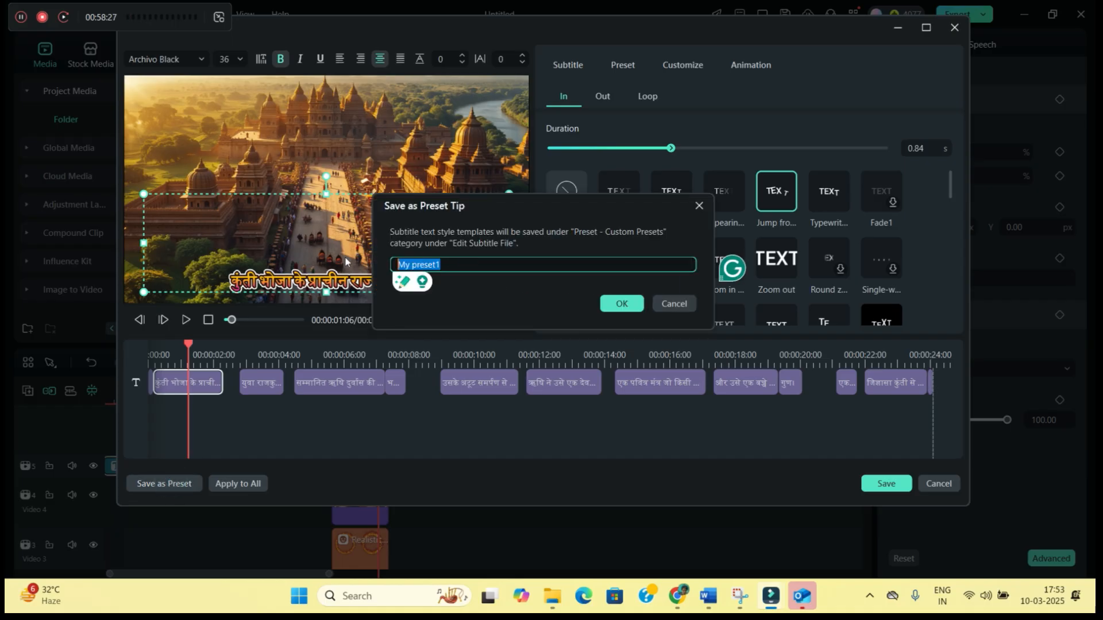
pyautogui.write('DEMO TRALOR')
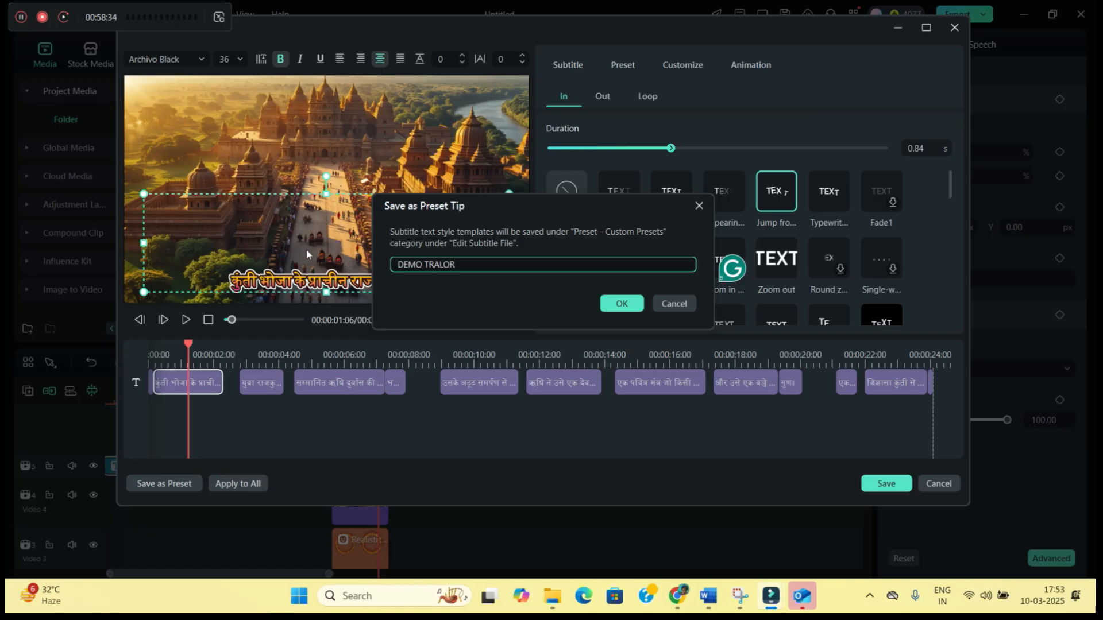
pyautogui.click(622, 304)
pyautogui.click(623, 65)
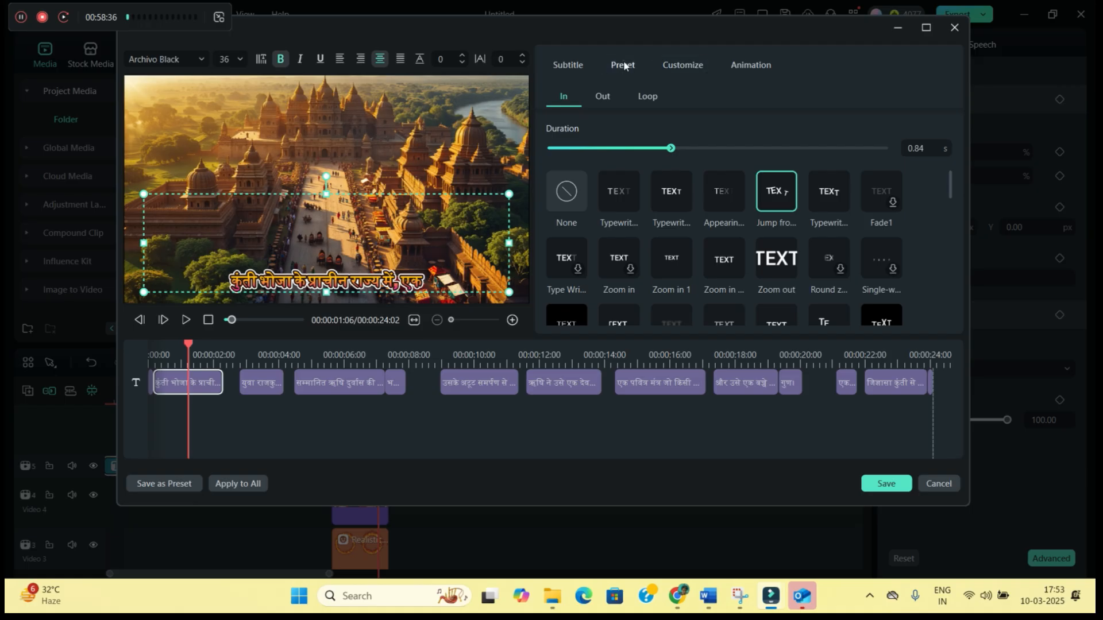
pyautogui.click(634, 94)
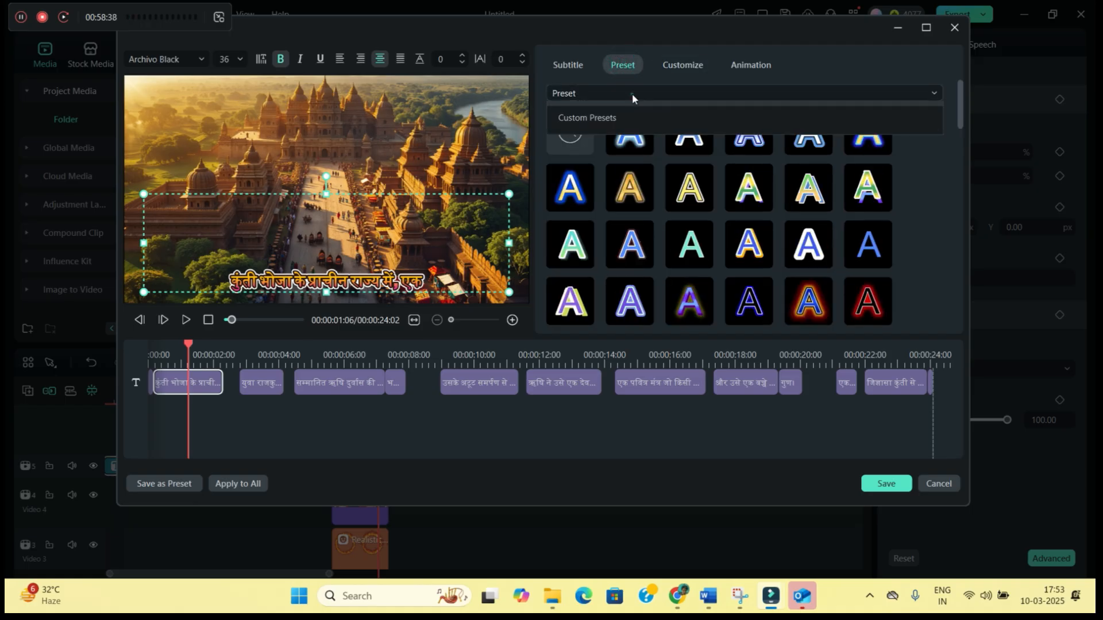
pyautogui.click(603, 147)
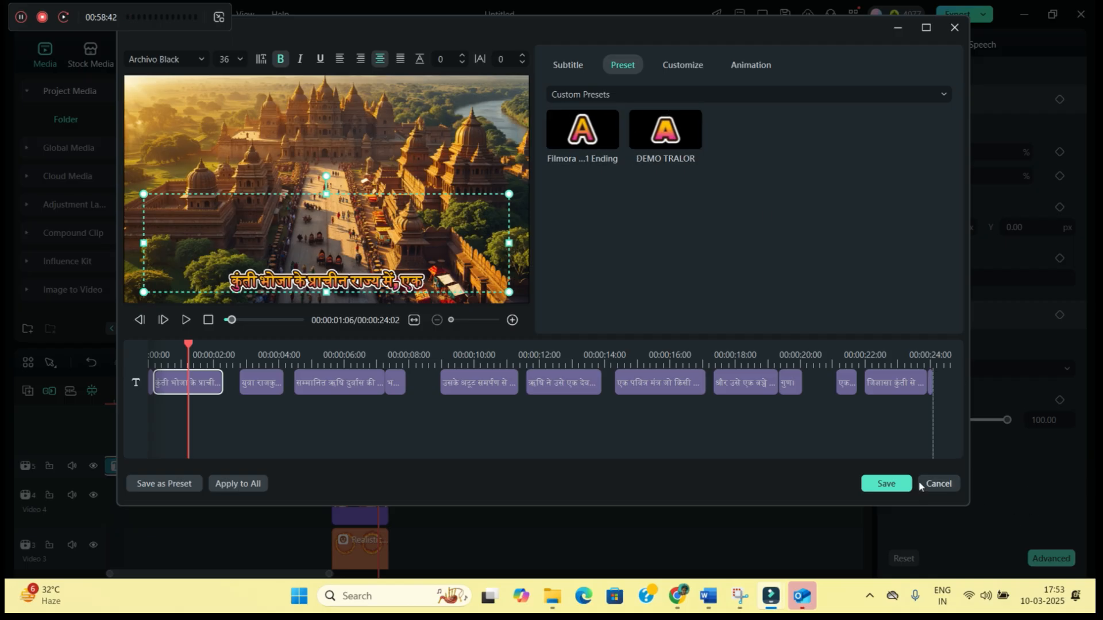
# Save the subtitle edits and play the opening of the video to check the animated Hindi subtitles
pyautogui.click(887, 484)
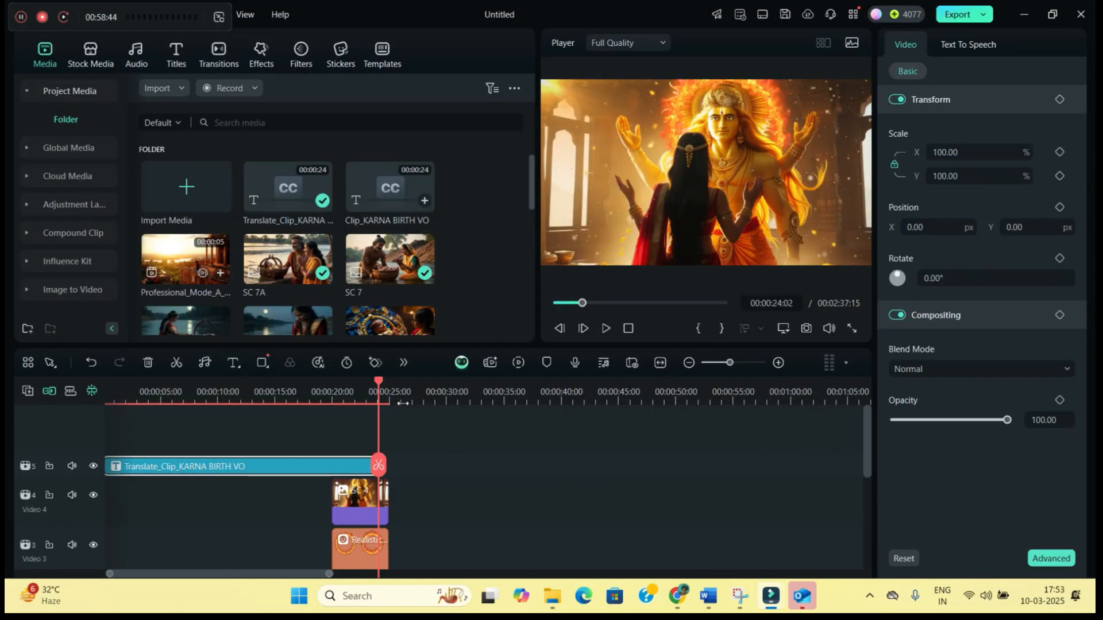
pyautogui.click(608, 328)
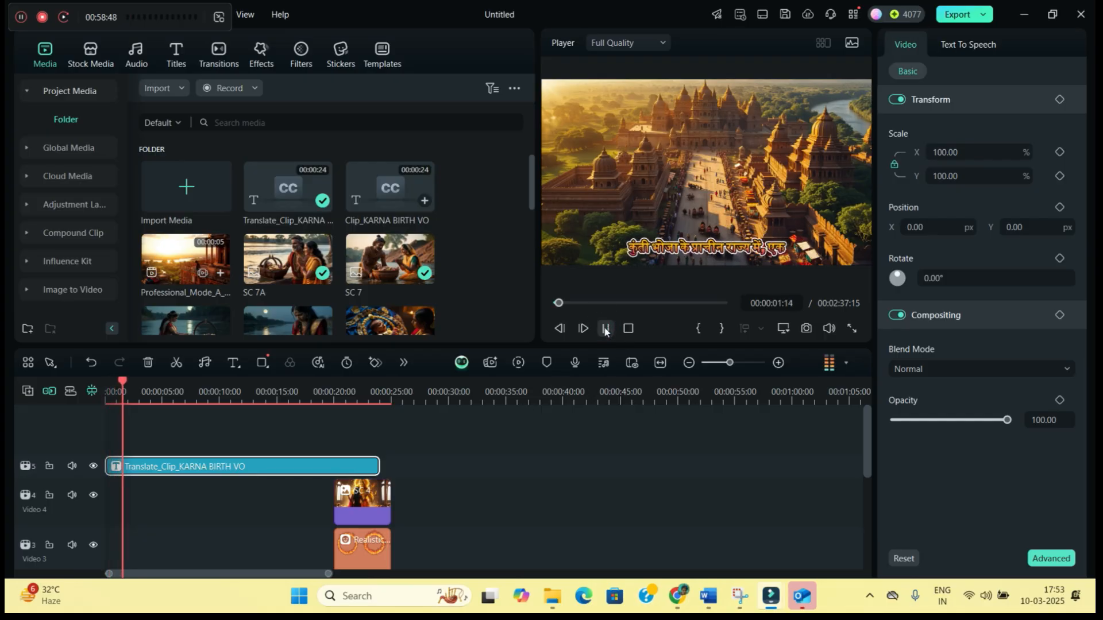
pyautogui.click(606, 329)
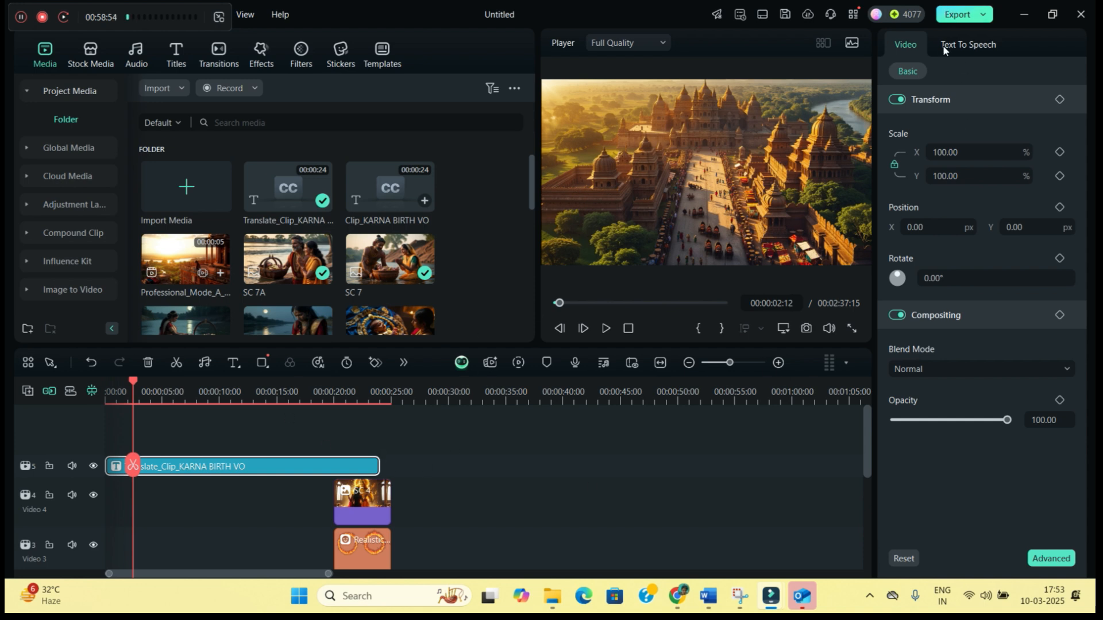
# Open the local export settings and inspect the output name and save folder, leaving both unchanged
pyautogui.click(961, 14)
pyautogui.click(637, 151)
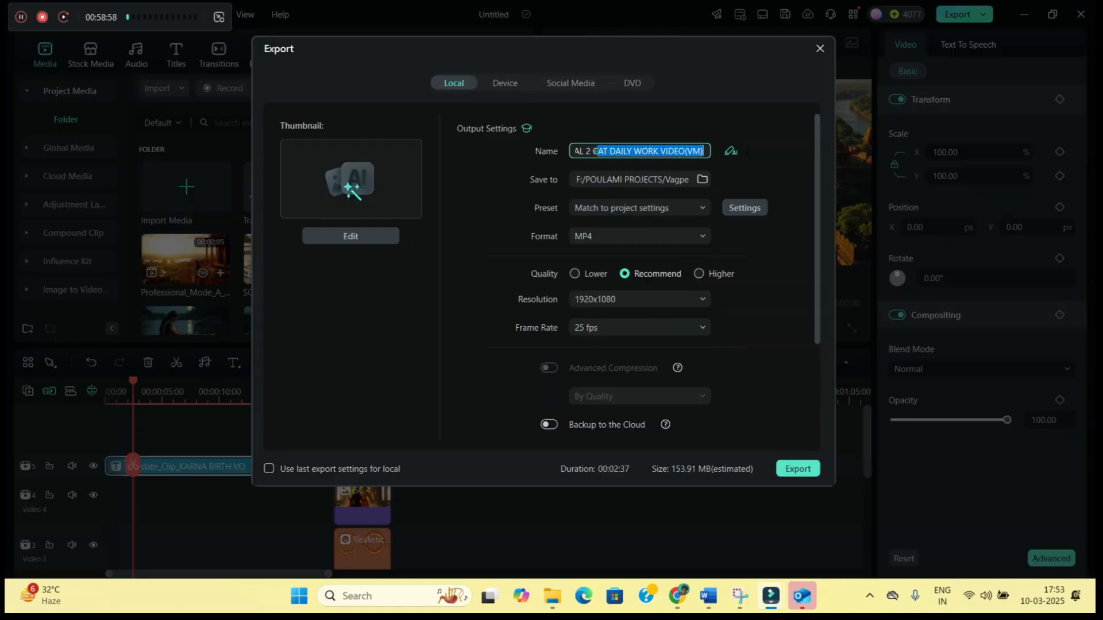
pyautogui.click(702, 180)
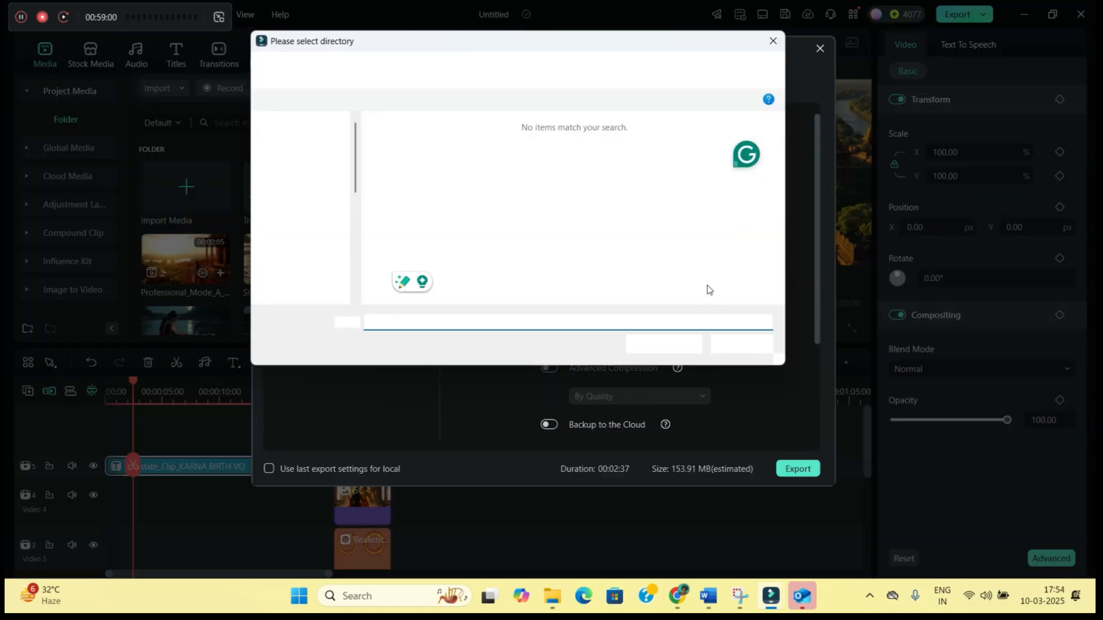
pyautogui.click(770, 43)
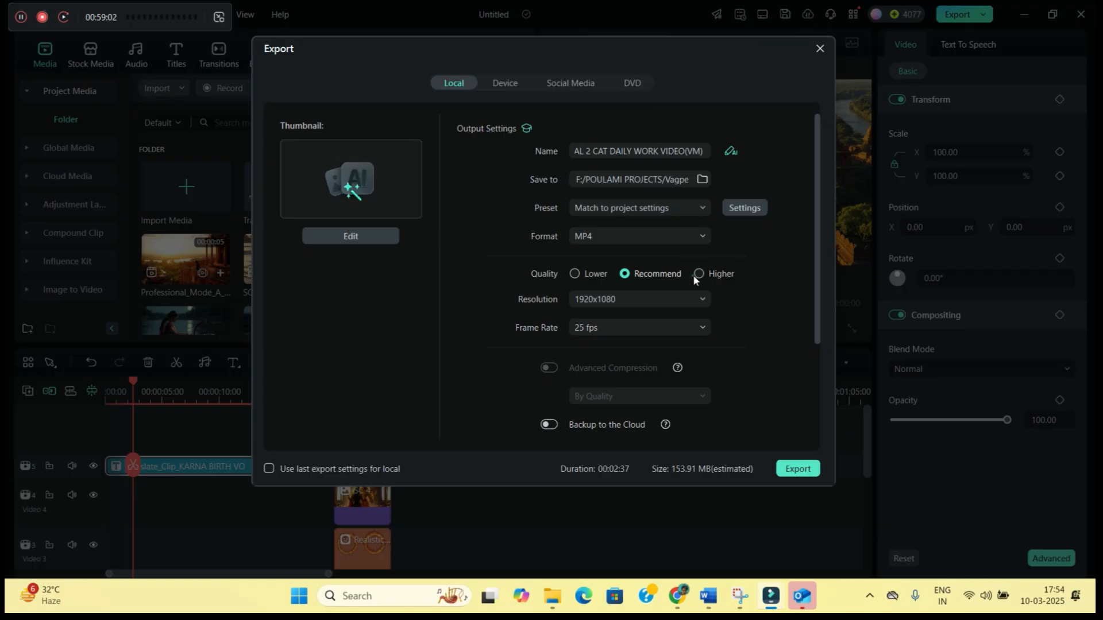